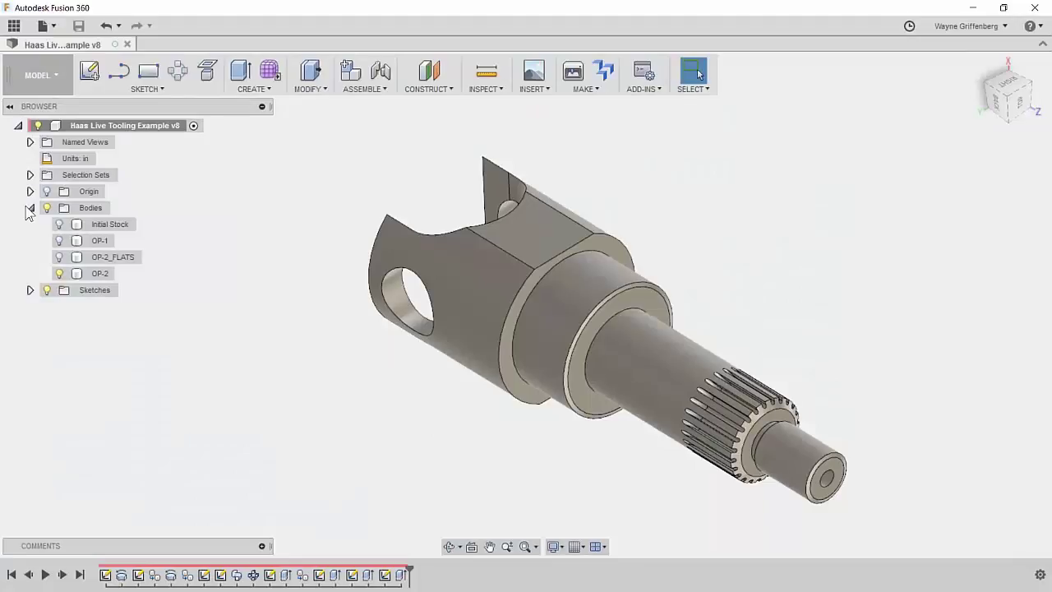
- Hide the OP-2 body and show the Initial Stock body to examine the raw cylinder
middle_click_drag(714, 356, 342, 236, "shift")
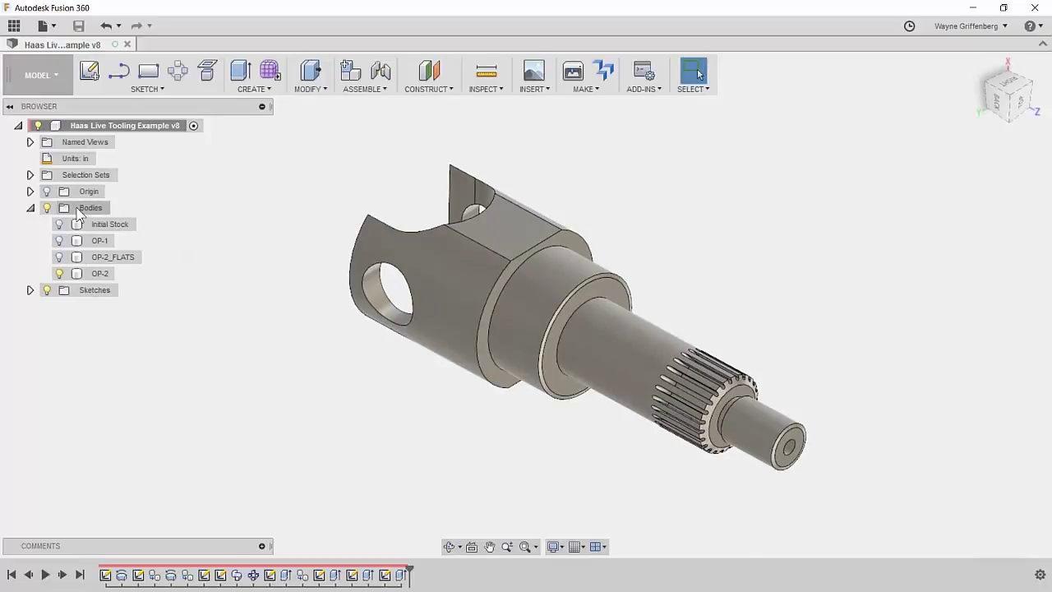
scroll(771, 238, "up", 2)
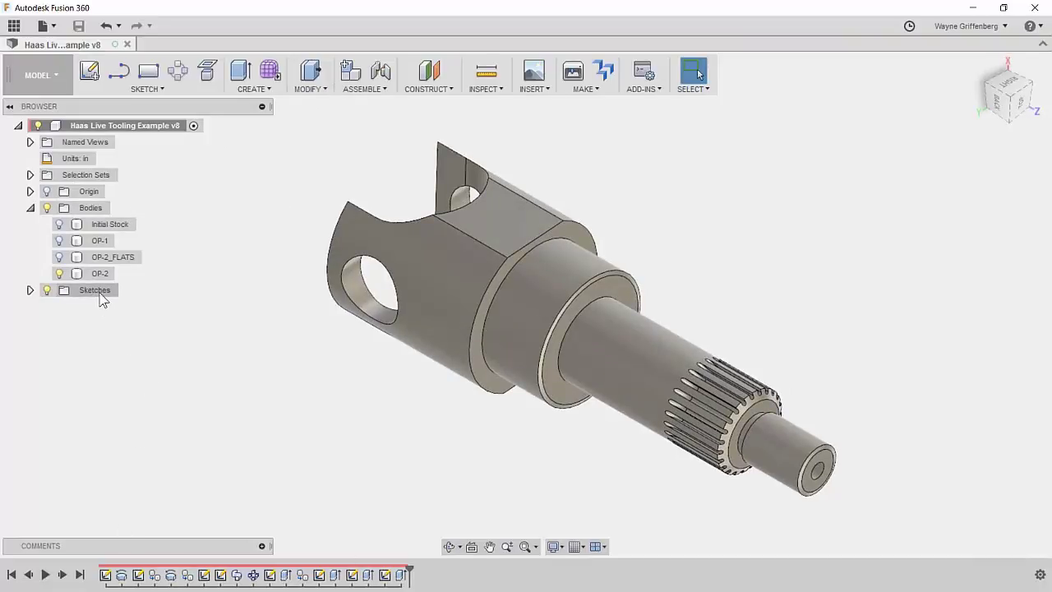
left_click(59, 273)
left_click(59, 224)
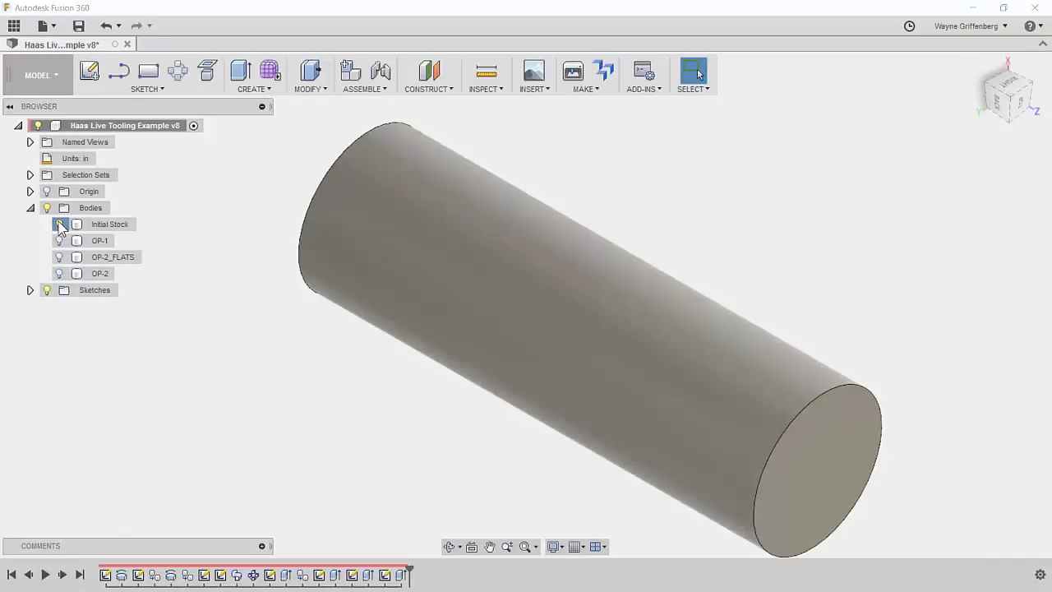
- Hide the Initial Stock body and show the OP-1 body to examine the turned shape
left_click(60, 225)
left_click(59, 240)
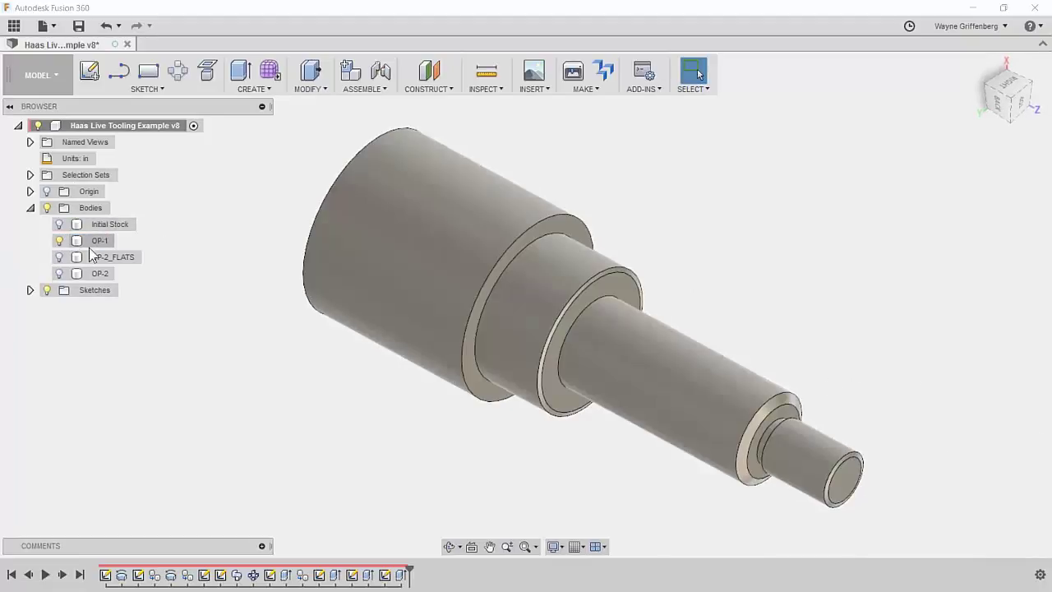
scroll(455, 286, "up", 1)
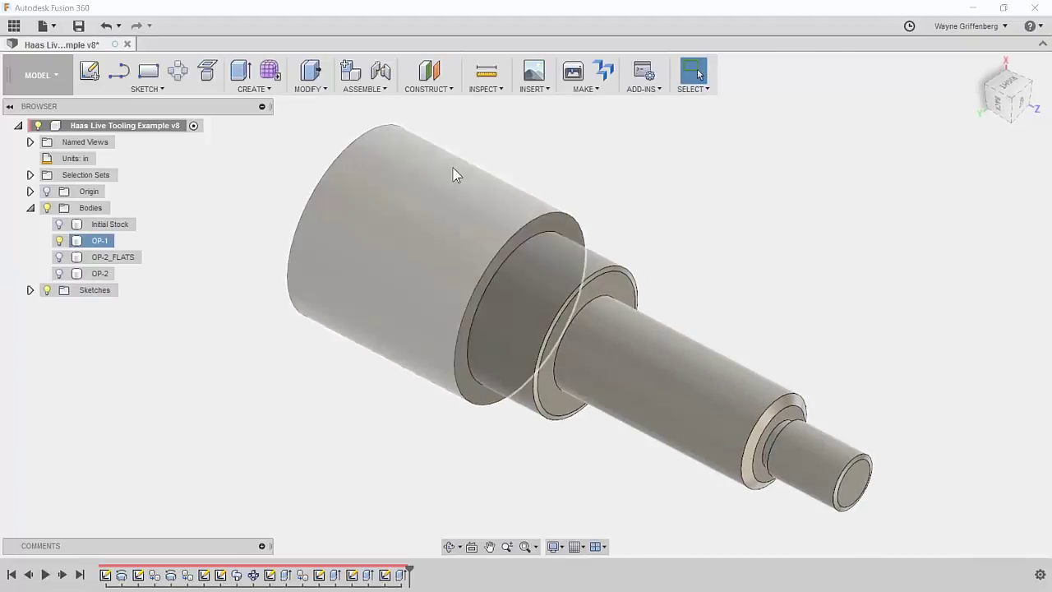
scroll(911, 442, "down", 1)
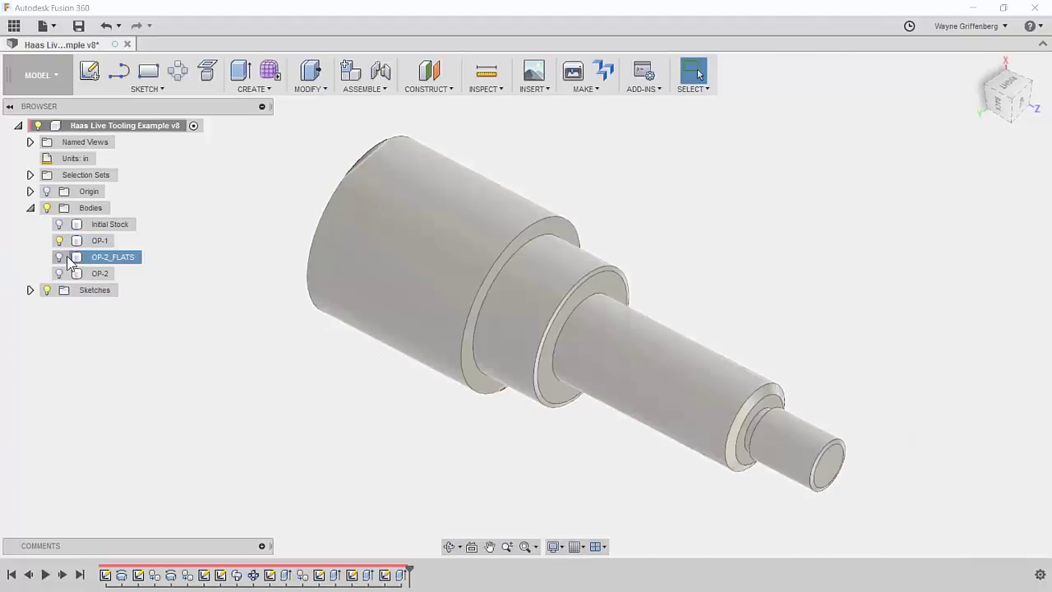
- Show the OP-2_FLATS body in place of OP-1 to examine its milled flats and splines
left_click(59, 259)
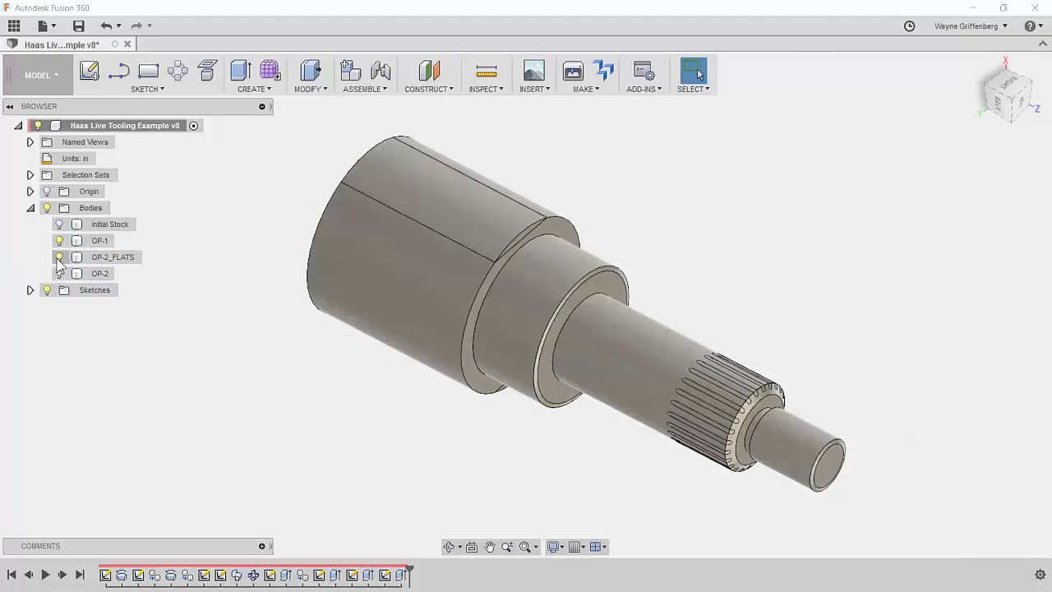
left_click(60, 240)
left_click(59, 256)
scroll(526, 345, "up", 1)
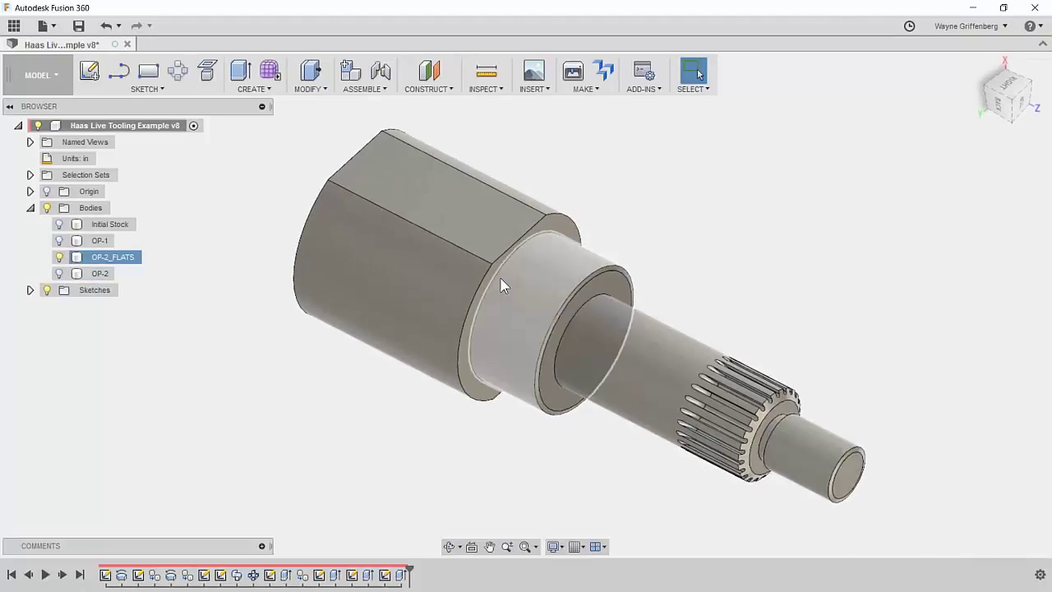
middle_click_drag(755, 351, 799, 362, "shift")
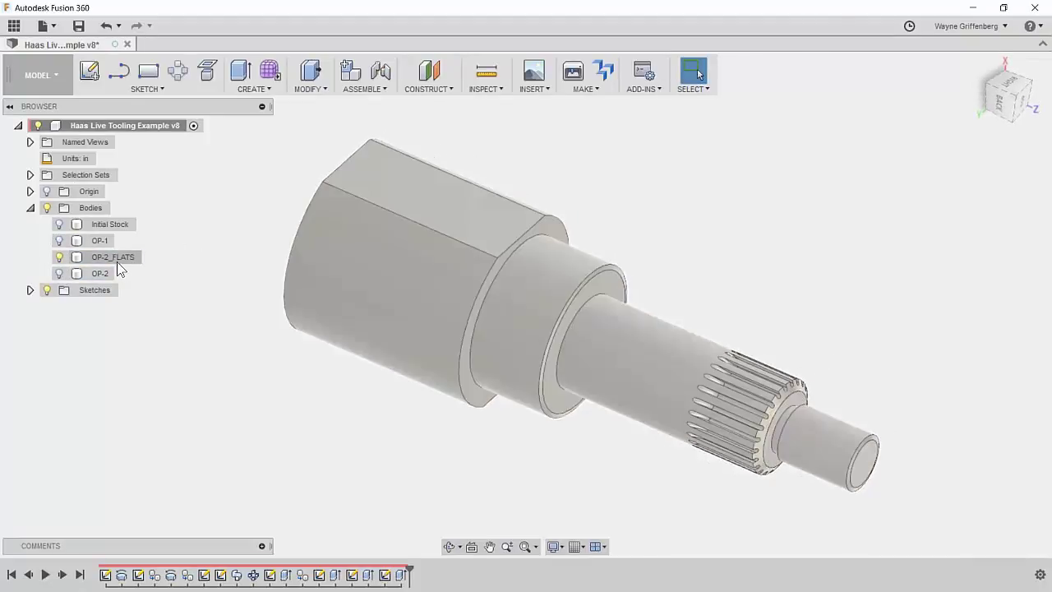
scroll(848, 310, "down", 1)
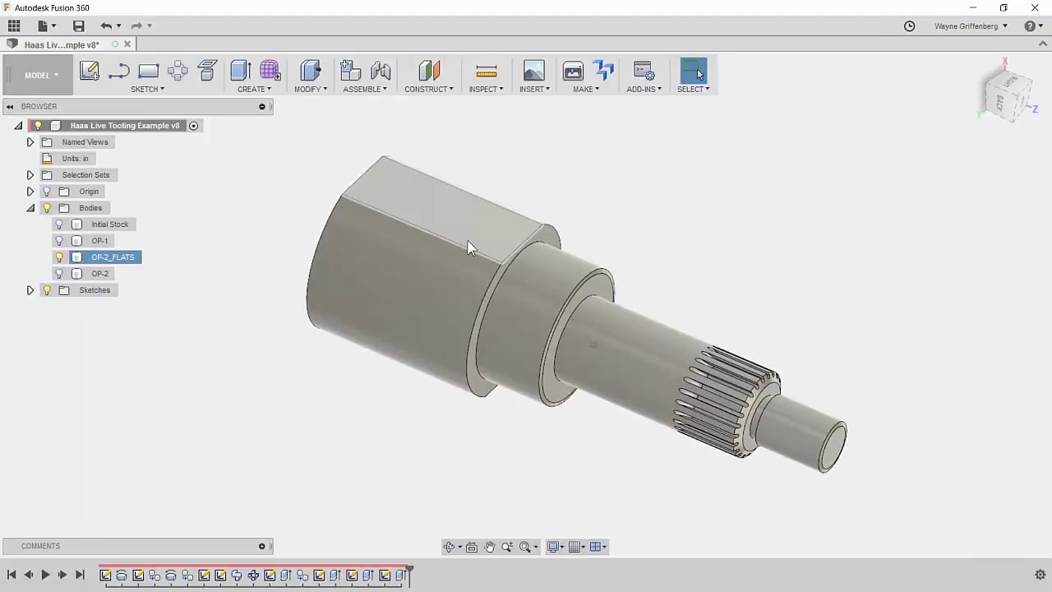
scroll(469, 248, "up", 1)
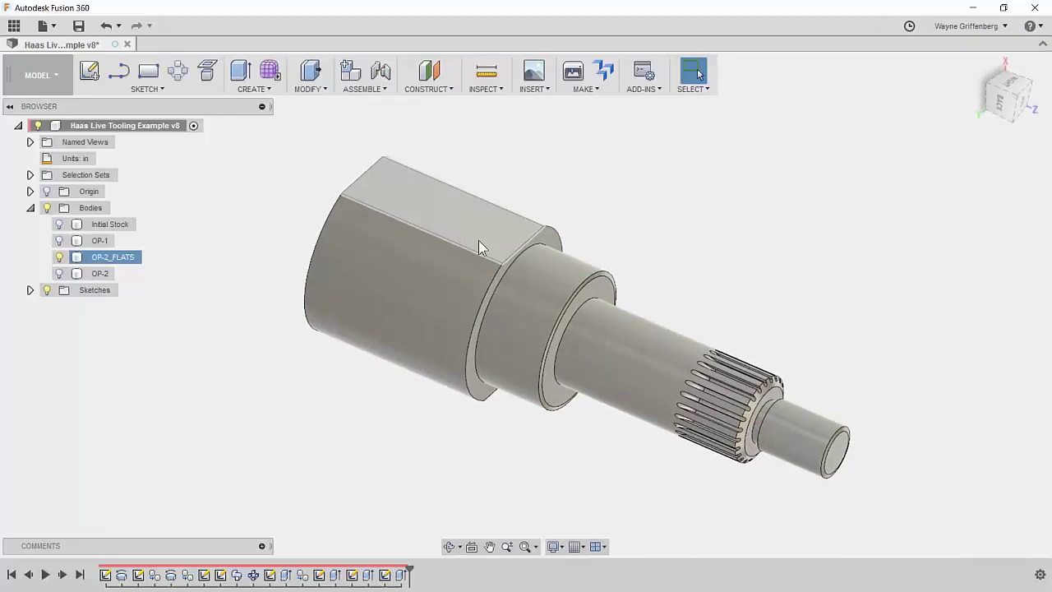
- Show the OP-2 body in place of OP-2_FLATS to examine the finished part
left_click(58, 274)
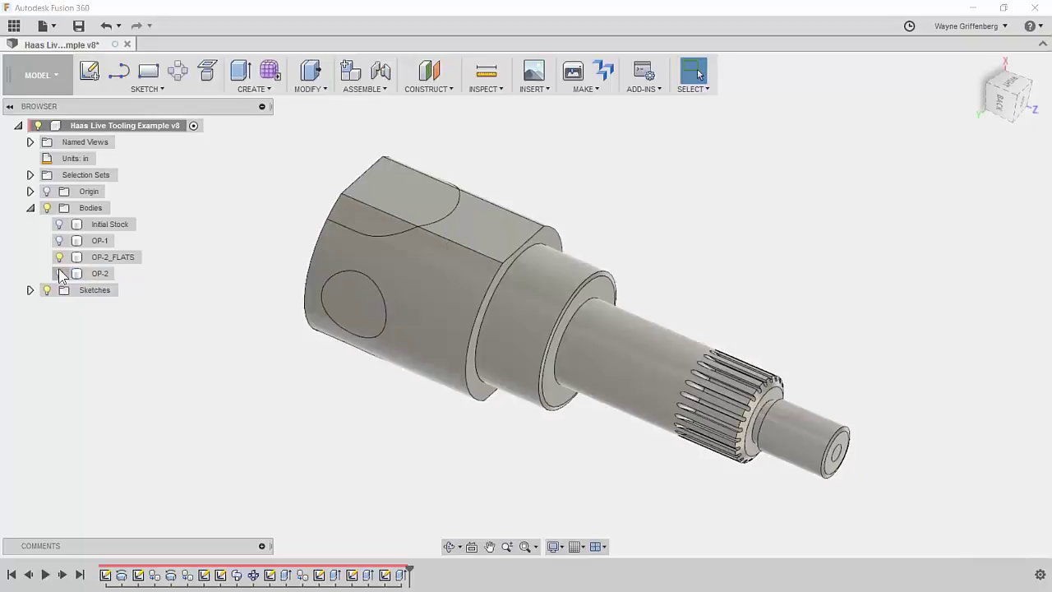
left_click(59, 257)
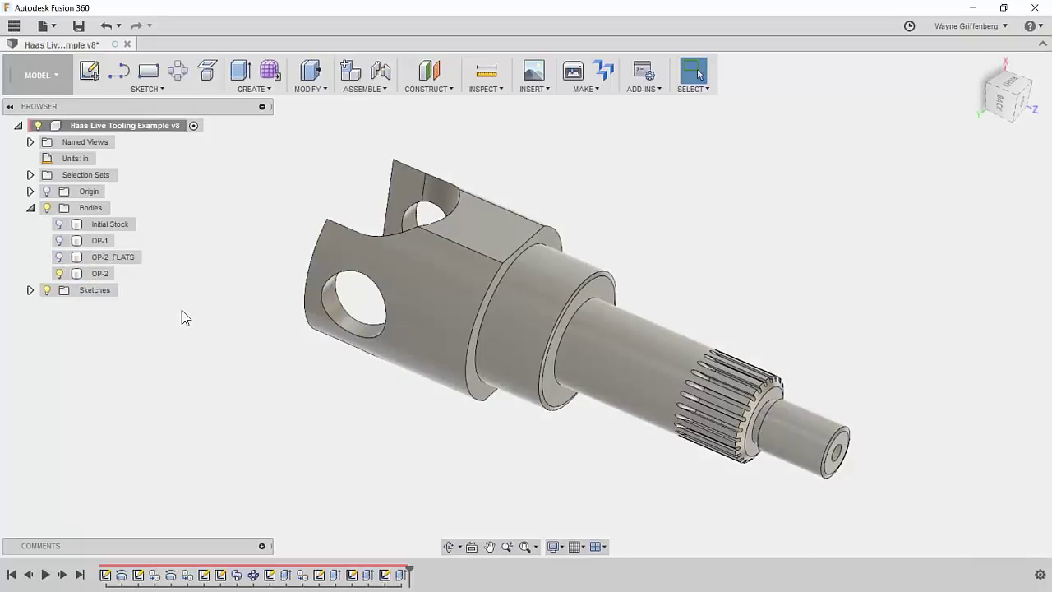
middle_click_drag(657, 337, 498, 374, "shift")
middle_click_drag(443, 418, 150, 307, "shift")
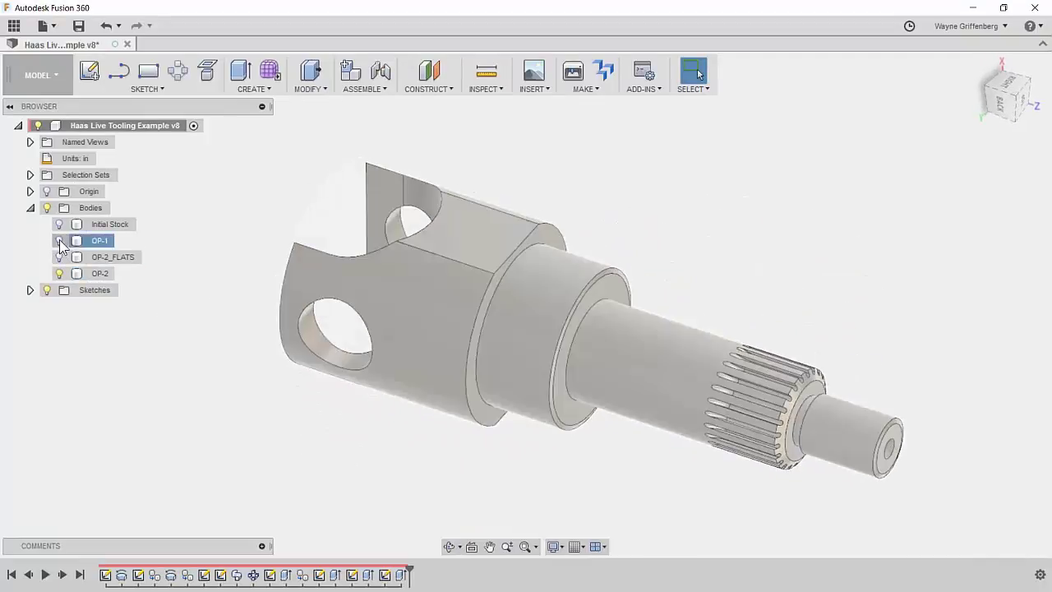
- Show the OP-1 body and hide the OP-2 body so only the turned shape is displayed
left_click(59, 240)
left_click(59, 273)
middle_click_drag(150, 227, 847, 460, "shift")
left_click(398, 173)
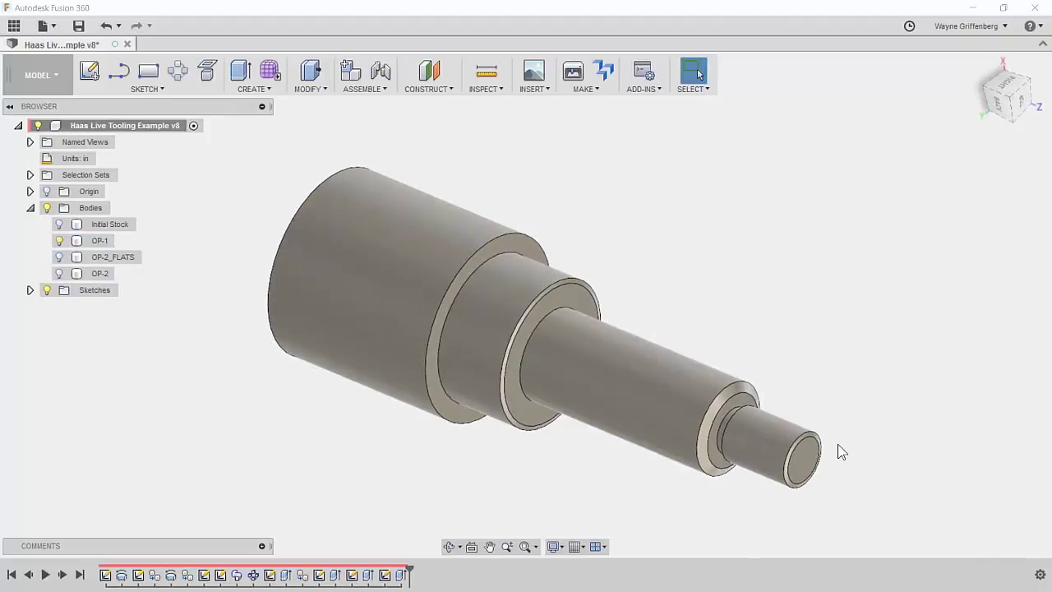
- Overlay the OP-2 body on OP-1 briefly to compare them, then hide OP-2 again
left_click(66, 278)
left_click(58, 275)
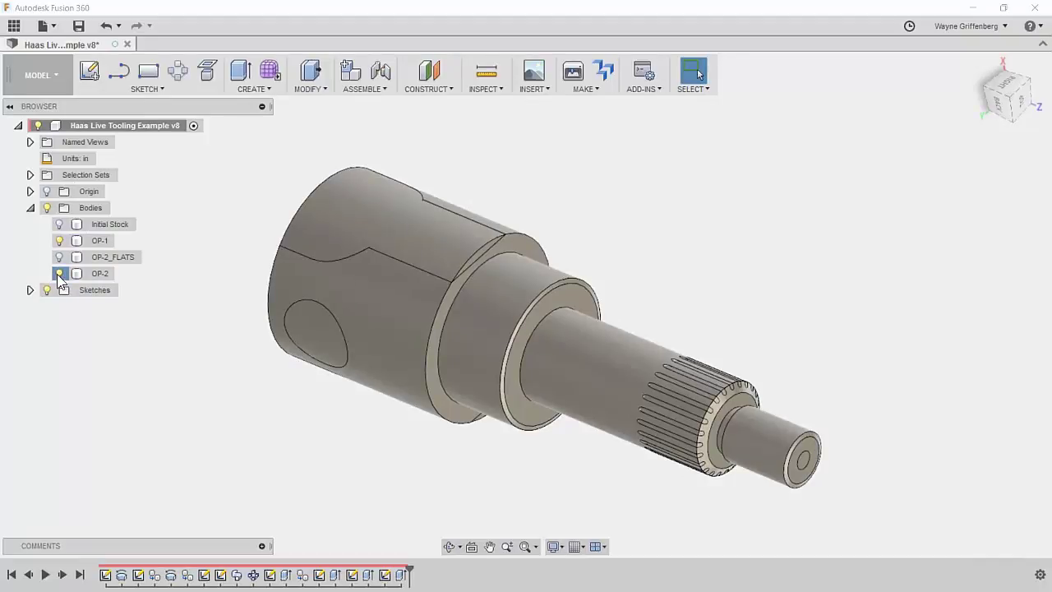
left_click(58, 274)
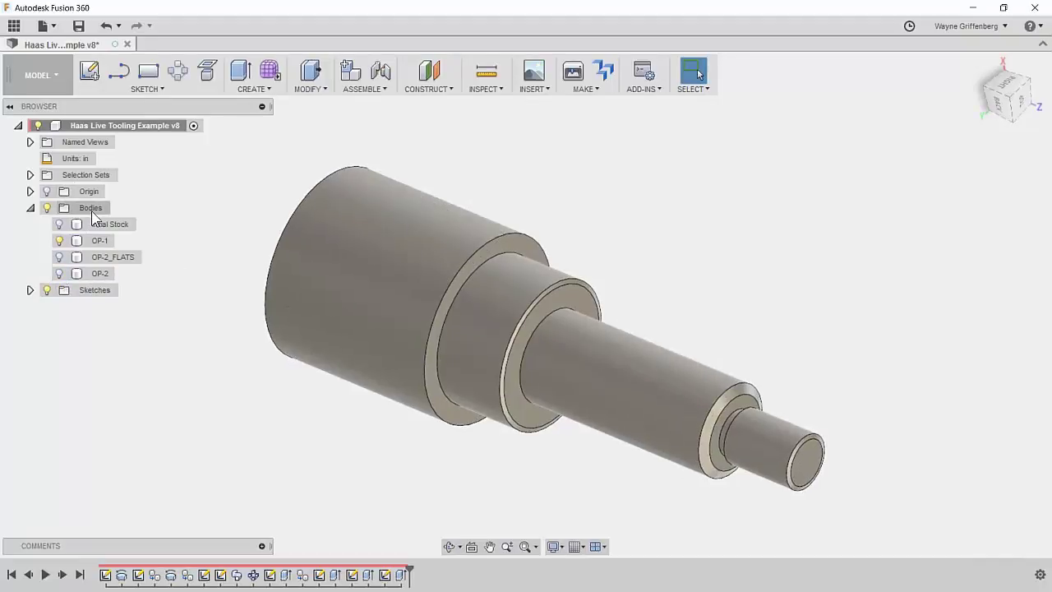
middle_click_drag(743, 305, 764, 314, "shift")
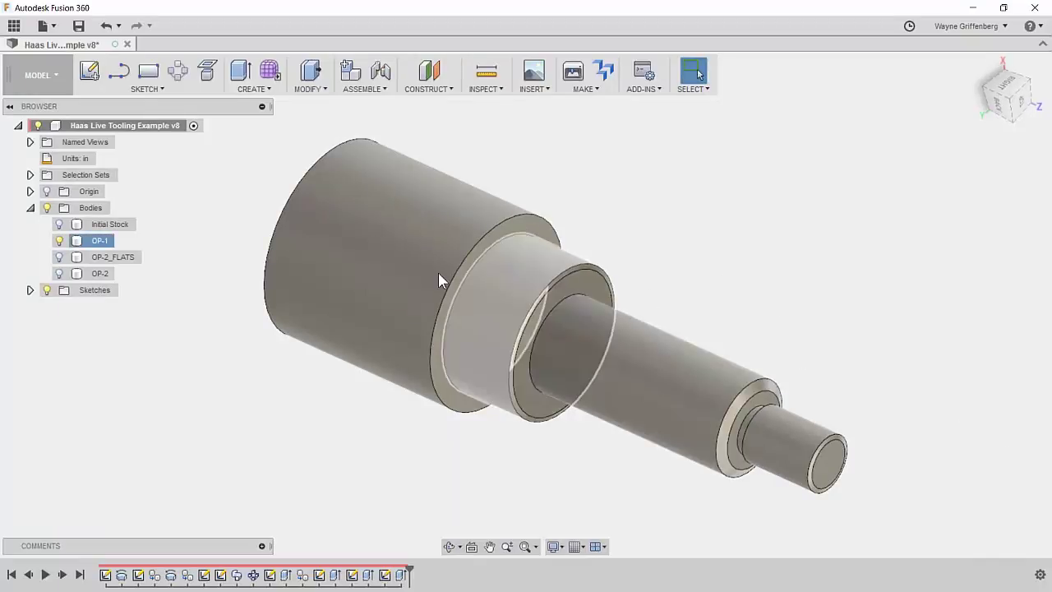
- Swap the display from OP-1 to OP-2 for comparison, then return to showing only OP-1
left_click(58, 274)
left_click(58, 241)
left_click(58, 240)
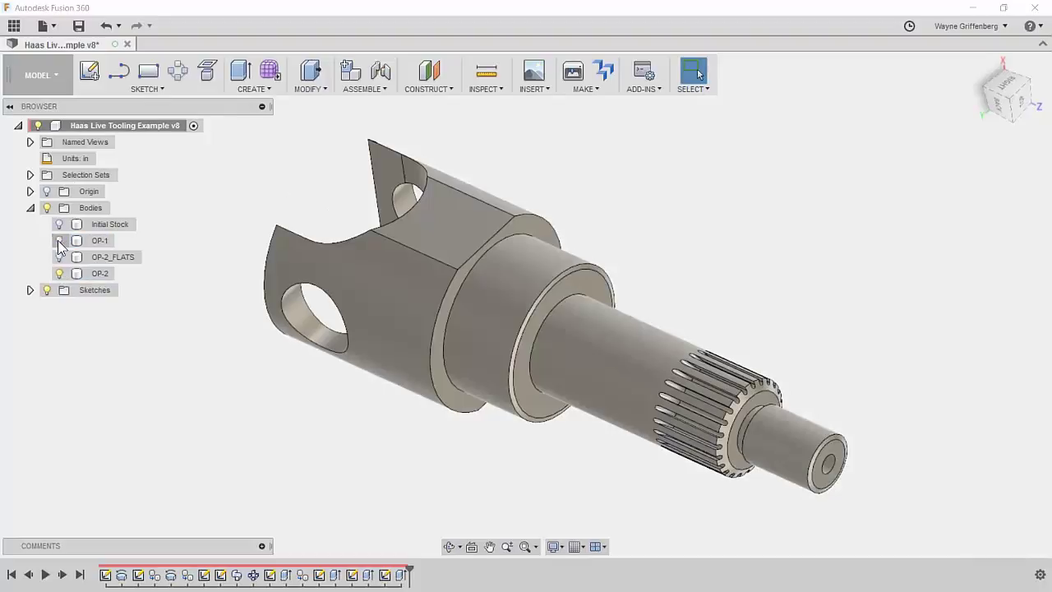
left_click(59, 240)
left_click(59, 274)
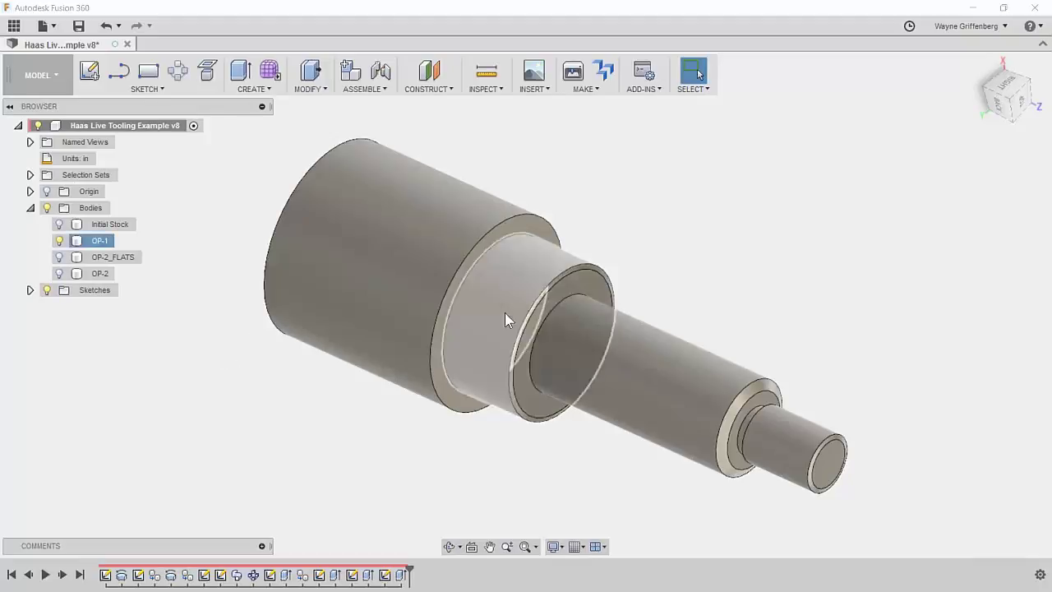
scroll(688, 305, "down", 2)
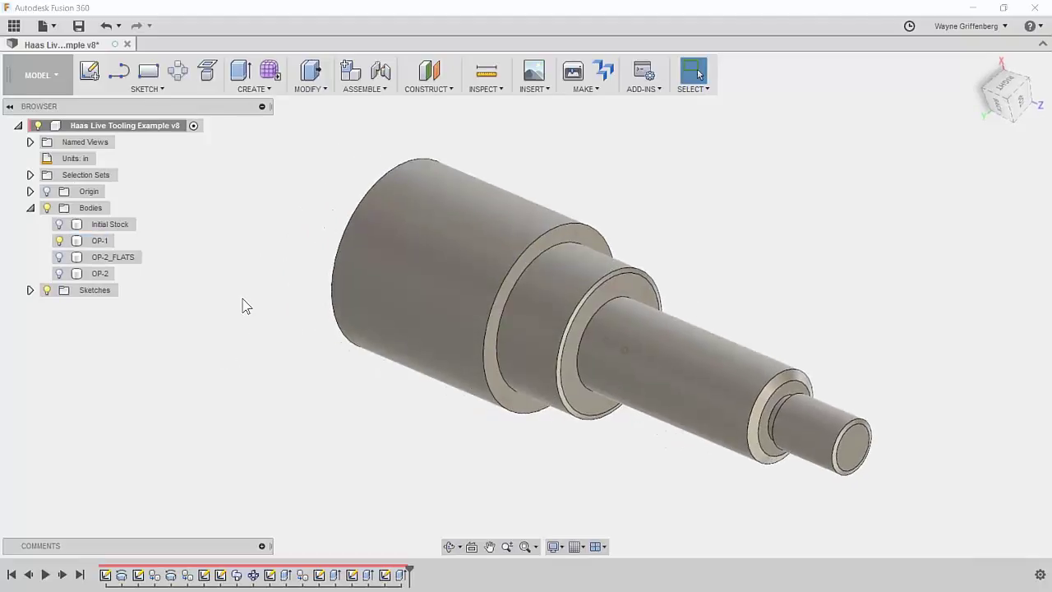
- Collapse the Bodies folder and switch to the CAM workspace
left_click(30, 208)
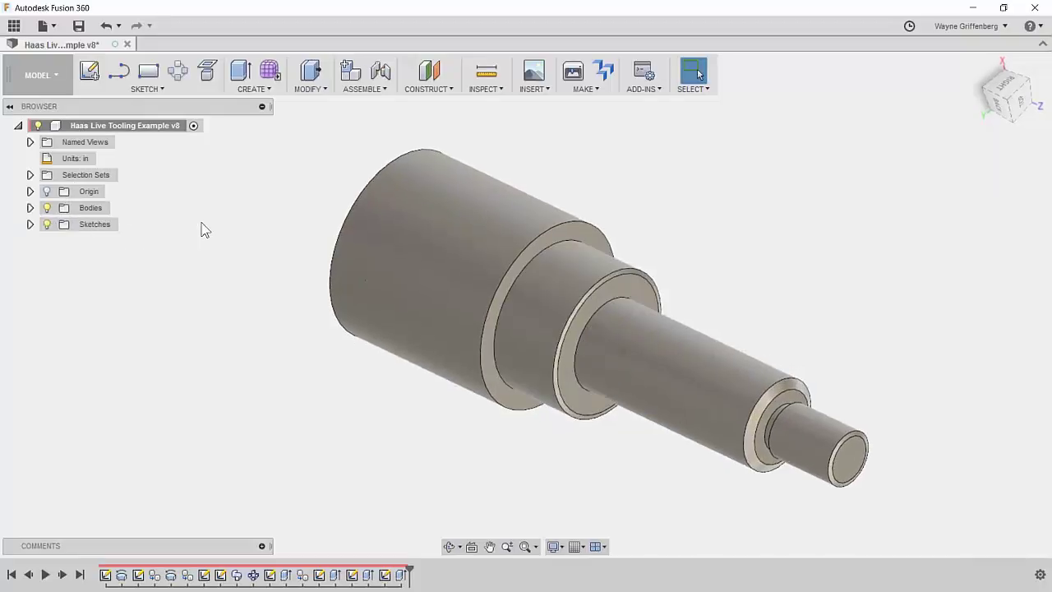
left_click(37, 75)
left_click(21, 228)
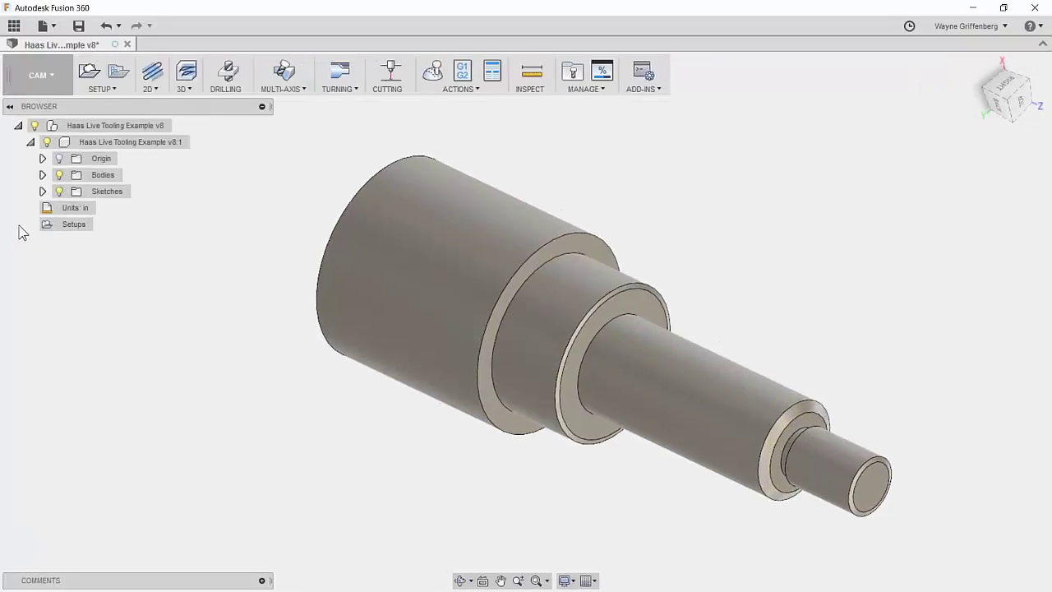
middle_click_drag(928, 446, 909, 434, "shift")
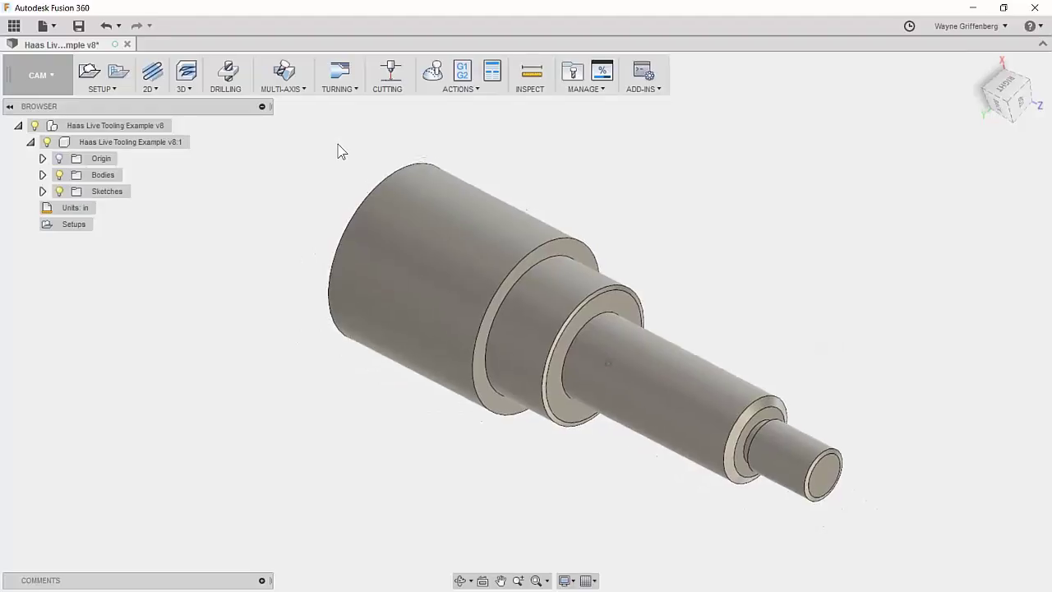
- Start a new setup with the operation type Turning or mill/turn on the primary spindle
left_click(88, 72)
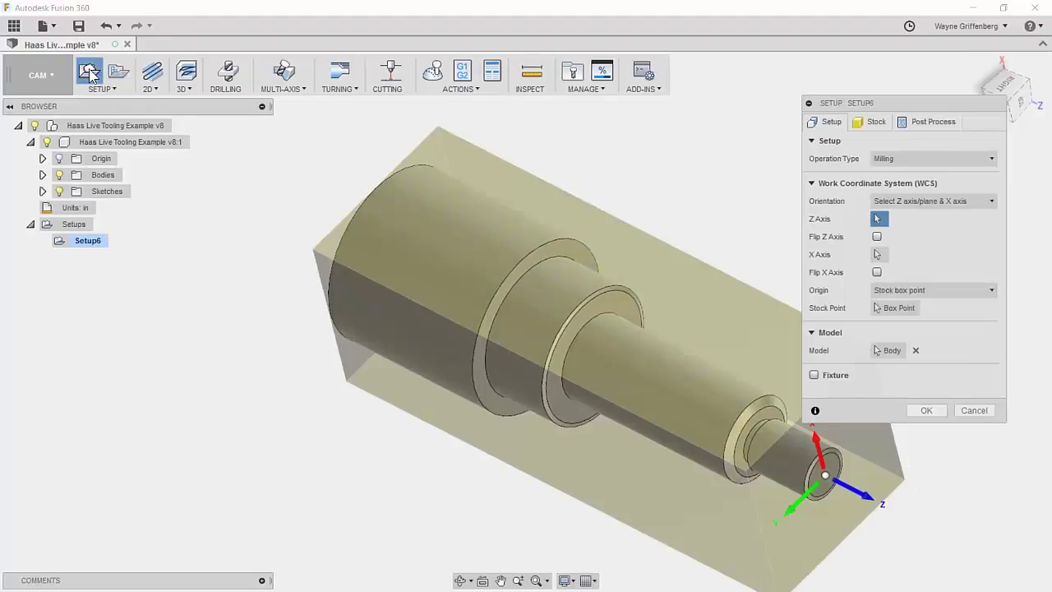
left_click(901, 160)
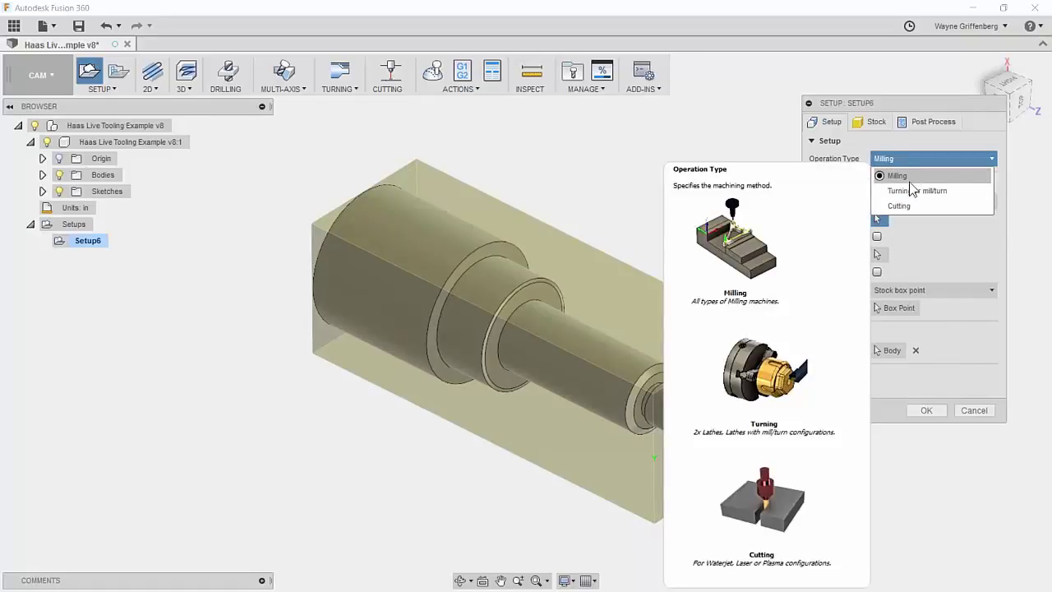
left_click(932, 193)
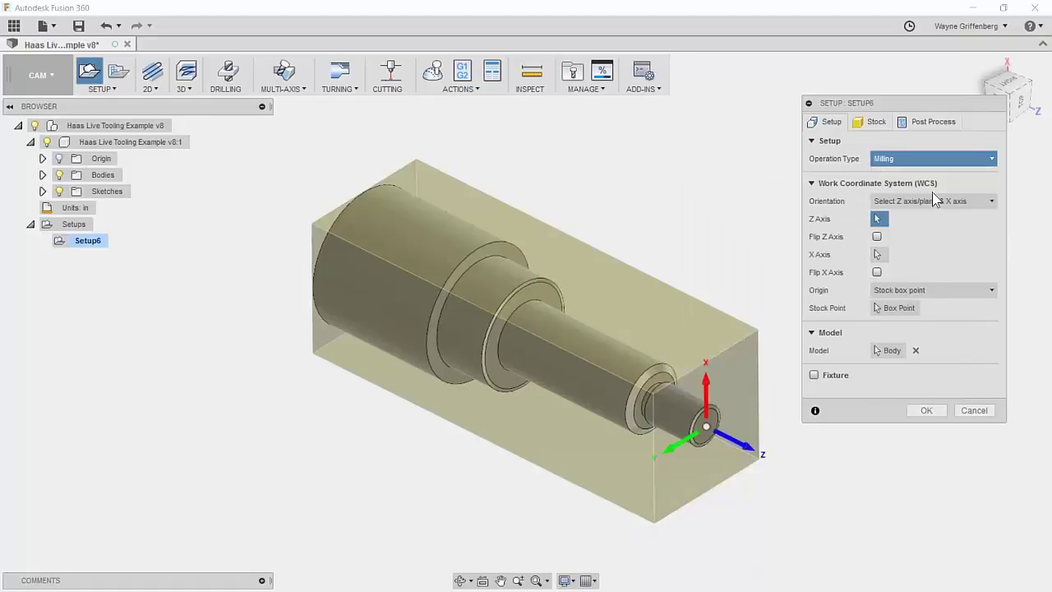
left_click_drag(921, 103, 895, 103)
left_click(958, 176)
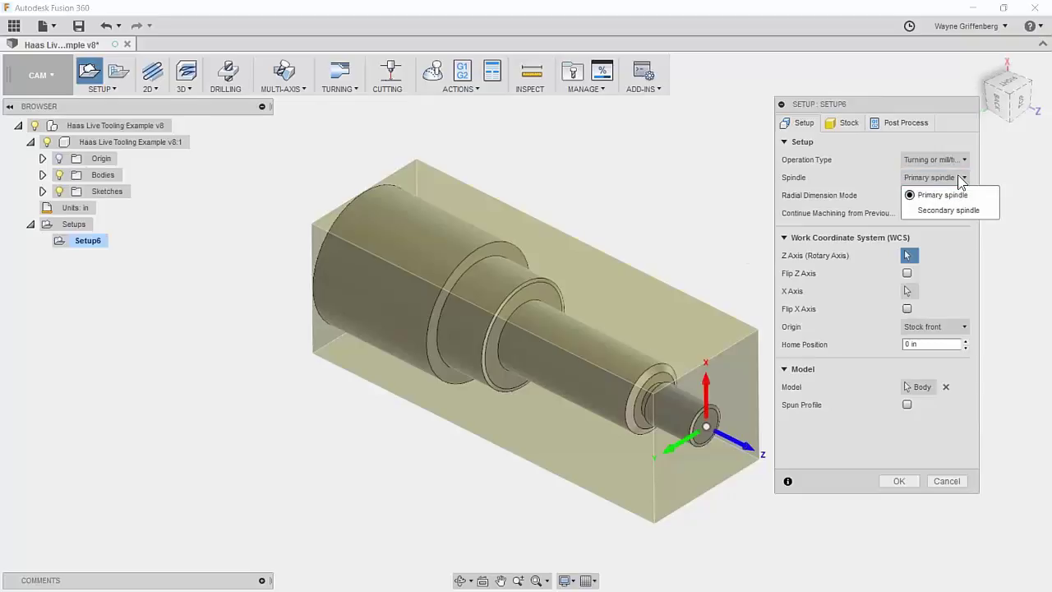
left_click(950, 196)
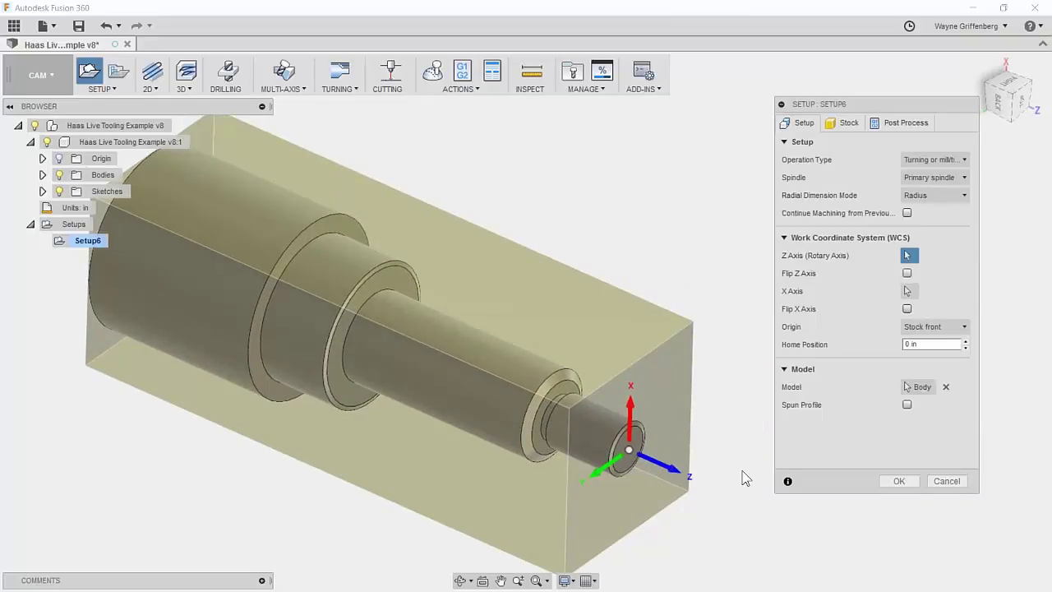
- Make the model's origin geometry visible as a reference for the setup's rotary Z axis
scroll(739, 321, "down", 2)
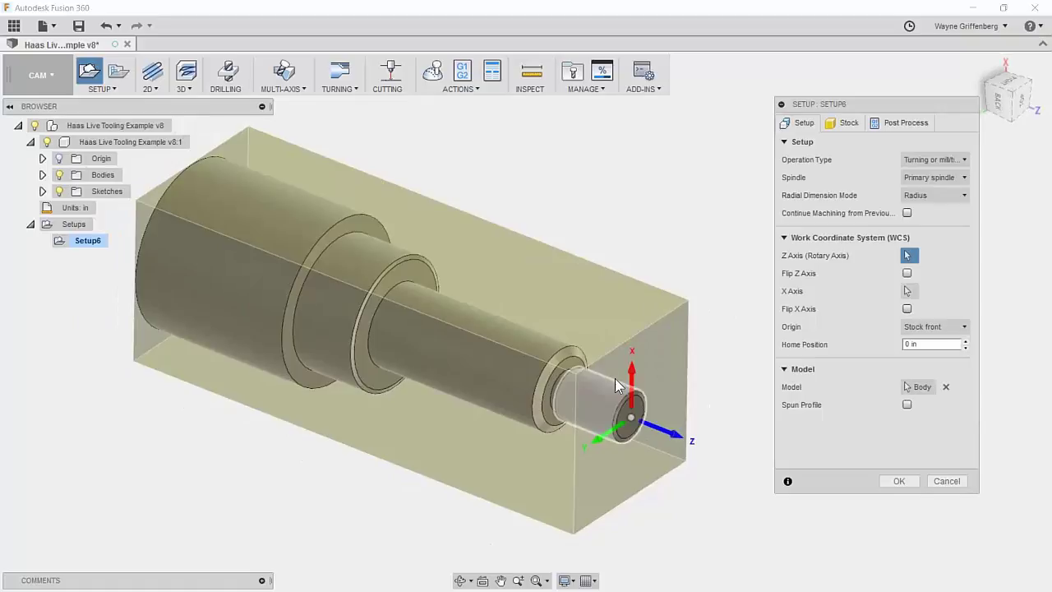
scroll(631, 419, "up", 2)
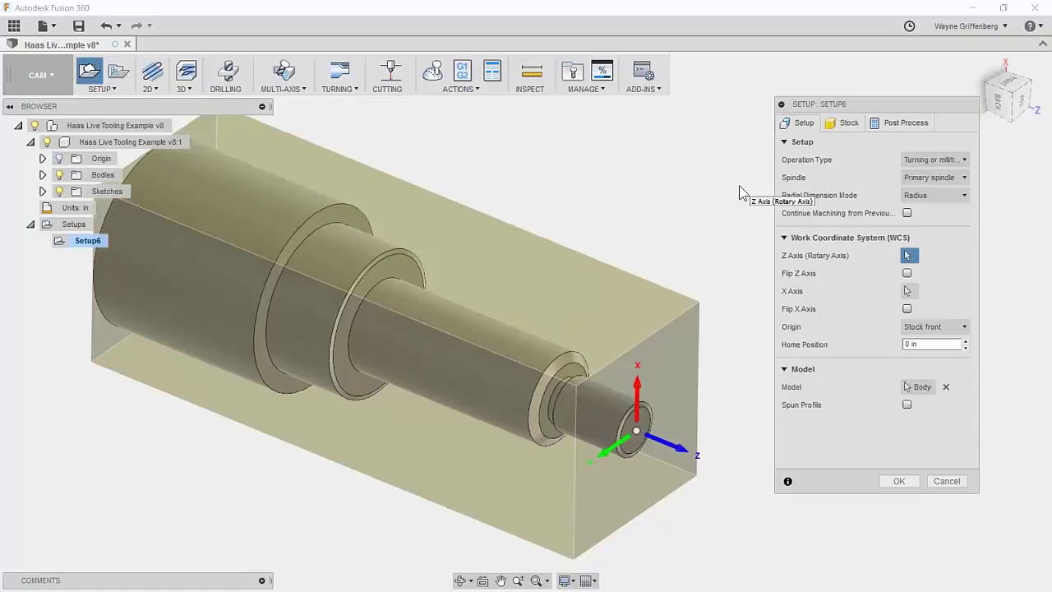
middle_click_drag(739, 185, 715, 248, "shift")
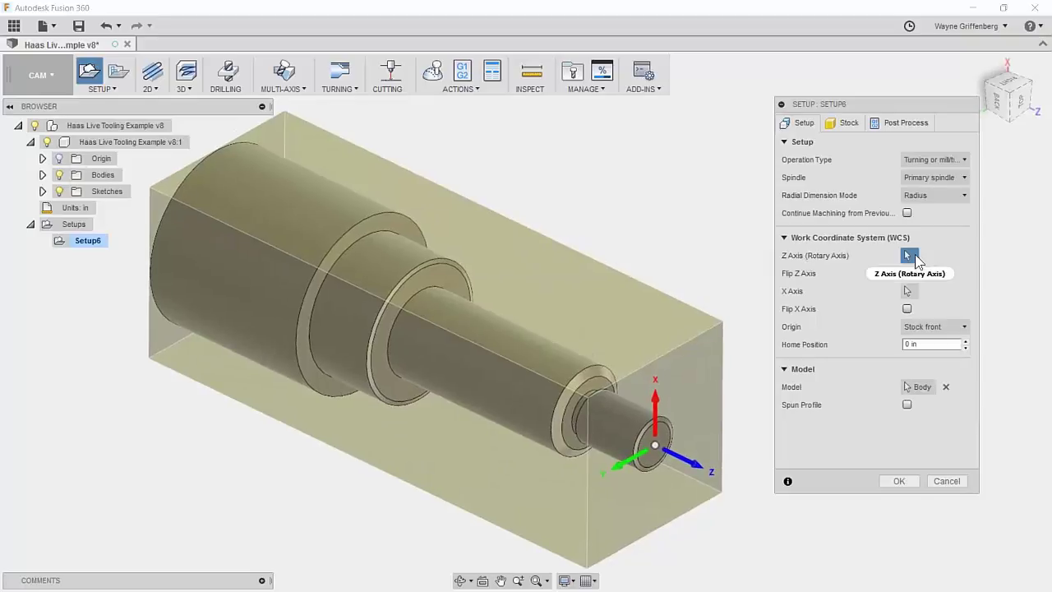
scroll(513, 350, "down", 3)
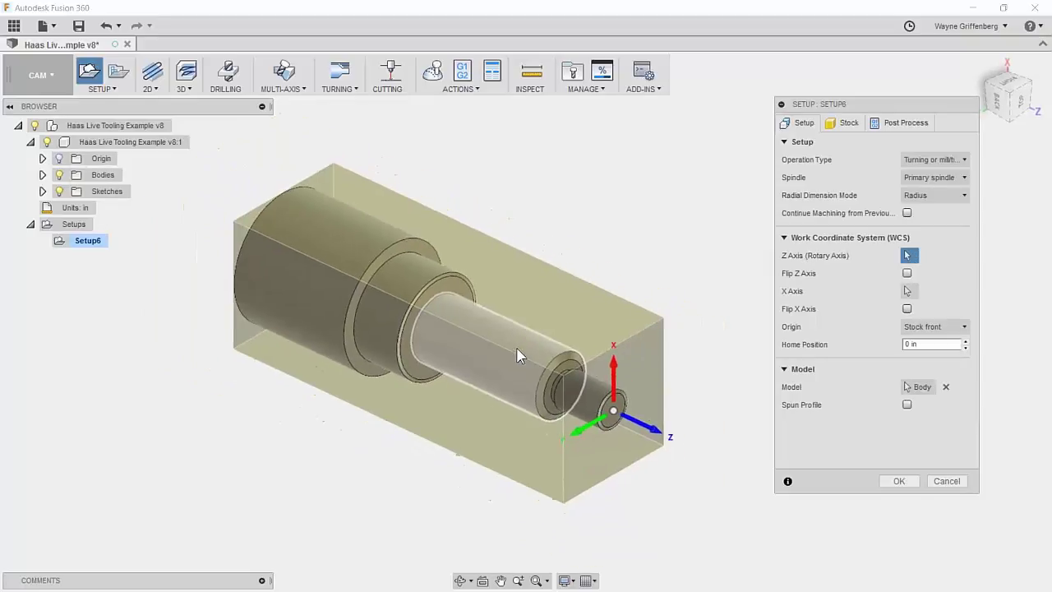
left_click(59, 159)
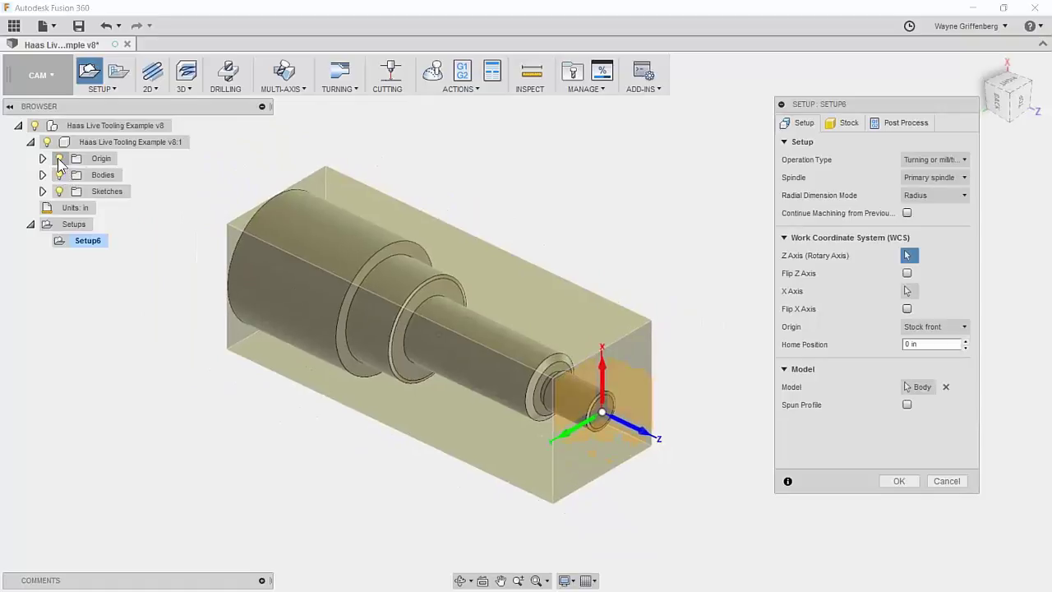
scroll(639, 458, "up", 6)
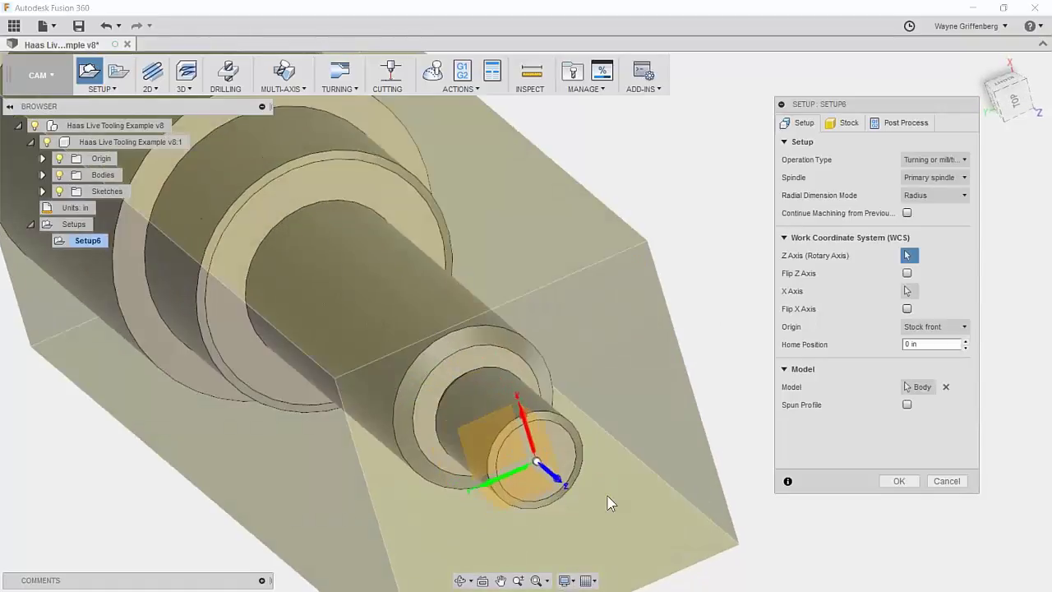
- Try the origin's Z work axis as the setup's rotary Z axis, and clear that selection
scroll(653, 406, "up", 5)
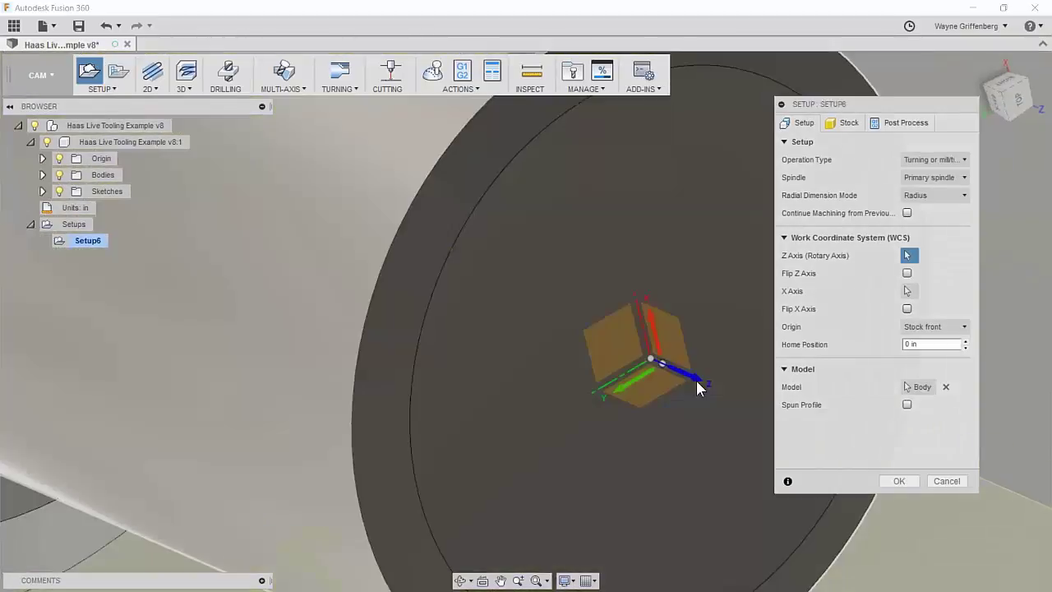
left_click(604, 360)
scroll(610, 368, "down", 2)
scroll(618, 388, "down", 5)
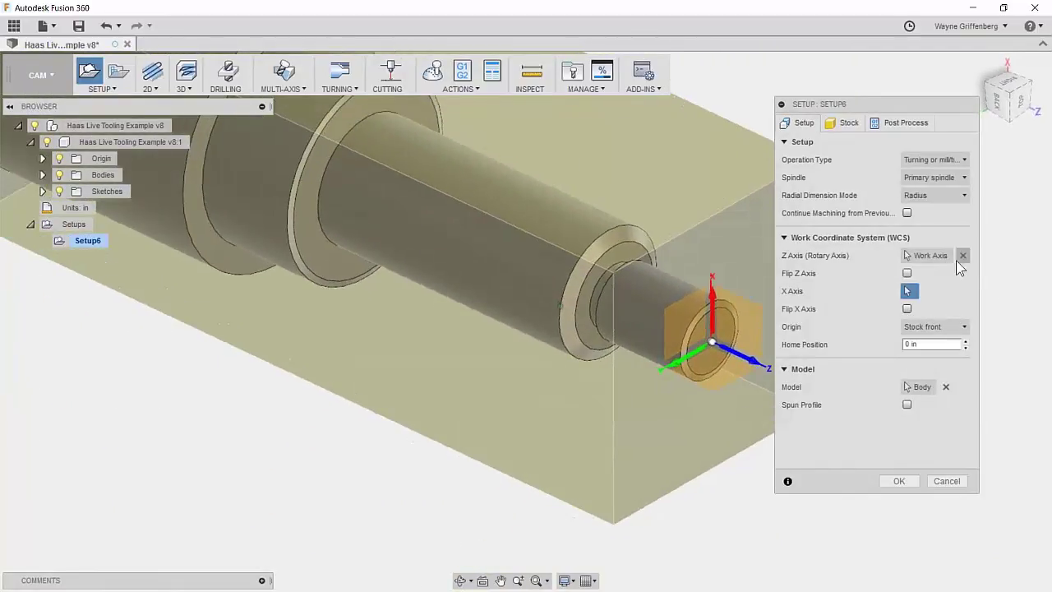
left_click(963, 256)
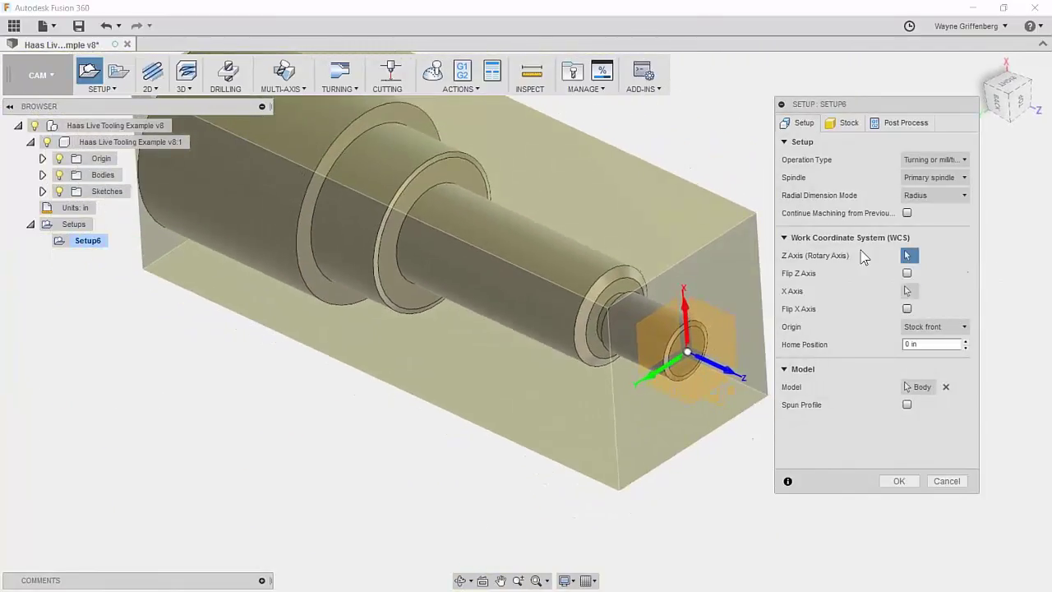
- Set the setup's rotary Z axis from the shaft's long cylindrical face and make the X axis selection active
left_click(491, 245)
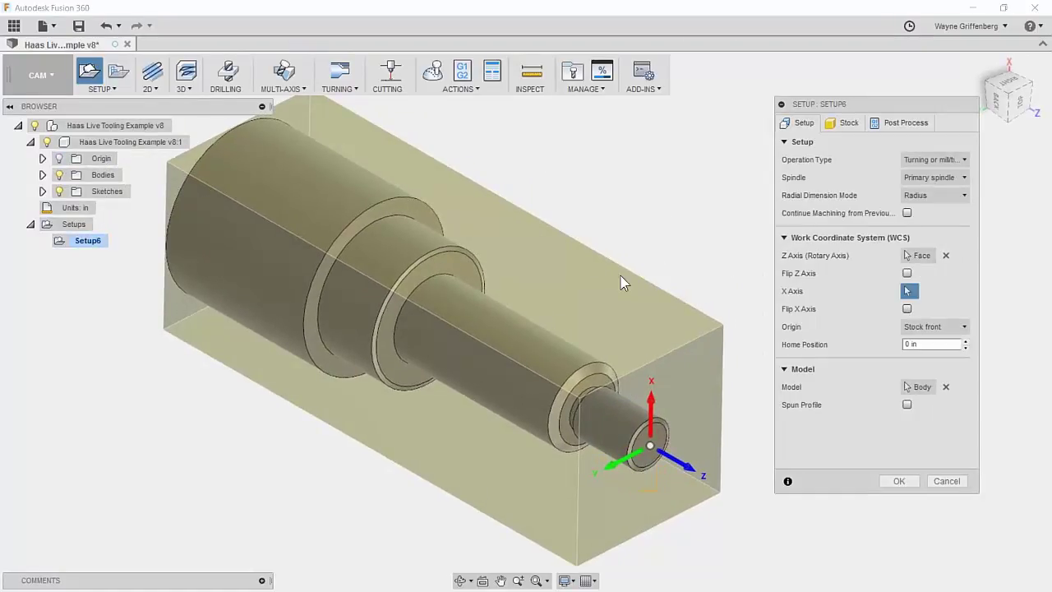
left_click(907, 291)
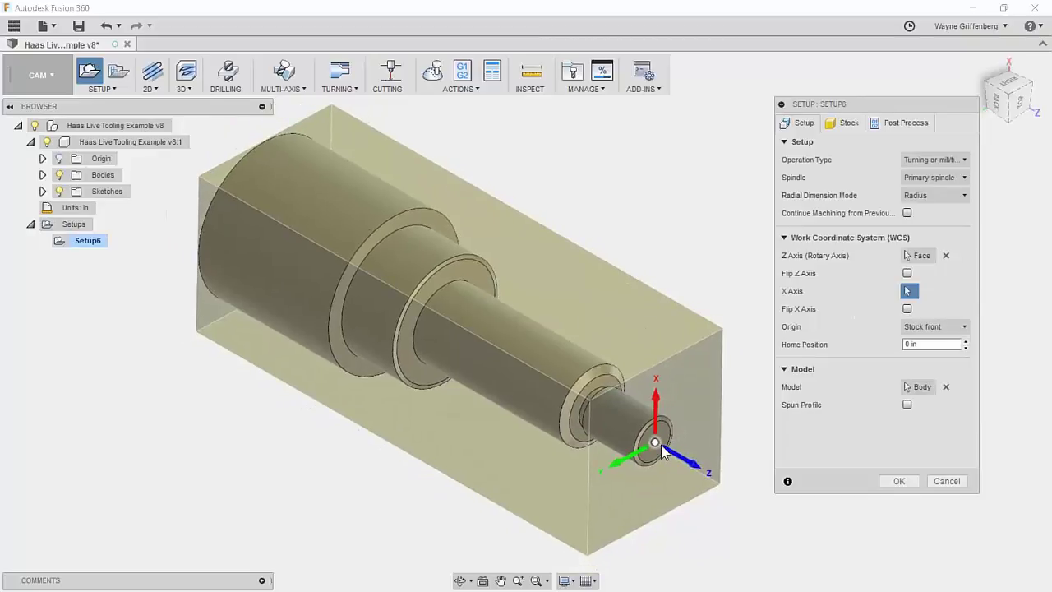
middle_click_drag(749, 436, 688, 364, "shift")
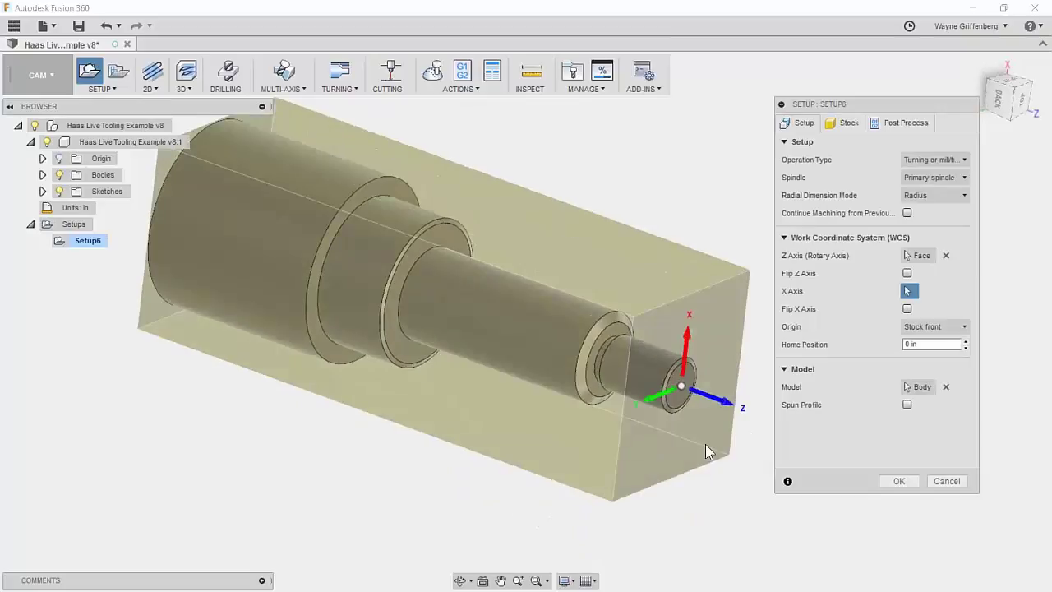
- Try flipping the X axis of the work coordinate system, and return it to its original direction
left_click(907, 309)
left_click(907, 309)
scroll(682, 389, "up", 1)
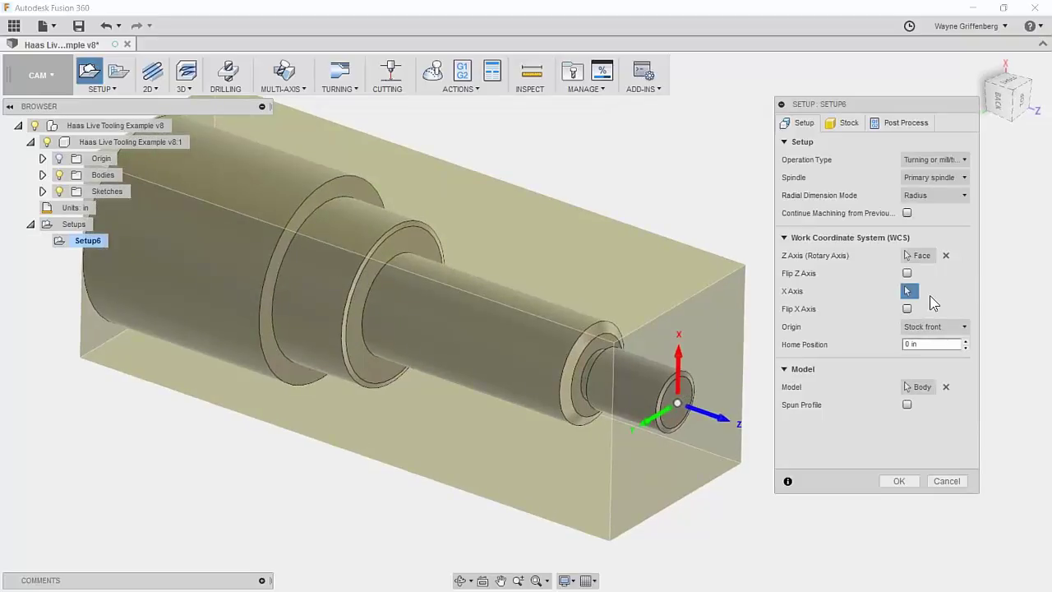
key("F6")
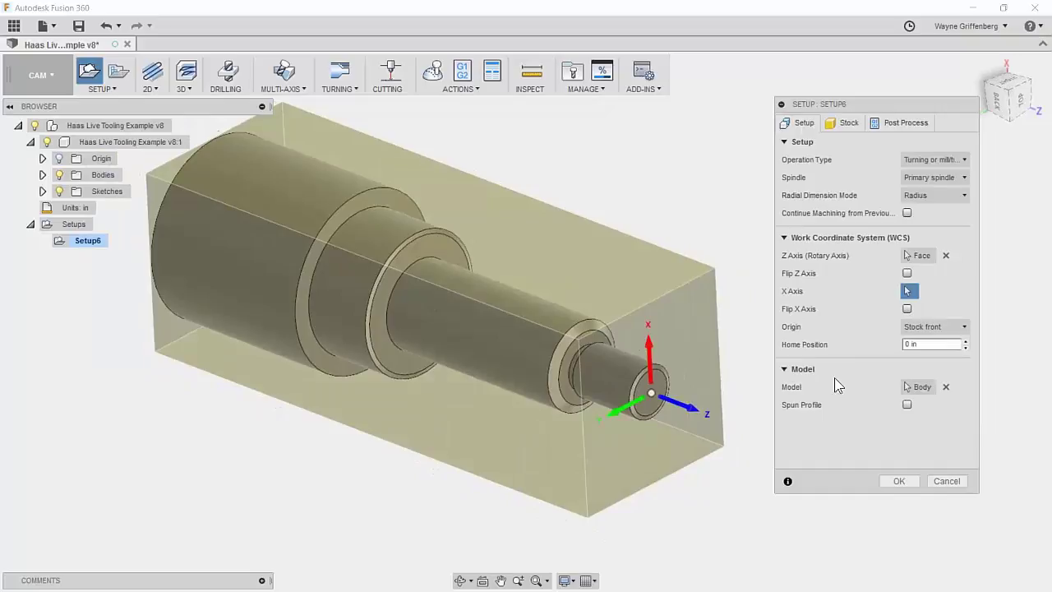
- Change the setup's stock mode to From solid and use the Initial Stock body as the stock solid
left_click(842, 125)
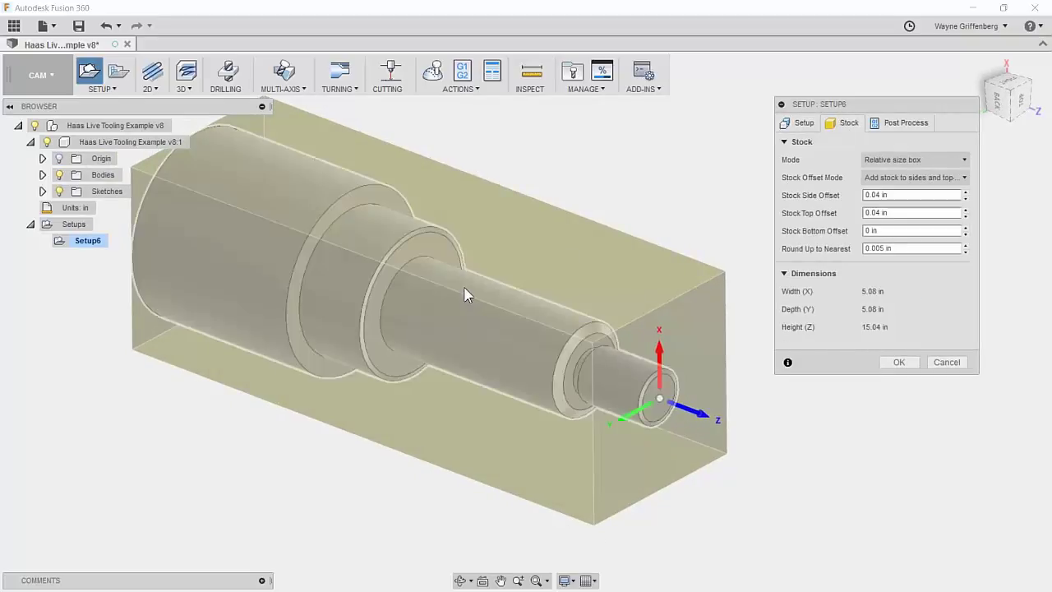
left_click(908, 161)
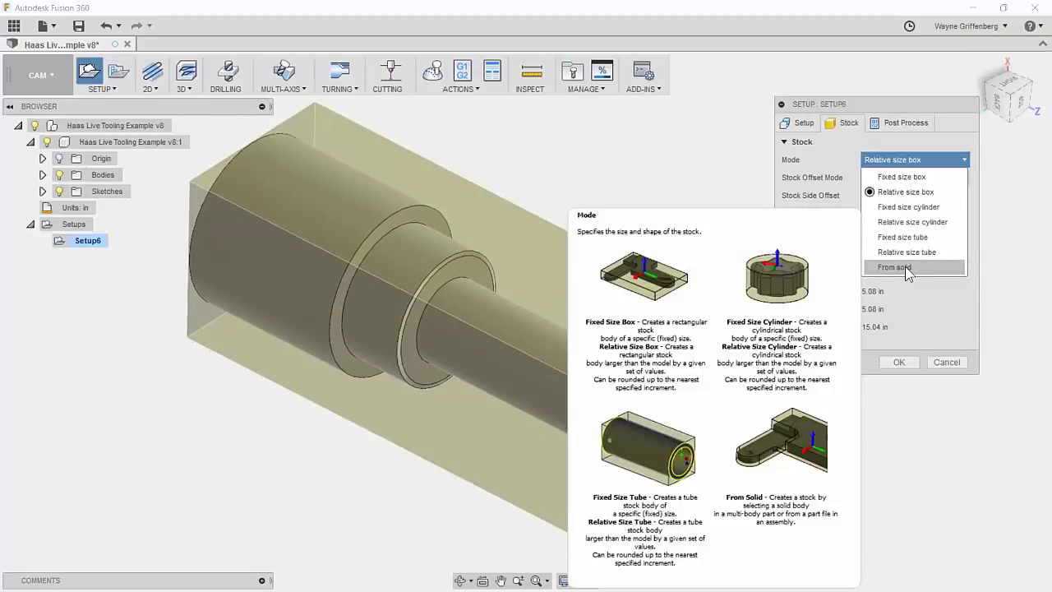
left_click(904, 268)
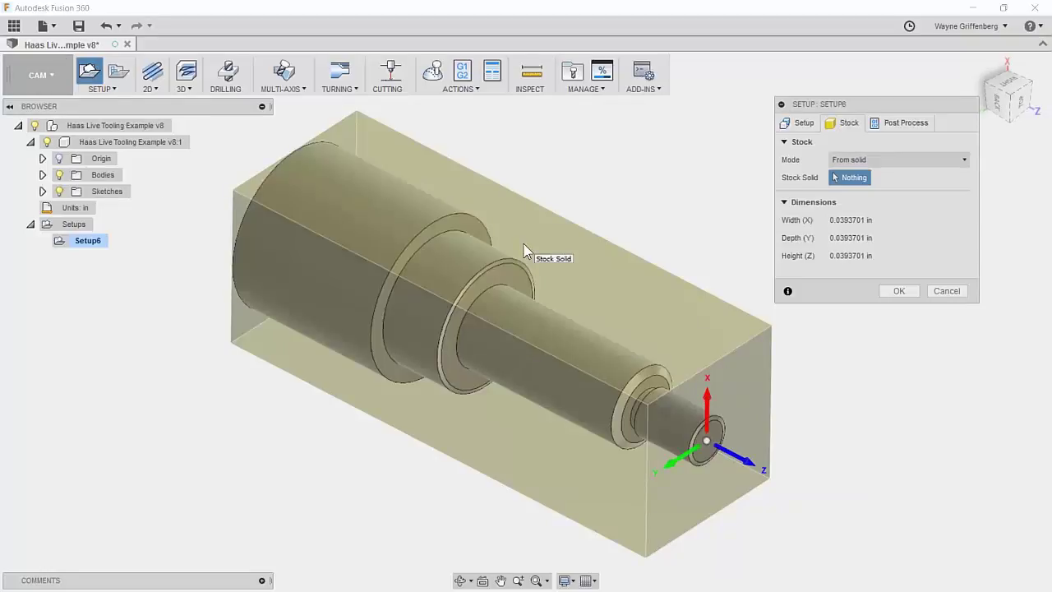
left_click(43, 175)
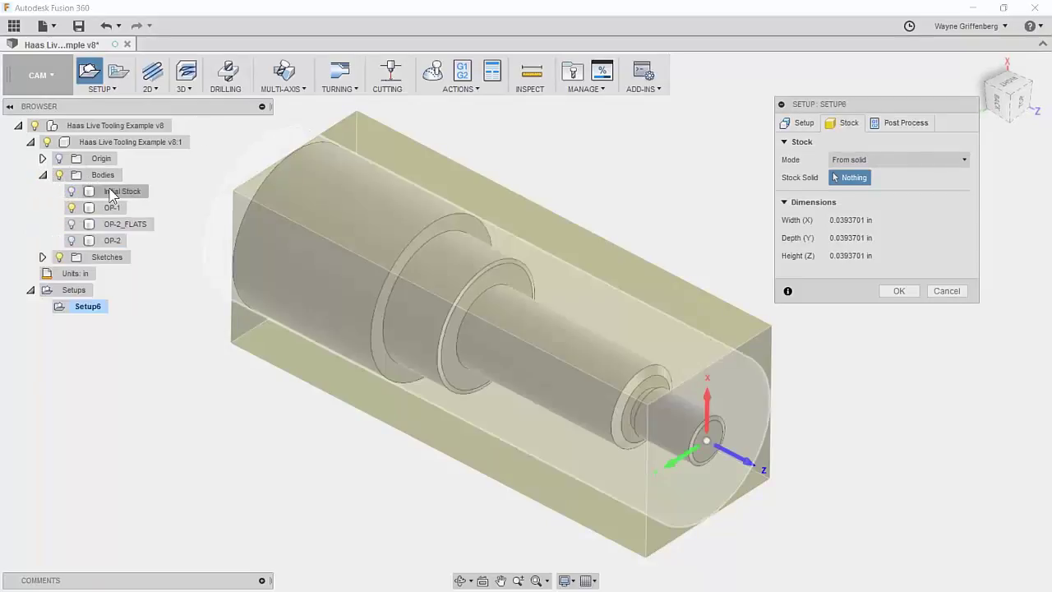
left_click(124, 192)
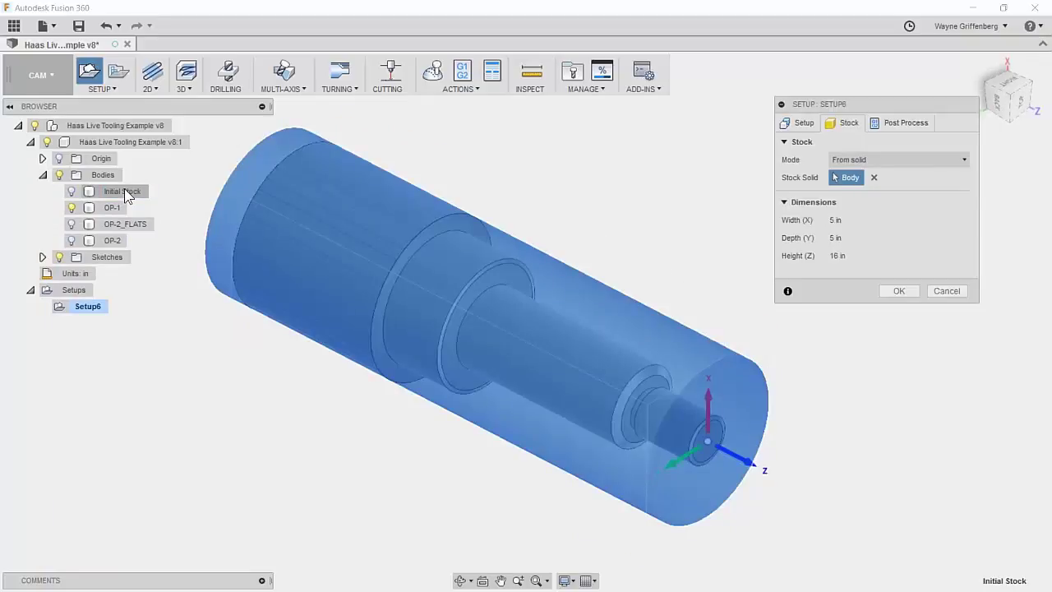
middle_click_drag(425, 233, 521, 304, "shift")
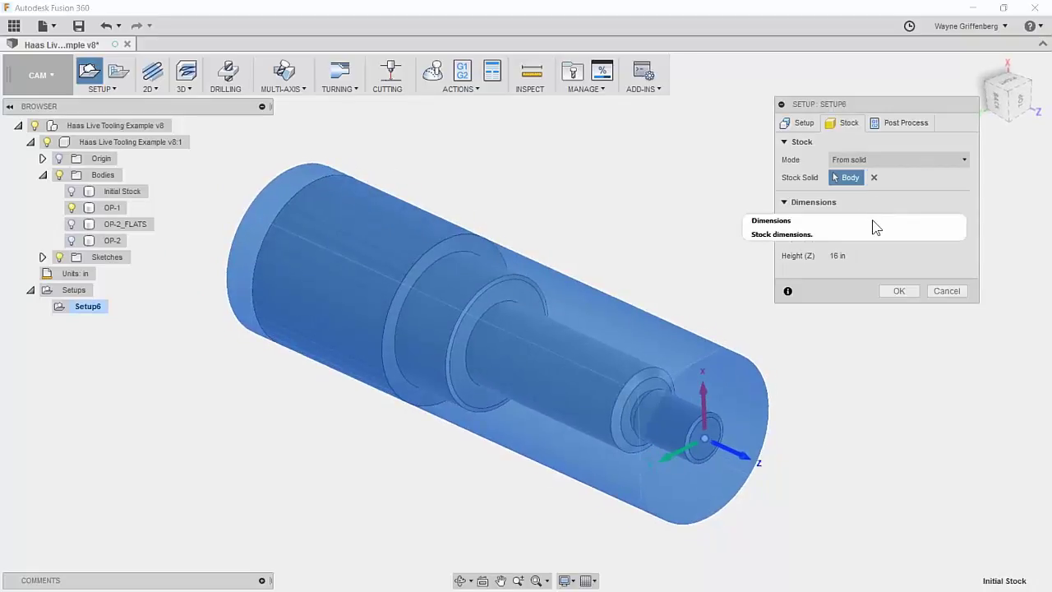
- Review the setup's axis and model settings, leave Spun Profile off, and finish the setup
left_click(801, 124)
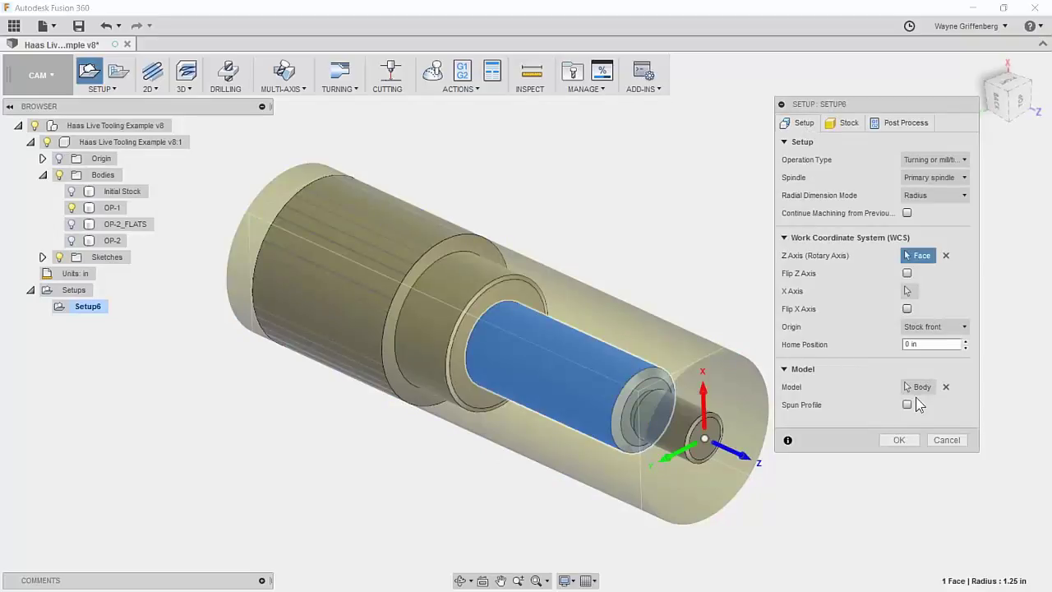
scroll(660, 323, "up", 1)
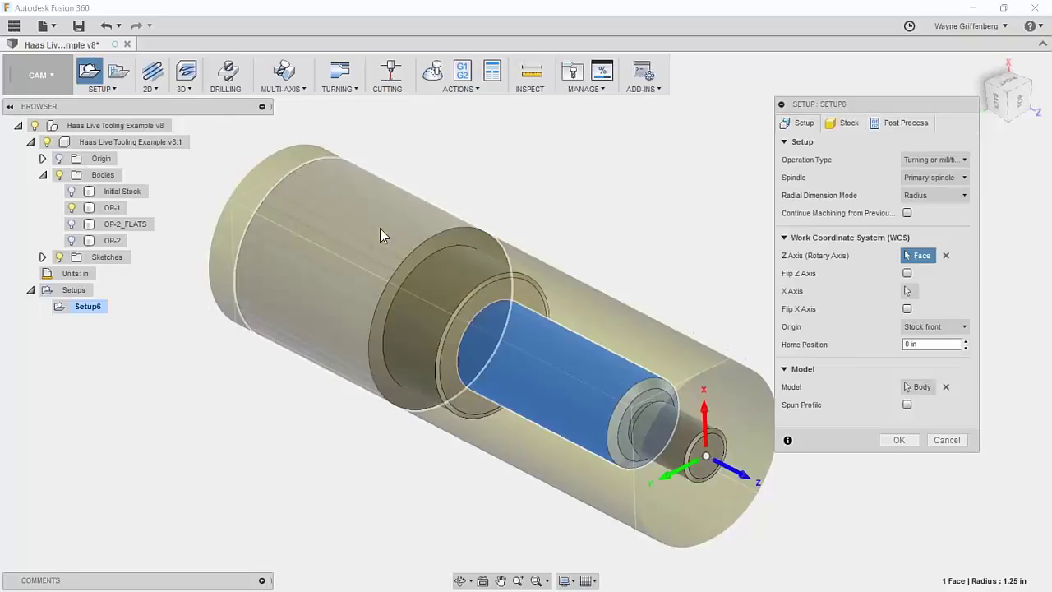
scroll(696, 388, "up", 1)
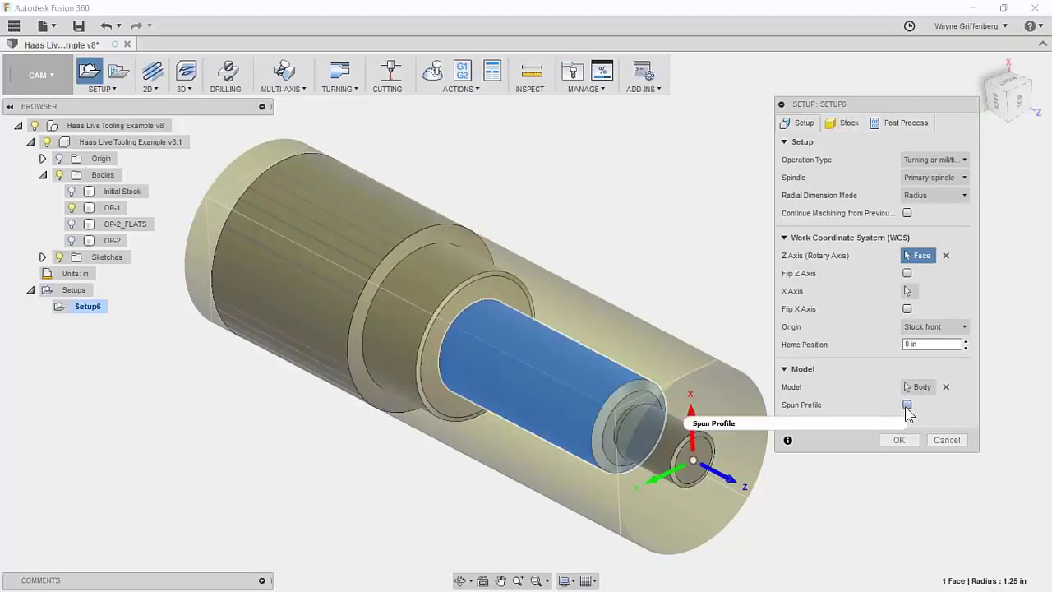
mouse_move(905, 407)
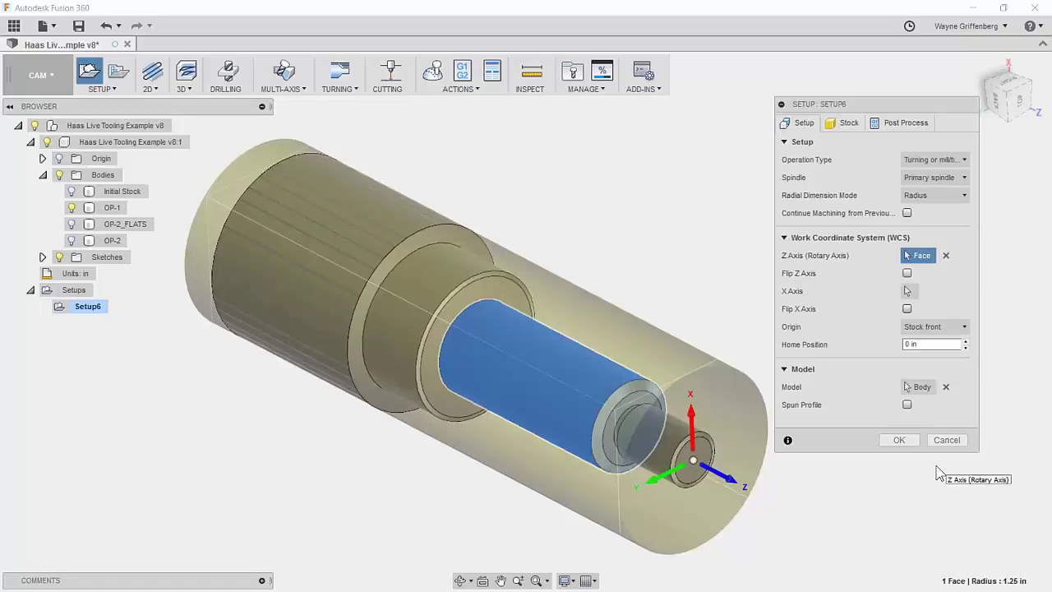
left_click(900, 441)
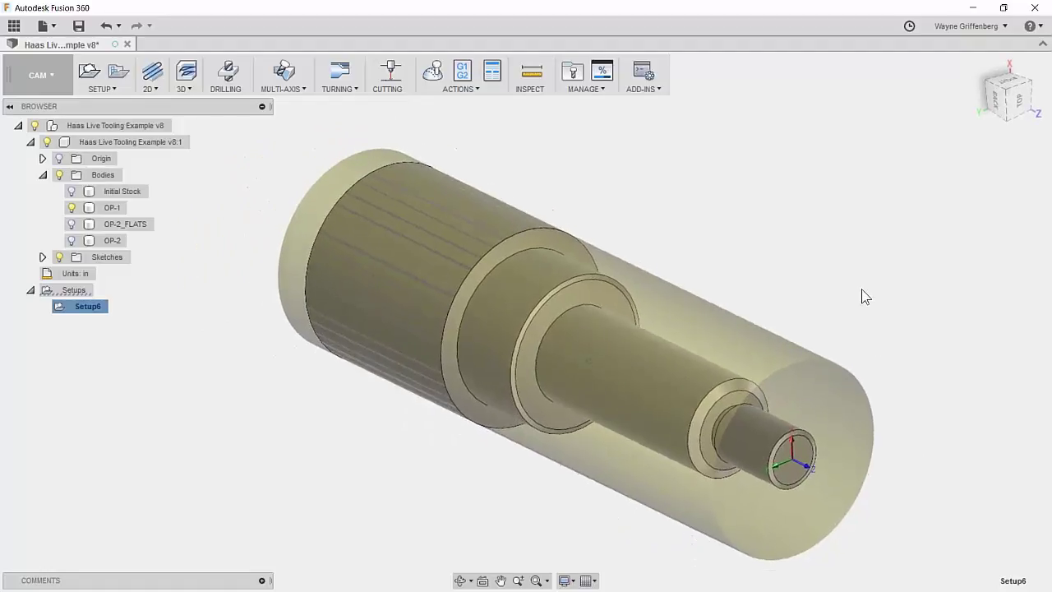
- Select the finished setup to check its stock and coordinate origin around the shaft, and deselect it
left_click(866, 297)
left_click(90, 306)
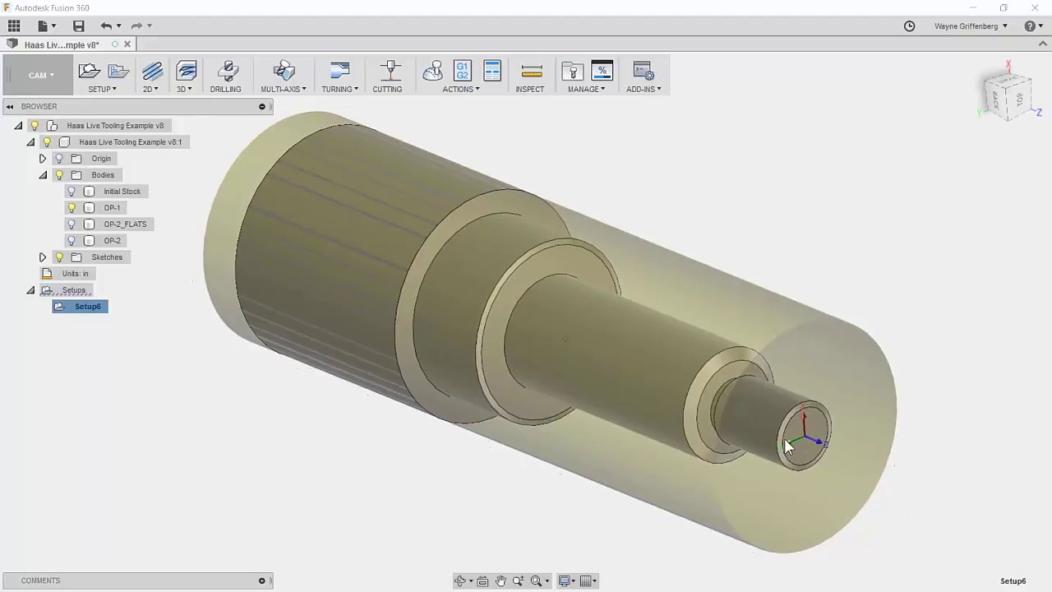
left_click(305, 468)
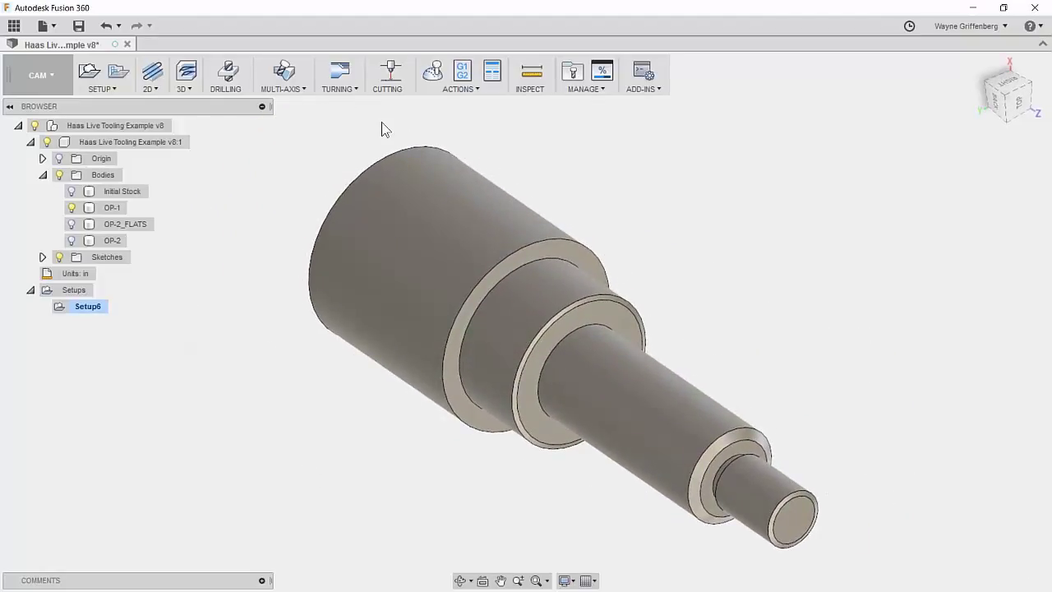
- Start a Turning Face operation and choose tool 1 - CNMT3.52.51-DCLN-R from the Haas ST20Y library
left_click(332, 89)
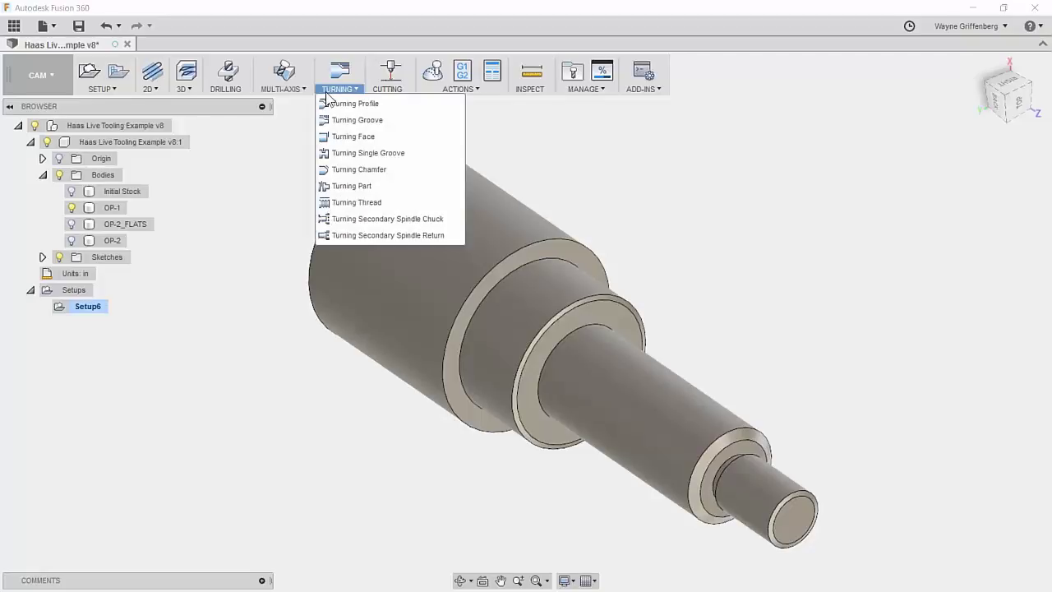
left_click(368, 137)
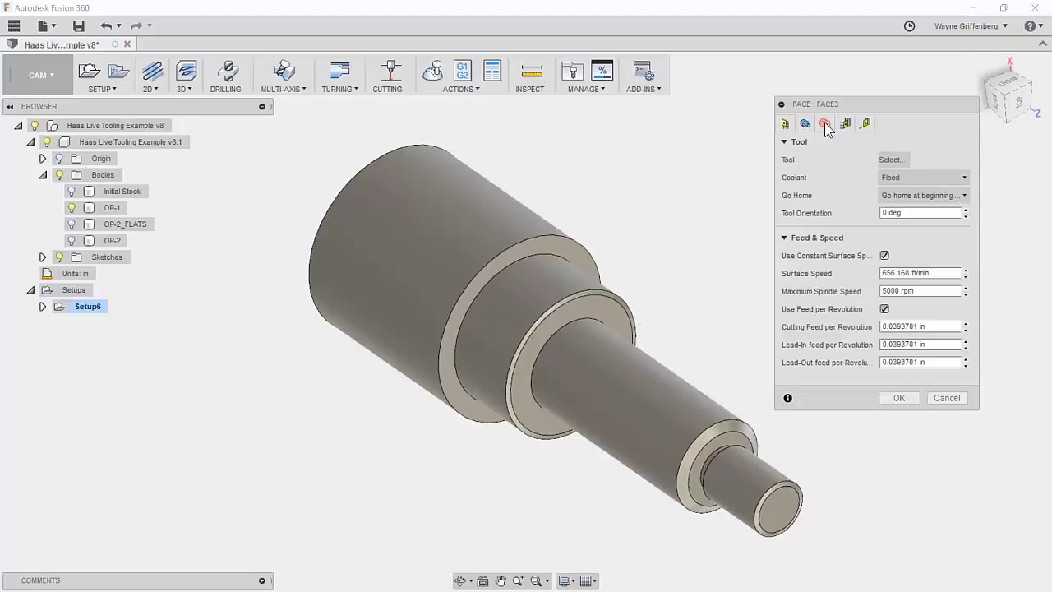
left_click_drag(887, 111, 871, 108)
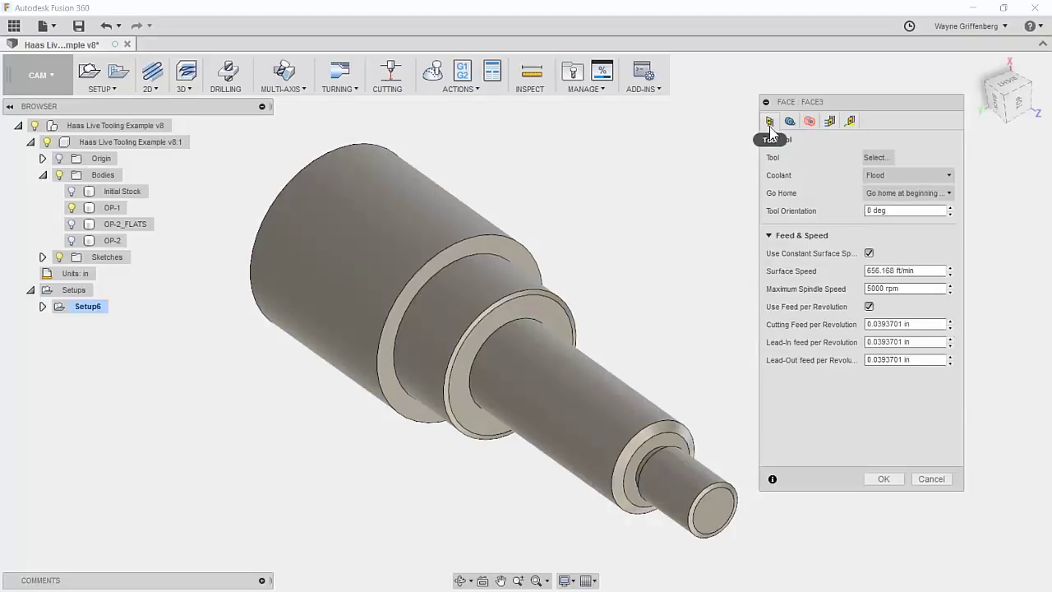
left_click(873, 158)
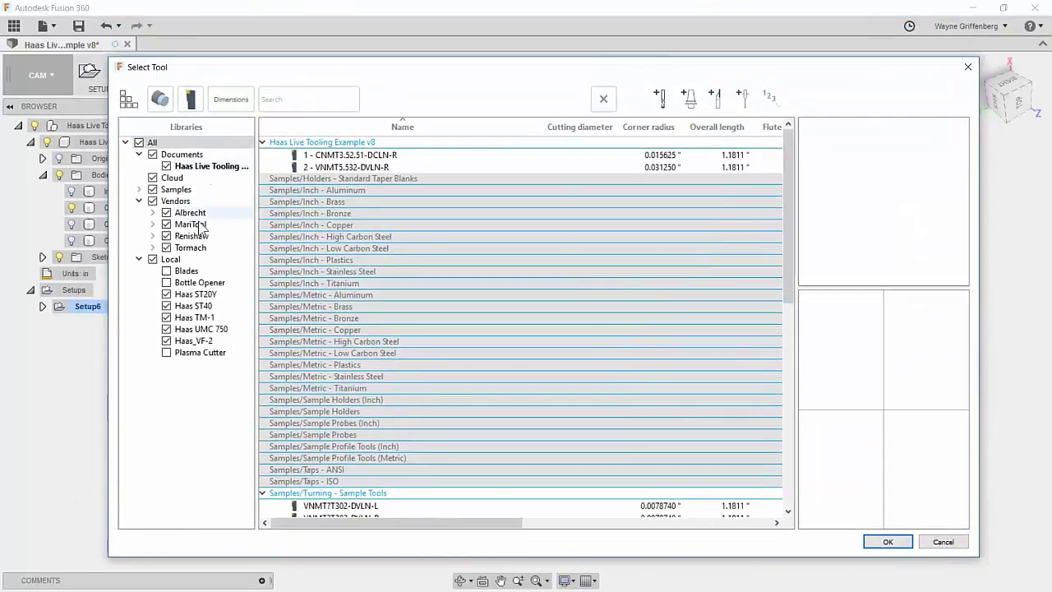
left_click(197, 295)
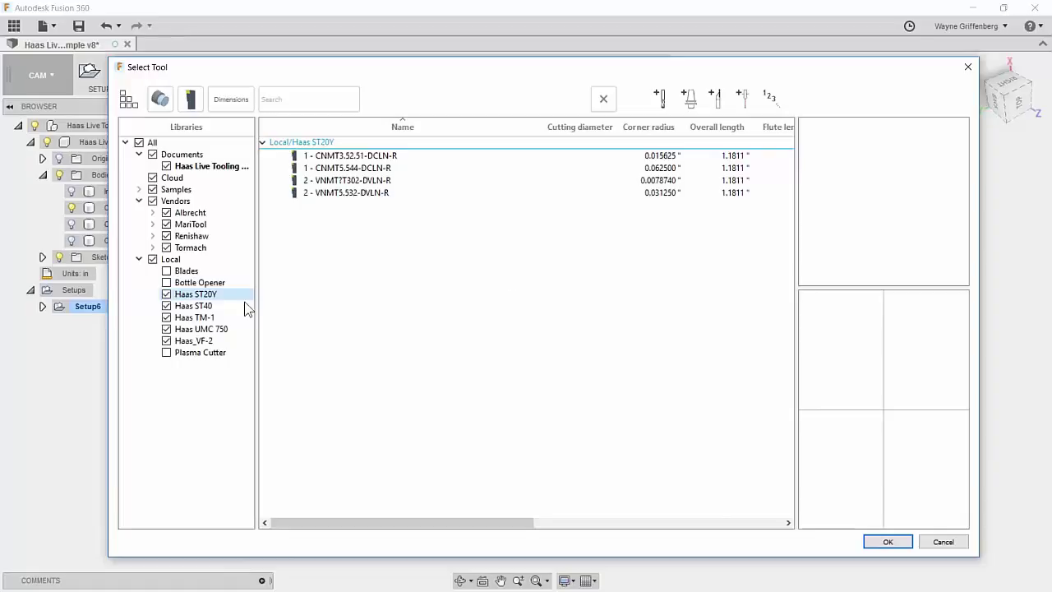
left_click(345, 156)
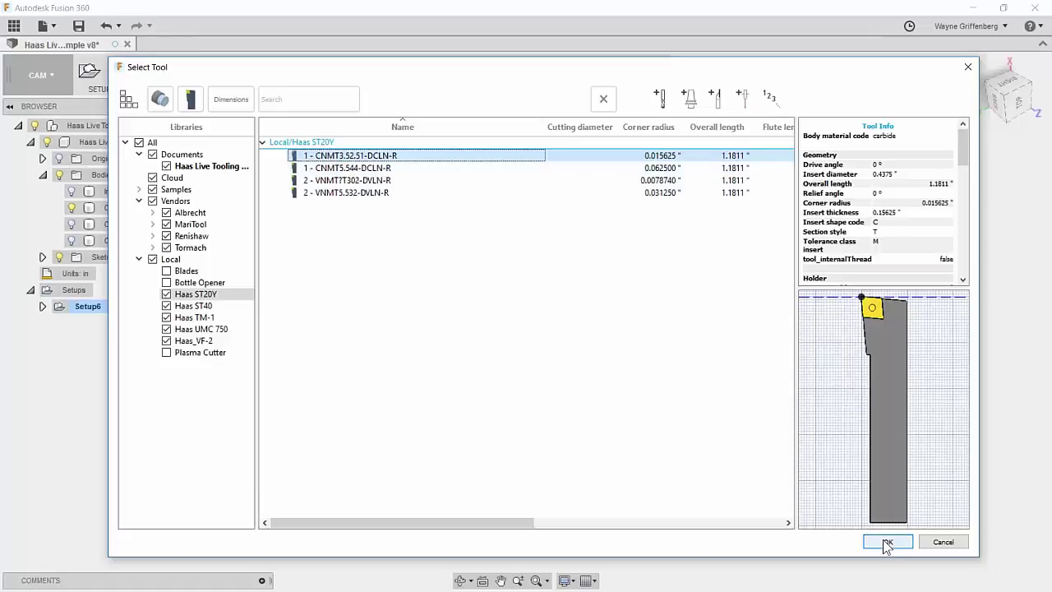
- Examine the selected turning tool's insert, holder and turret setup definitions, and close its editor
right_click(443, 155)
left_click(471, 165)
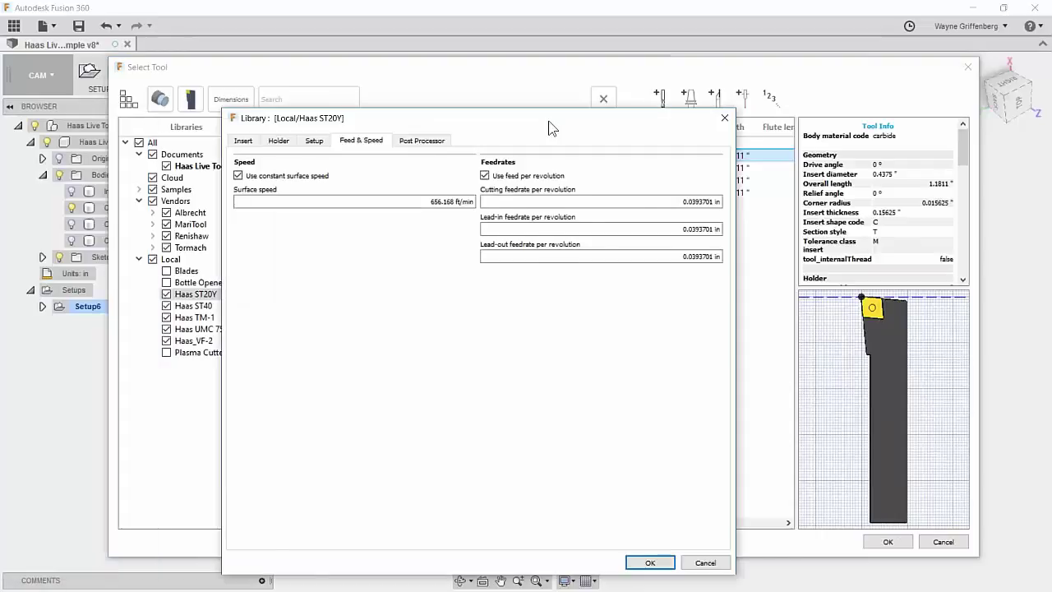
left_click(281, 116)
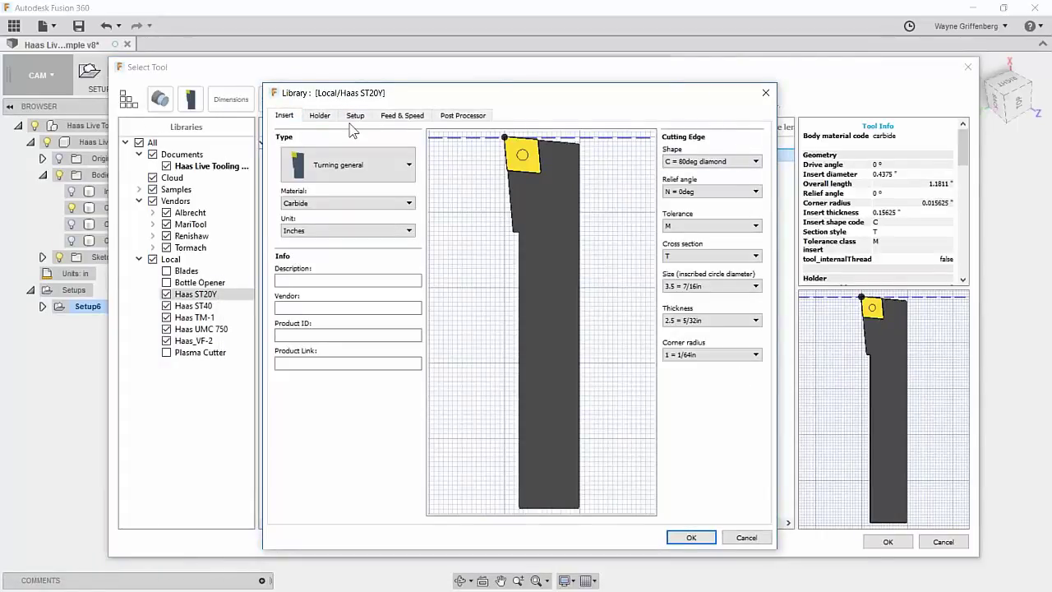
left_click(320, 116)
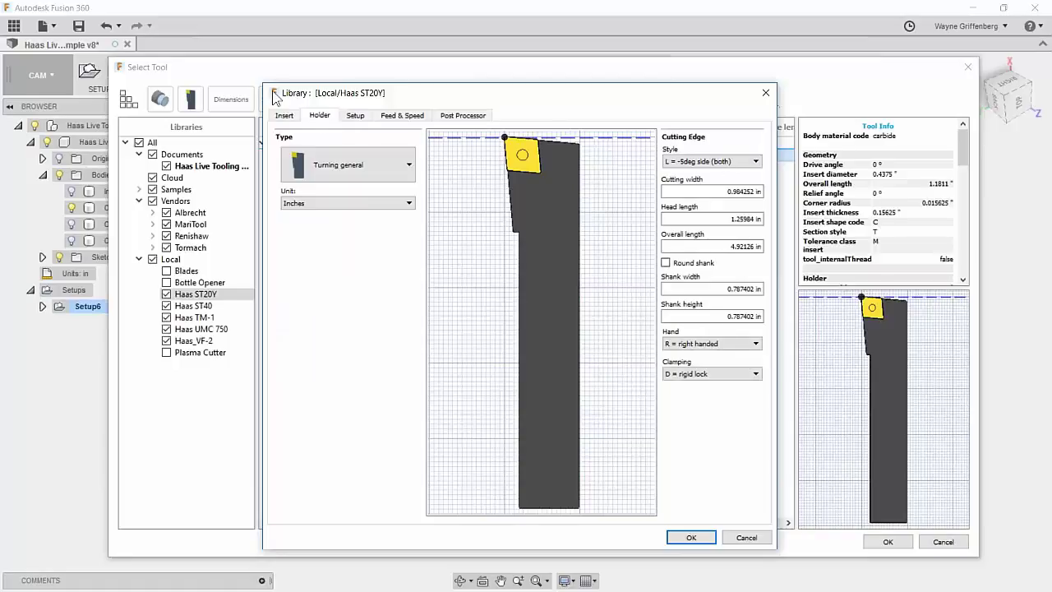
left_click(285, 115)
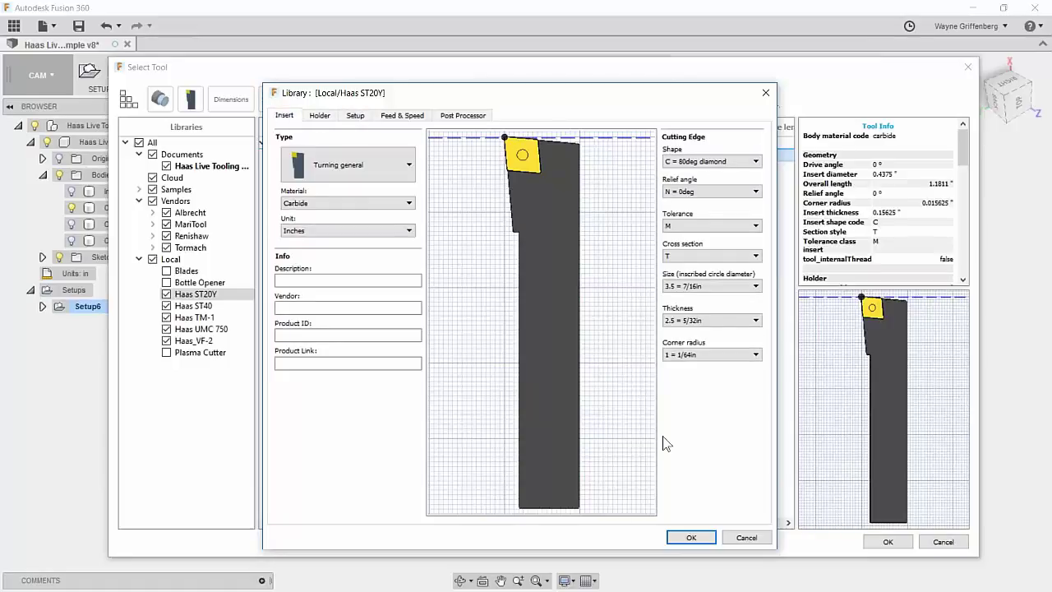
left_click(361, 119)
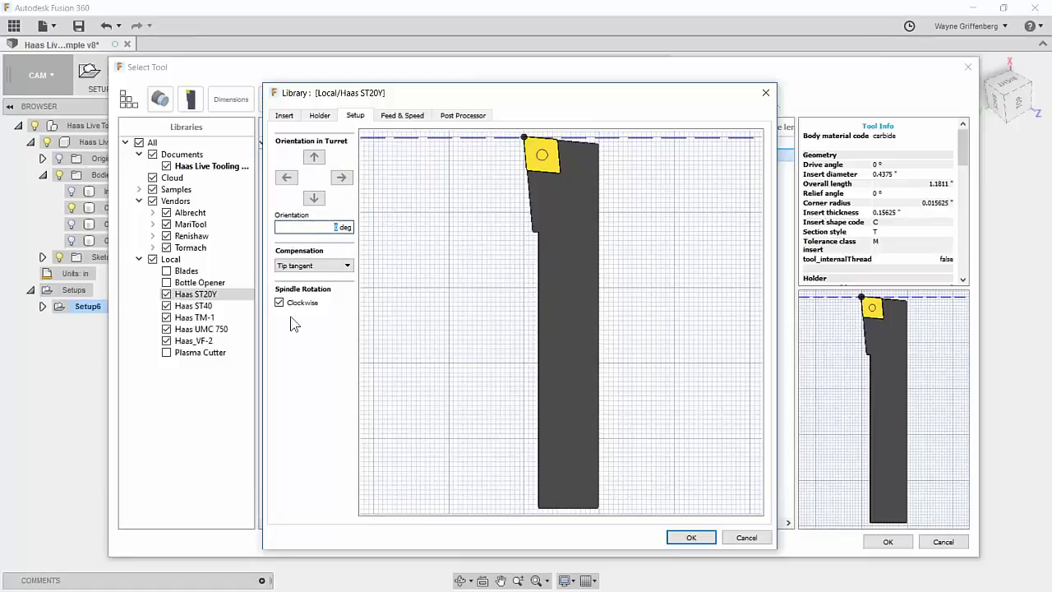
left_click(688, 539)
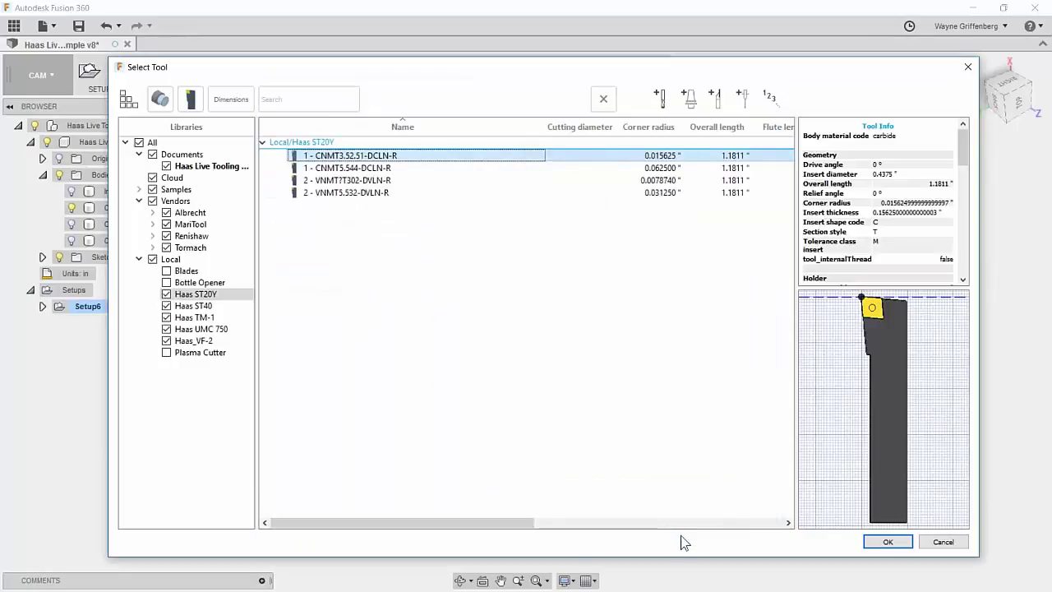
- Assign the selected CNMT tool to the facing operation and generate its toolpath with the default settings
left_click(886, 541)
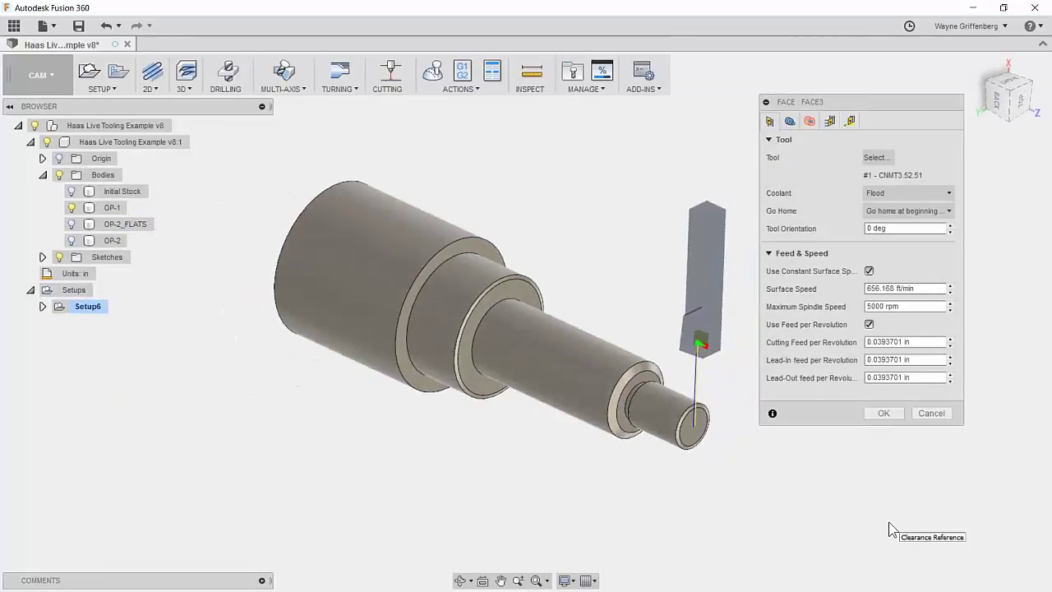
left_click(883, 414)
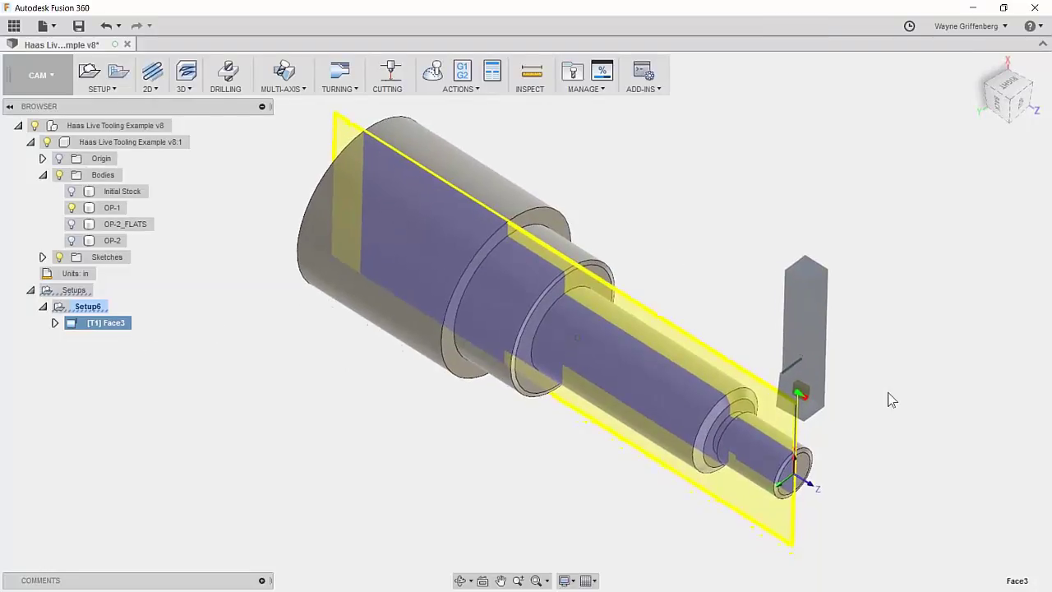
- Start a Turning Profile operation for outside profiling with tool #1 - CNMT3.52.51 and open its geometry settings
left_click(341, 88)
left_click(347, 103)
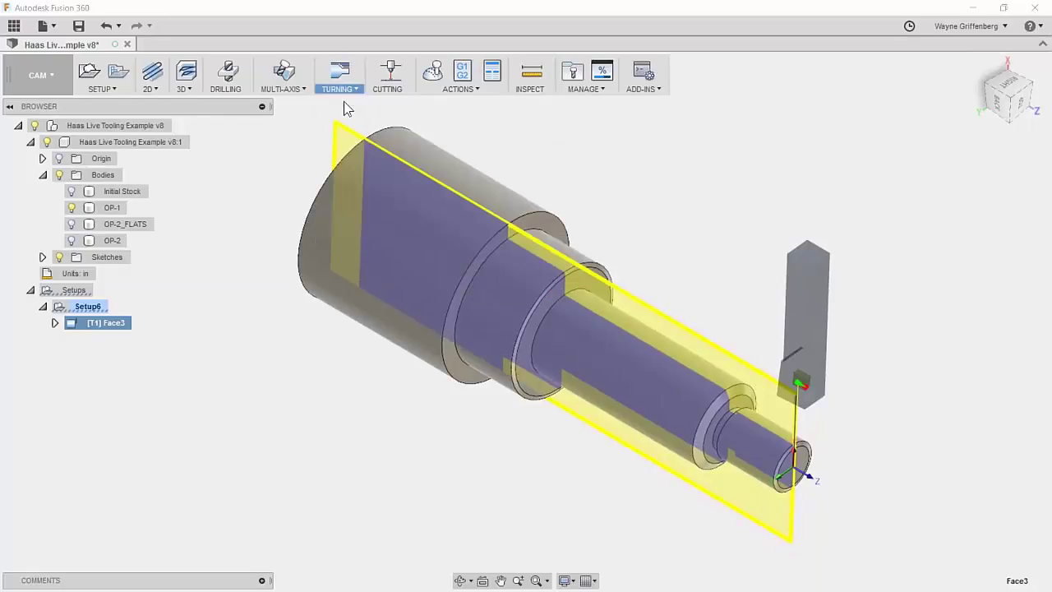
left_click_drag(810, 105, 254, 156)
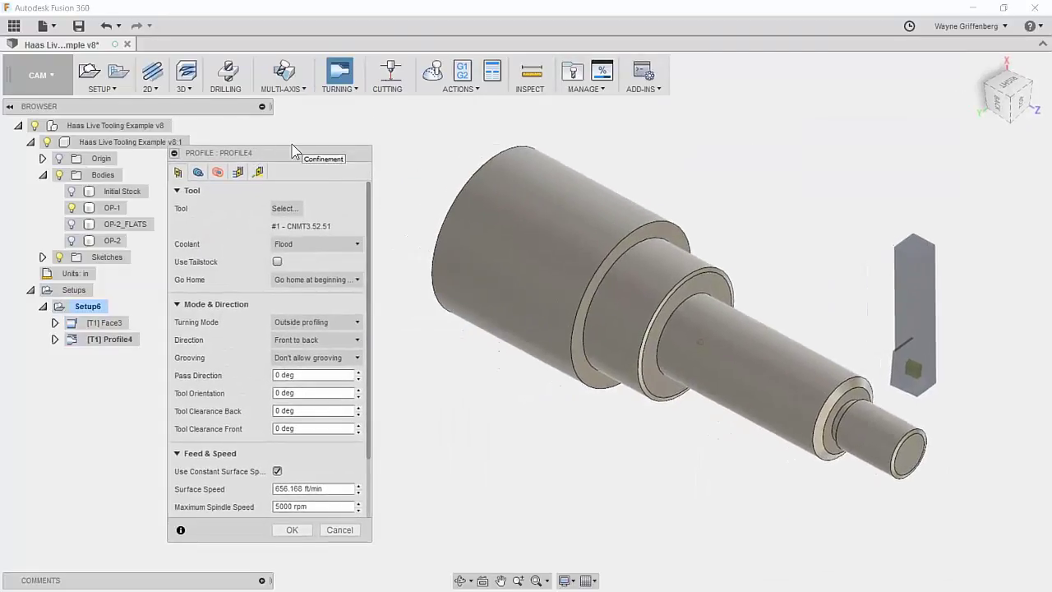
left_click_drag(309, 159, 324, 153)
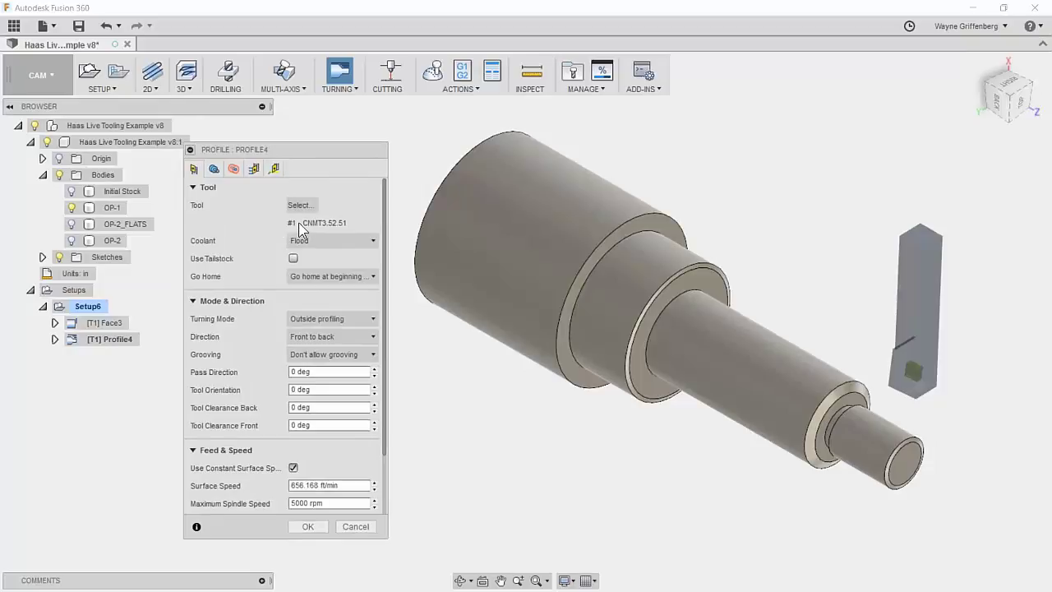
left_click(215, 170)
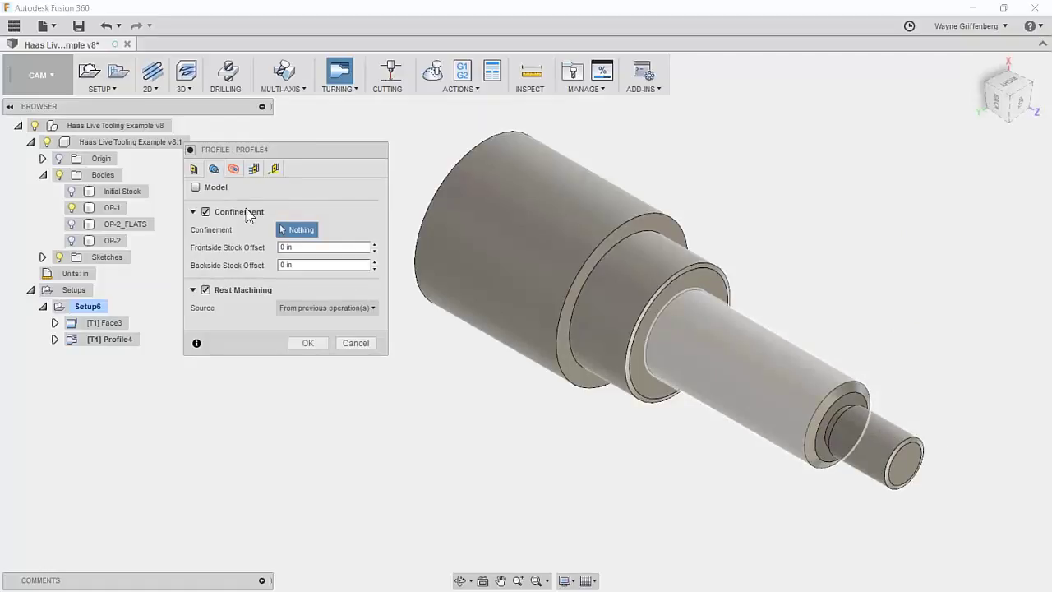
- Try confining the profile between the shaft's front face and the chamfered shoulder edge, and clear the selection
left_click(903, 462)
left_click(852, 391)
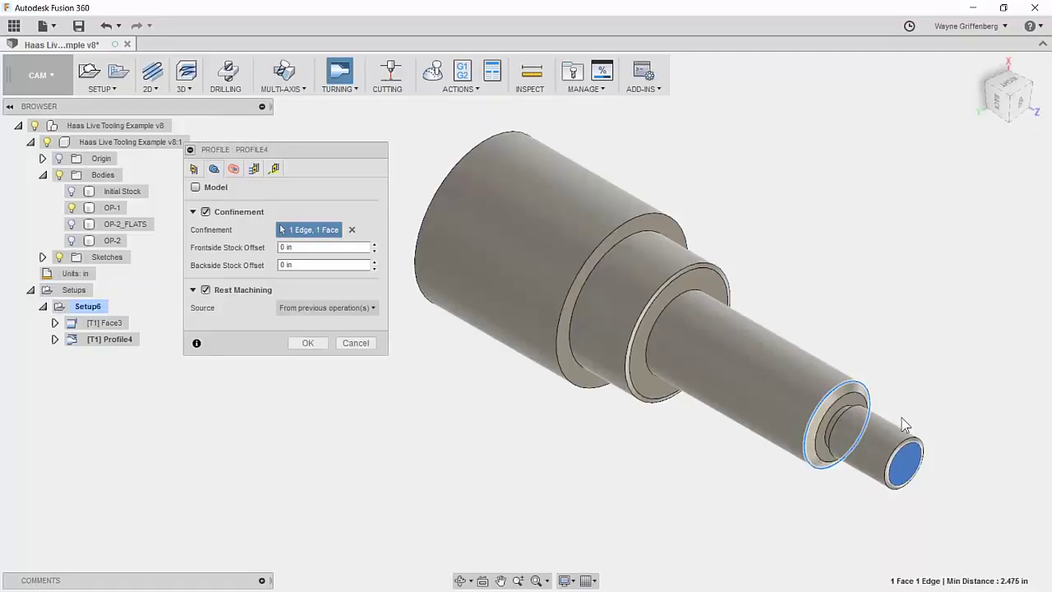
left_click(352, 229)
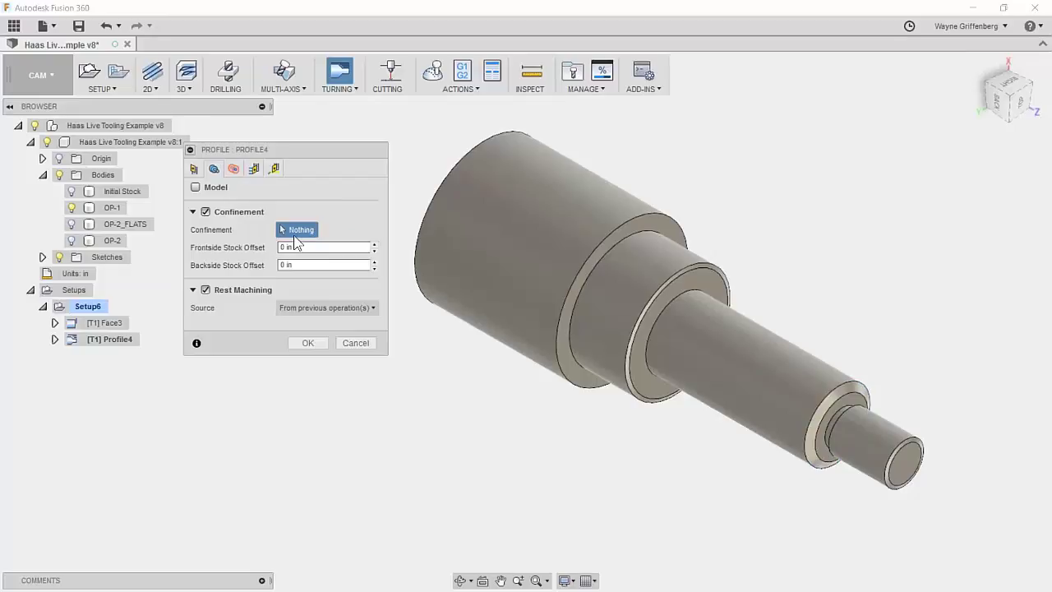
- Generate the profile toolpath with the default settings and inspect its passes along the shaft
left_click(306, 343)
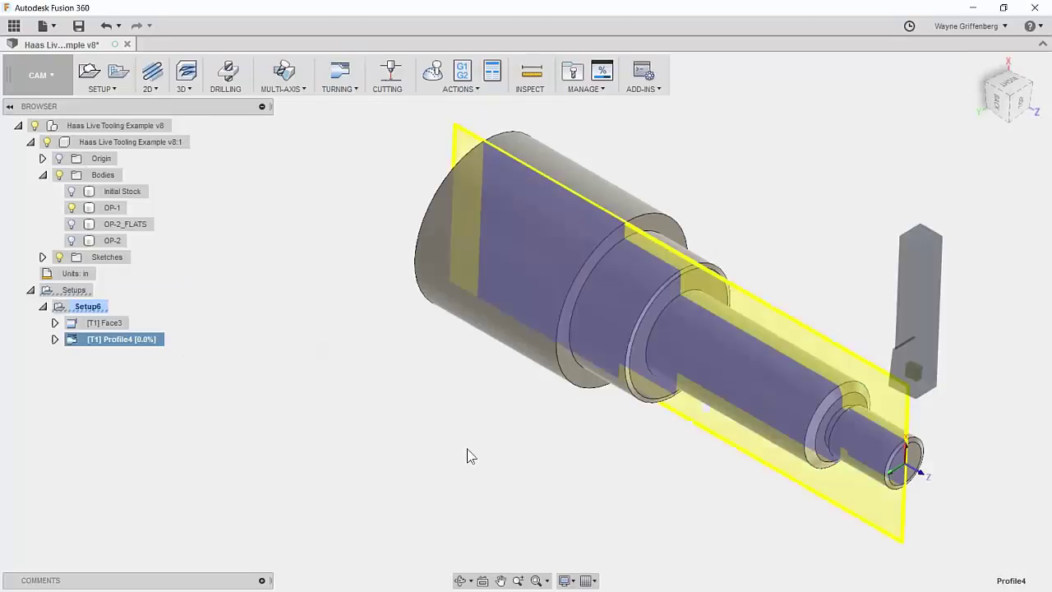
scroll(919, 325, "up", 6)
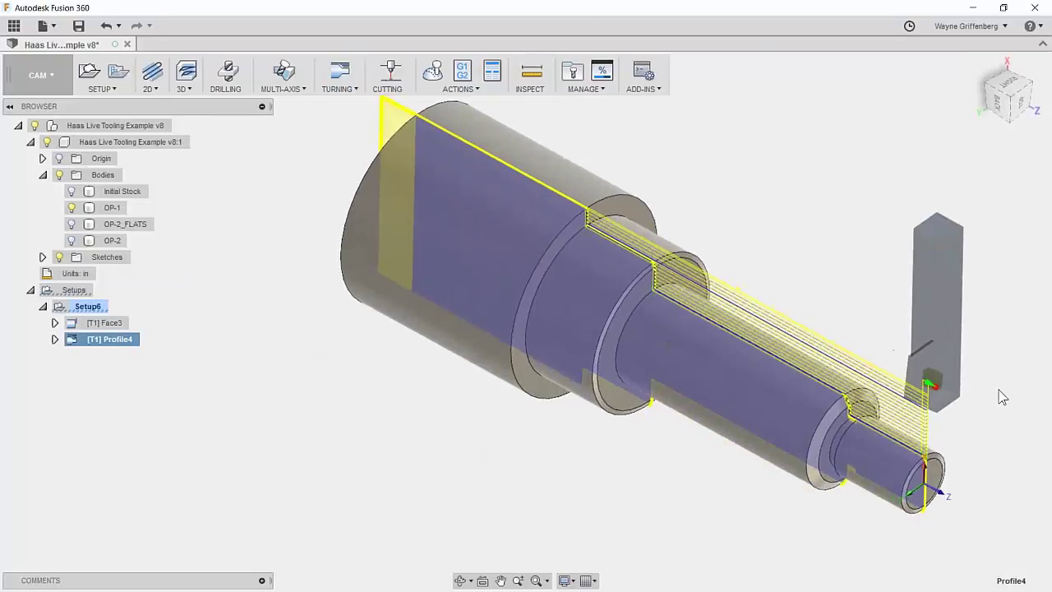
middle_click_drag(989, 366, 874, 328, "shift")
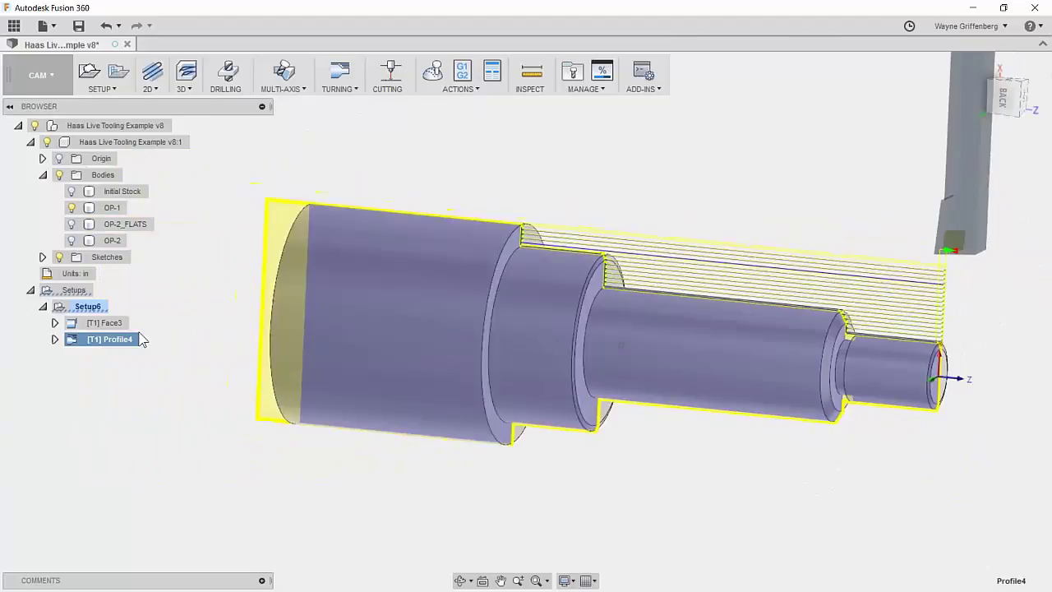
- Simulate the setup's facing and profile toolpaths on the stock, replay the profile roughing passes, and close the simulation
left_click(85, 307)
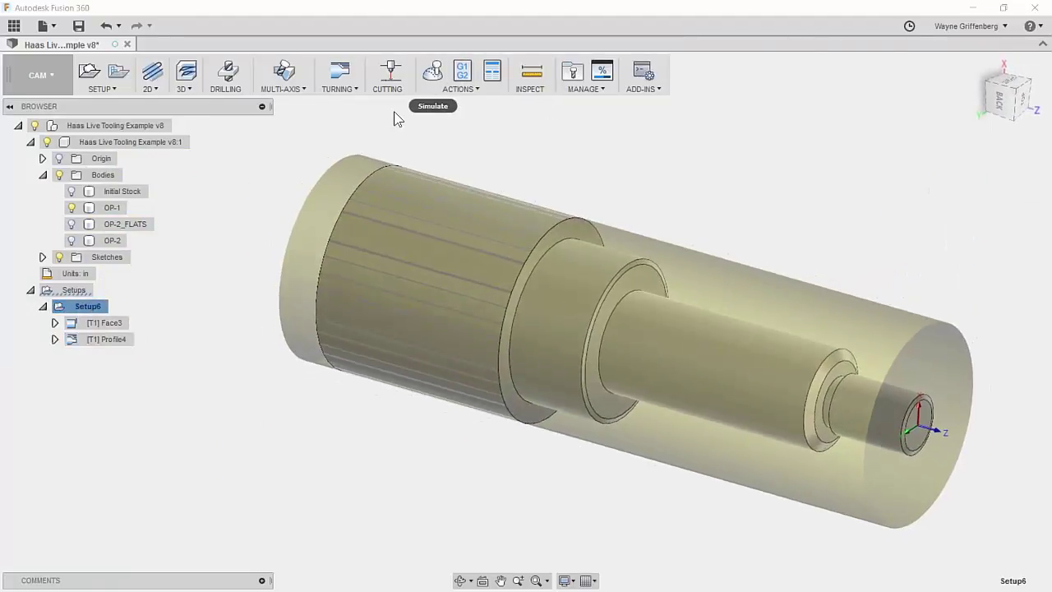
left_click(433, 72)
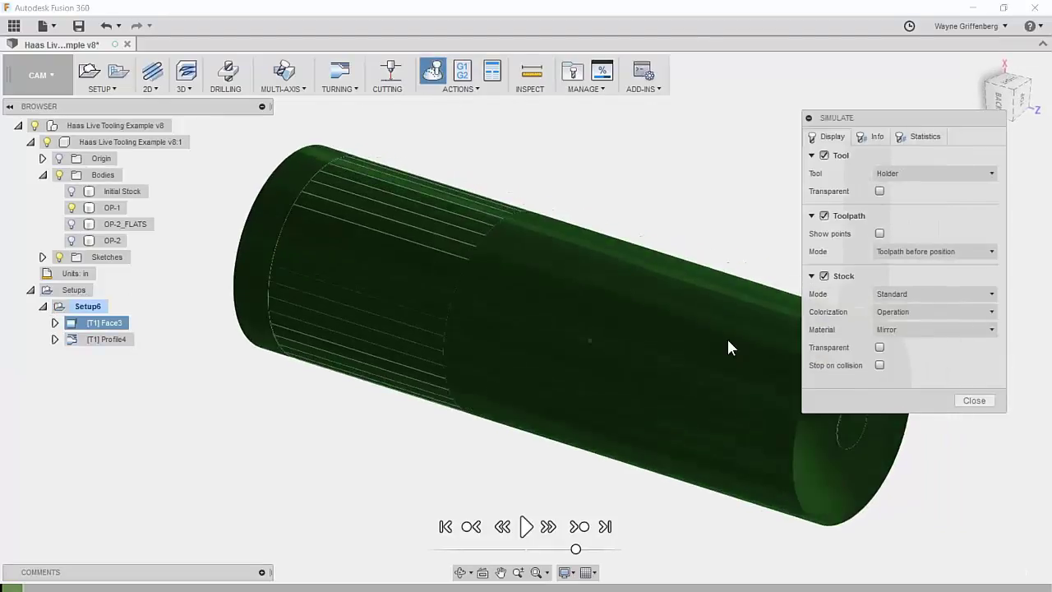
left_click(526, 526)
left_click_drag(925, 124, 963, 191)
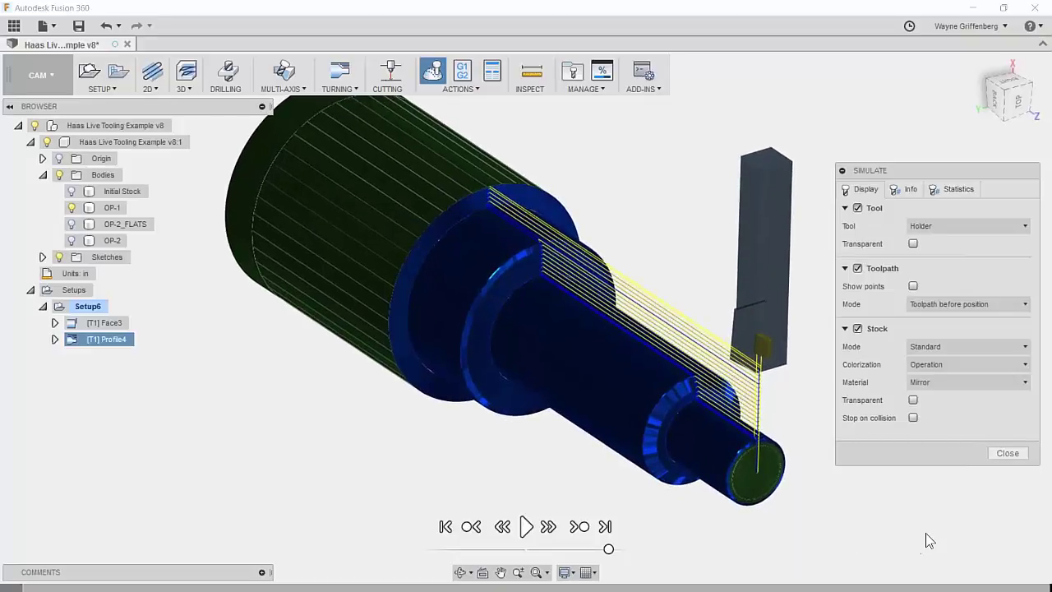
left_click(1011, 586)
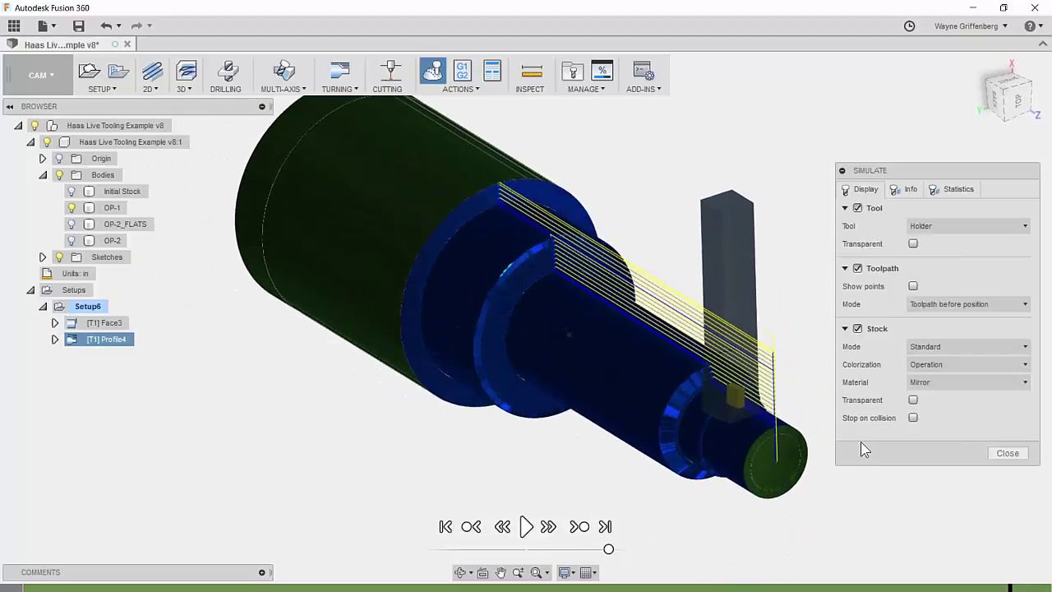
left_click(372, 585)
left_click(526, 526)
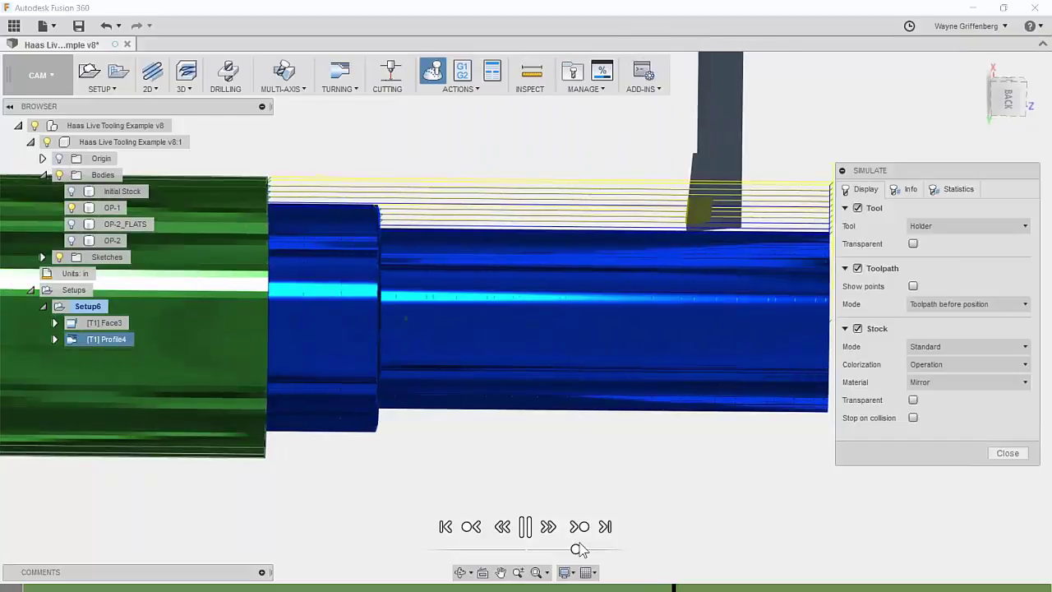
left_click(1008, 453)
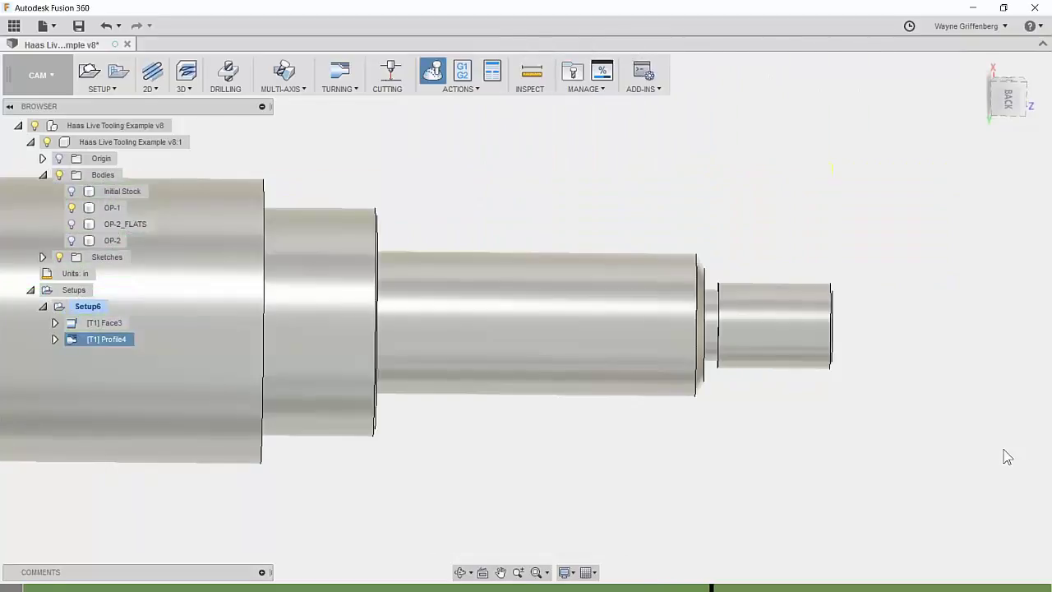
- Edit the profile operation's passes to turn on No Dragging and regenerate its toolpath
right_click(100, 341)
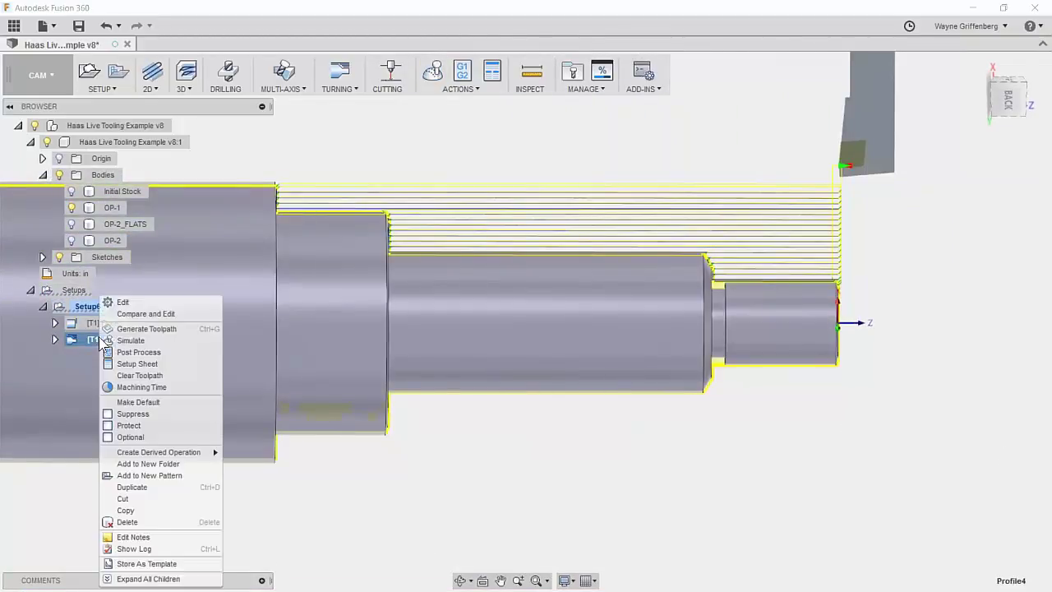
left_click(123, 302)
left_click_drag(359, 157, 879, 136)
left_click(802, 151)
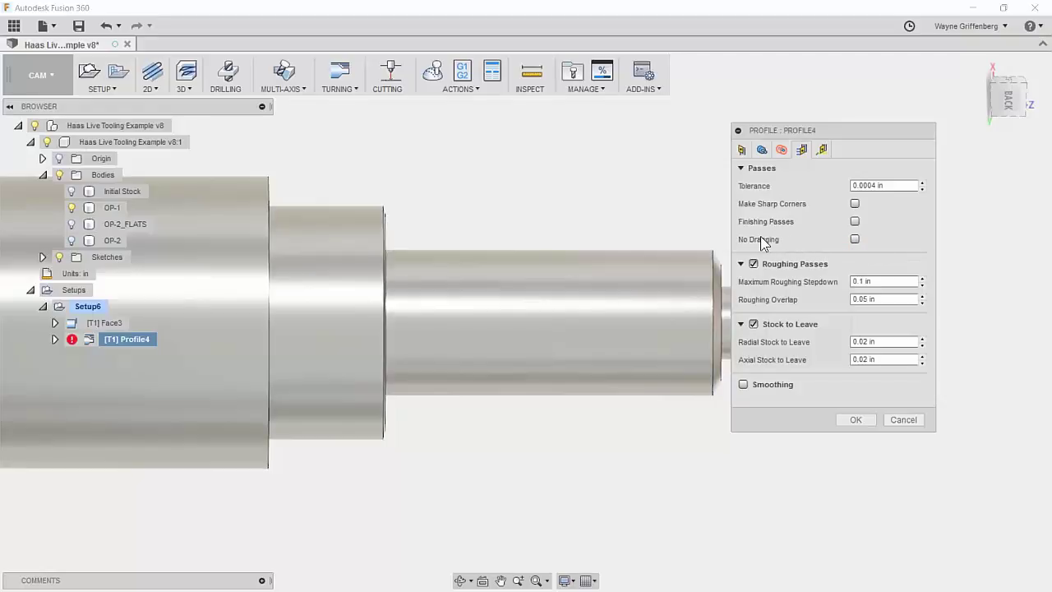
mouse_move(860, 132)
left_mouse_down()
mouse_move(893, 137)
mouse_move(907, 126)
left_mouse_up()
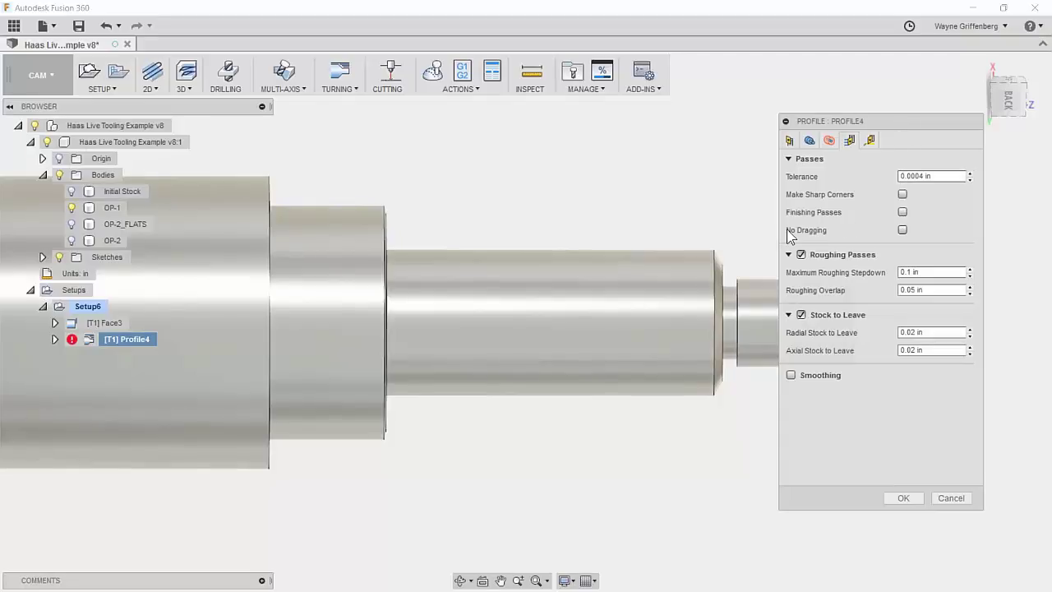
left_click(902, 230)
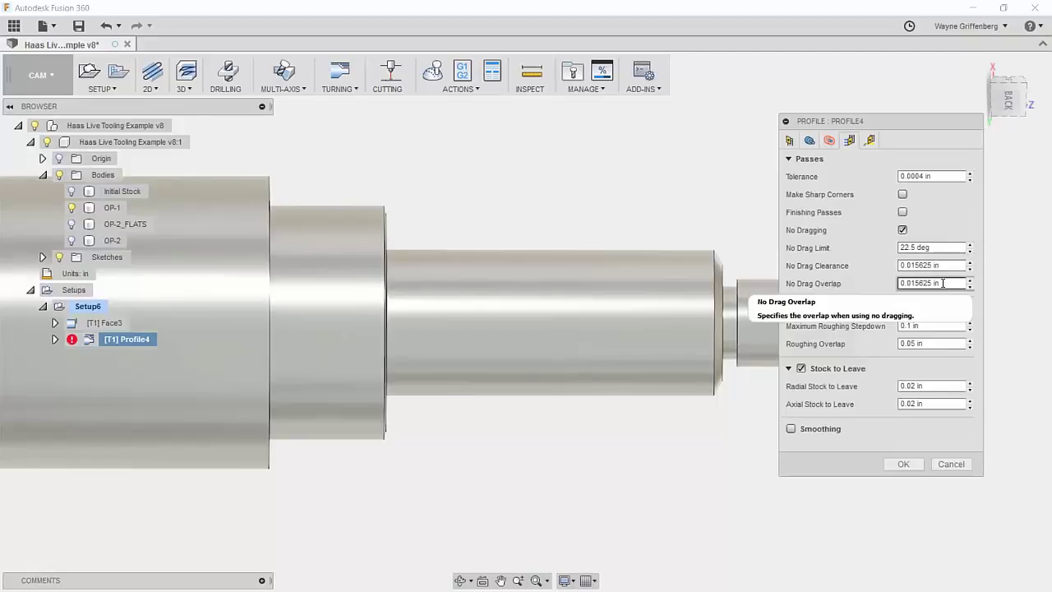
left_click(948, 247)
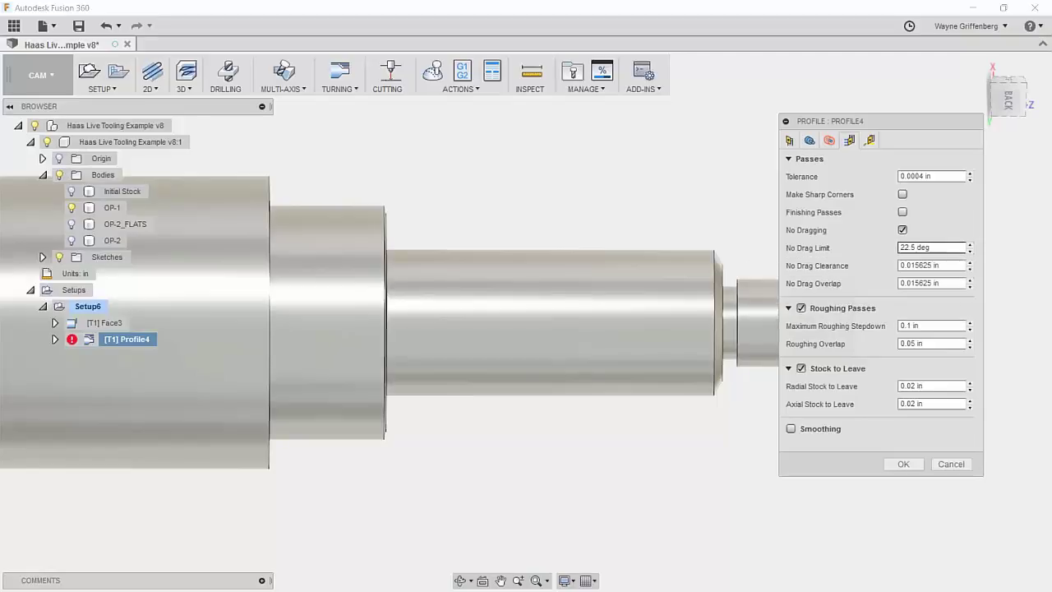
left_click(902, 231)
left_click(902, 231)
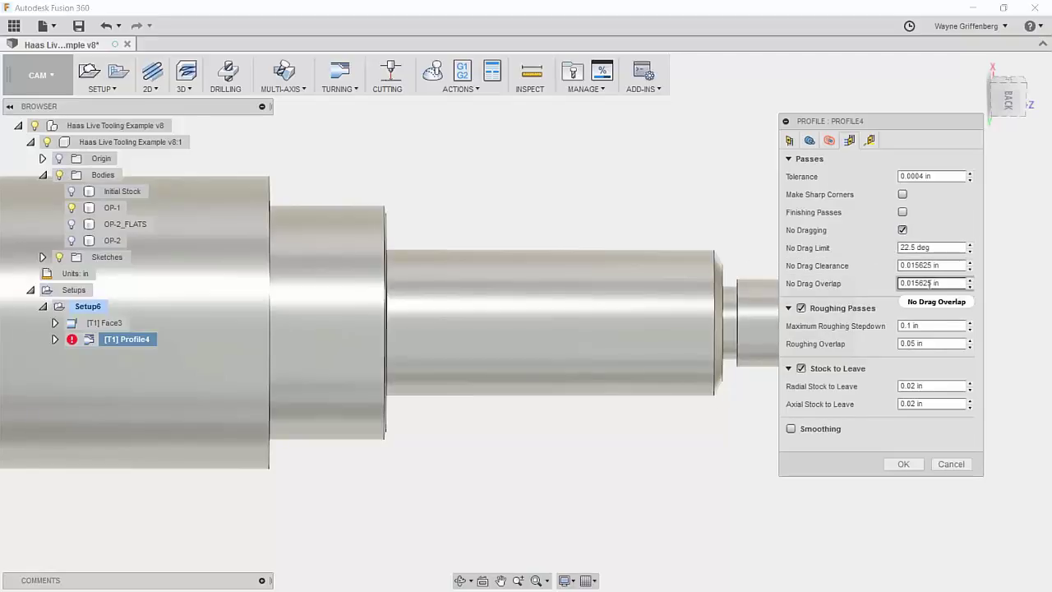
left_click(901, 465)
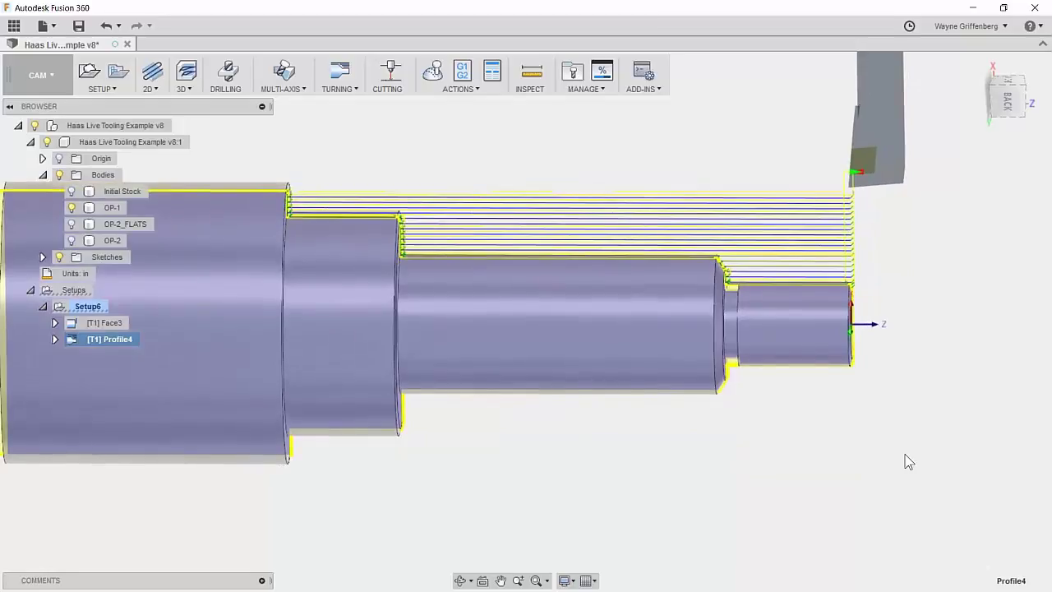
- Simulate the whole setup again to check the regenerated profile toolpath, and close the simulation
left_click(88, 305)
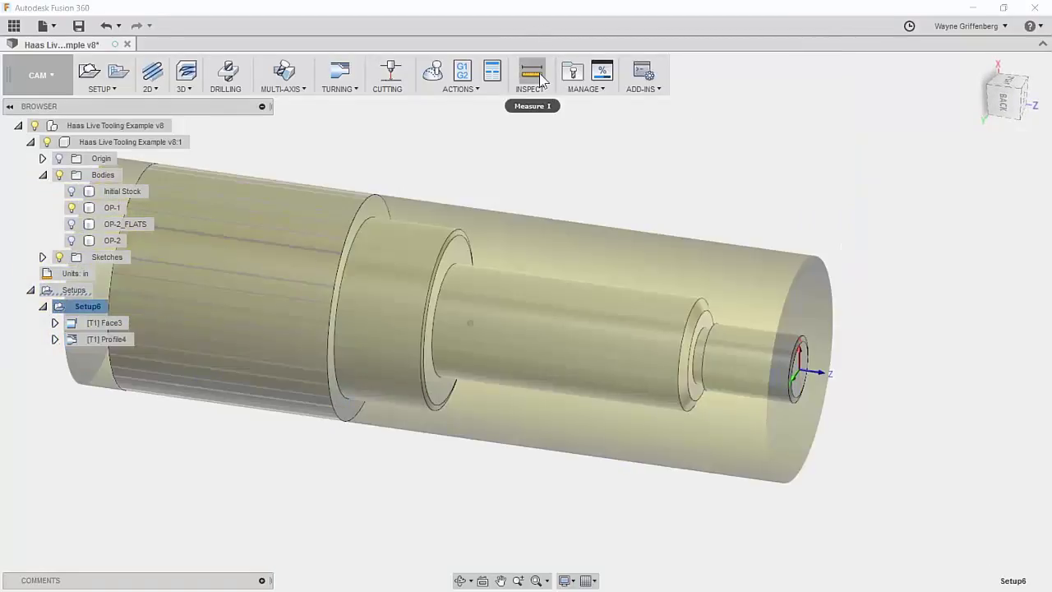
middle_click_drag(577, 182, 619, 155, "shift")
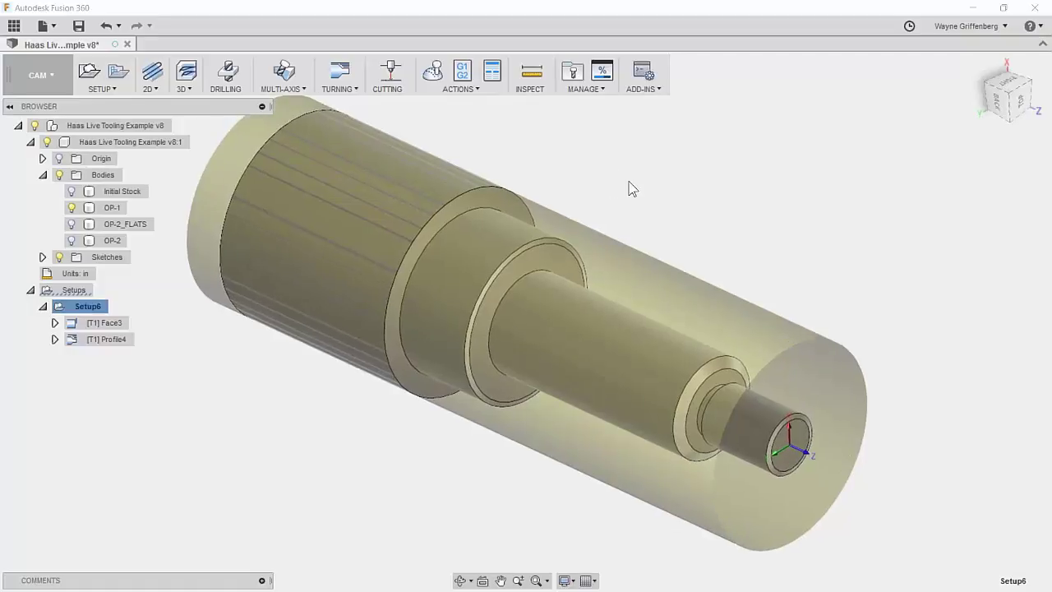
left_click(644, 169)
left_click(88, 306)
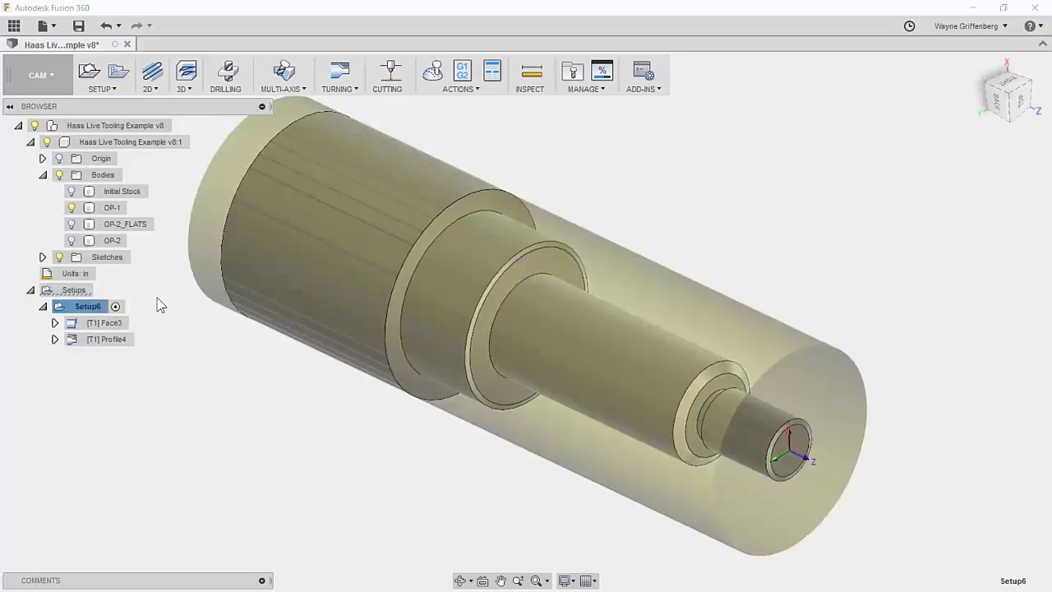
left_click(429, 79)
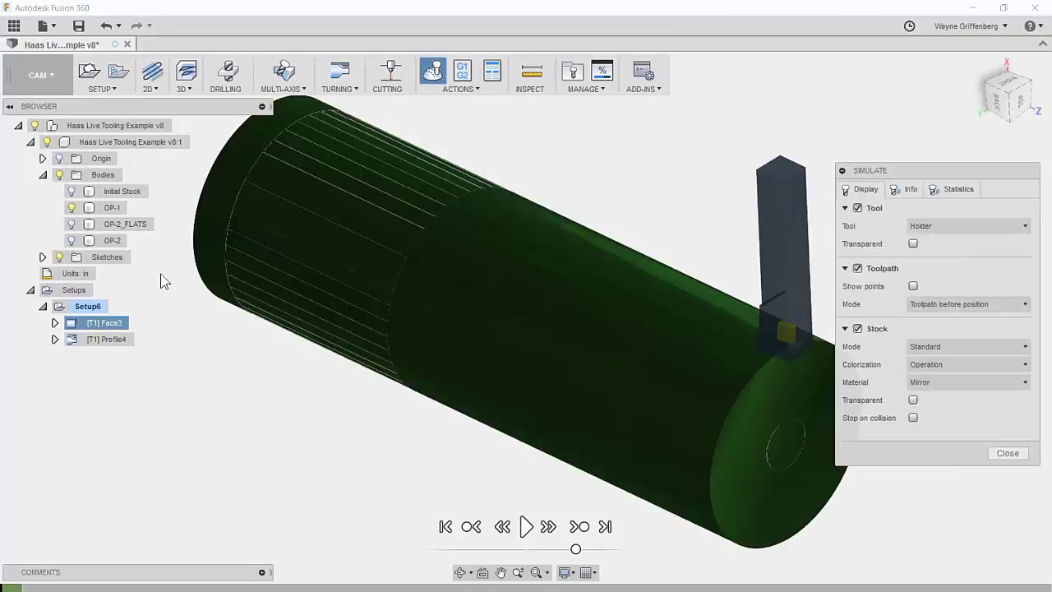
left_click(526, 527)
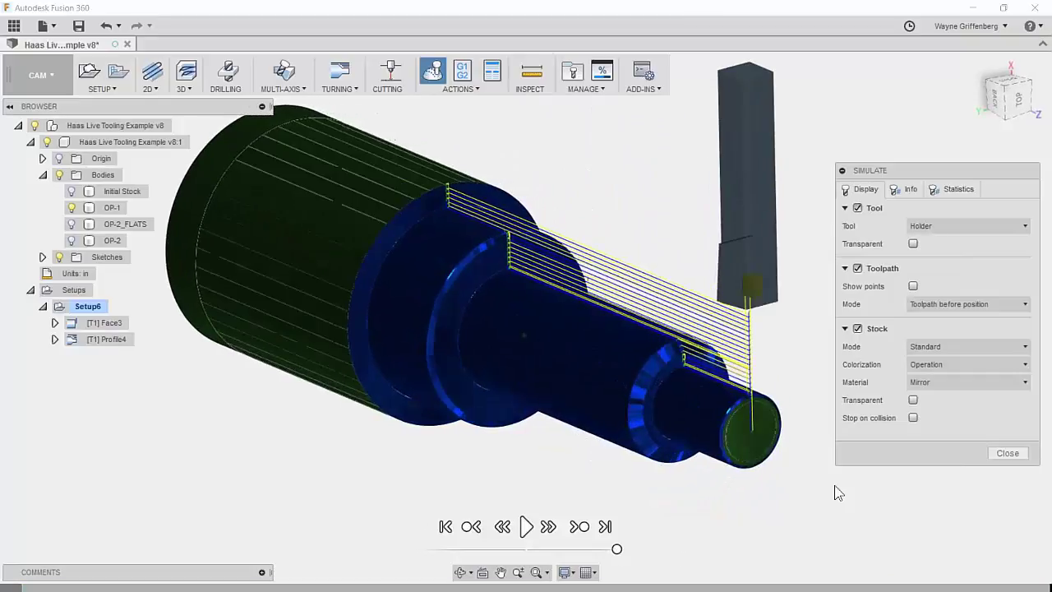
left_click(1006, 454)
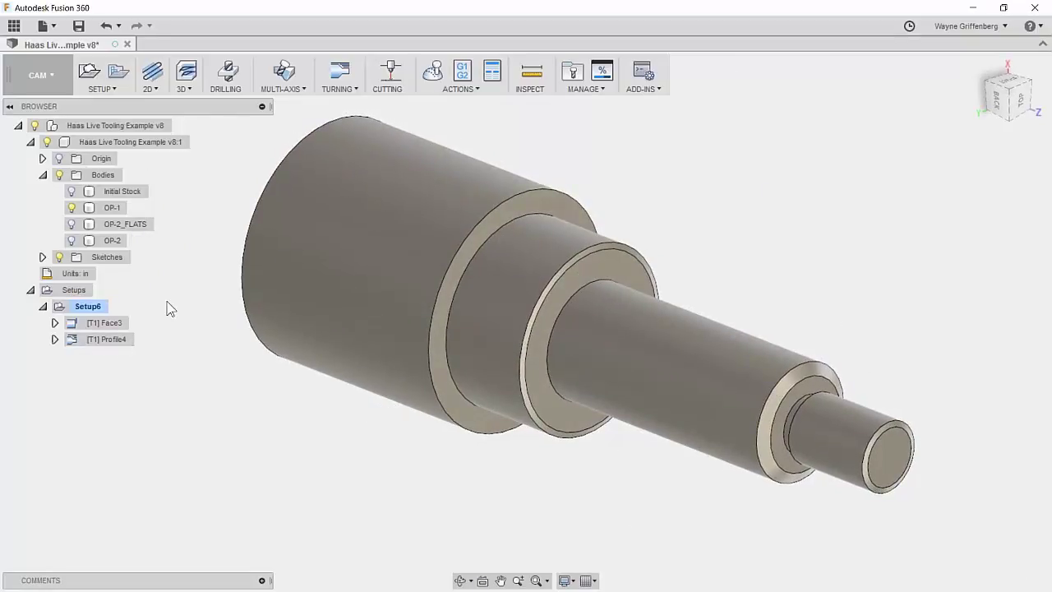
- Rename the profile operation as Rough
left_click(114, 339)
left_click(127, 340)
left_click(101, 355)
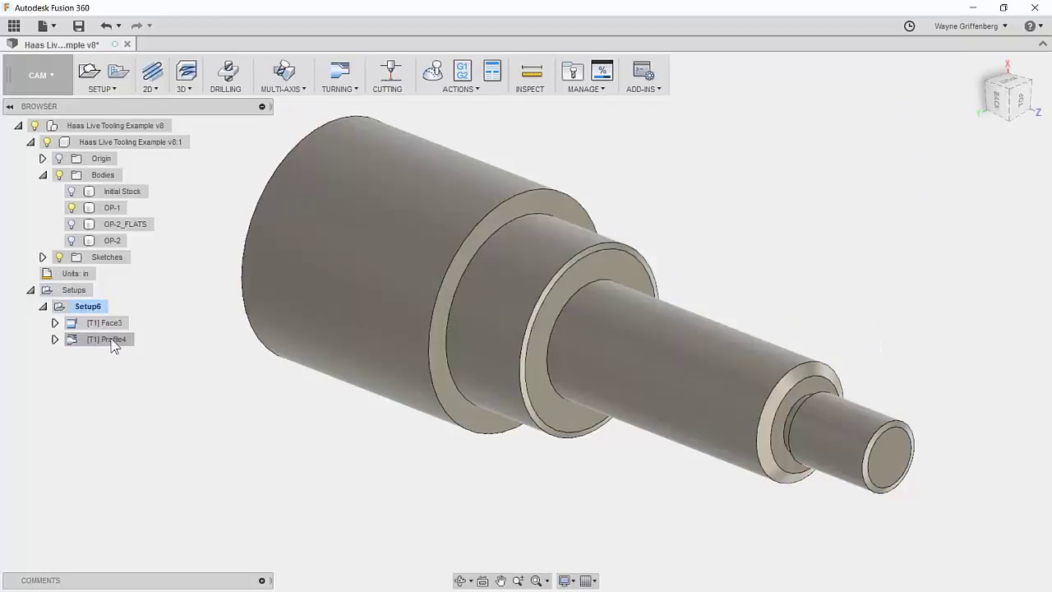
left_click(115, 340)
left_click(127, 339)
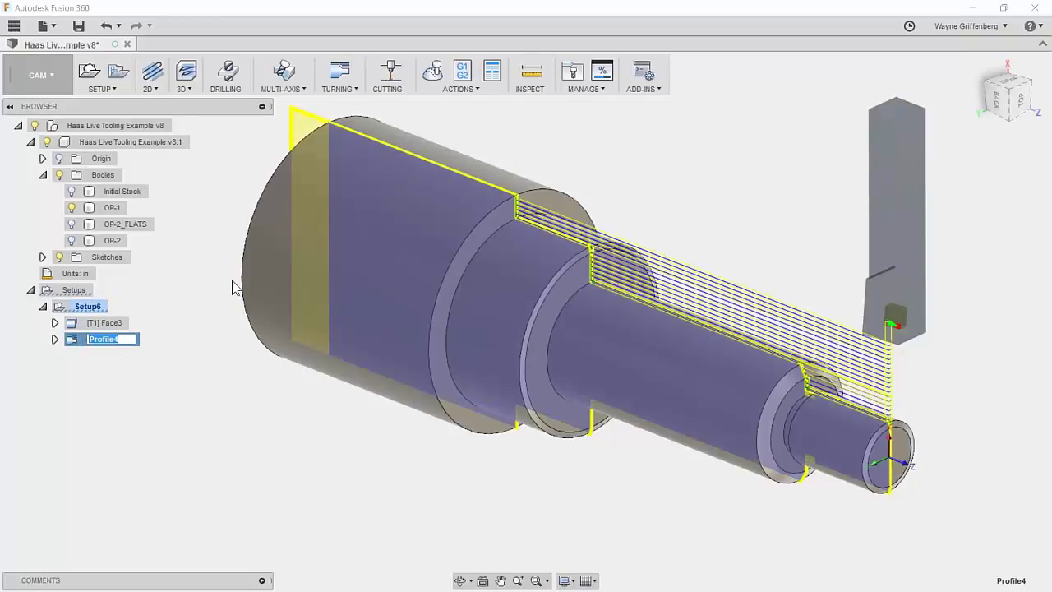
left_click(148, 350)
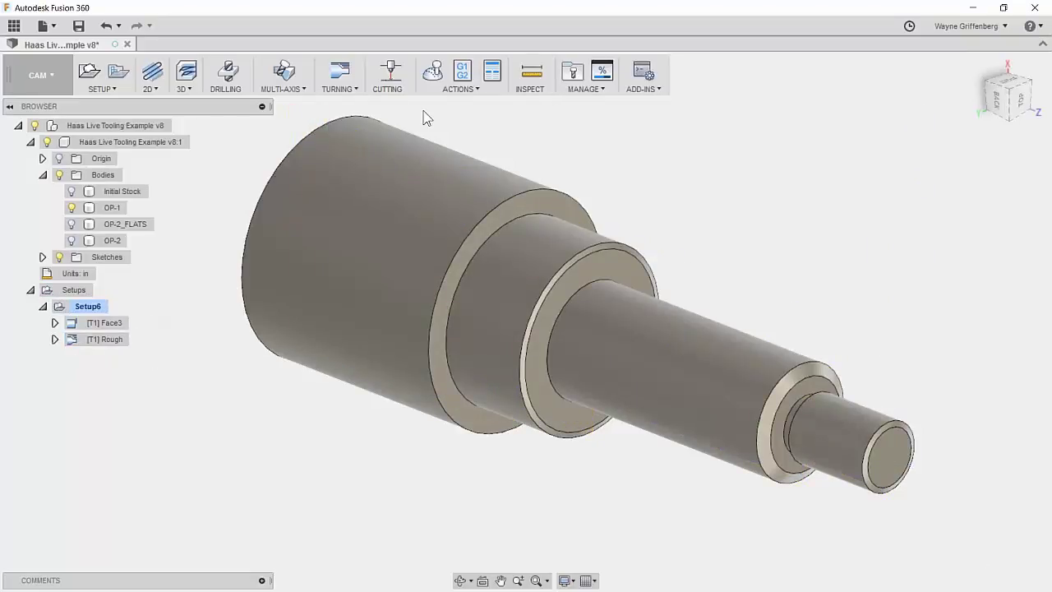
- Copy the Rough profile operation, paste it into Setup6, and rename the copy as Finish
right_click(95, 341)
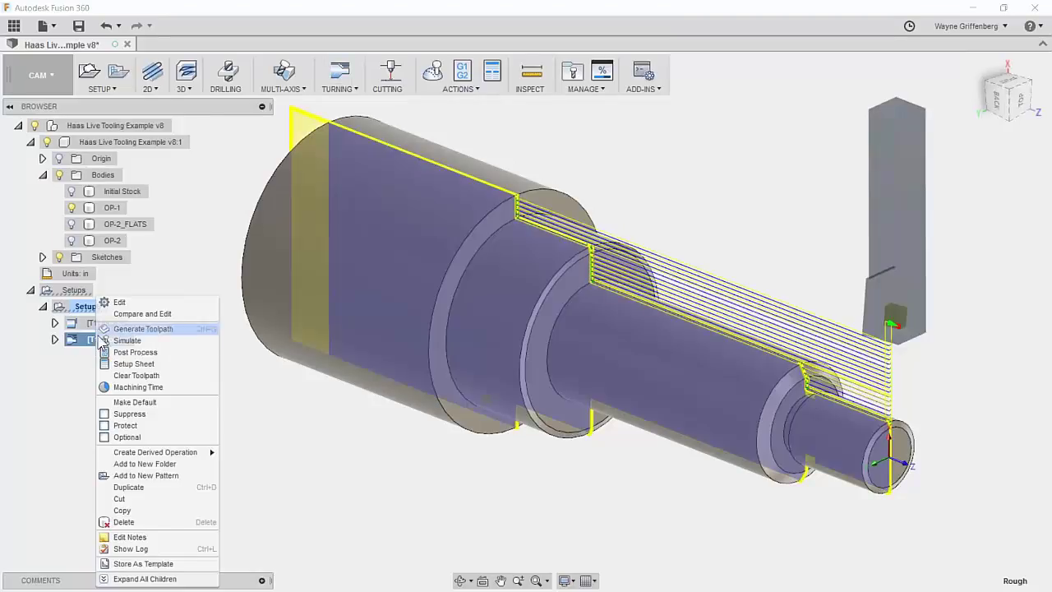
left_click(130, 511)
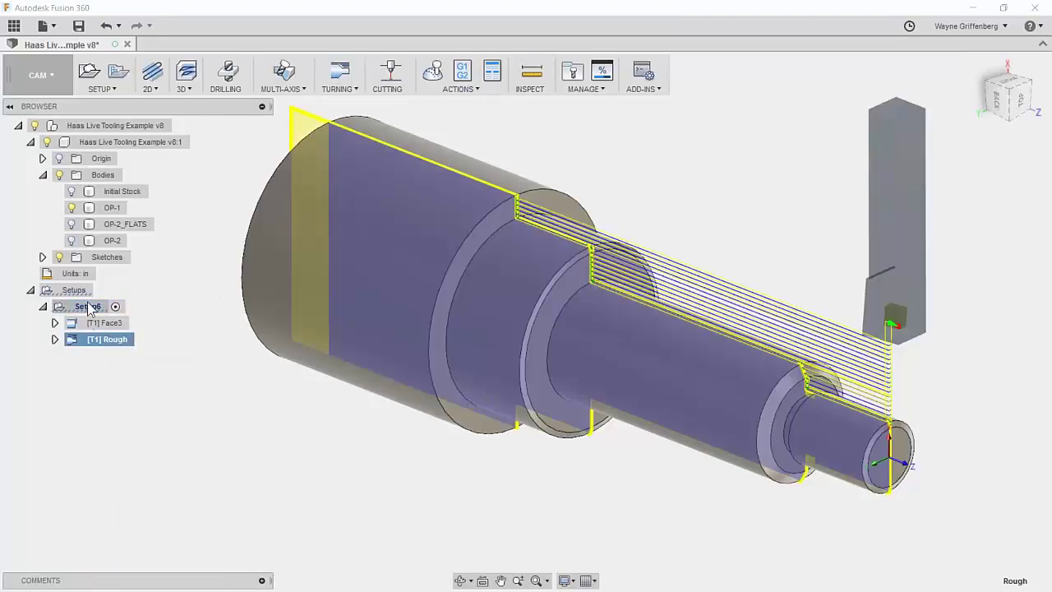
right_click(86, 304)
left_click(115, 493)
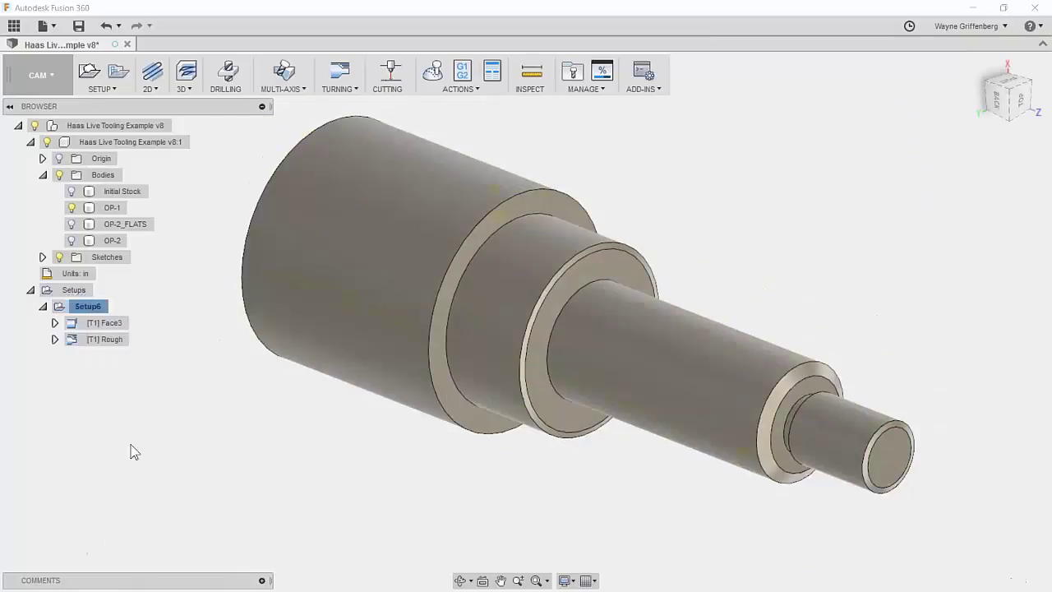
left_click(116, 355)
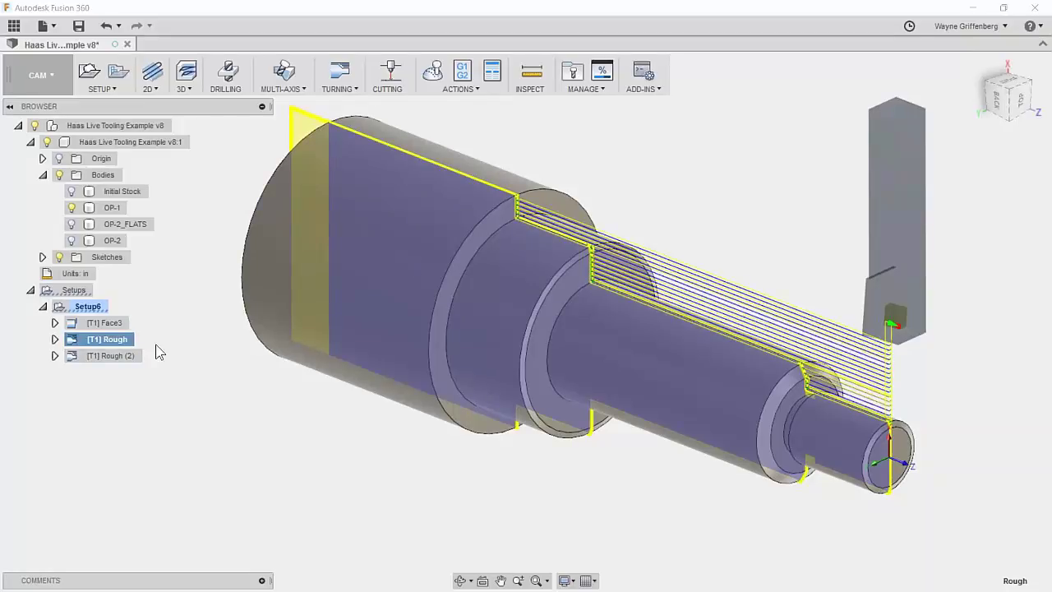
left_click(102, 355)
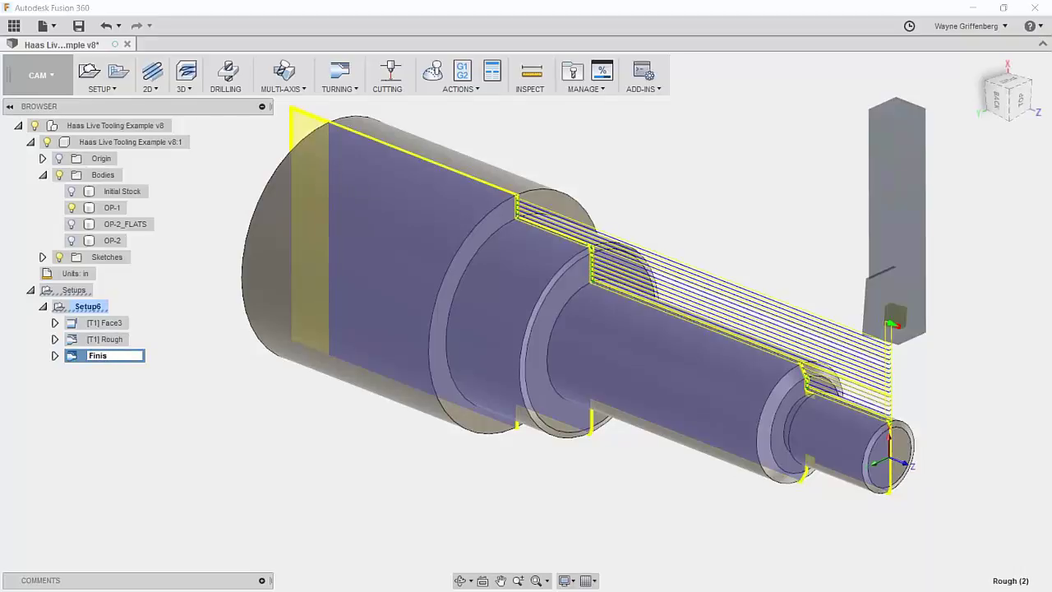
- Edit the Finish operation and assign tool 2, VNMT5.532-DVLN-R, from the Haas ST20Y library
right_click(101, 363)
left_click(139, 301)
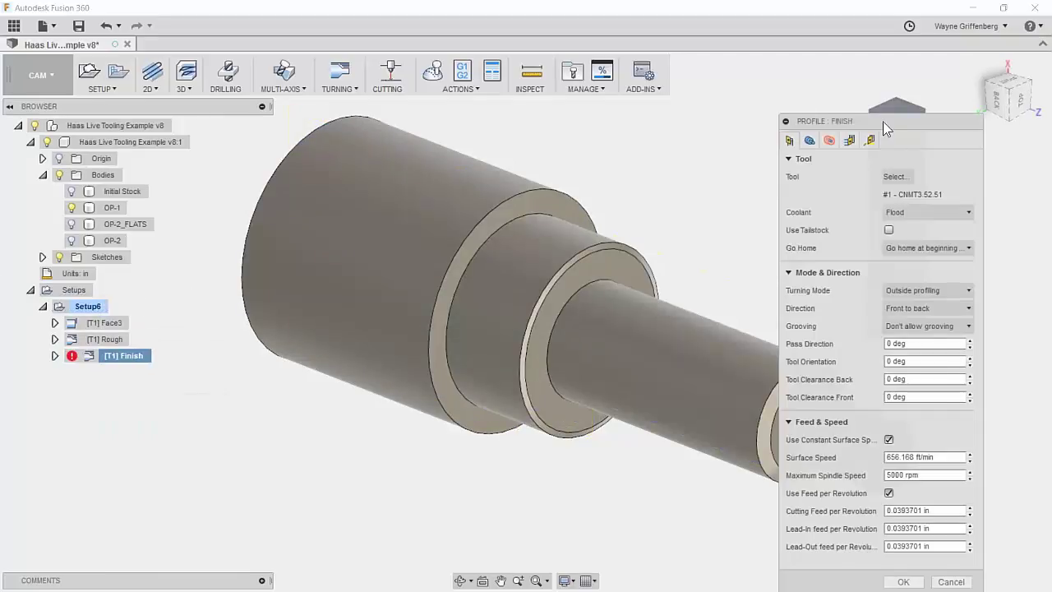
left_click_drag(884, 125, 795, 110)
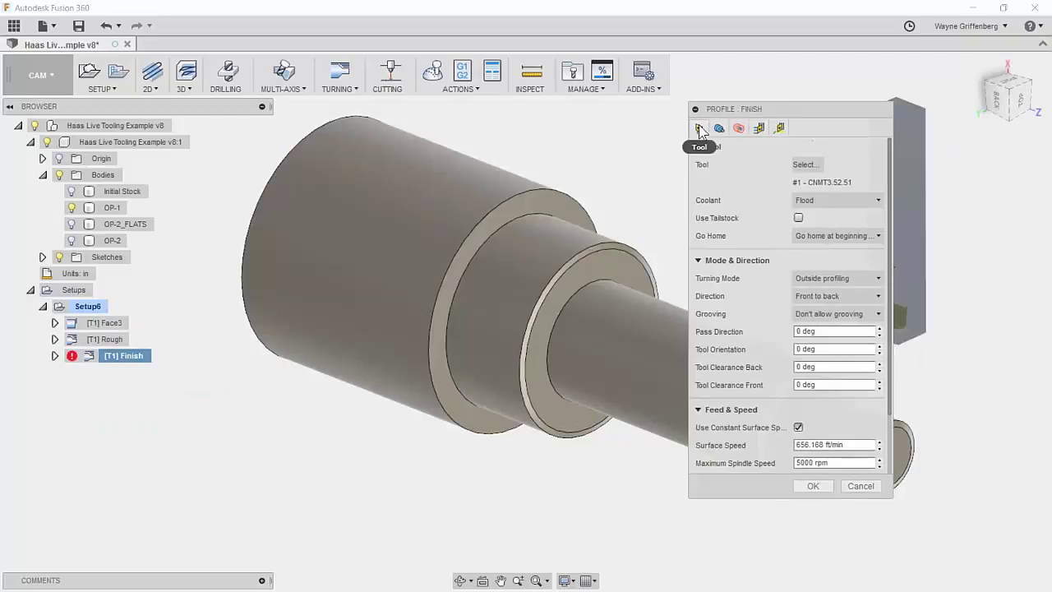
left_click(806, 164)
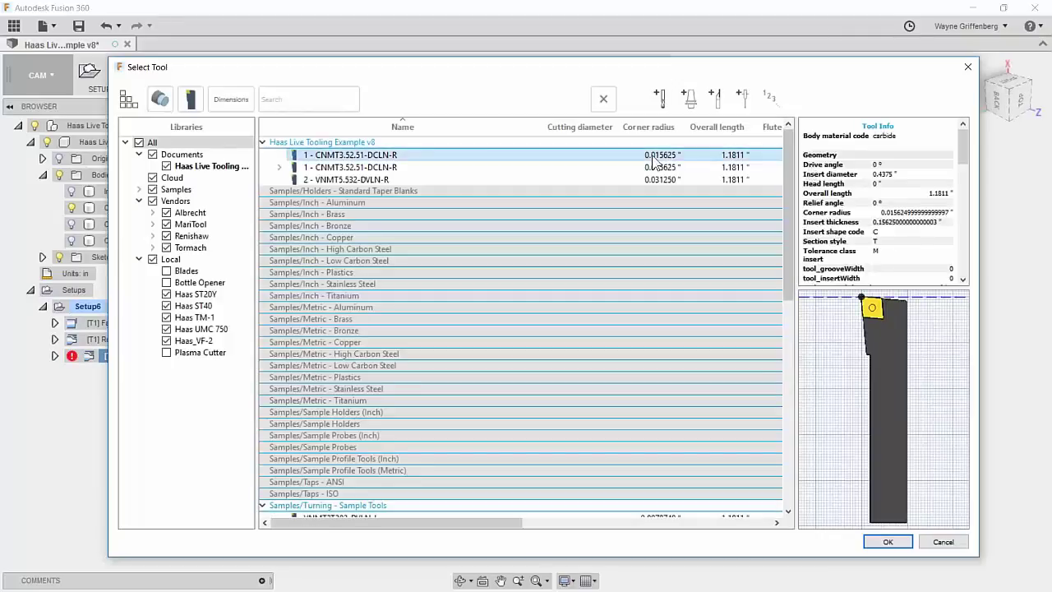
left_click(207, 295)
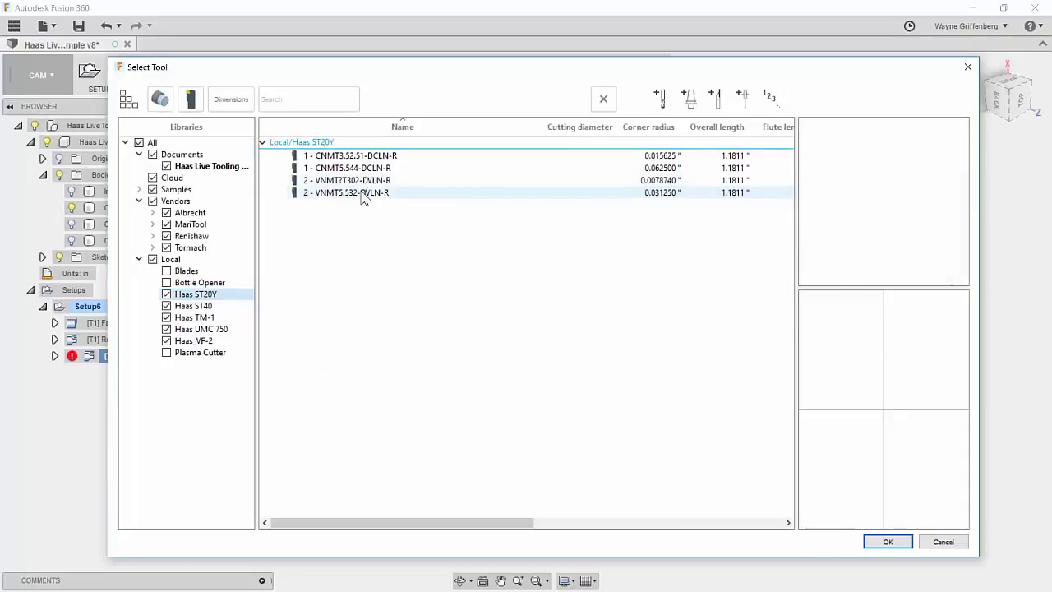
left_click(362, 192)
left_click(888, 542)
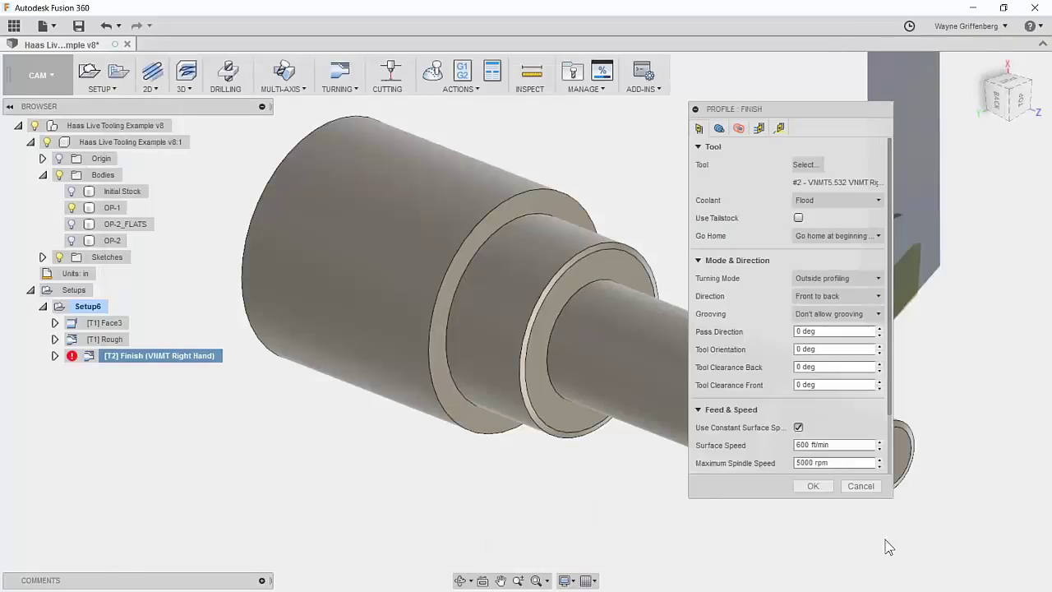
- Turn off Stock to Leave and Roughing Passes for the Finish operation, and generate its toolpath
left_click_drag(835, 109, 952, 150)
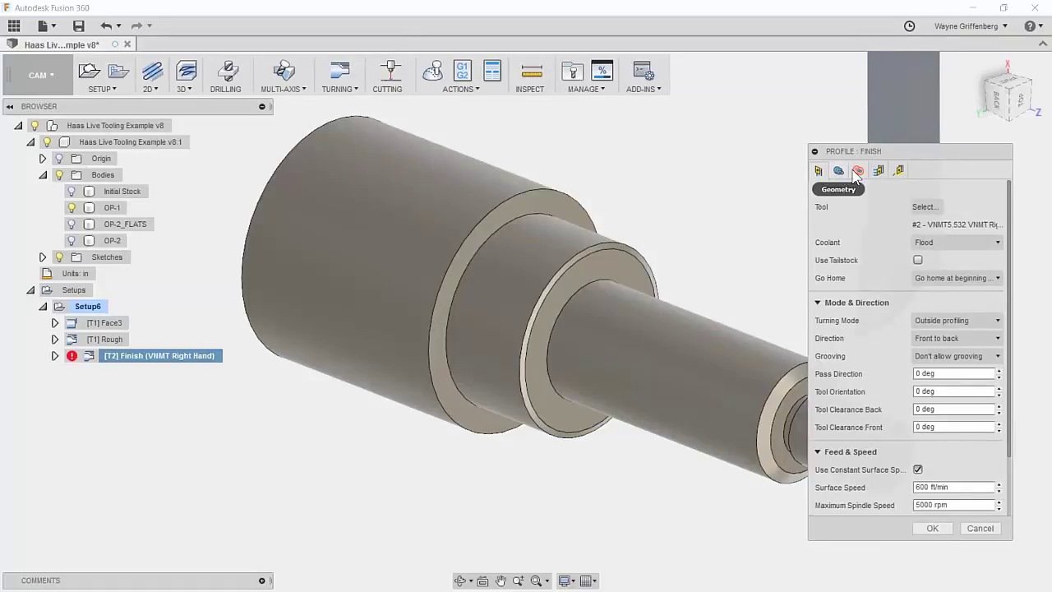
left_click(879, 172)
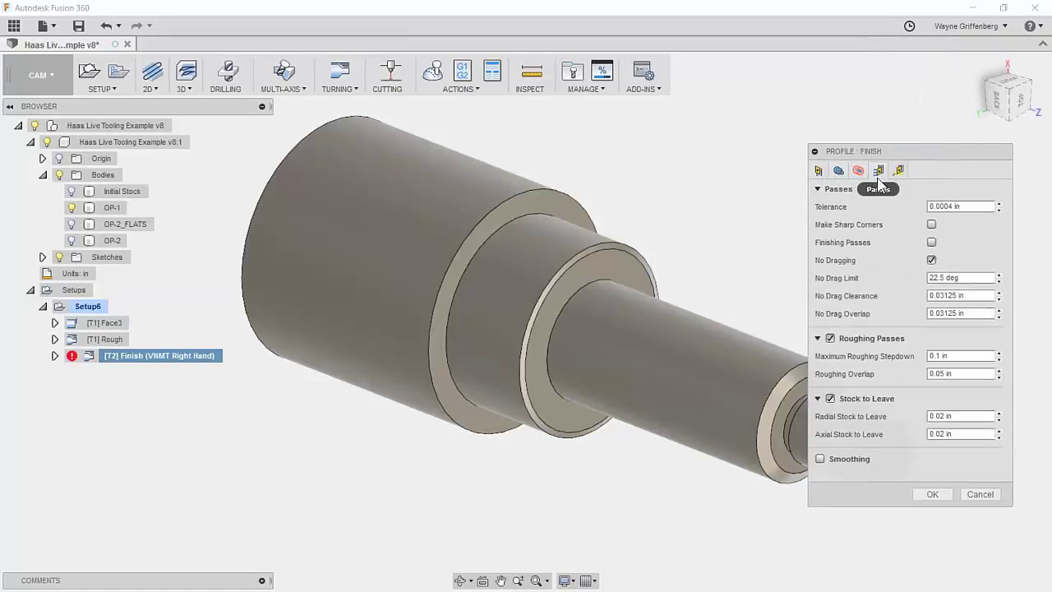
left_click(831, 399)
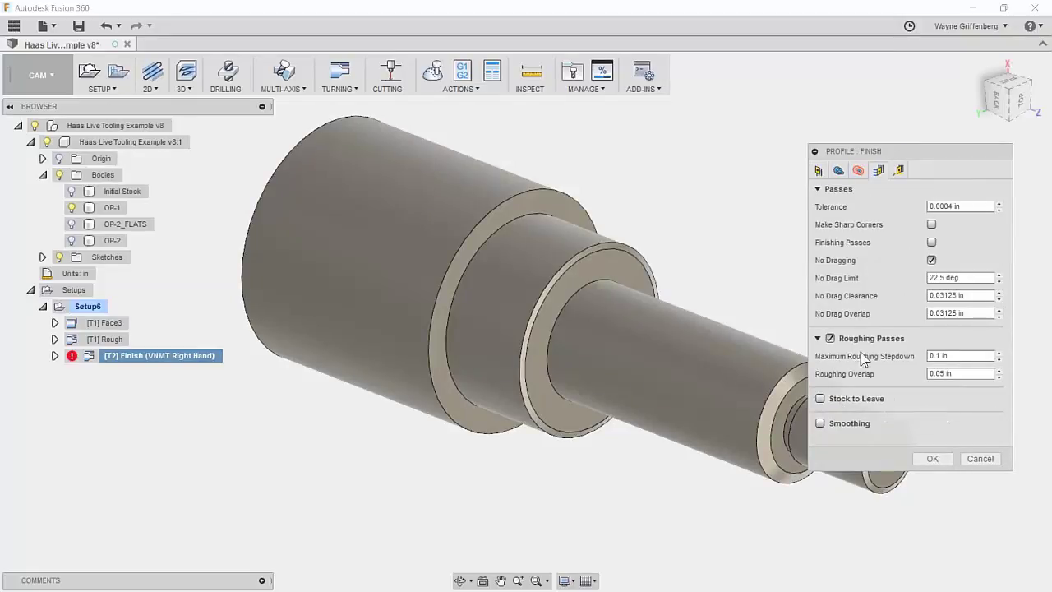
left_click(829, 337)
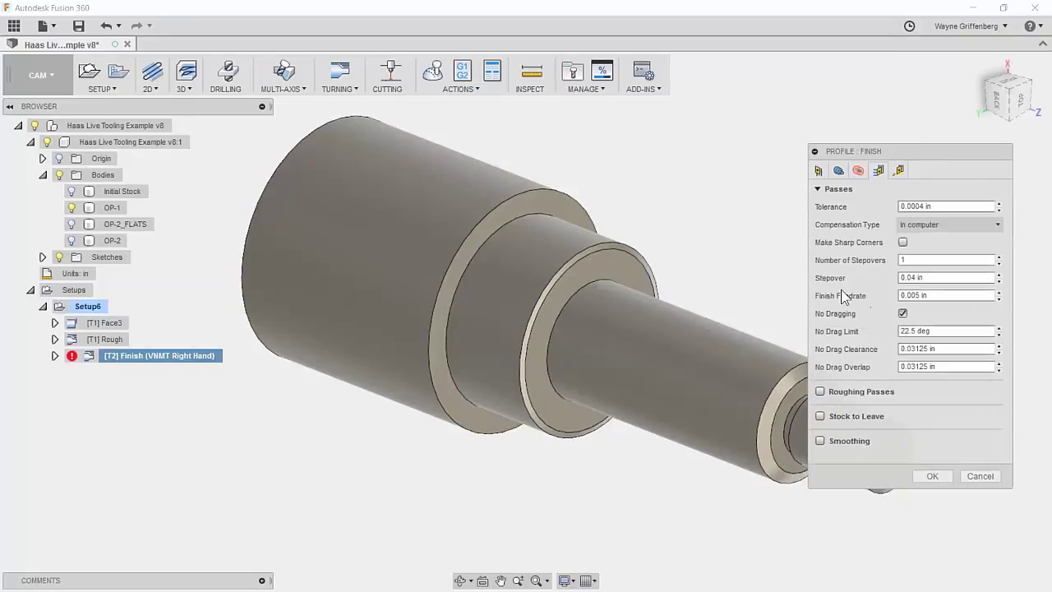
left_click(943, 294)
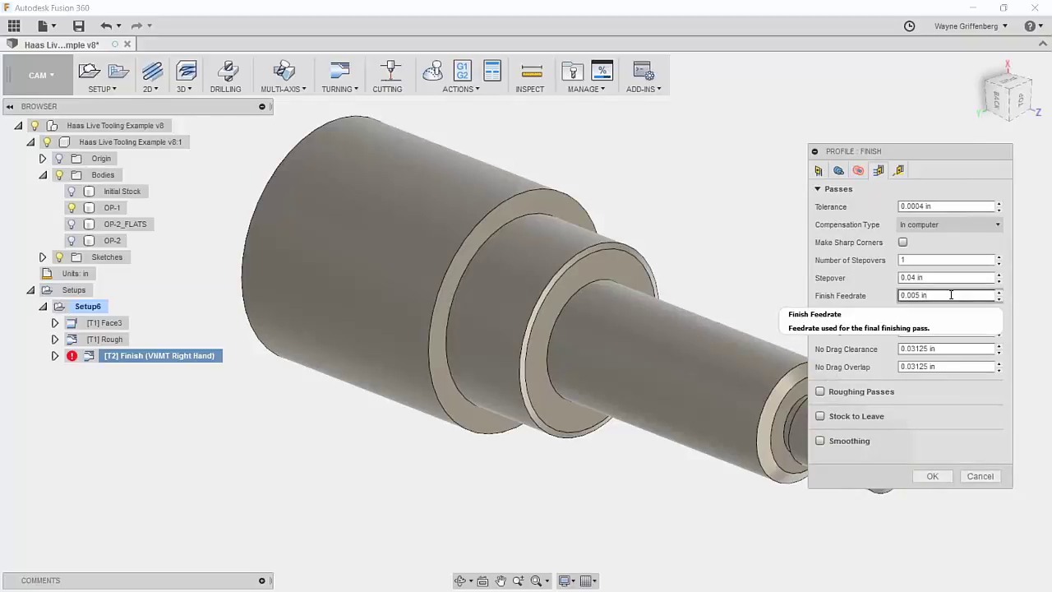
left_click(903, 314)
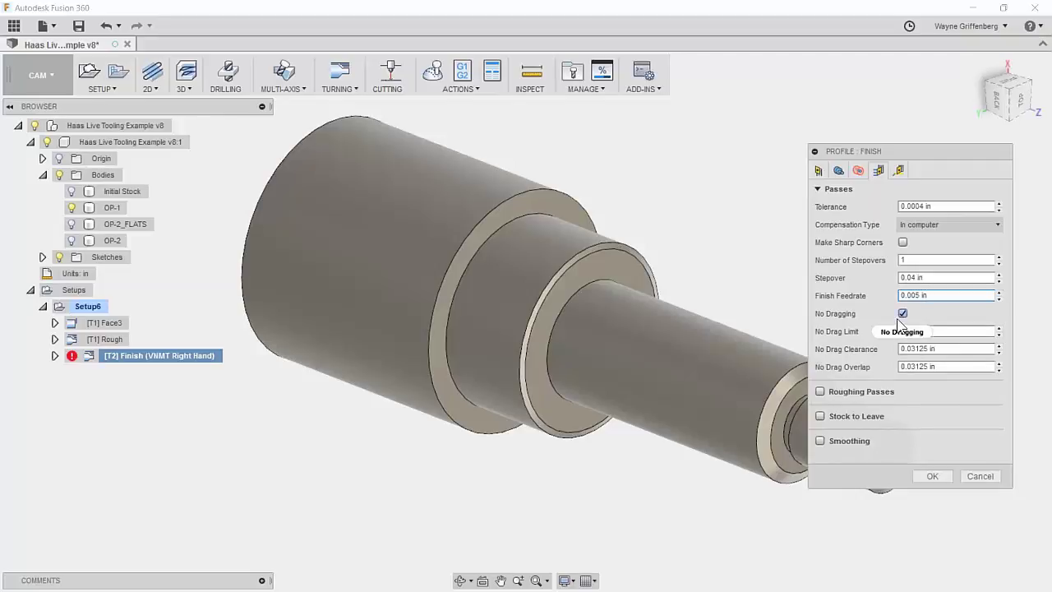
left_click(932, 476)
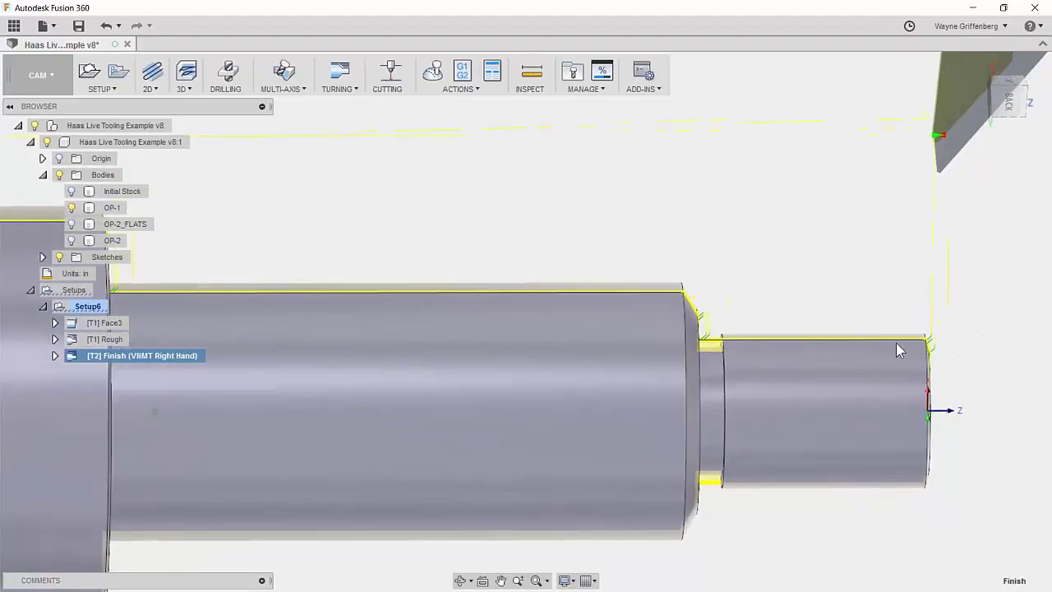
- Create a turning groove operation and assign tool 3, groove square, from the Haas ST20Y library
middle_click_drag(381, 328, 535, 352, "shift")
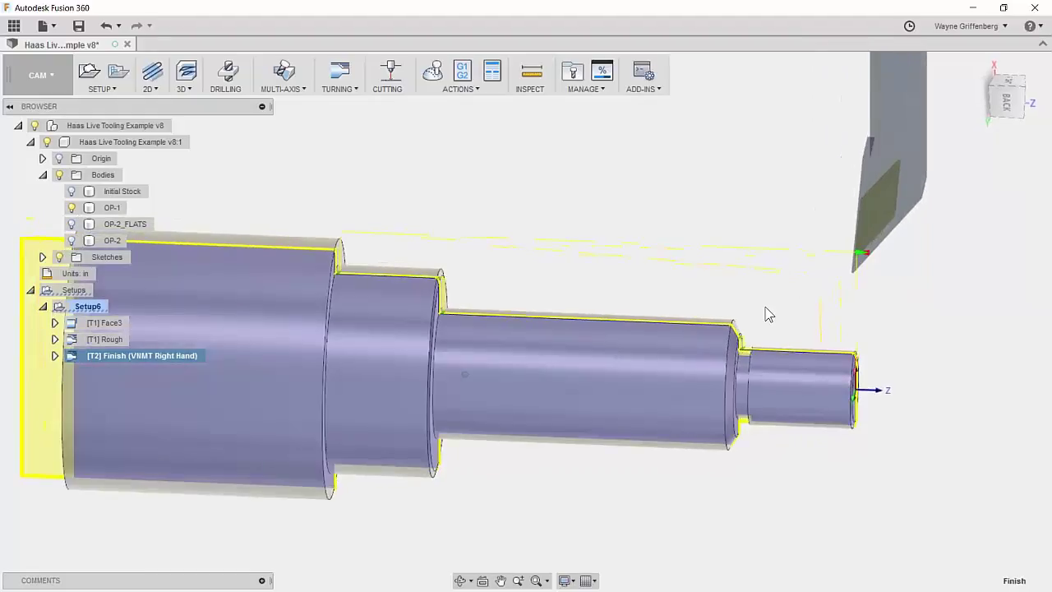
middle_click_drag(958, 384, 785, 367, "shift")
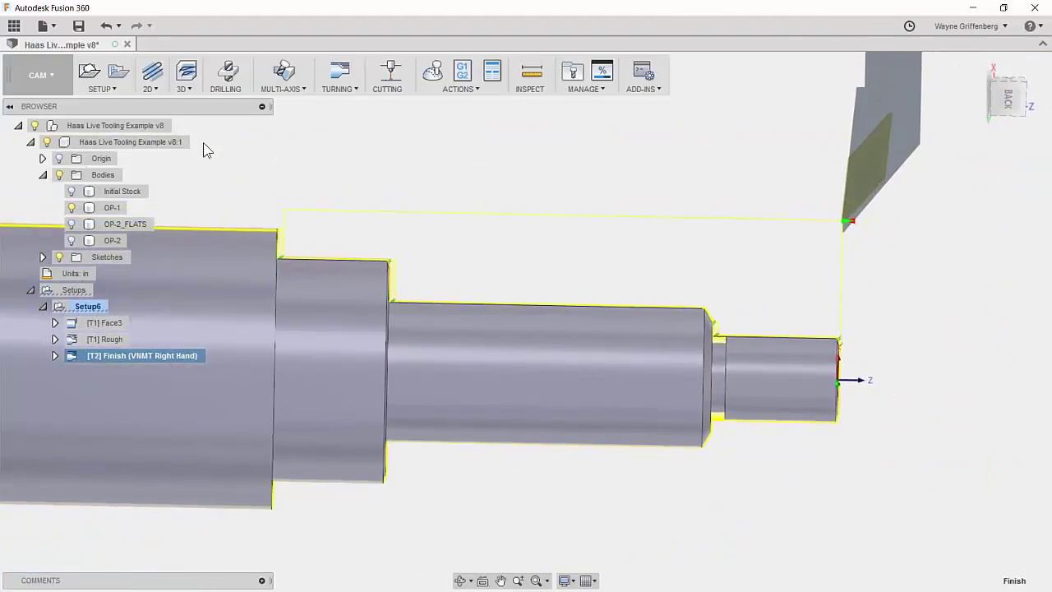
left_click(400, 187)
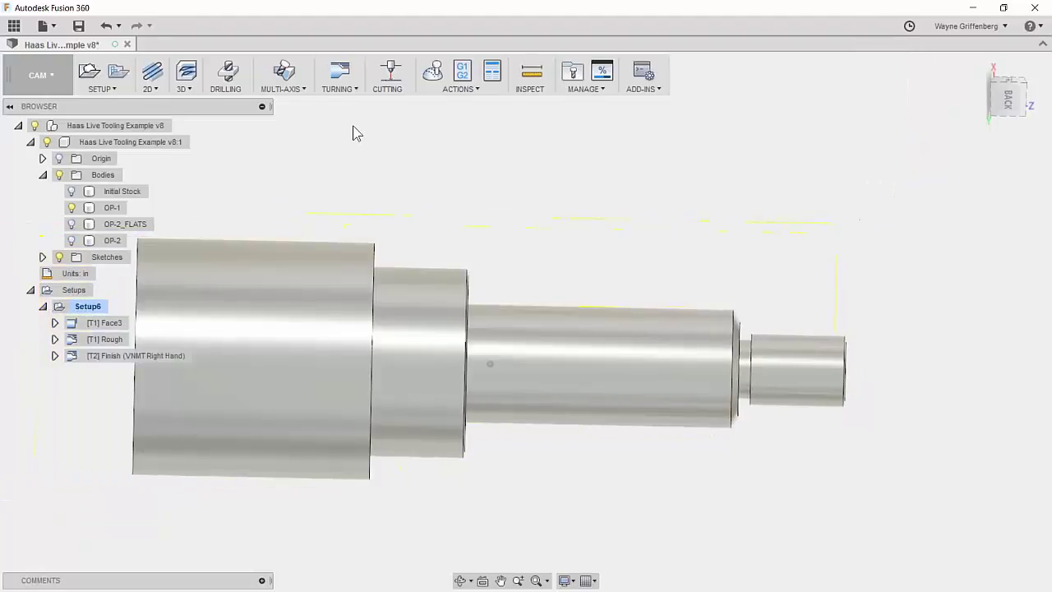
left_click(342, 92)
left_click(342, 121)
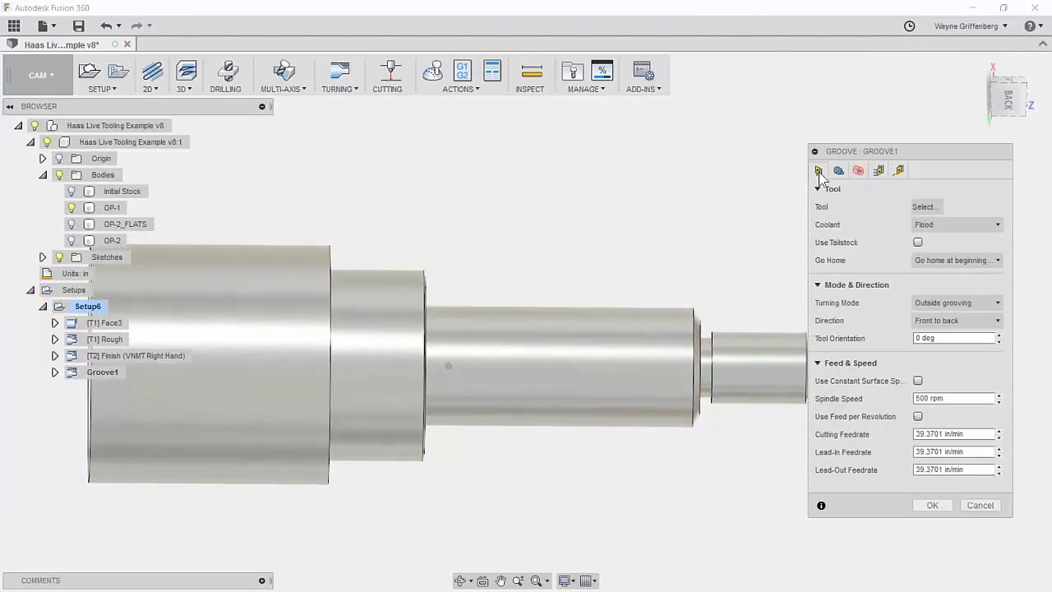
left_click(925, 206)
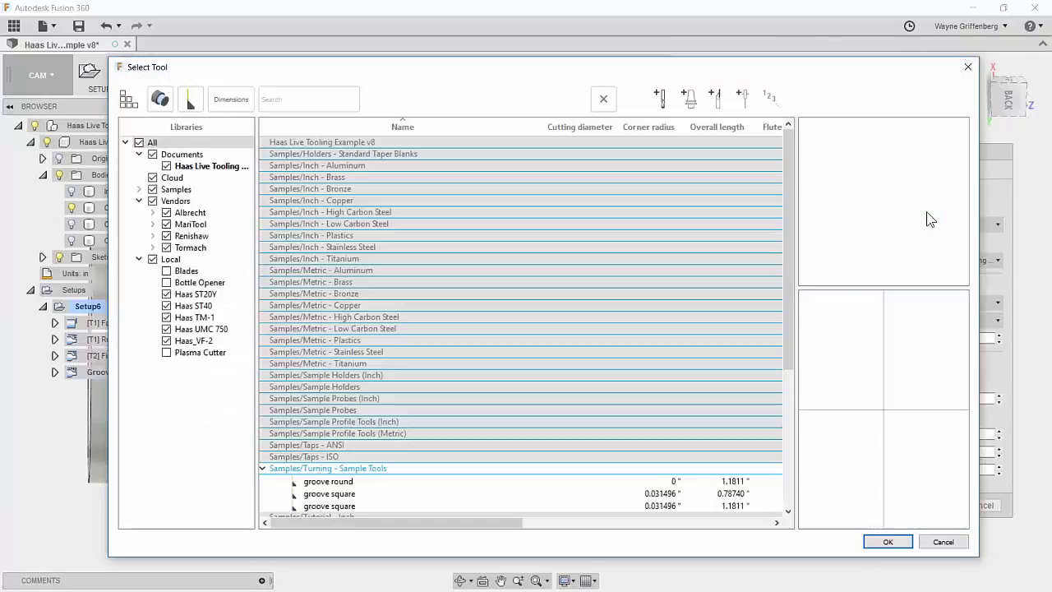
scroll(341, 477, "down", 6)
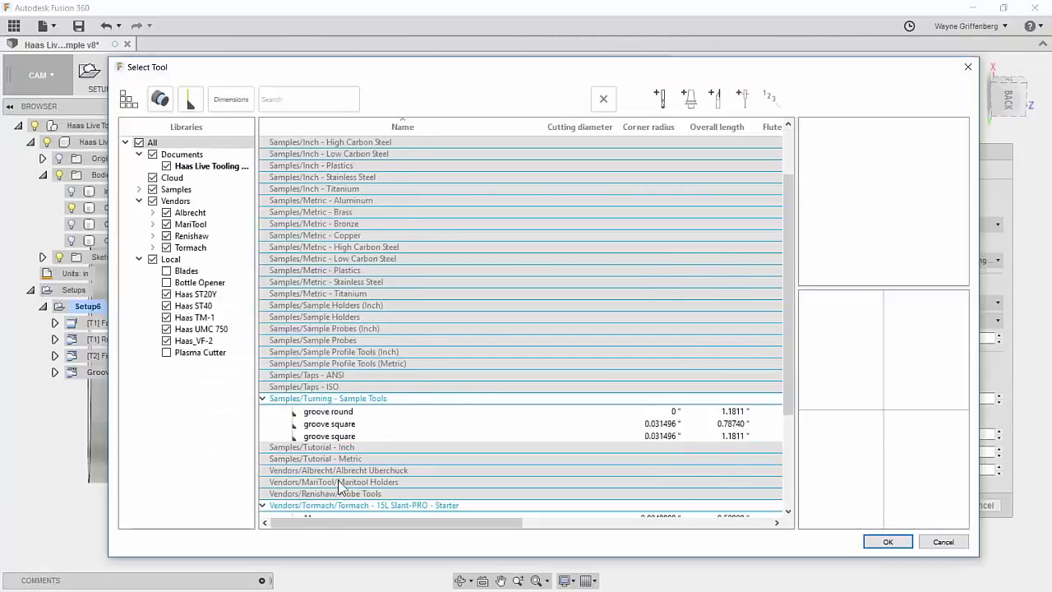
left_click(358, 440)
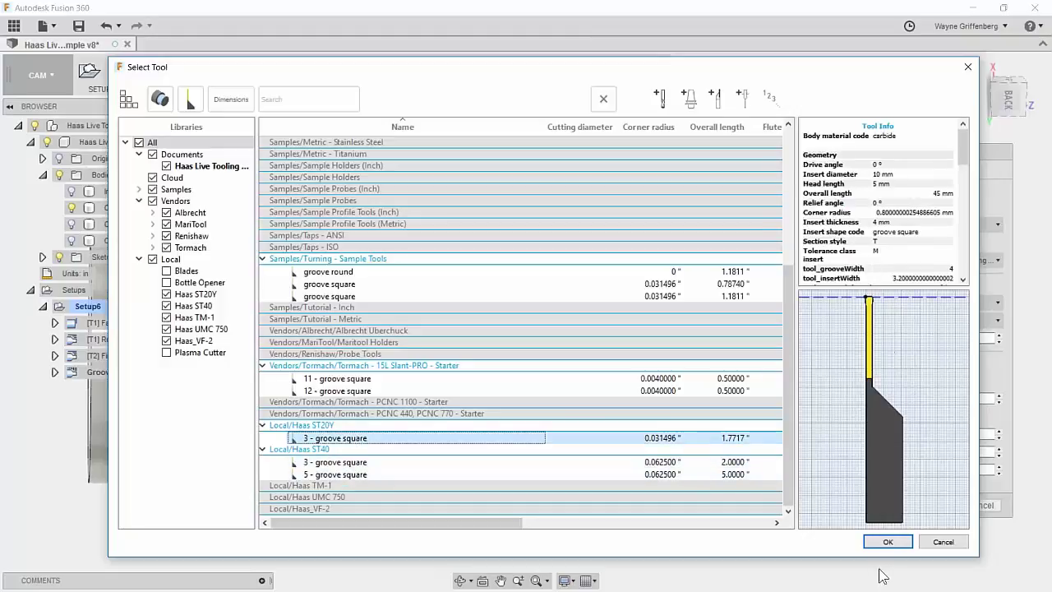
left_click(887, 540)
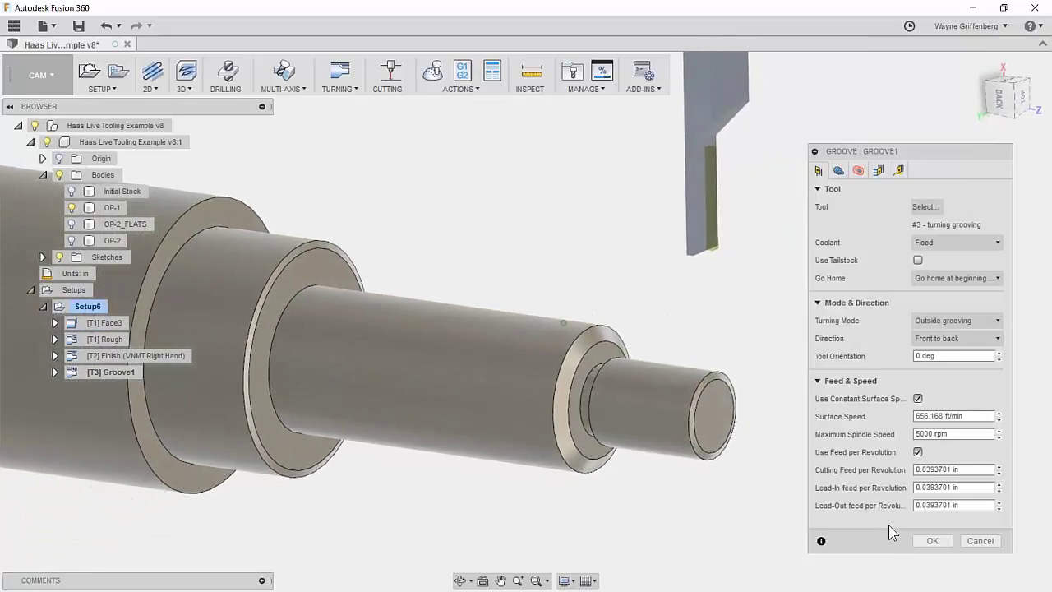
- Confine the groove operation between the two facing side walls of the narrow groove beside the chamfered shoulder
left_click(839, 171)
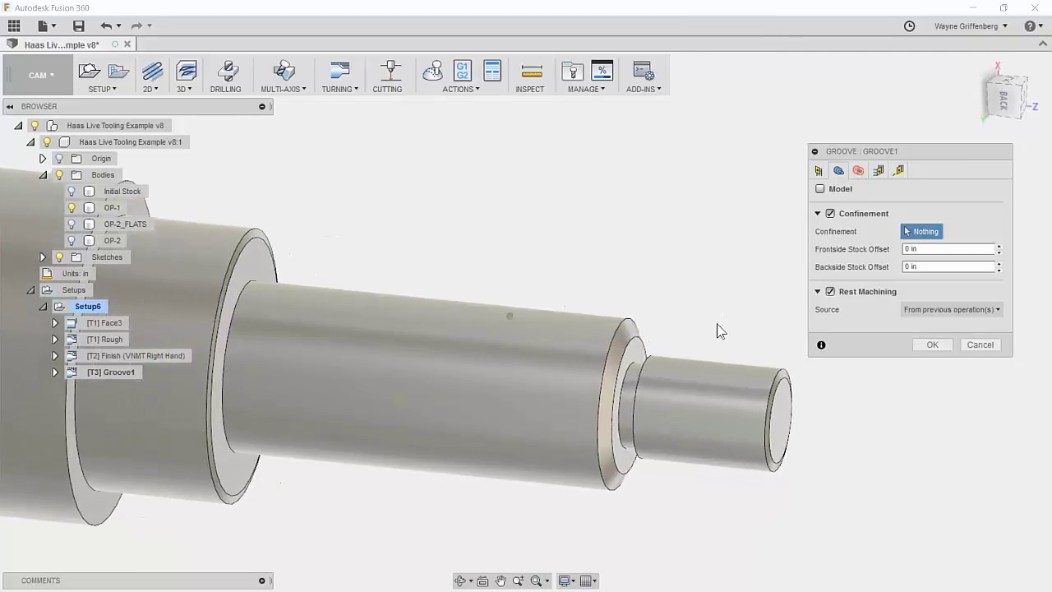
scroll(699, 325, "up", 5)
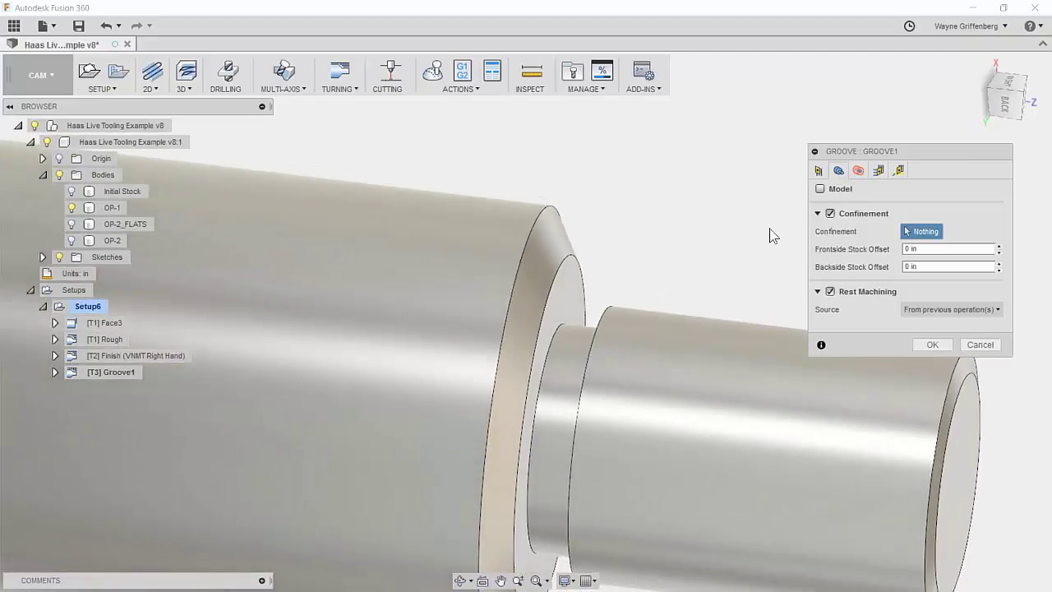
left_click(564, 283)
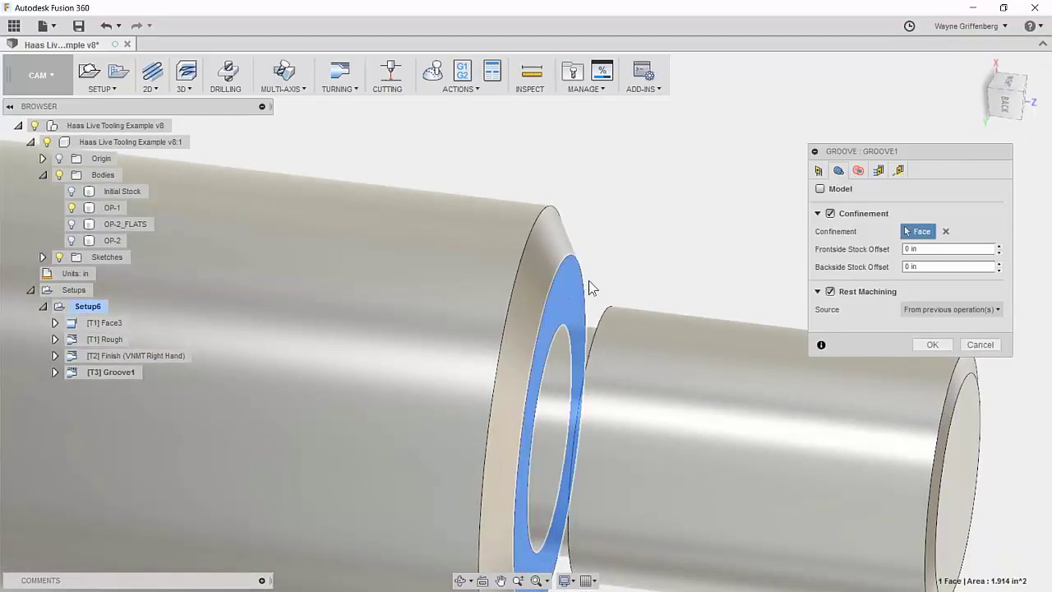
left_click(537, 305)
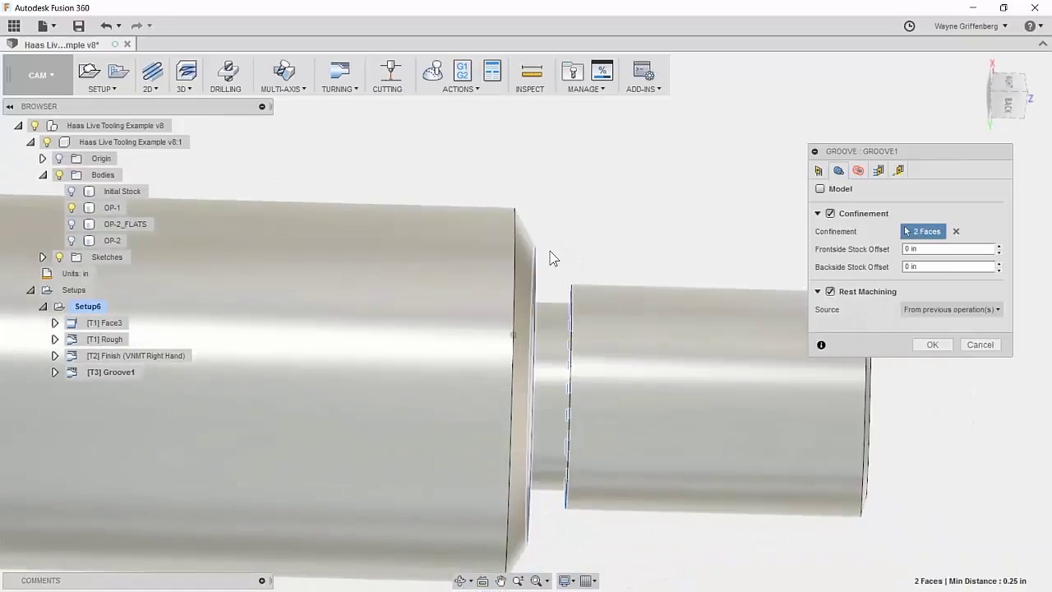
middle_click_drag(570, 306, 551, 285, "shift")
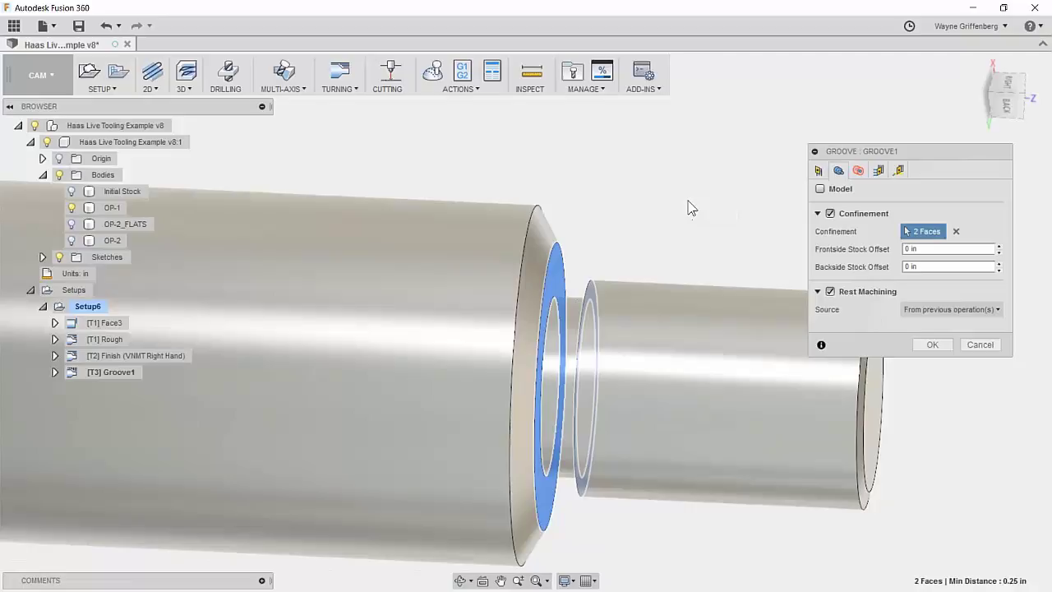
scroll(688, 205, "down", 2)
middle_click_drag(688, 205, 699, 192, "shift")
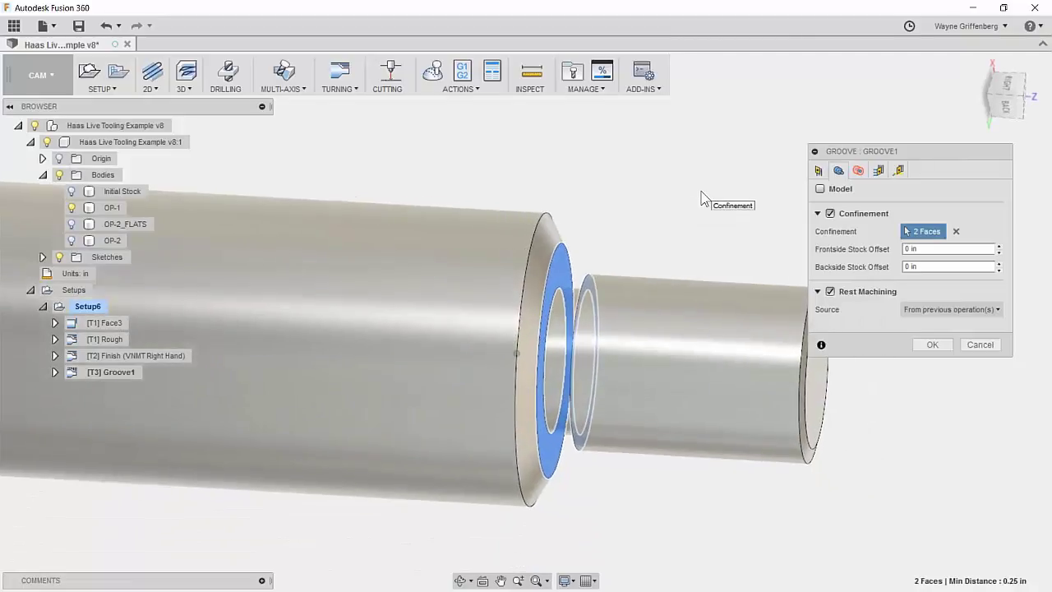
- Keep the groove's Full stepdown pattern, set its Up/Down Direction to Only down, and generate the toolpath
left_click(878, 171)
scroll(634, 320, "down", 3)
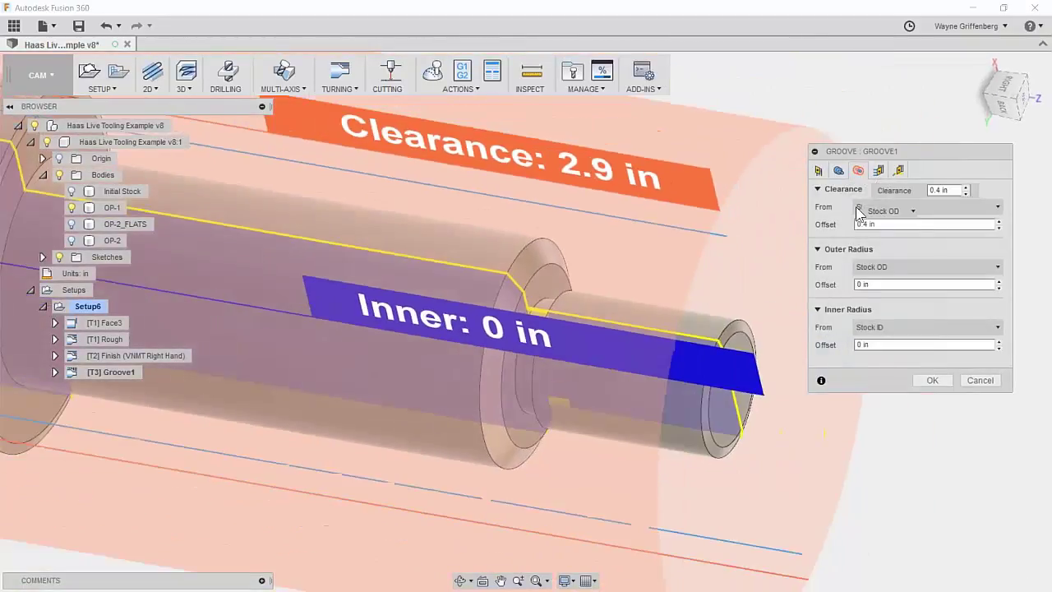
middle_click_drag(634, 320, 527, 267, "shift")
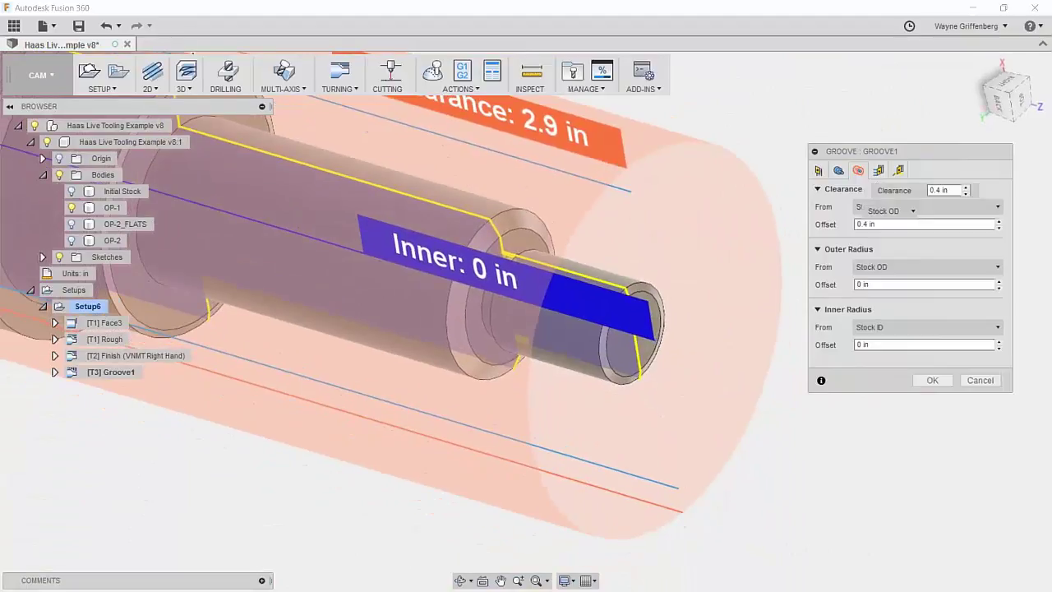
left_click(878, 170)
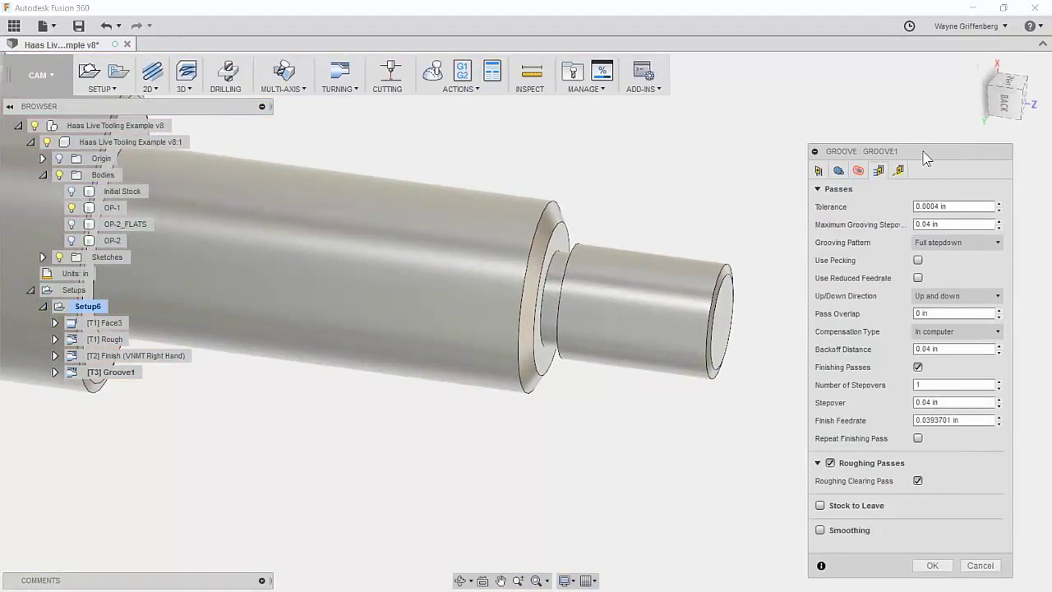
left_click_drag(926, 151, 896, 120)
left_click(908, 210)
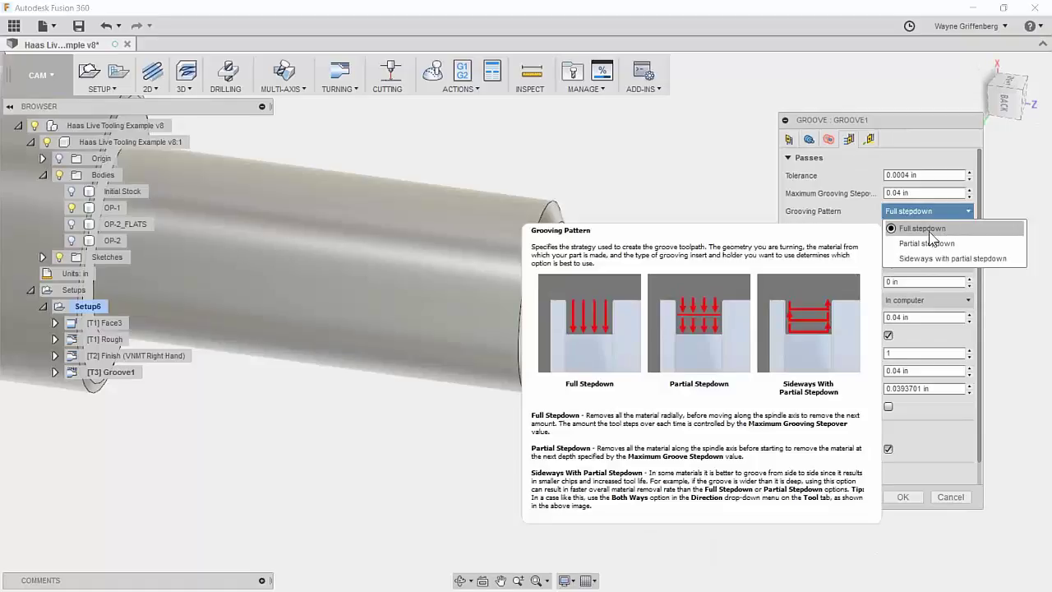
left_click(890, 229)
left_click(927, 265)
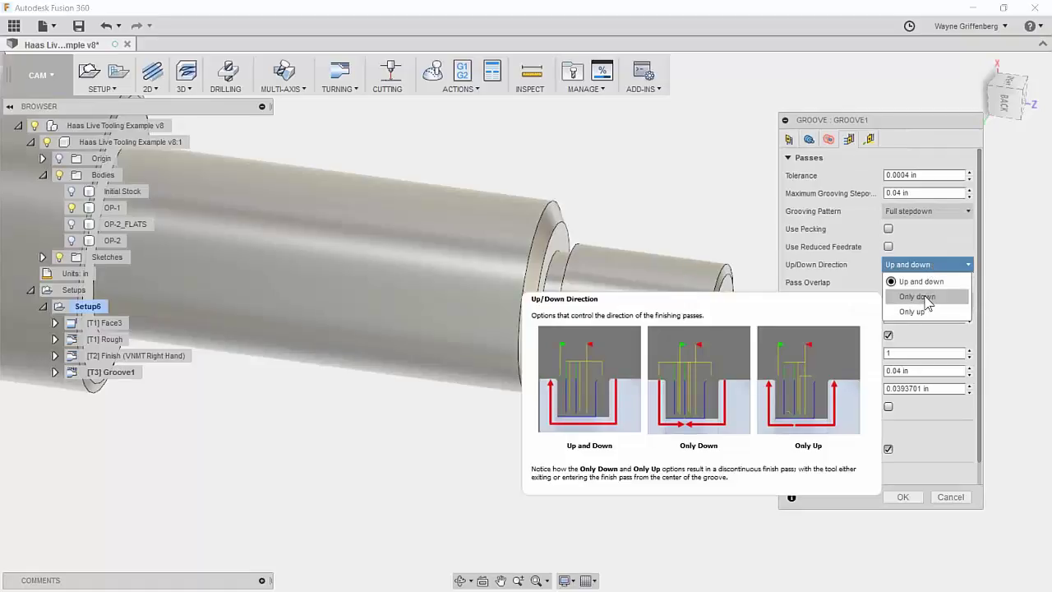
left_click(927, 296)
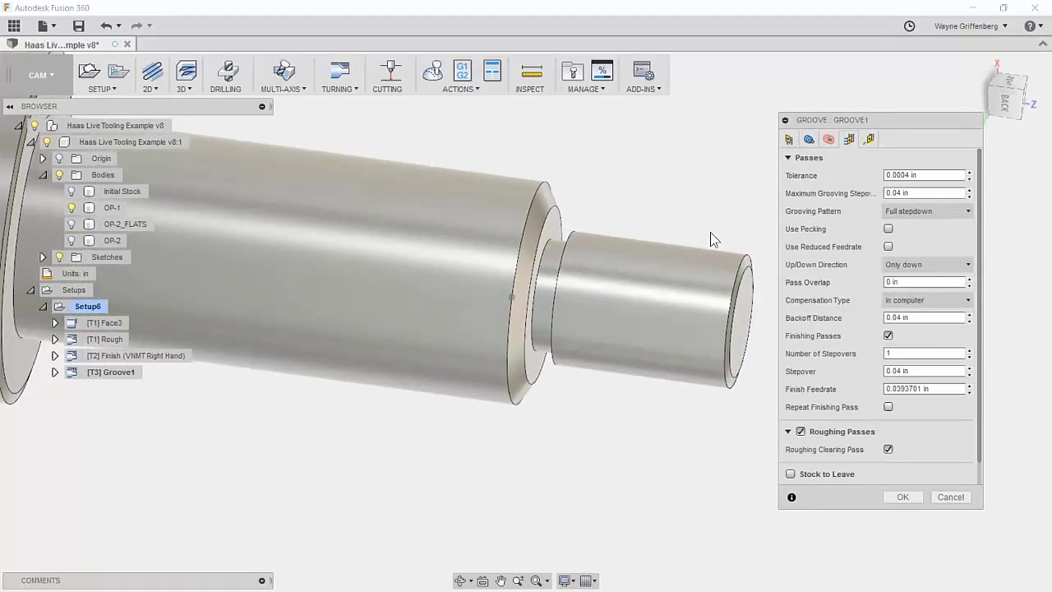
scroll(520, 188, "up", 3)
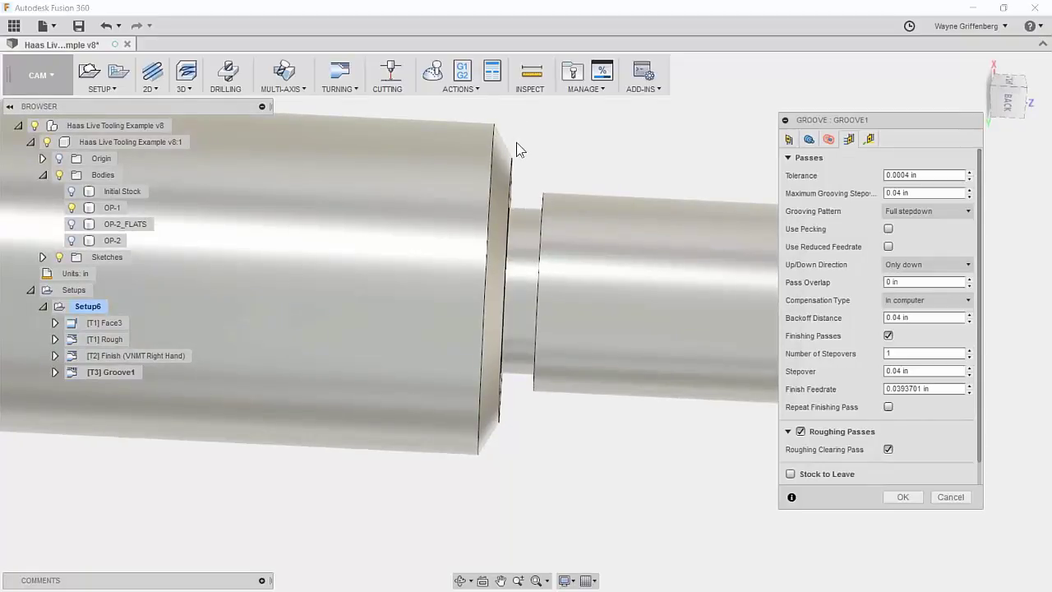
middle_click_drag(557, 167, 927, 342, "shift")
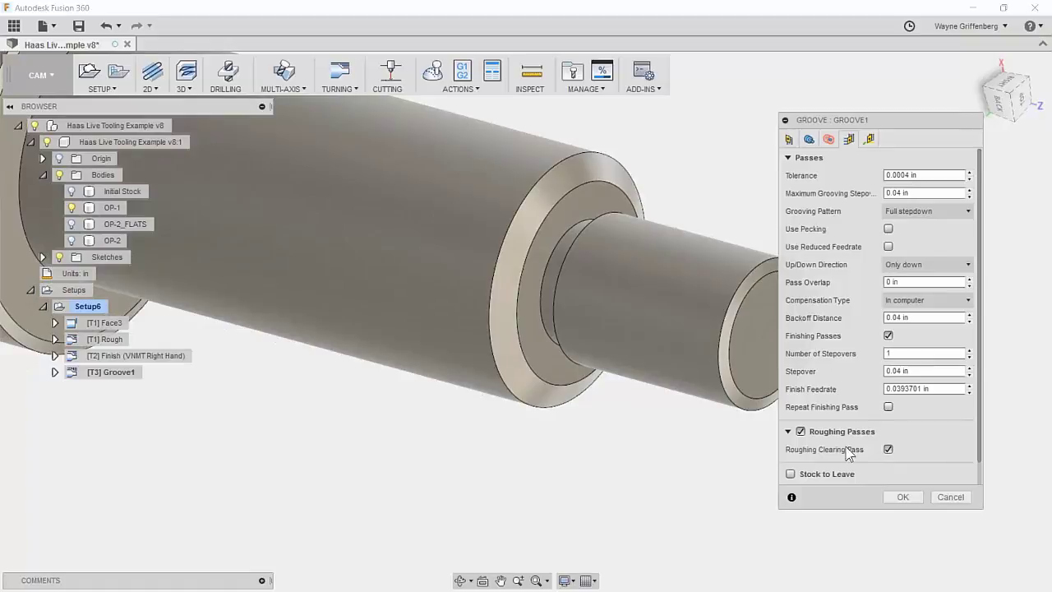
left_click(901, 497)
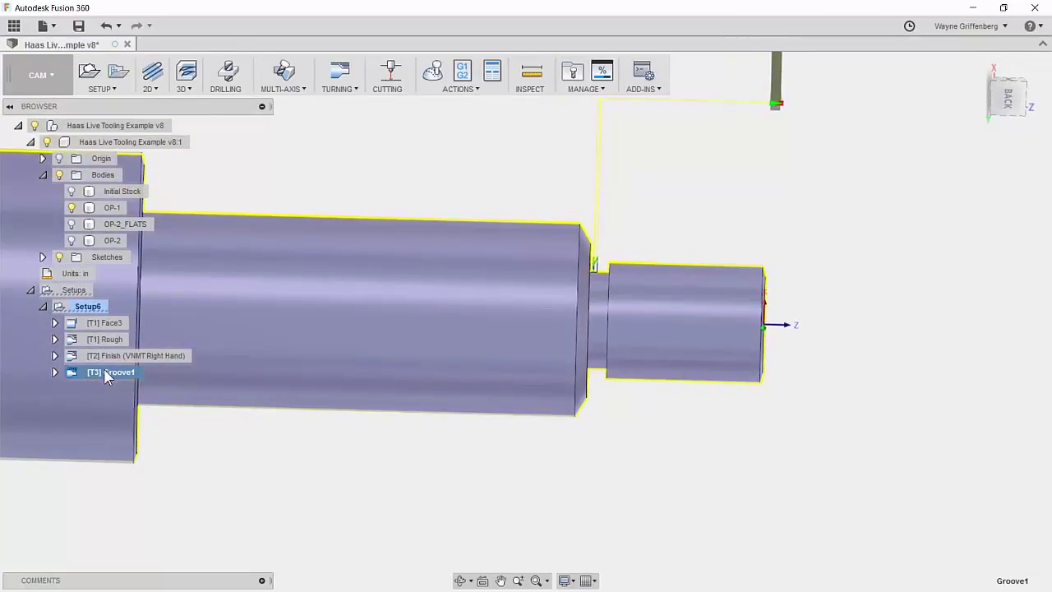
- Simulate all of Setup6's turning operations with stock, playing through the finishing and grooving passes
left_click(81, 305)
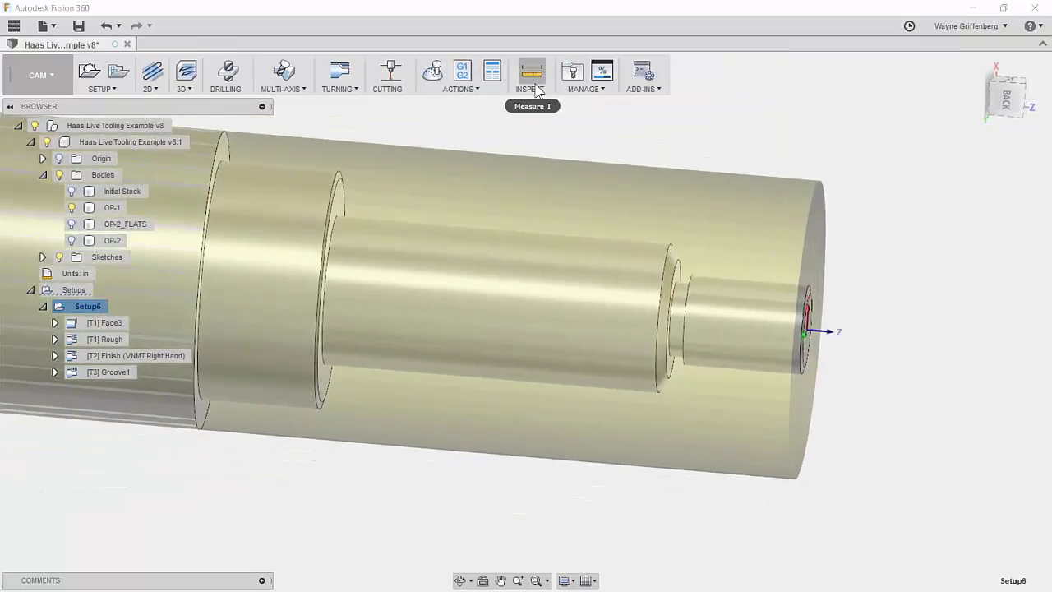
left_click(435, 71)
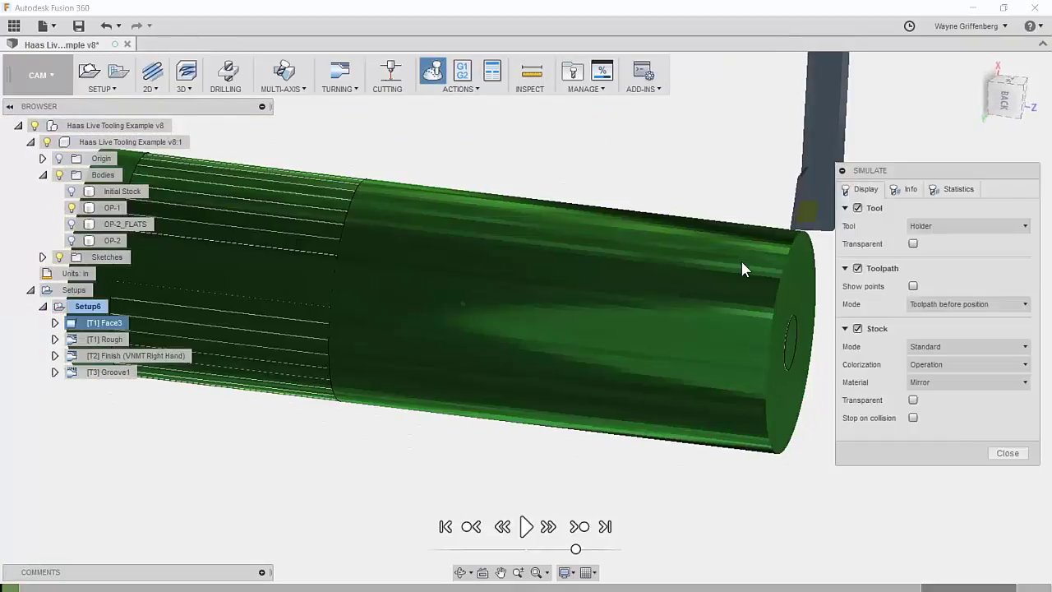
left_click(103, 355)
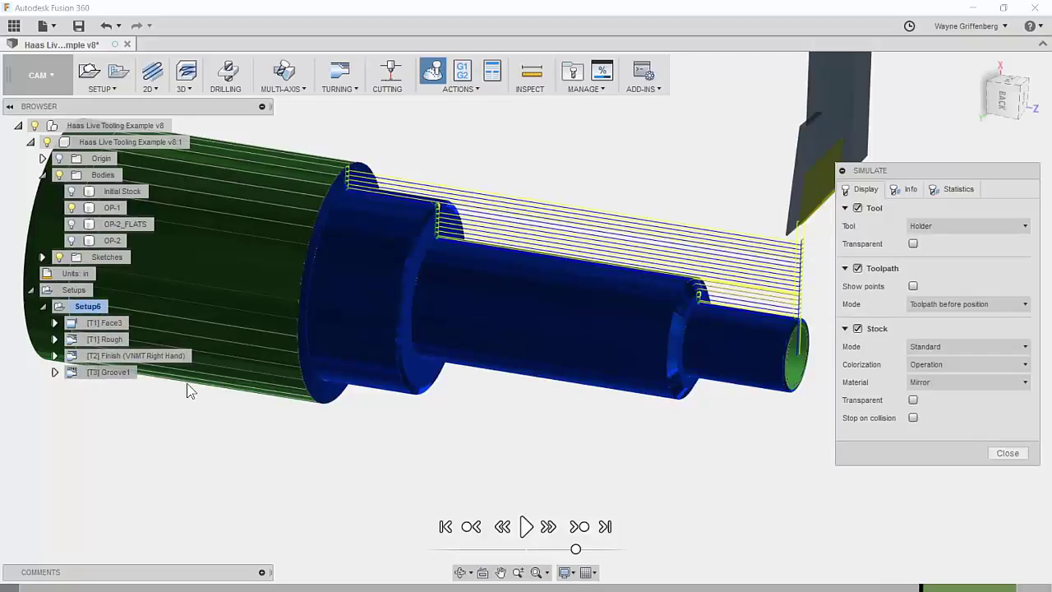
right_click(522, 468)
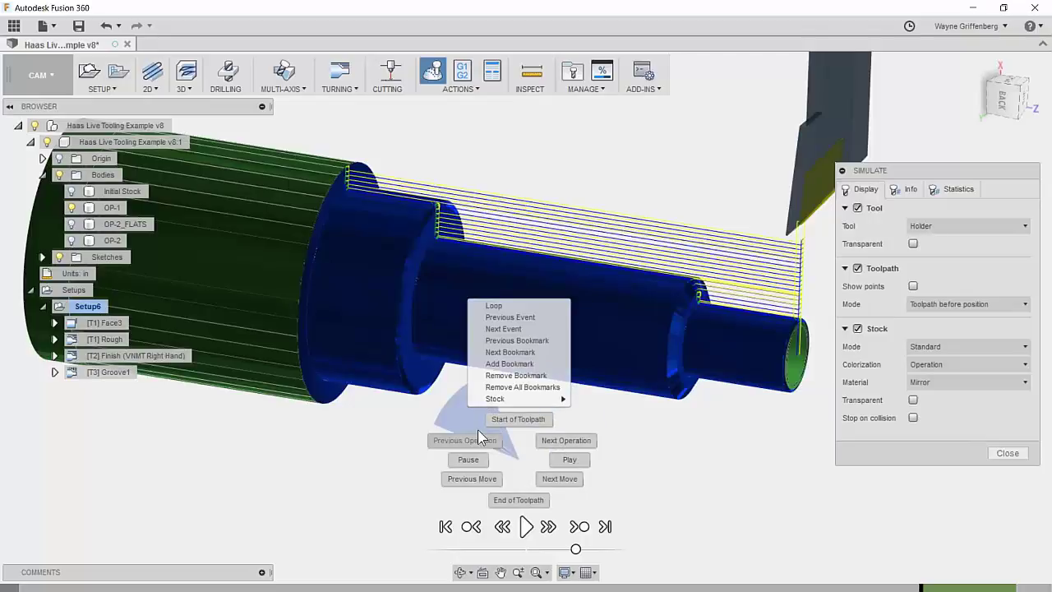
left_click(571, 463)
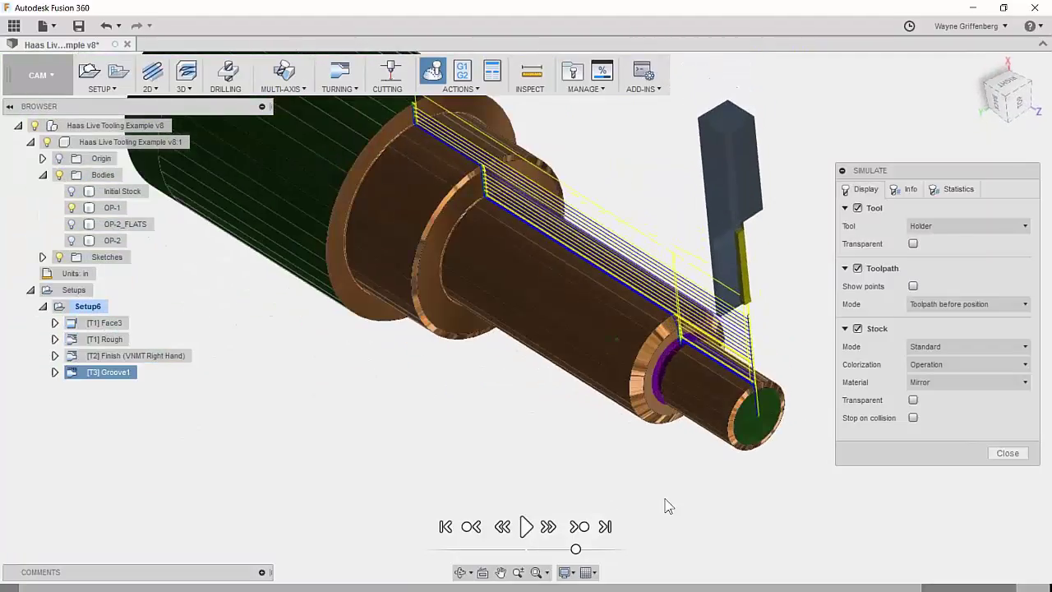
left_click(1009, 454)
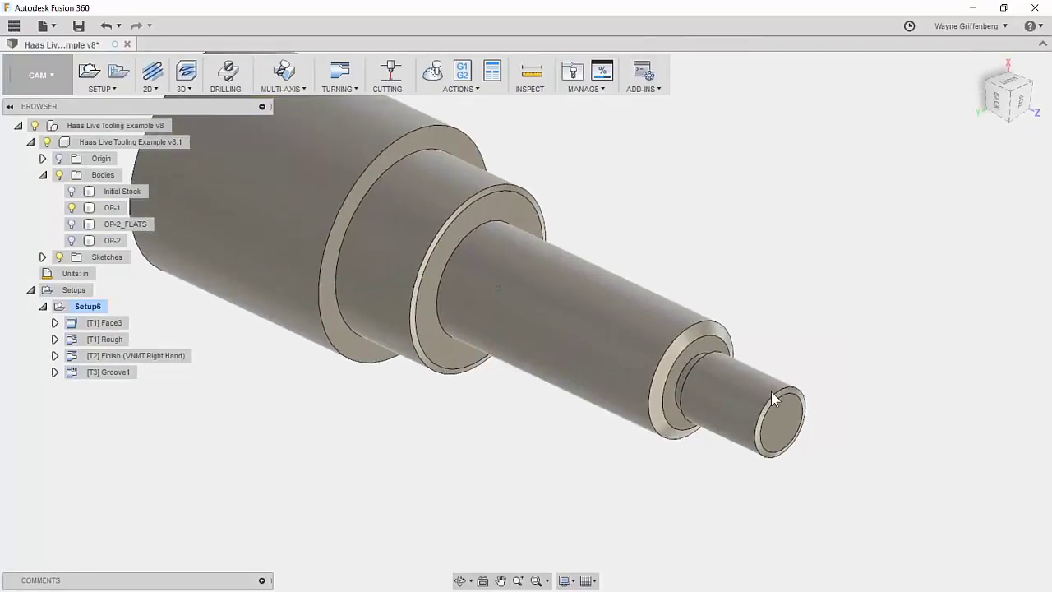
- Create a turning thread operation and assign tool 8, turning threading OD
left_click(339, 76)
left_click(337, 202)
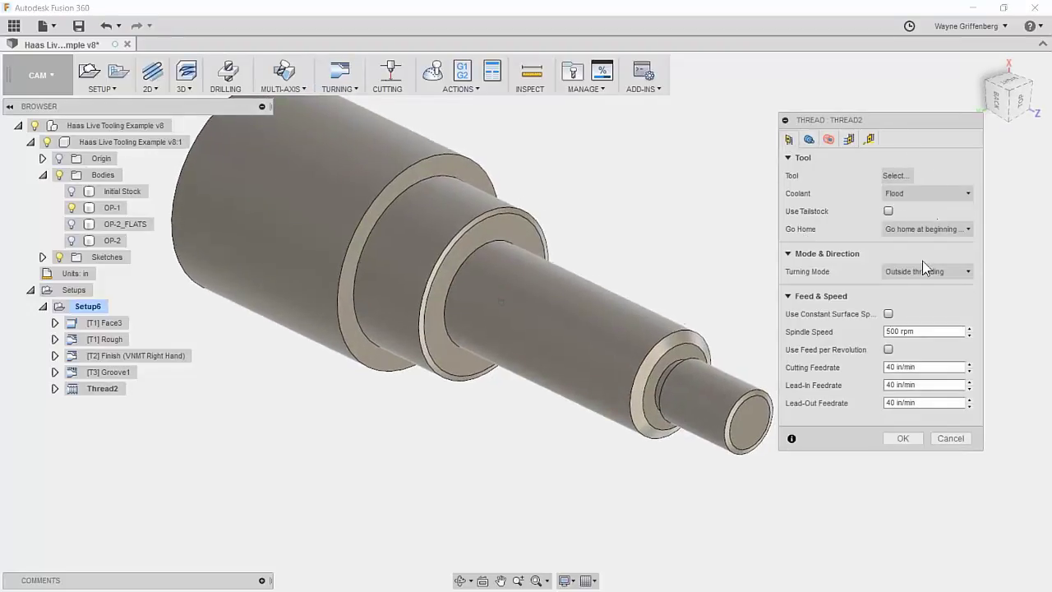
left_click(895, 176)
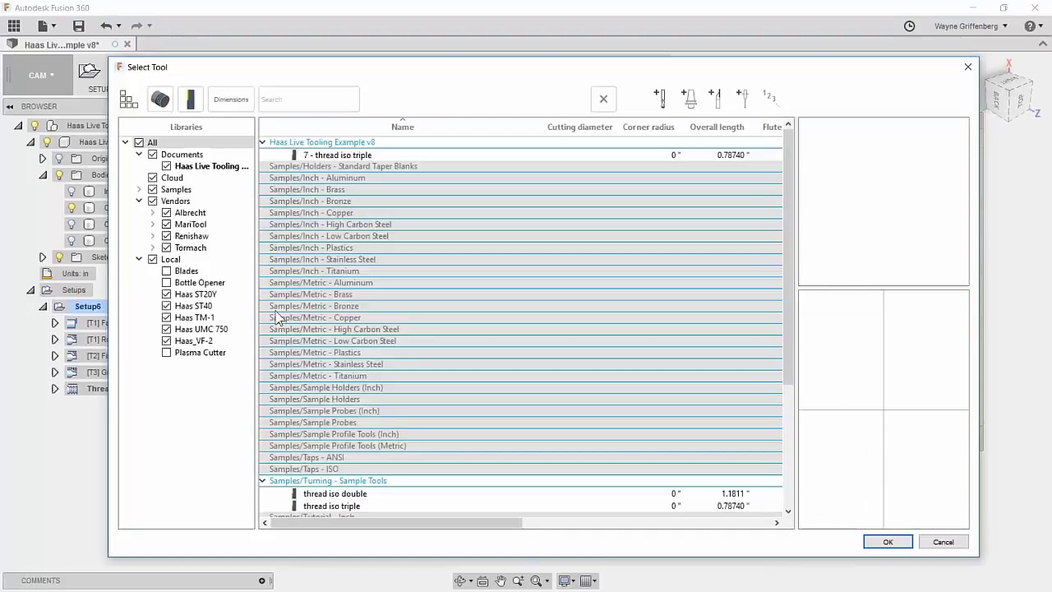
scroll(388, 489, "down", 5)
left_click(345, 461)
left_click(887, 541)
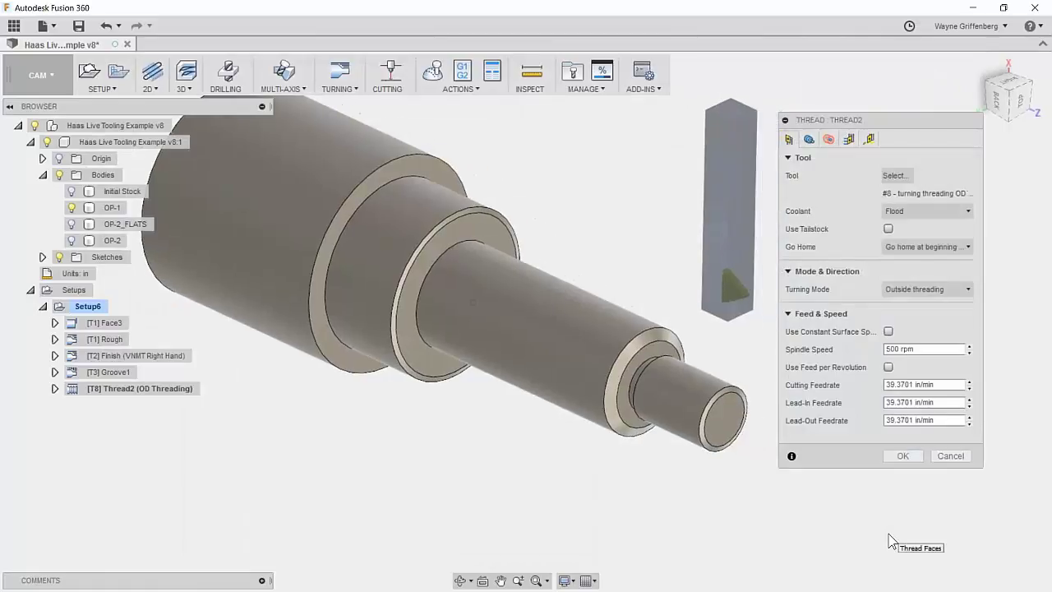
- Set the cylindrical face at the shaft's small end as the thread face, and generate the right-handed thread toolpath
left_click(826, 139)
left_click(754, 409)
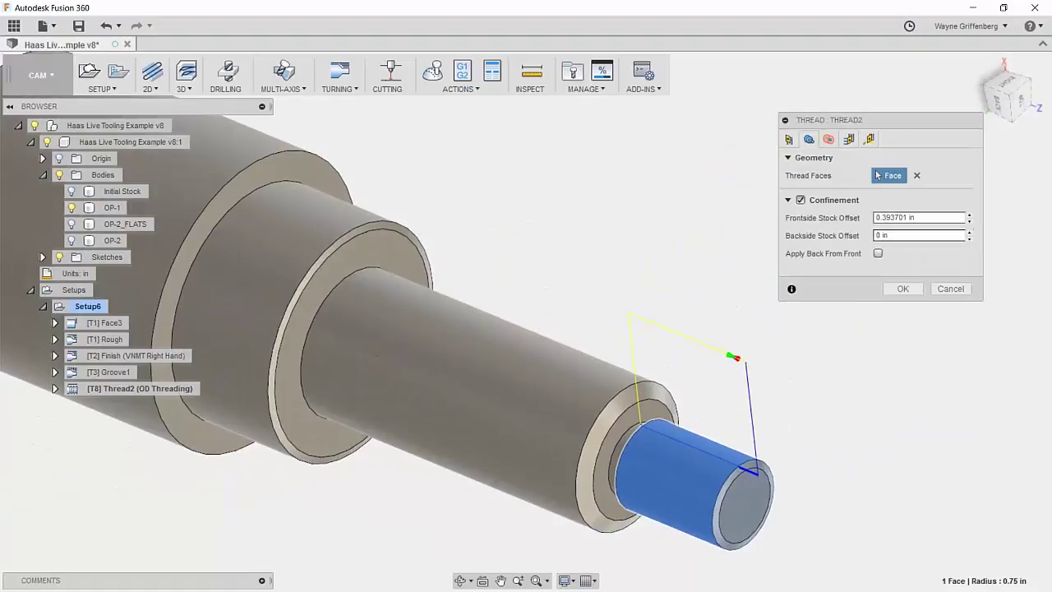
left_click(849, 139)
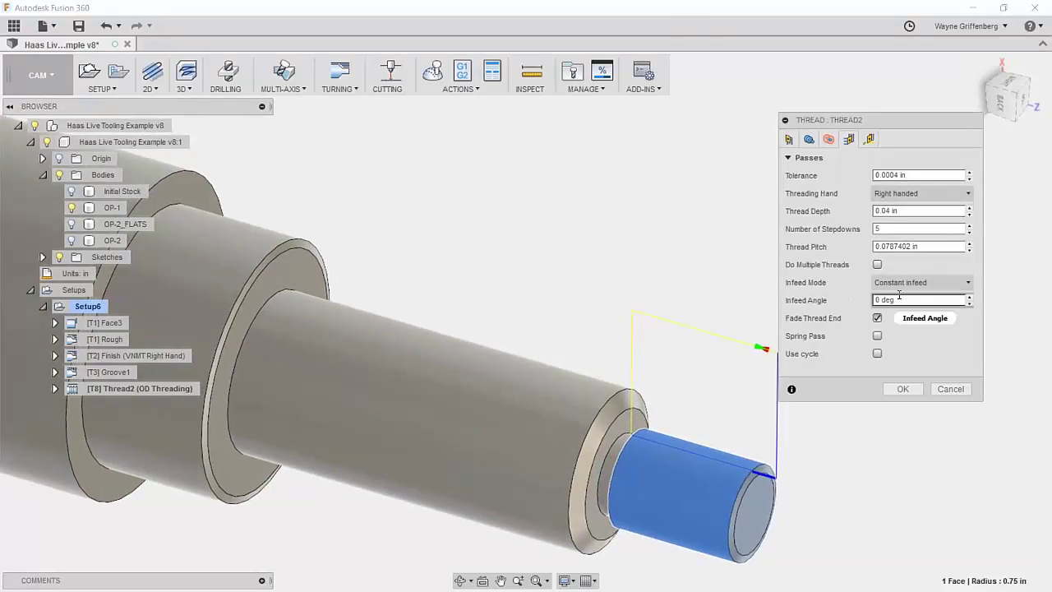
left_click(902, 389)
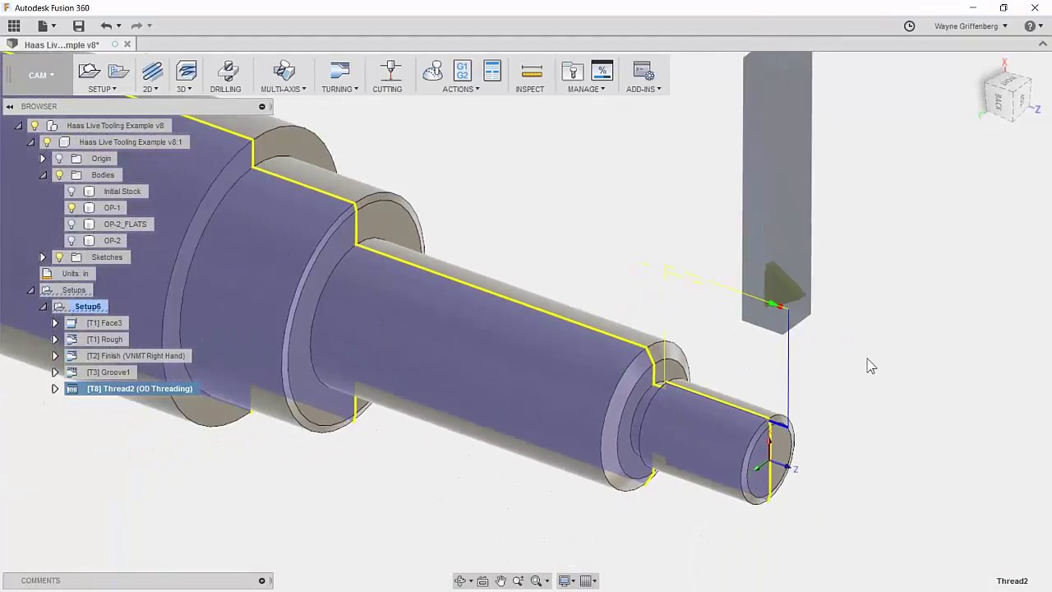
left_click(702, 237)
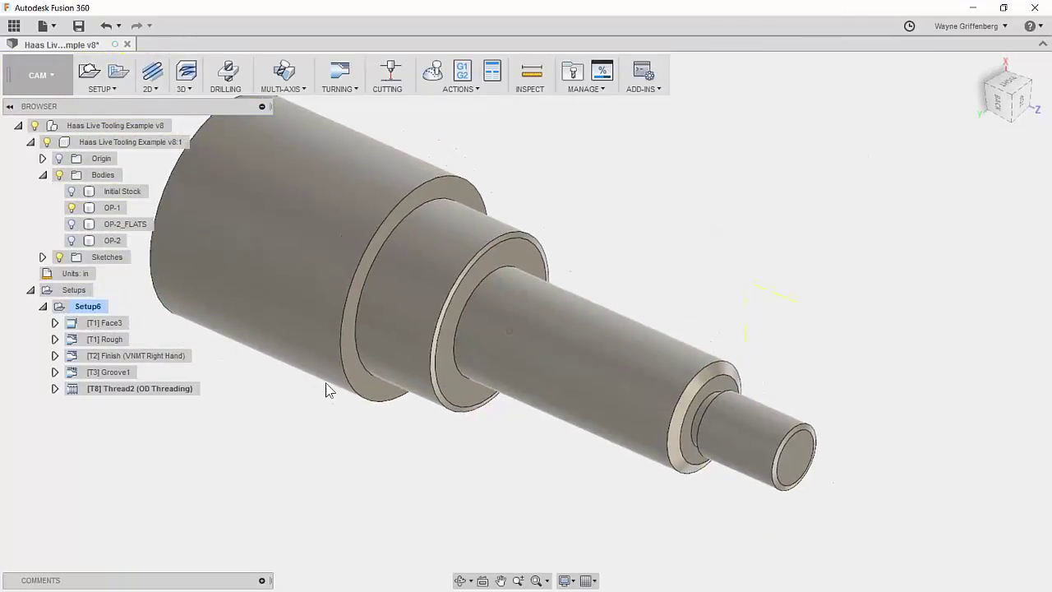
left_click(132, 388)
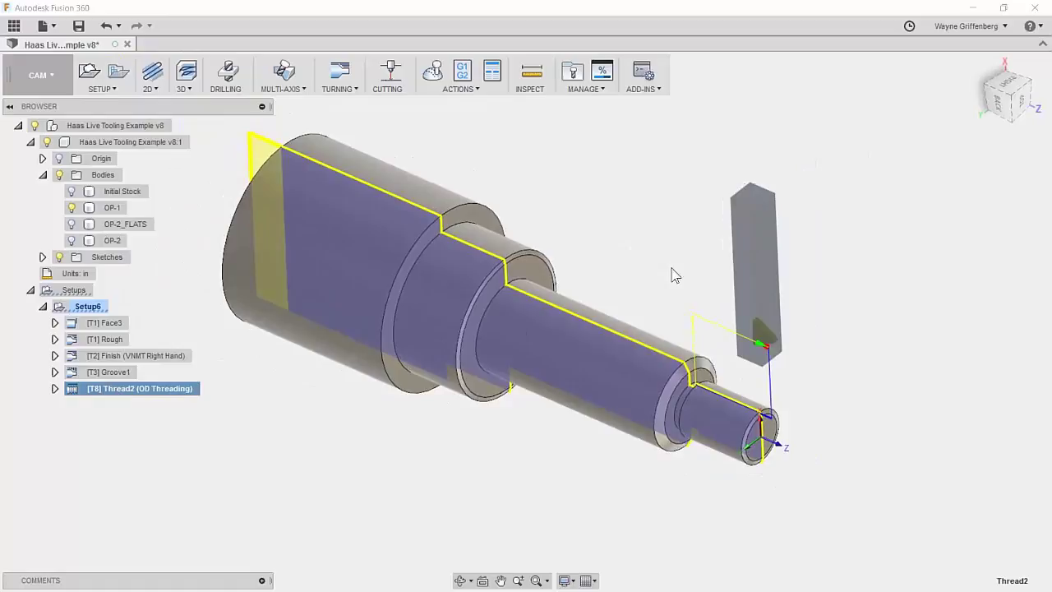
left_click(618, 235)
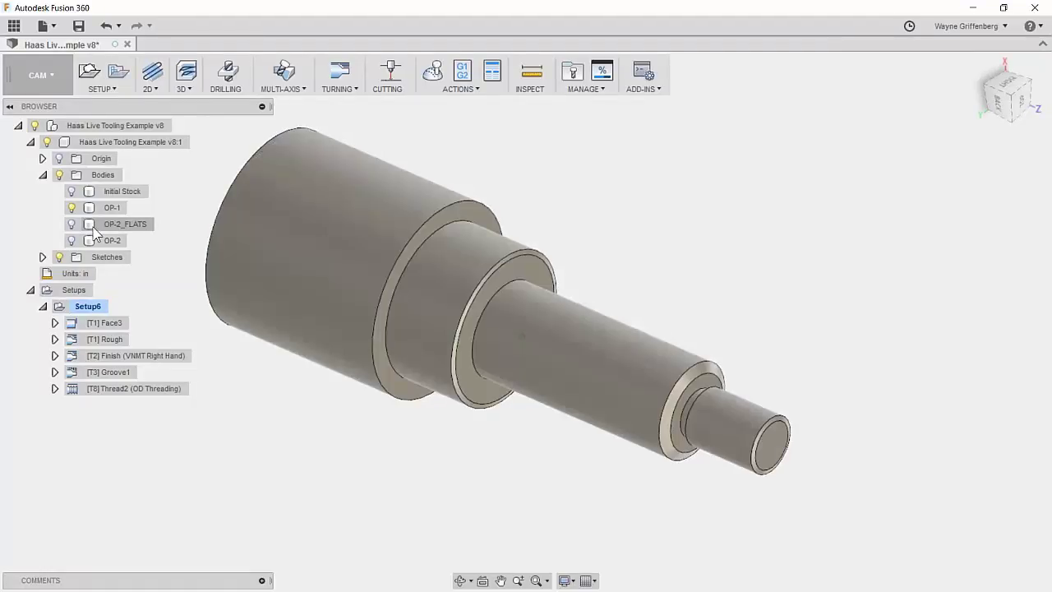
- Show the OP-2_FLATS body and hide the OP-1 body
left_click(72, 224)
left_click(73, 208)
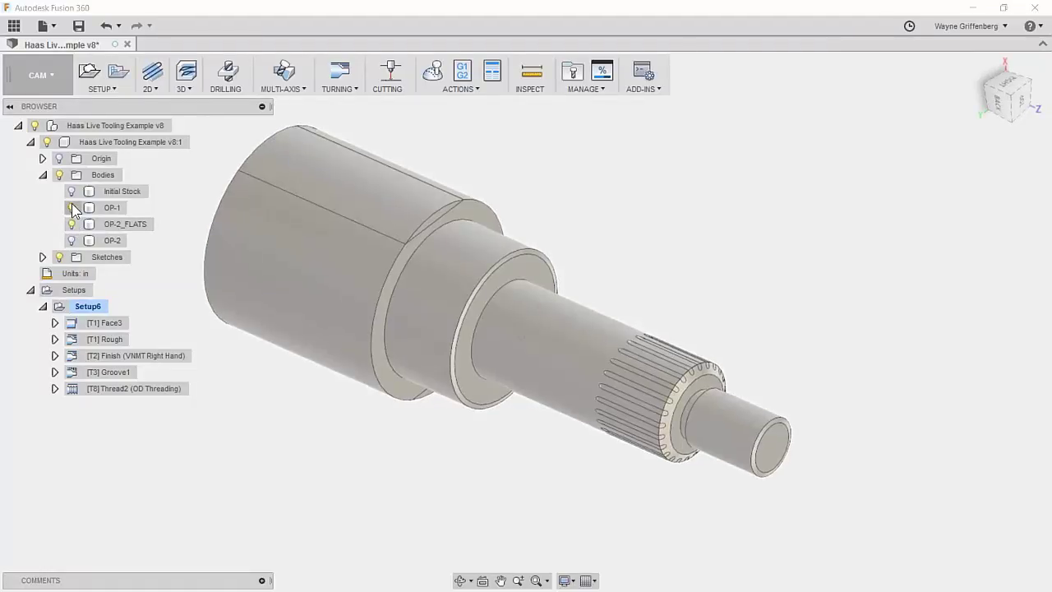
left_click(72, 207)
- Examine the milled flats on the large diameter and the spline slots around the chamfered shoulder of OP-2_FLATS
scroll(680, 392, "up", 3)
scroll(687, 396, "up", 4)
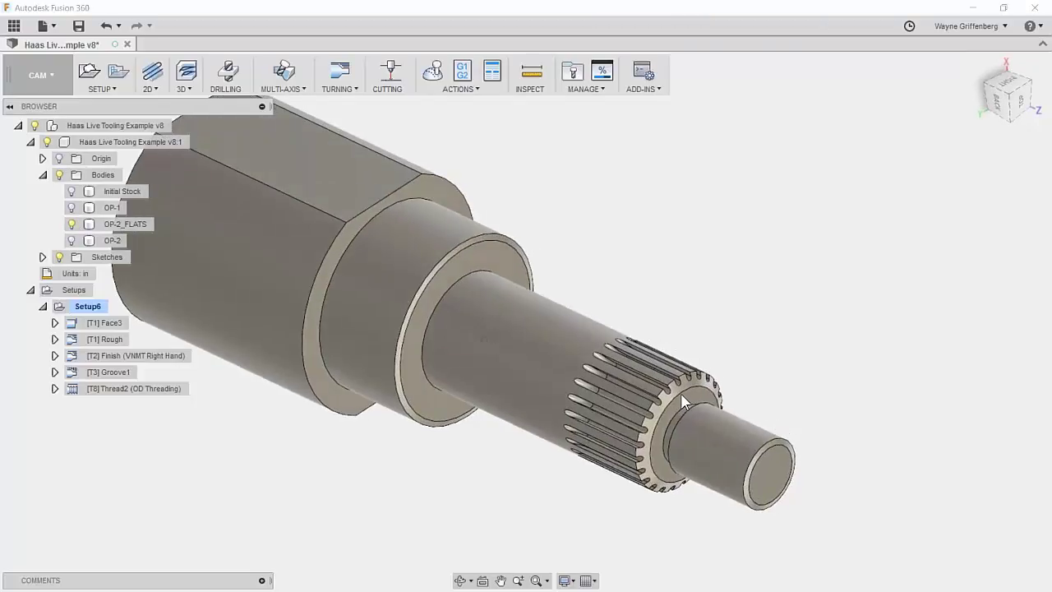
middle_click_drag(703, 344, 732, 284, "shift")
scroll(680, 435, "down", 2)
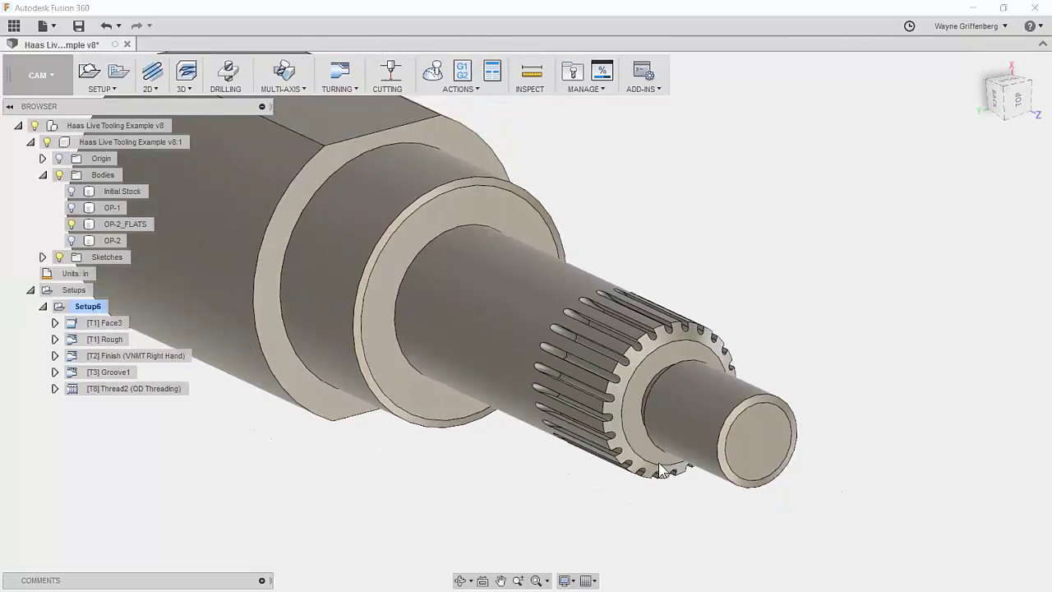
scroll(659, 393, "up", 2)
scroll(661, 400, "down", 1)
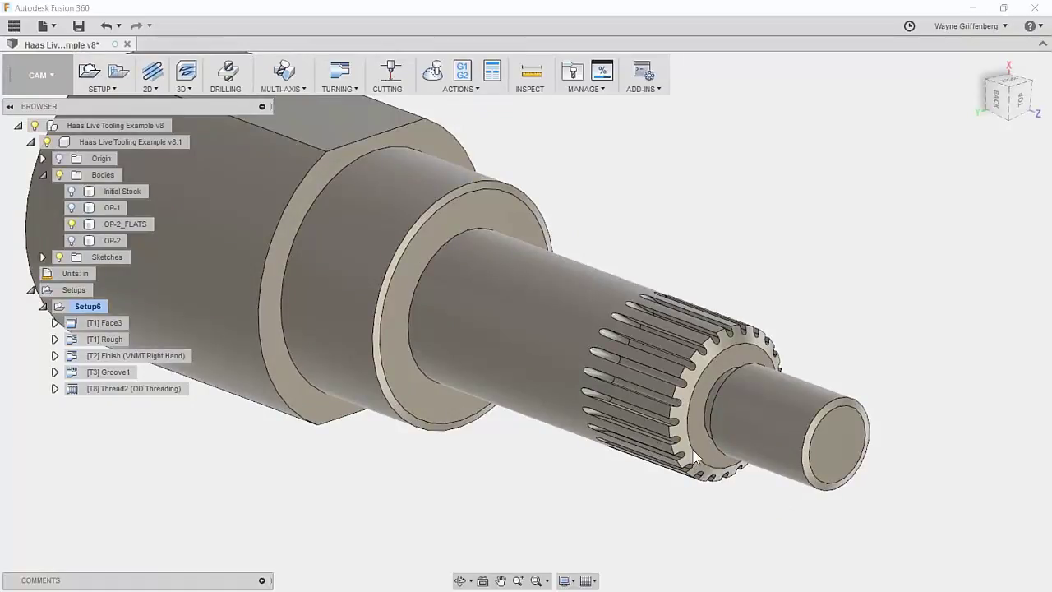
middle_click_drag(693, 457, 646, 469, "shift")
scroll(518, 288, "down", 2)
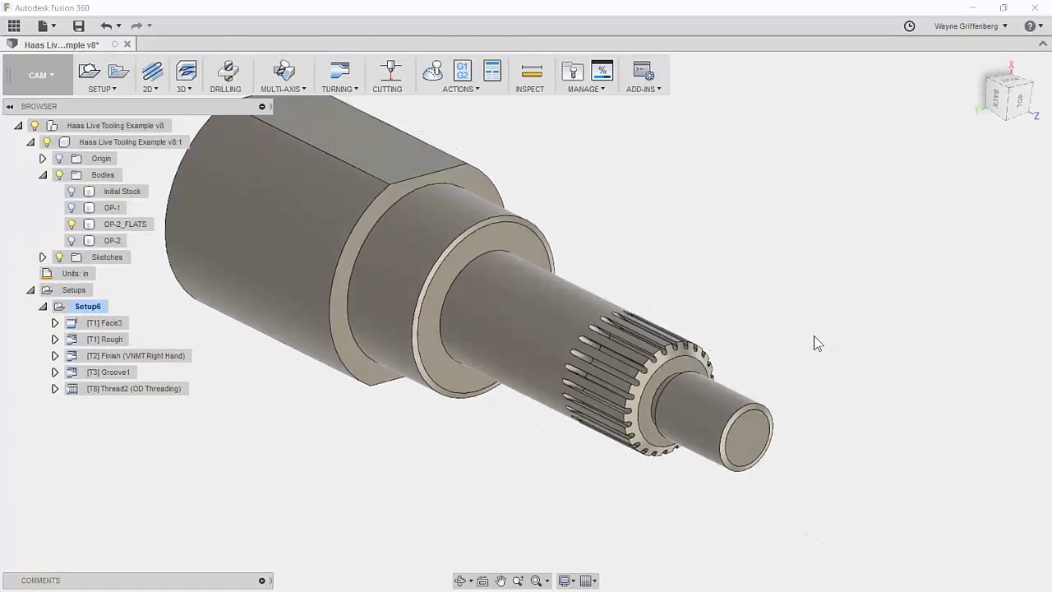
scroll(770, 323, "up", 3)
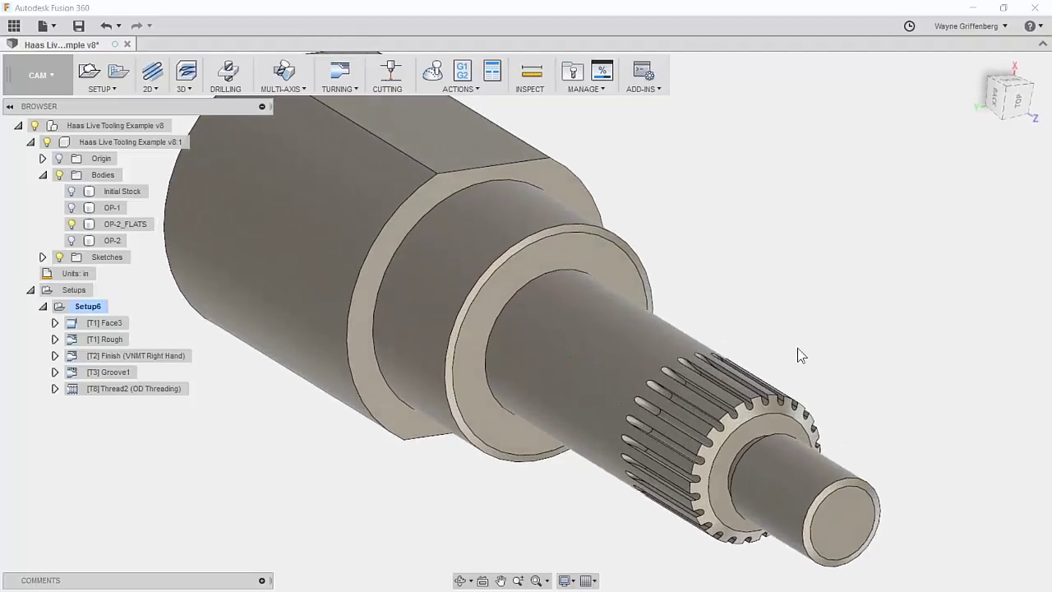
middle_click_drag(798, 349, 750, 412, "shift")
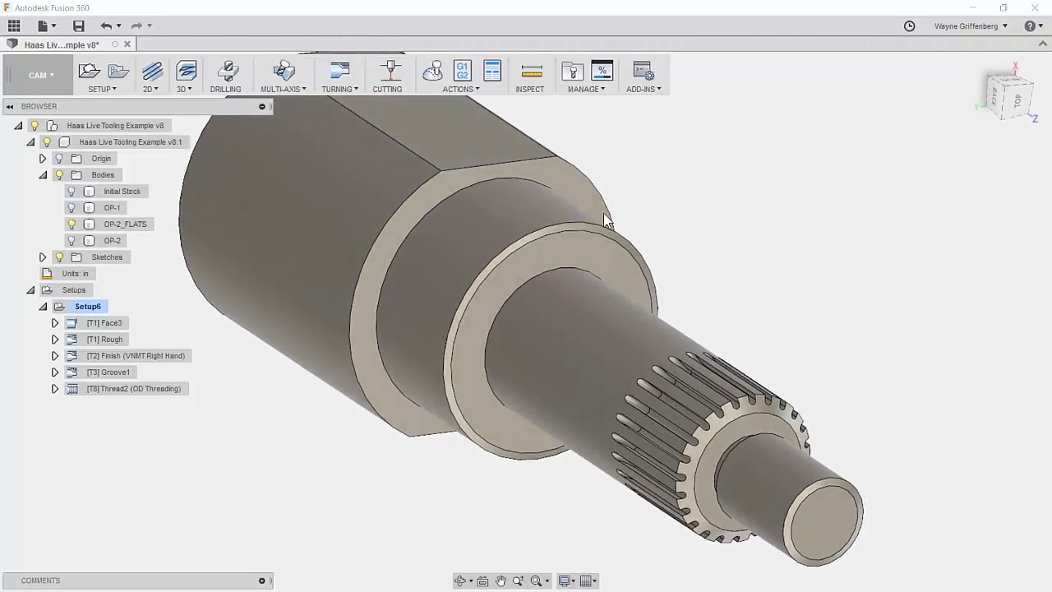
middle_click_drag(666, 365, 730, 291, "shift")
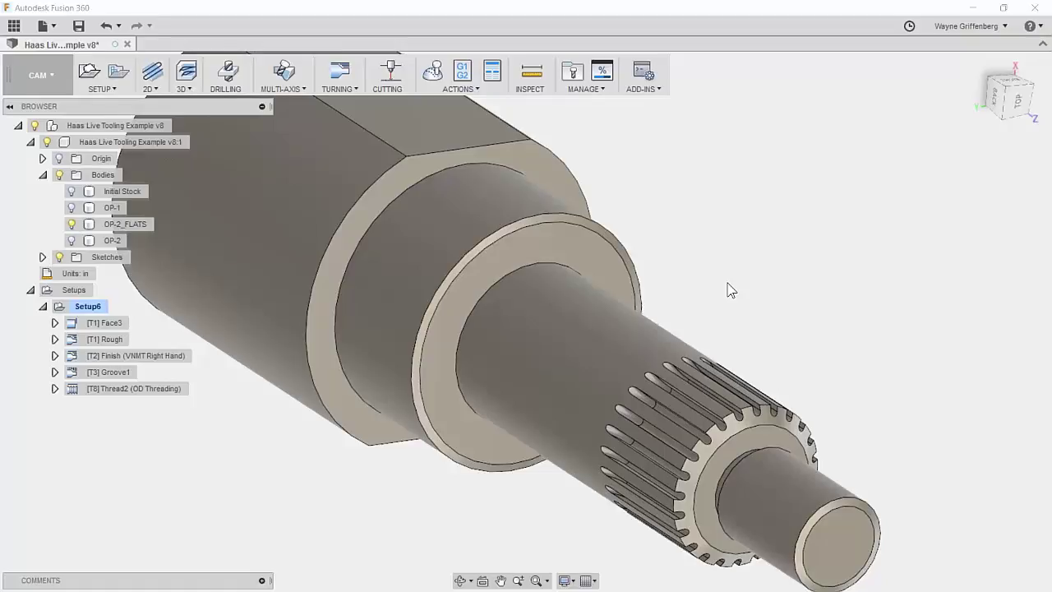
scroll(773, 273, "down", 2)
scroll(773, 273, "up", 1)
middle_click_drag(773, 280, 674, 330, "shift")
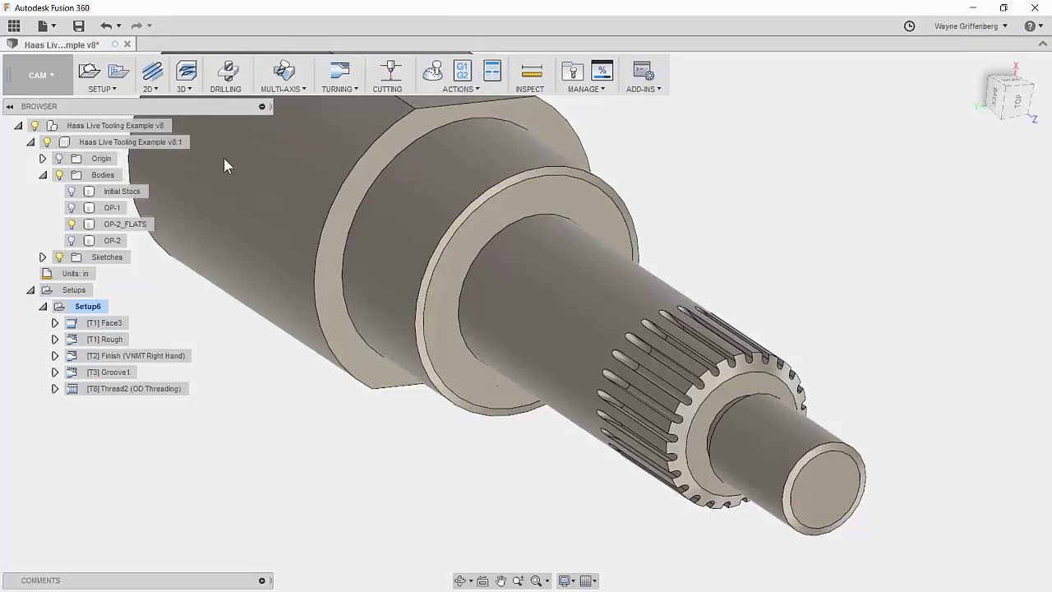
left_click(152, 90)
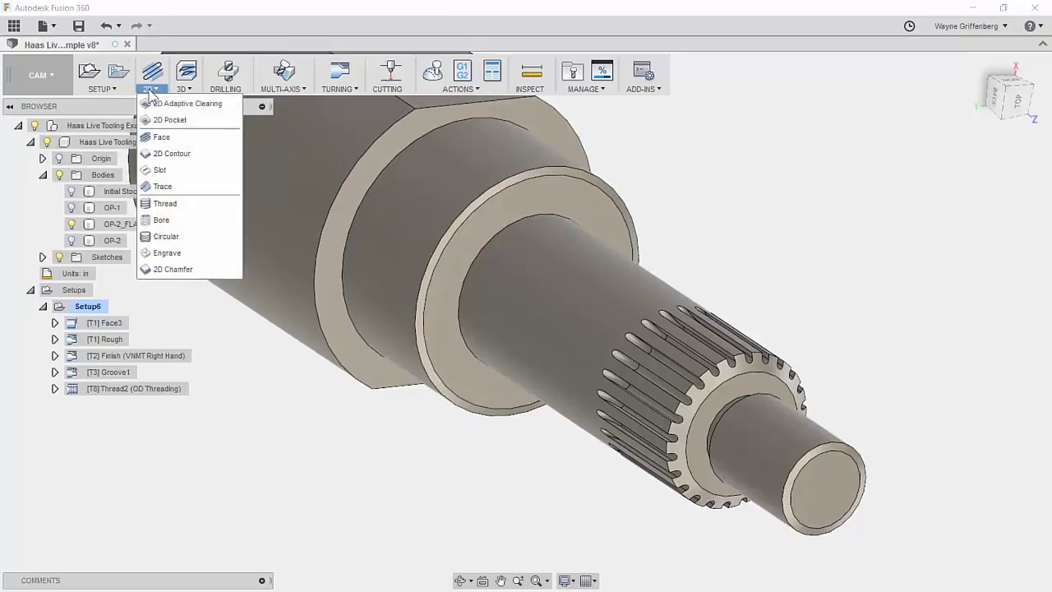
left_click(151, 90)
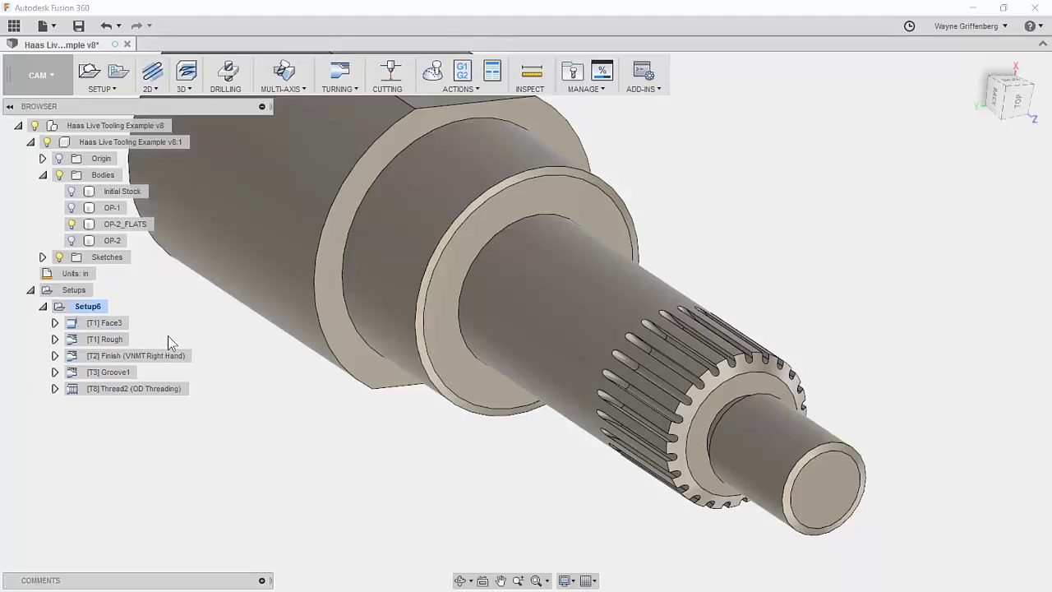
- Create a 2D Trace operation for the spline slots and show its geometry settings
left_click(149, 89)
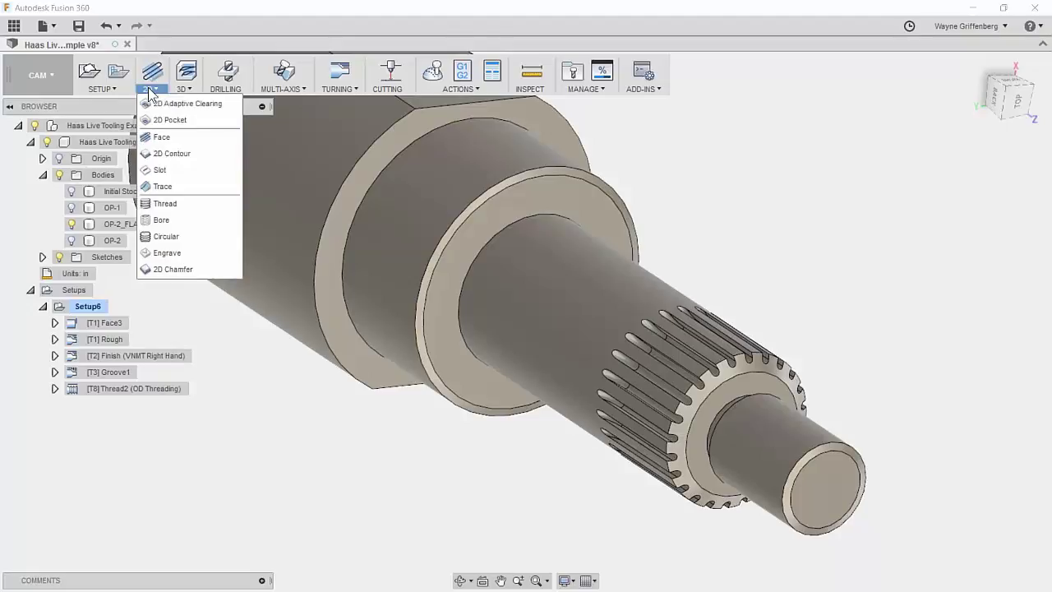
left_click(156, 186)
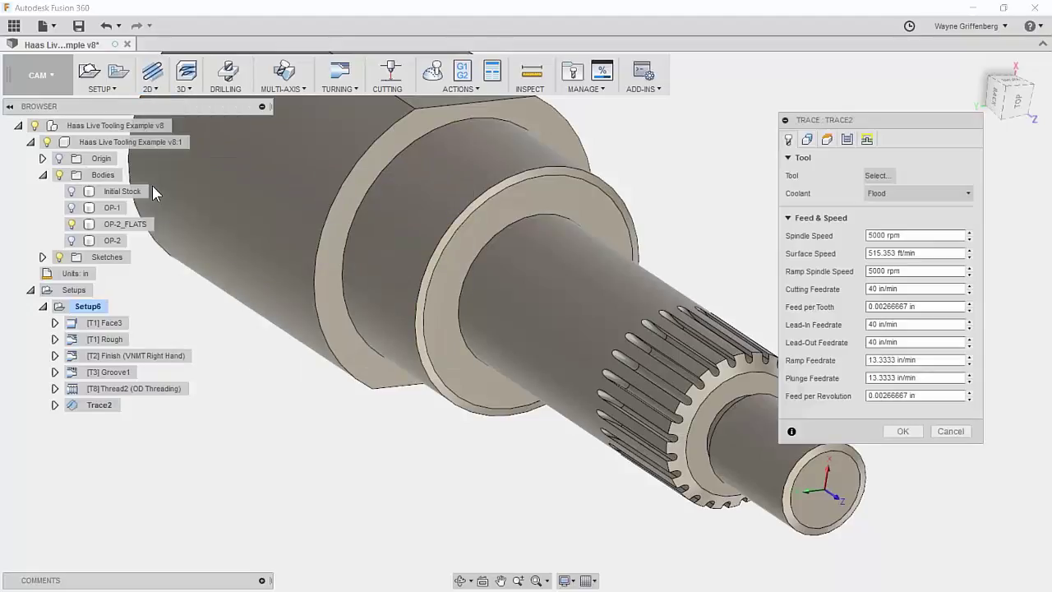
scroll(580, 238, "up", 5)
scroll(637, 246, "down", 5)
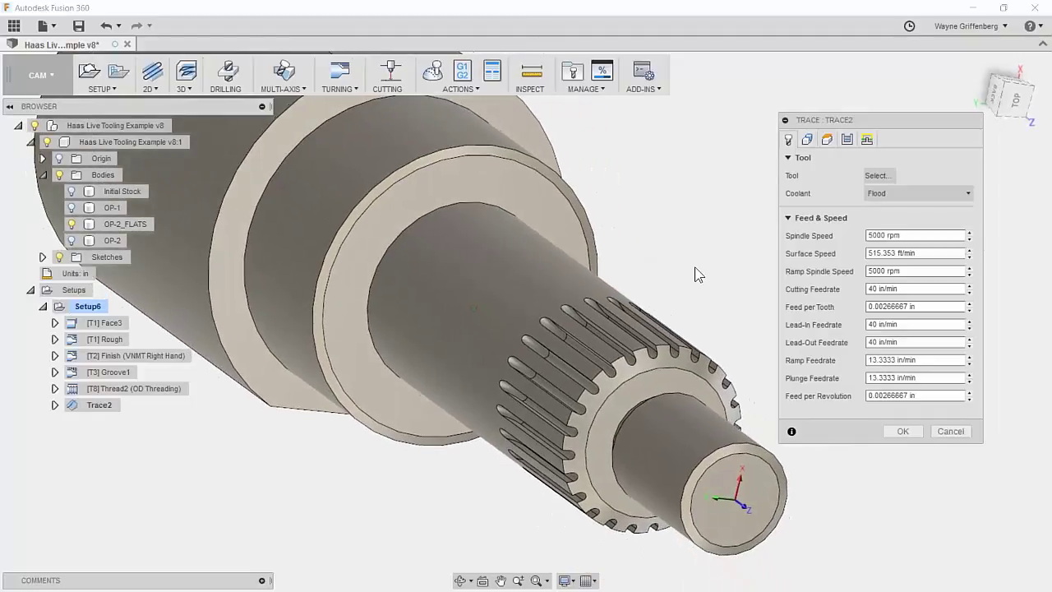
middle_click_drag(695, 275, 670, 288, "shift")
middle_click_drag(681, 190, 709, 216, "shift")
scroll(682, 205, "up", 1)
scroll(681, 202, "down", 1)
scroll(707, 205, "down", 2)
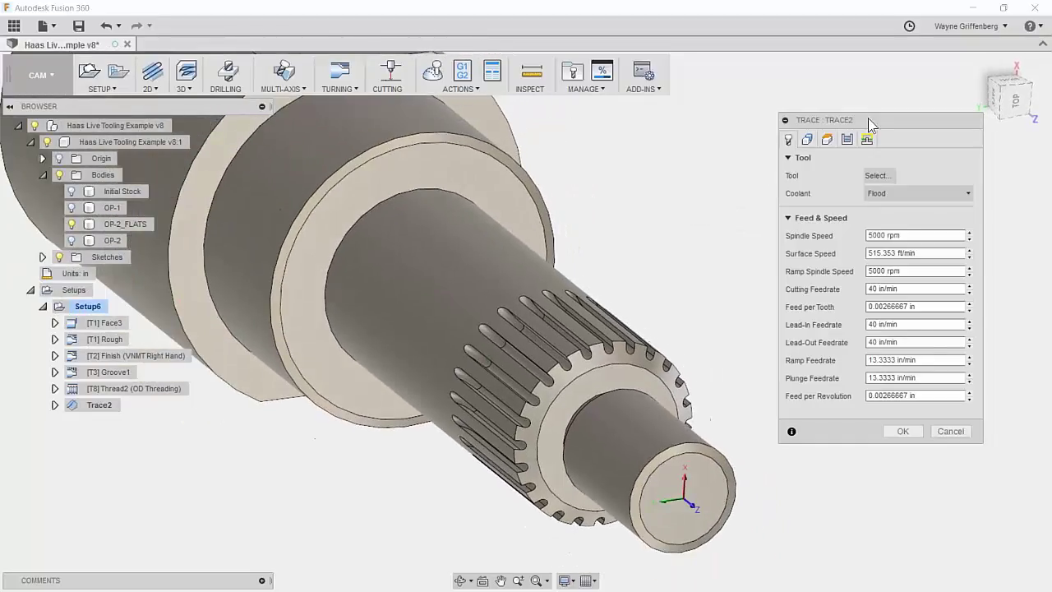
left_click_drag(869, 122, 906, 125)
left_click(845, 143)
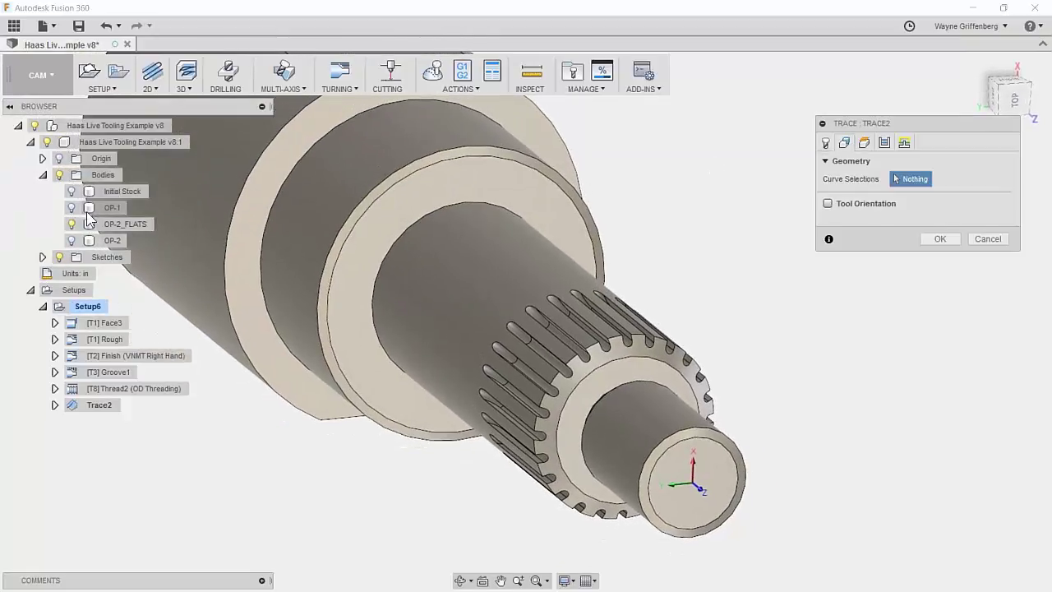
- List the model's sketches and examine the Slot Sweep path along the spline slots on OP-2_FLATS
left_click(44, 257)
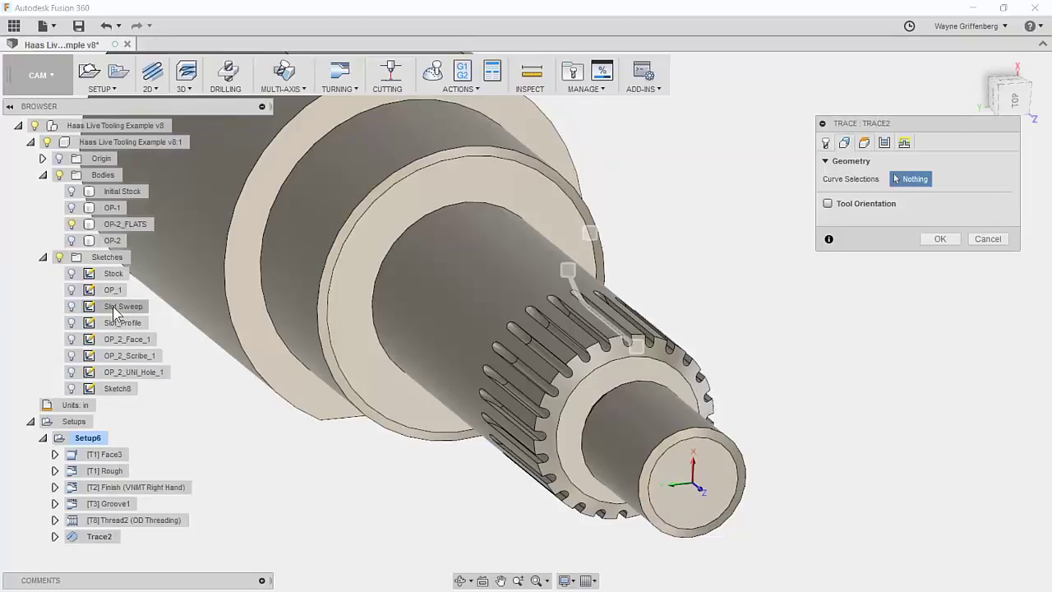
scroll(731, 247, "up", 4)
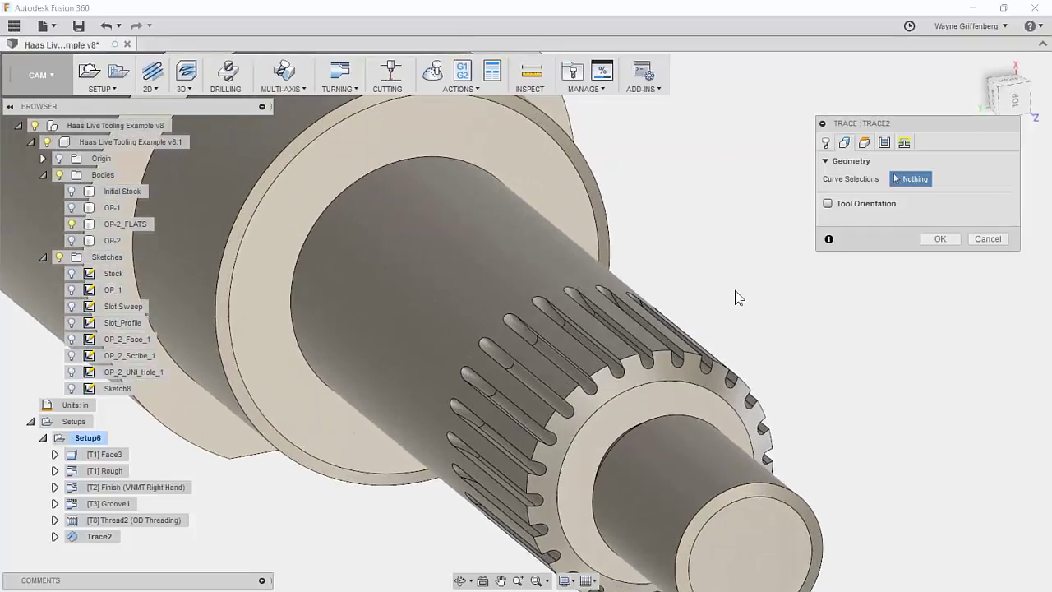
scroll(738, 281, "down", 3)
scroll(734, 282, "down", 2)
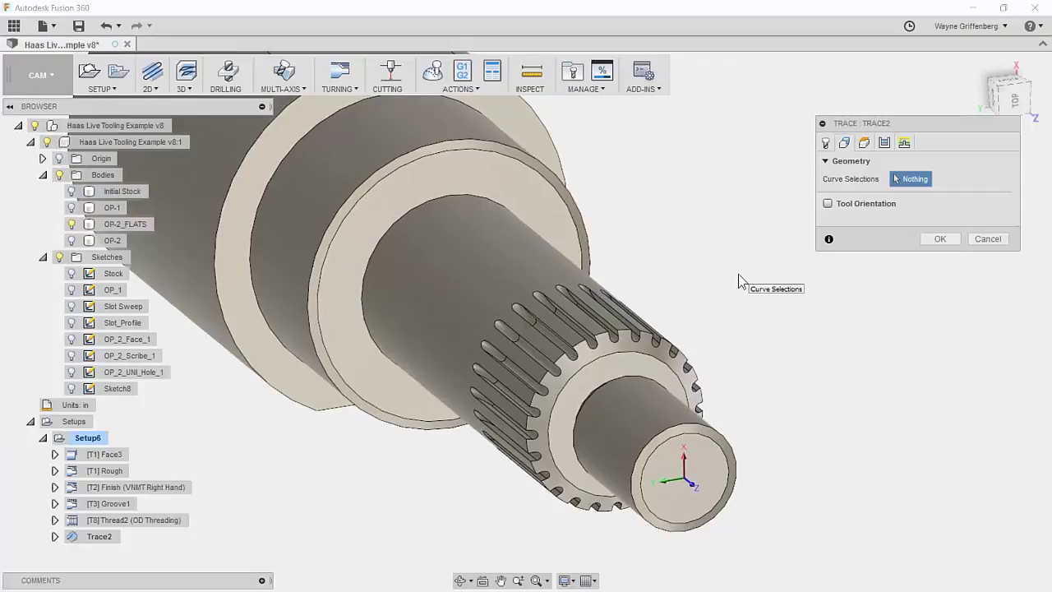
middle_click_drag(717, 317, 747, 383, "shift")
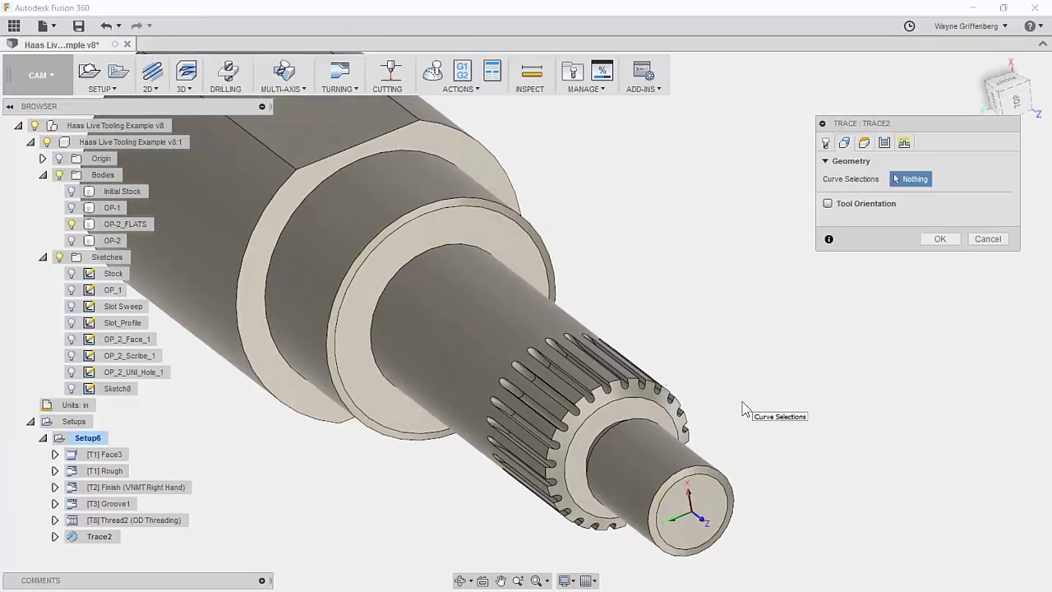
scroll(744, 411, "down", 3)
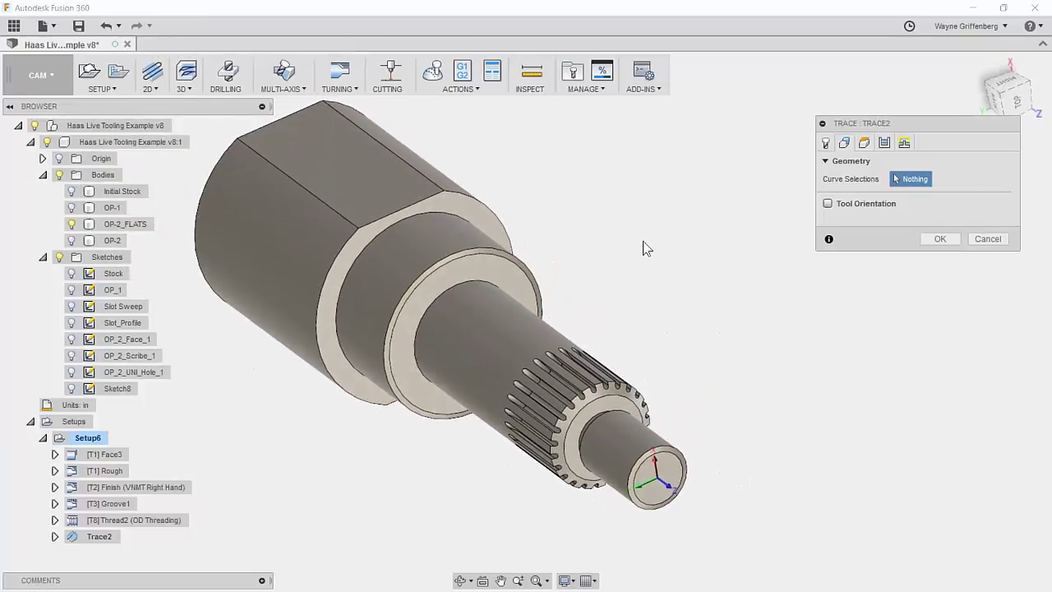
scroll(648, 399, "up", 3)
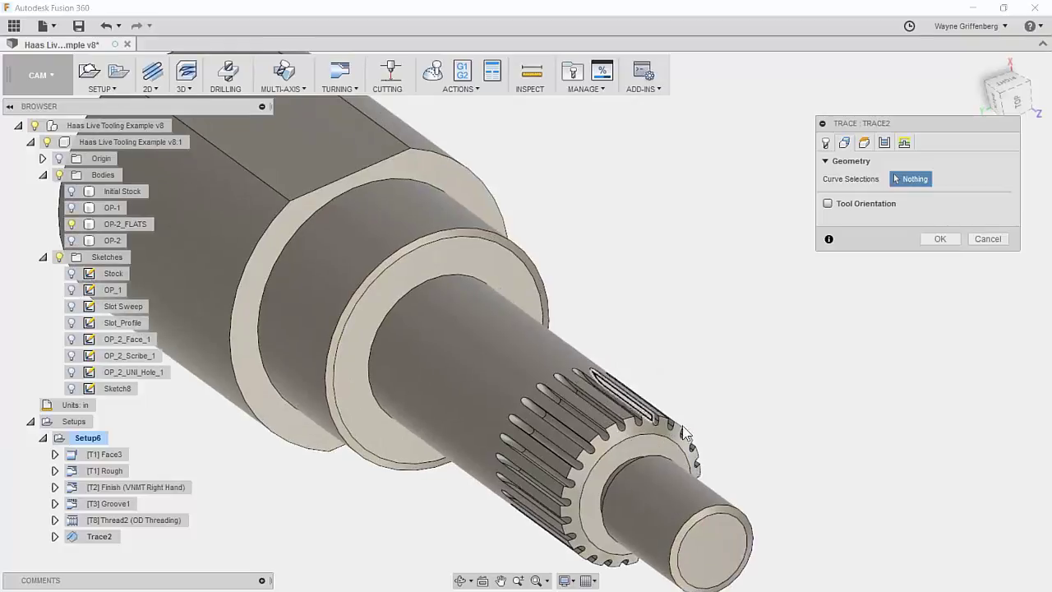
scroll(718, 434, "down", 3)
scroll(716, 335, "up", 4)
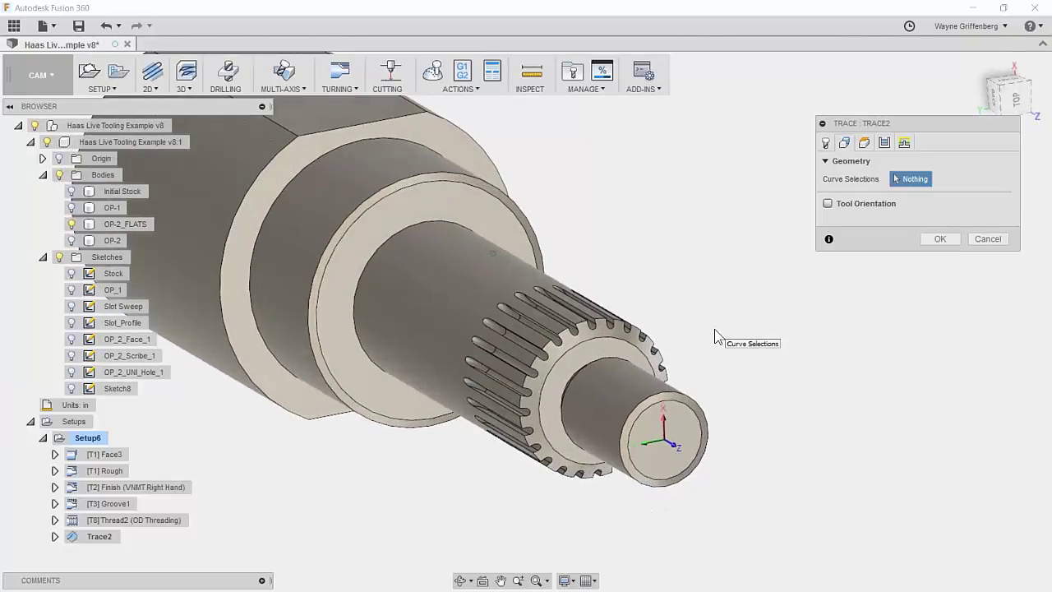
- Enable tool orientation for the trace and pick the work plane at the shaft's small end that points the Z axis radially
left_click(828, 203)
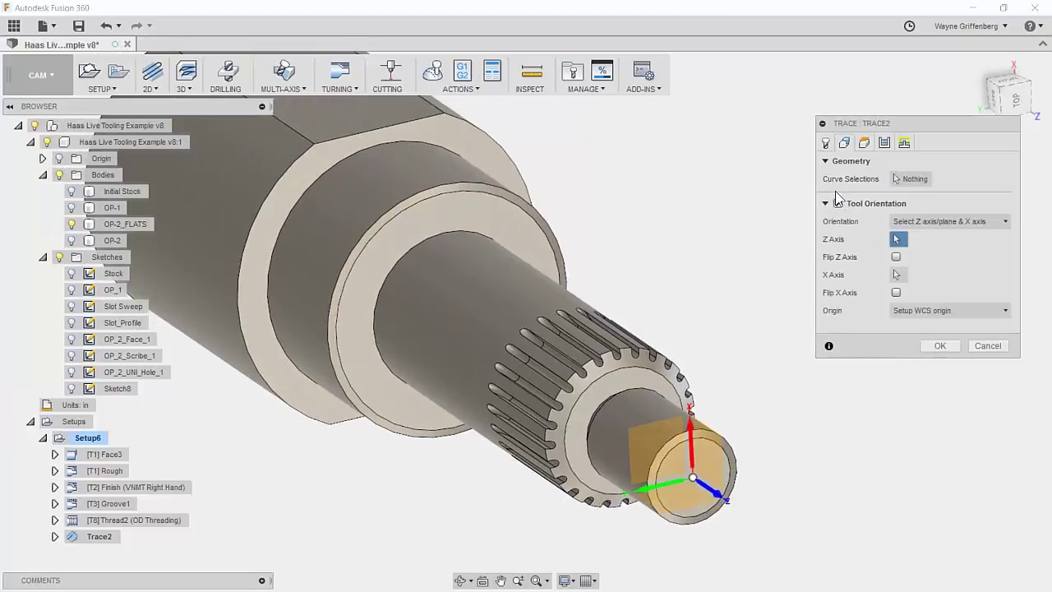
scroll(833, 203, "up", 2)
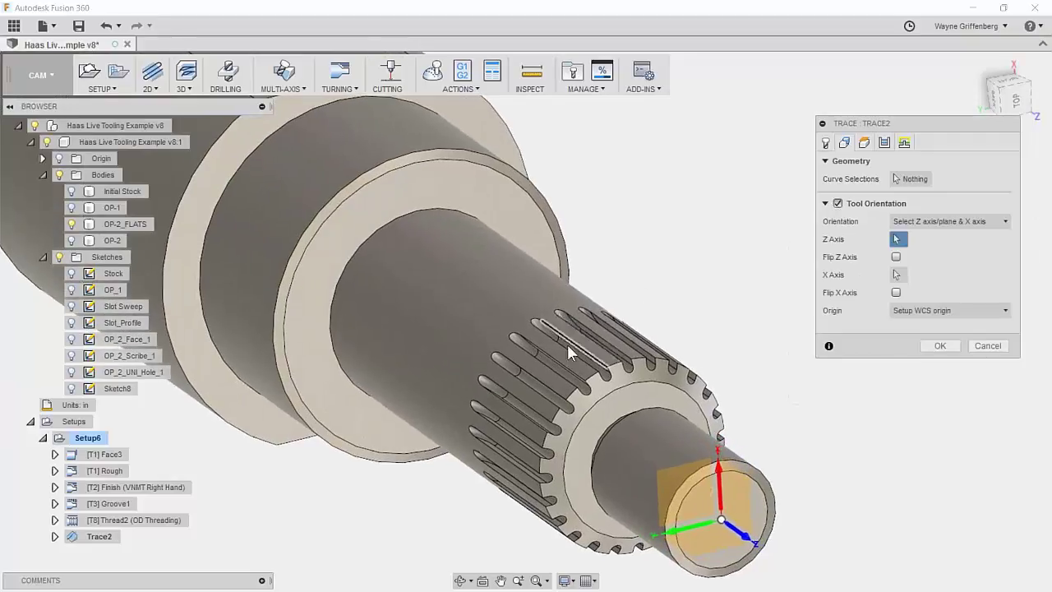
scroll(613, 342, "down", 1)
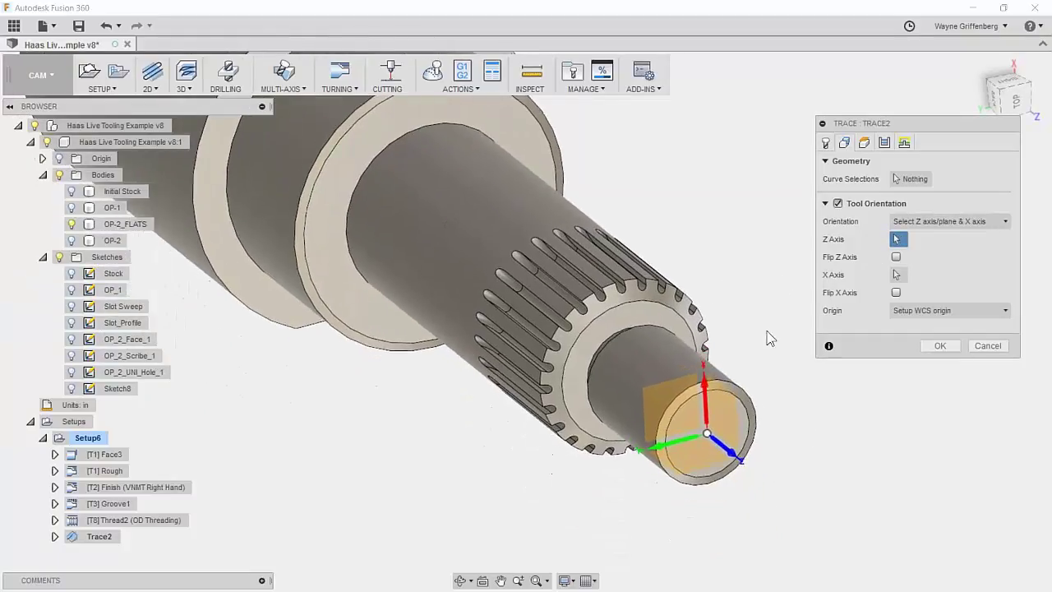
middle_click_drag(810, 473, 837, 383, "shift")
left_click(736, 487)
scroll(818, 288, "up", 2)
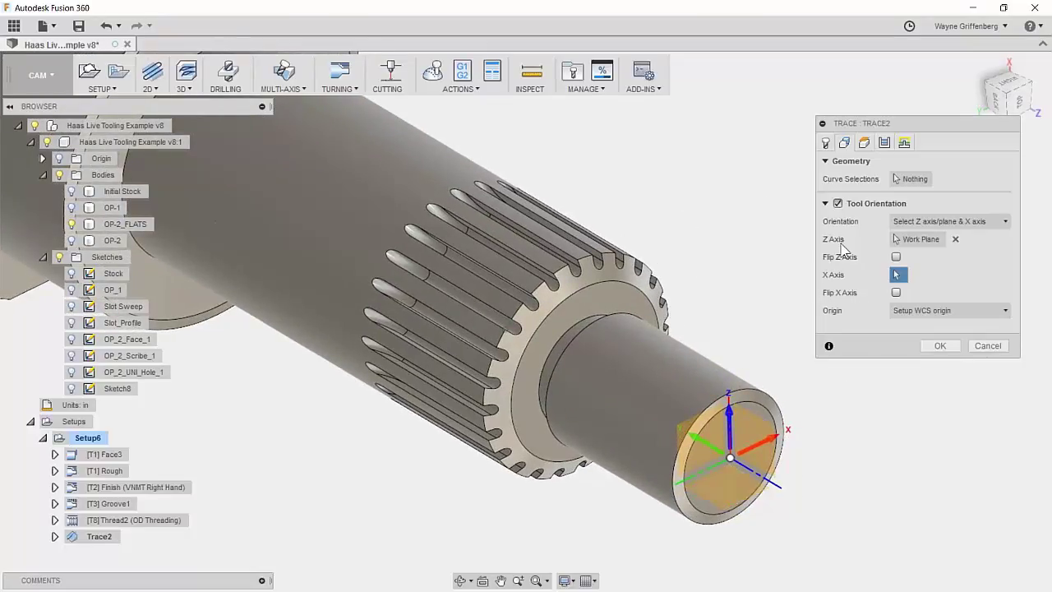
mouse_move(938, 239)
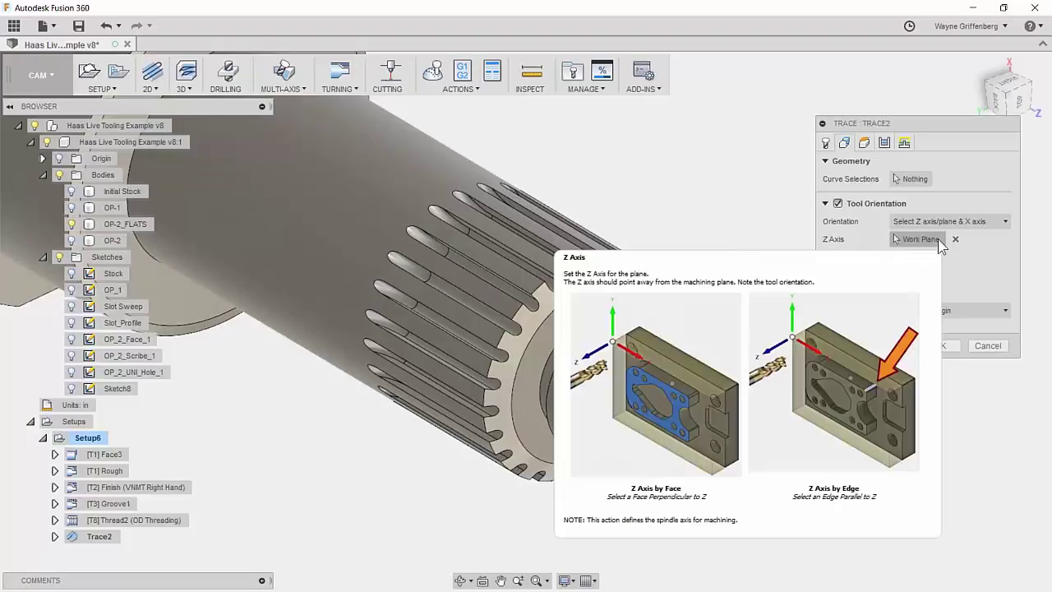
- Select the Slot Sweep sketch as the trace's curve chain and check the path along the slot
left_click(908, 179)
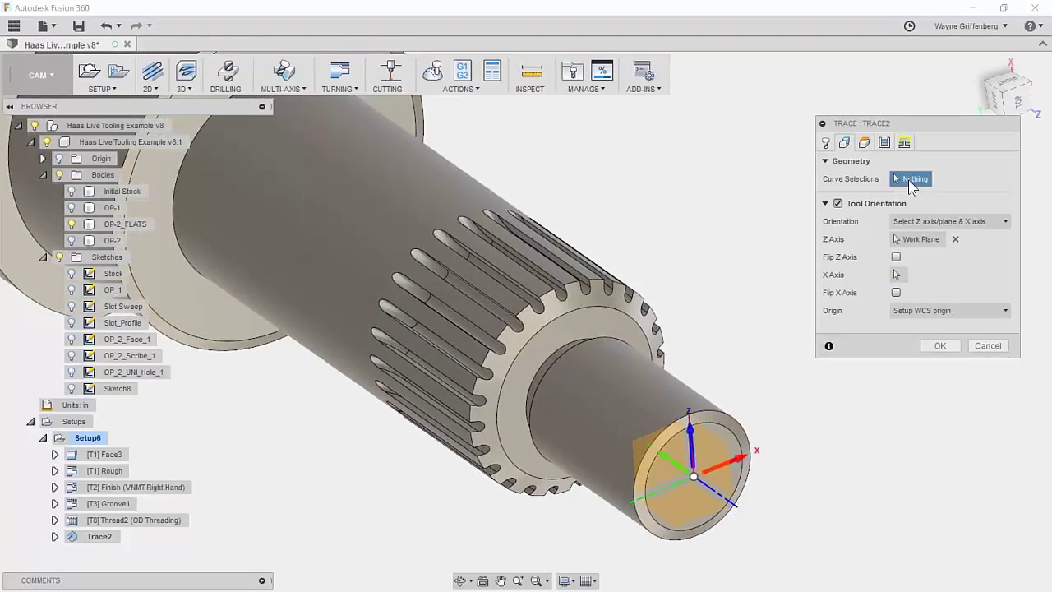
scroll(510, 247, "up", 5)
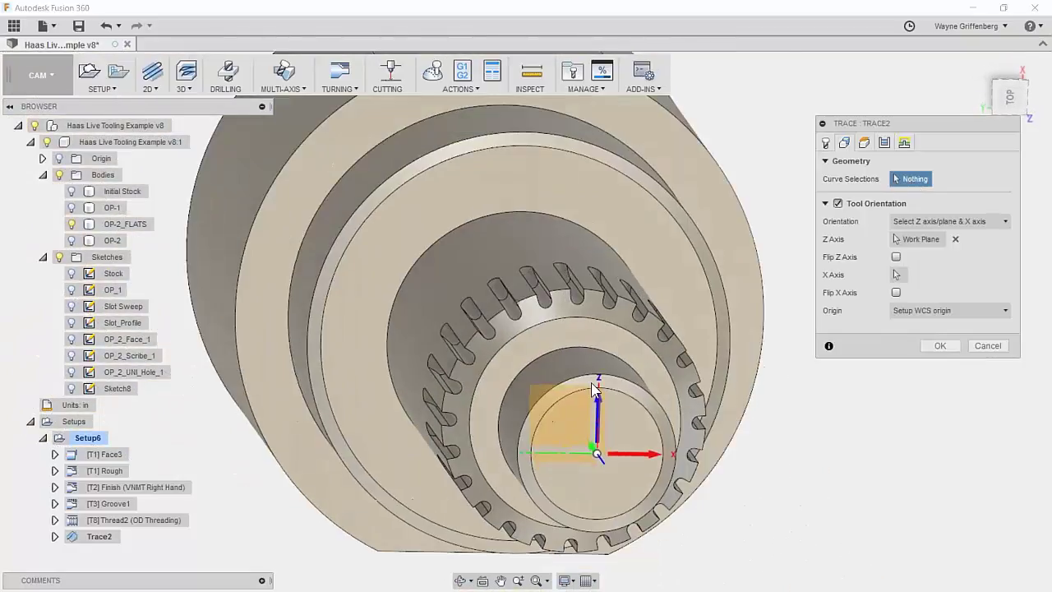
middle_click_drag(591, 299, 643, 413, "shift")
scroll(611, 269, "up", 4)
middle_click_drag(613, 326, 689, 366, "shift")
scroll(691, 361, "down", 5)
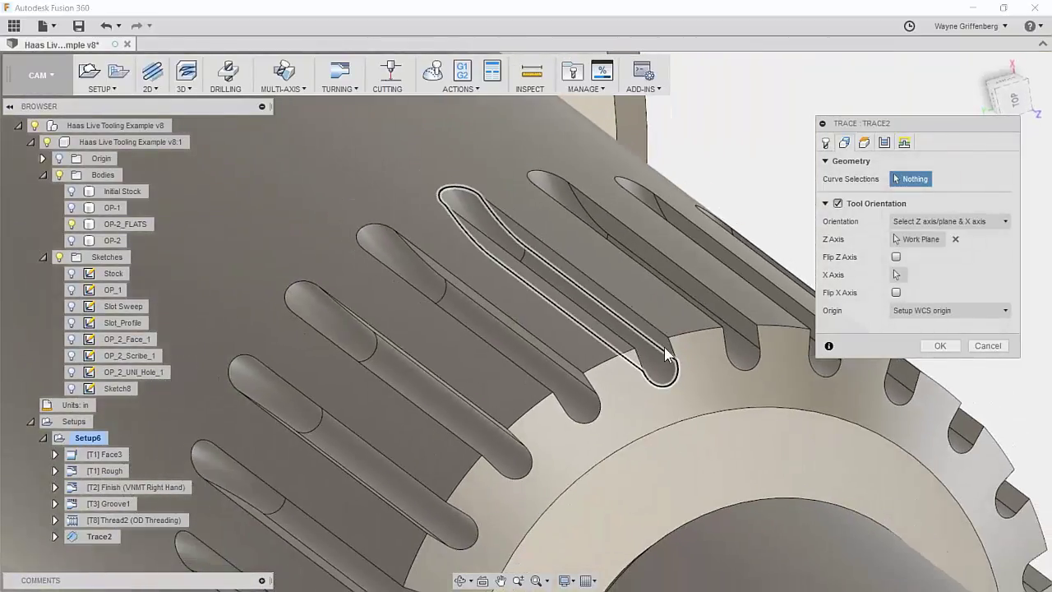
scroll(666, 355, "down", 1)
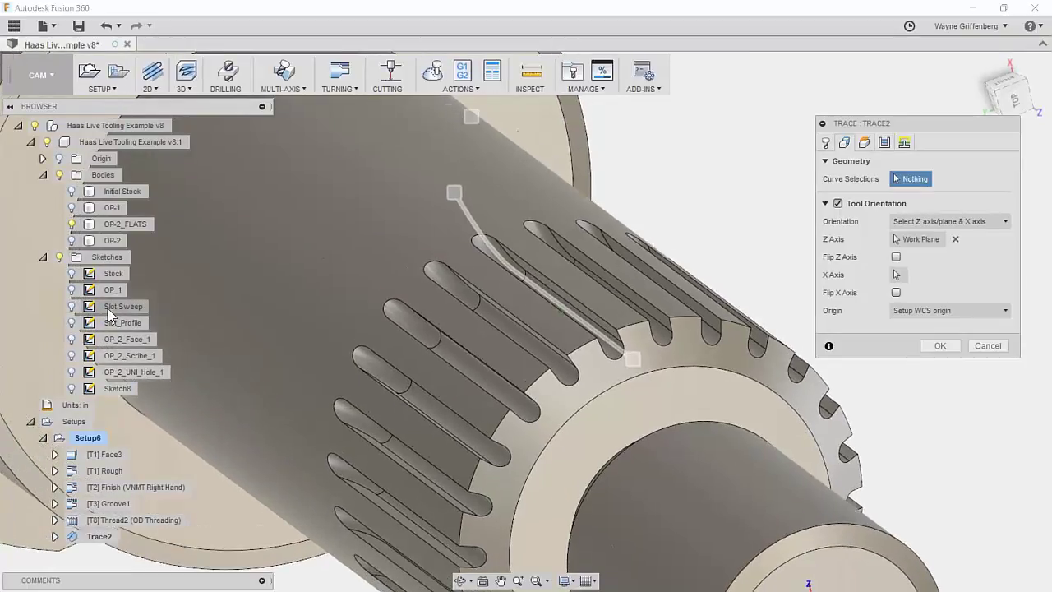
left_click(108, 309)
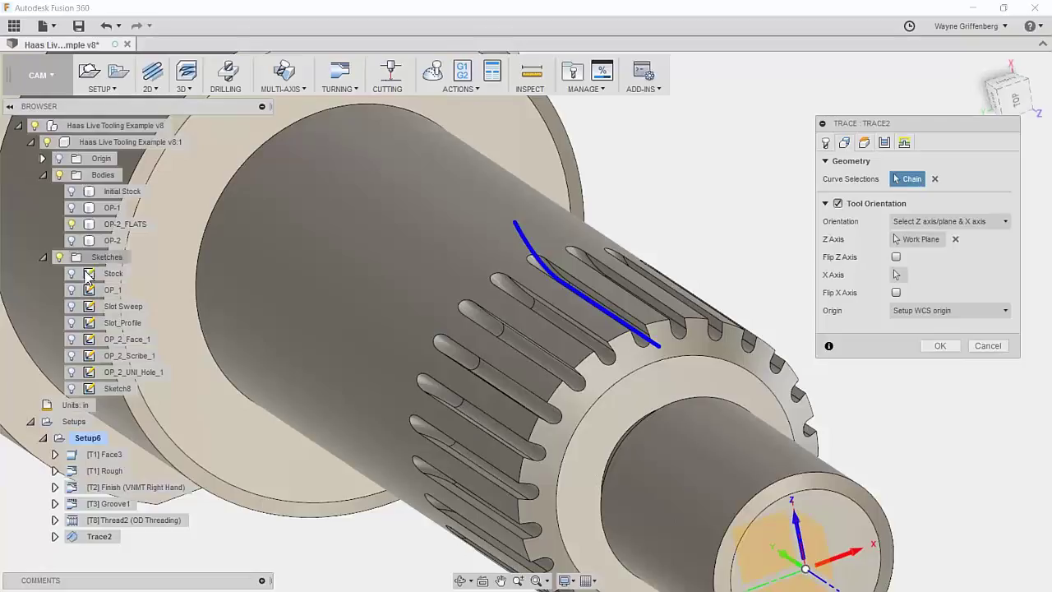
scroll(719, 242, "up", 3)
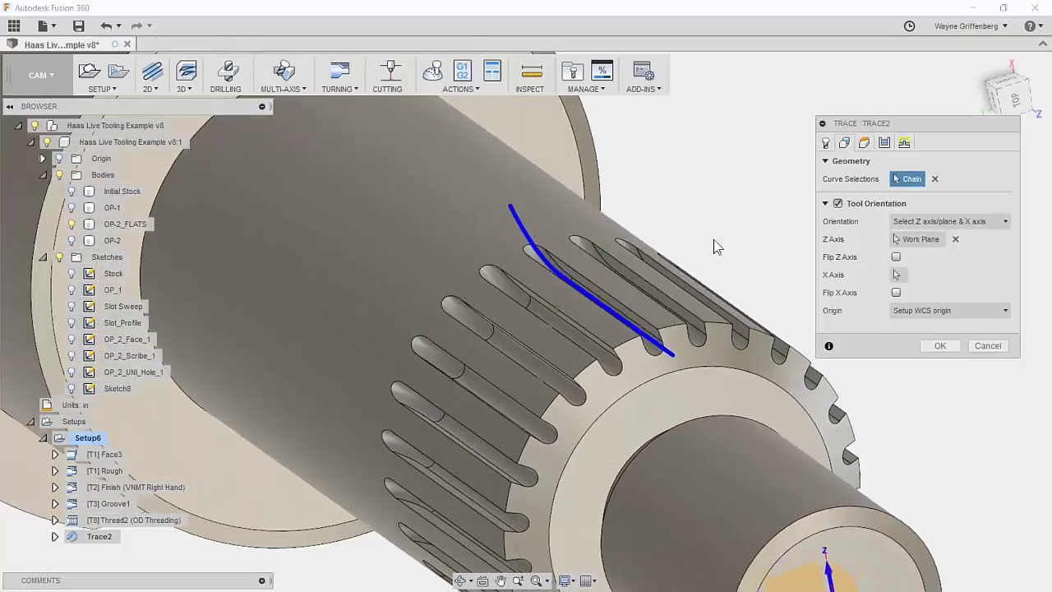
middle_click_drag(725, 228, 707, 345, "shift")
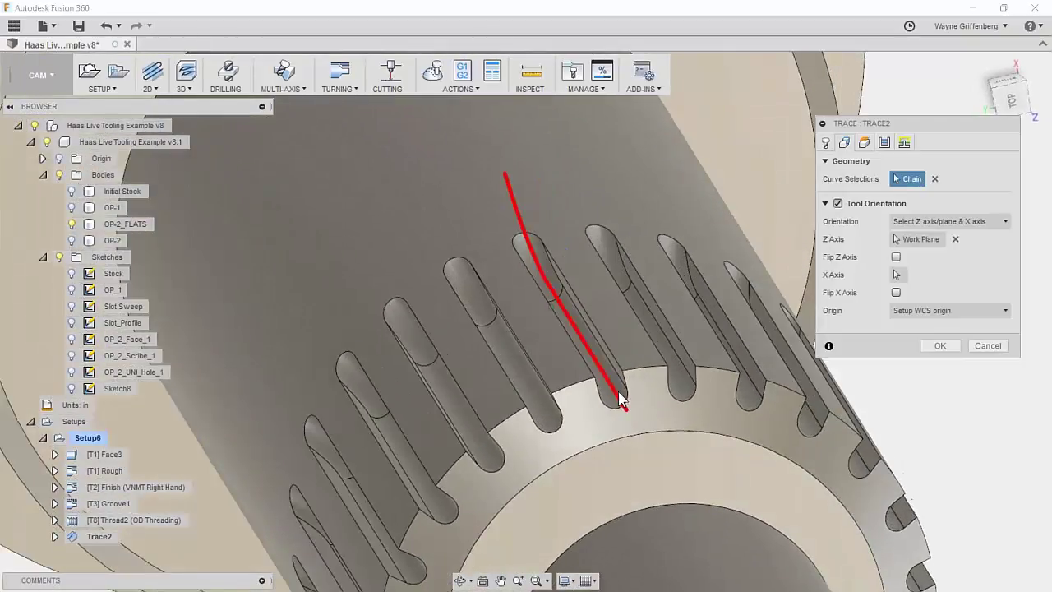
middle_click_drag(545, 254, 513, 246, "shift")
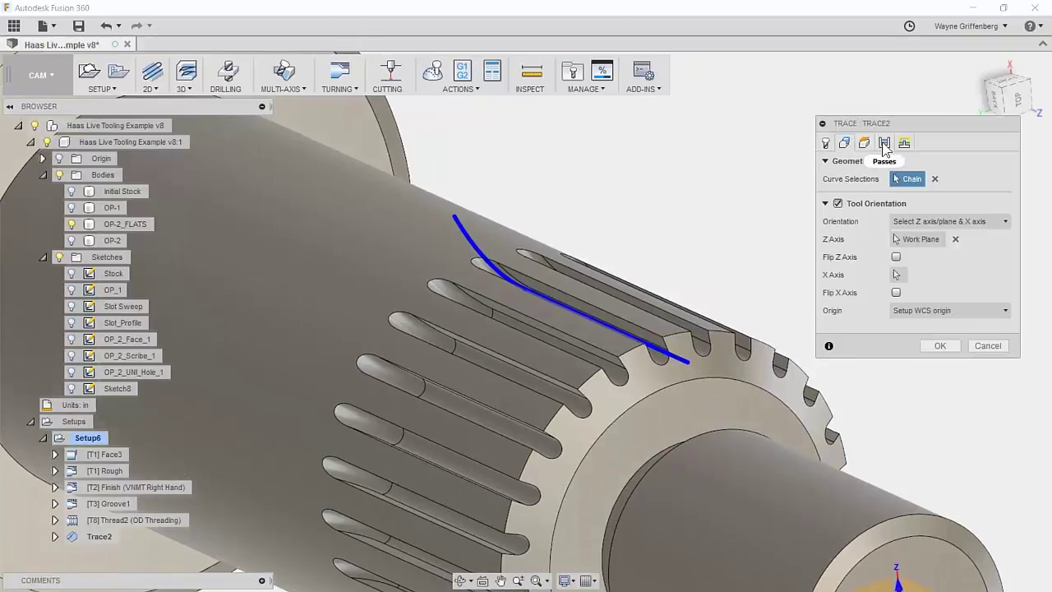
- Review the sideways compensation options in the trace's passes settings, keeping Center
left_click(885, 144)
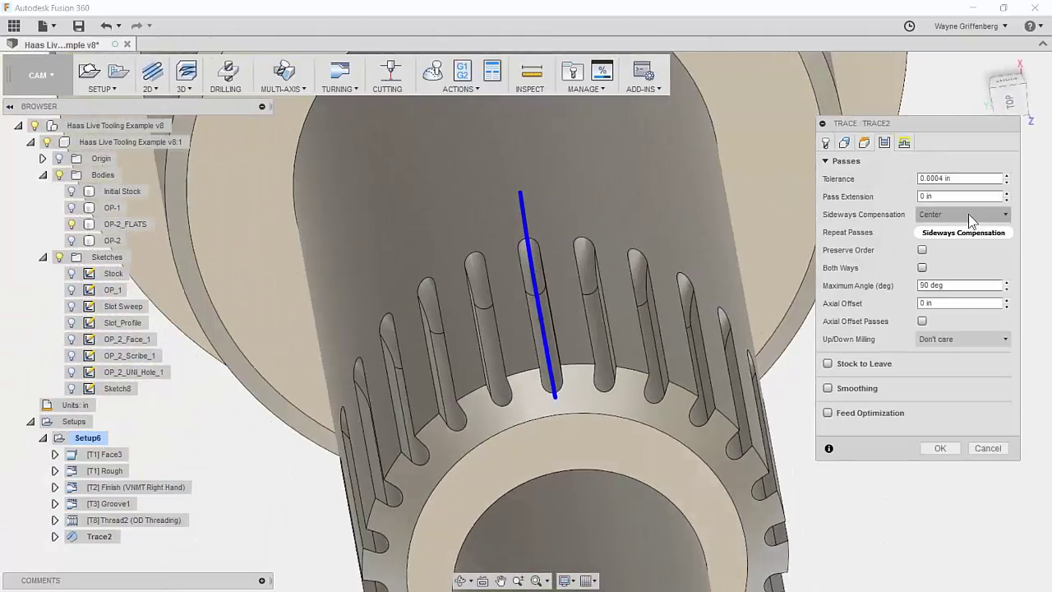
left_click(968, 215)
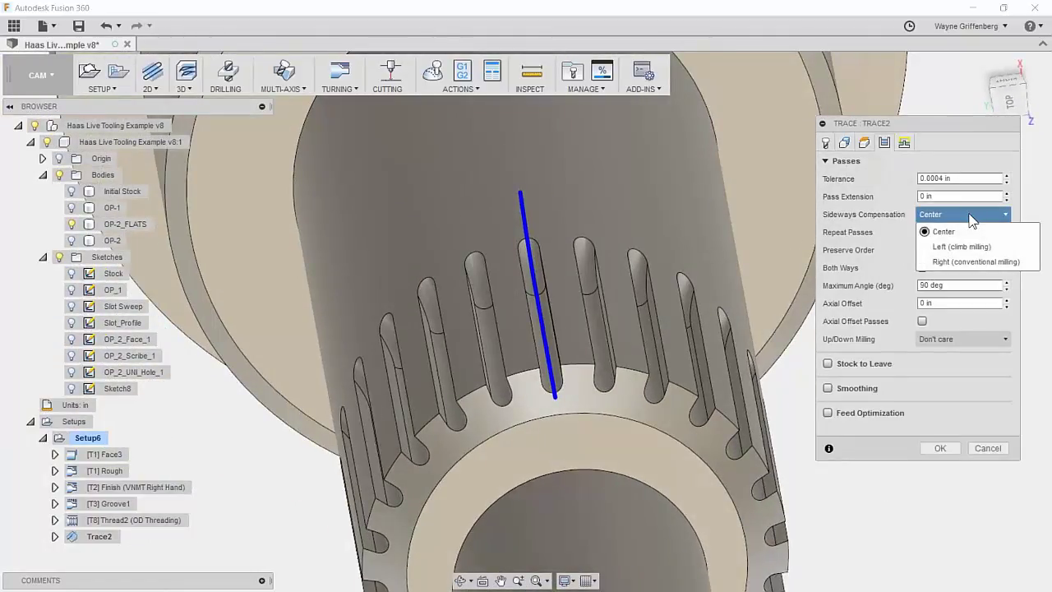
mouse_move(973, 218)
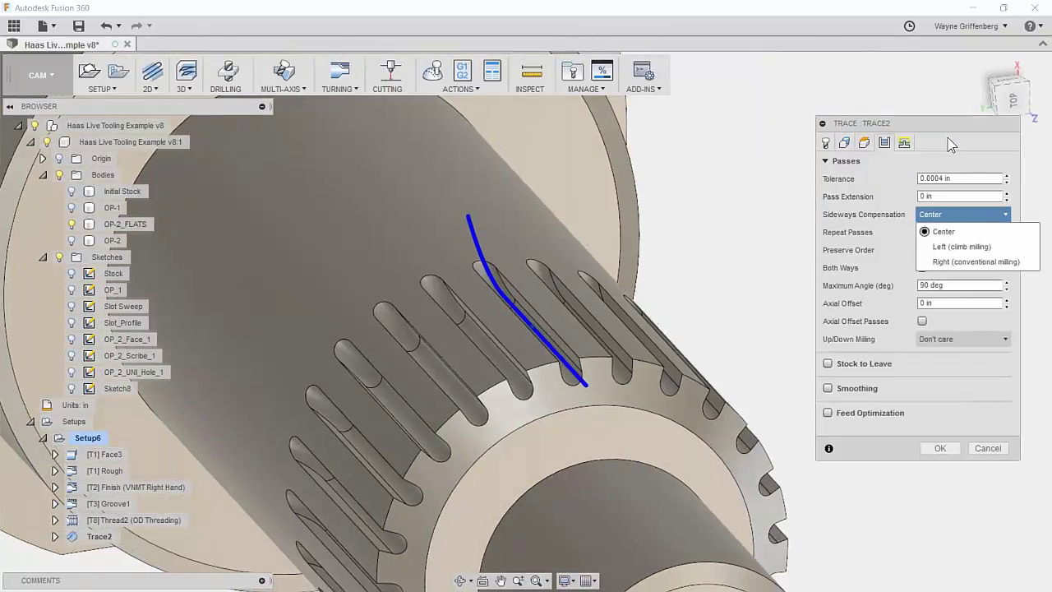
left_click(949, 141)
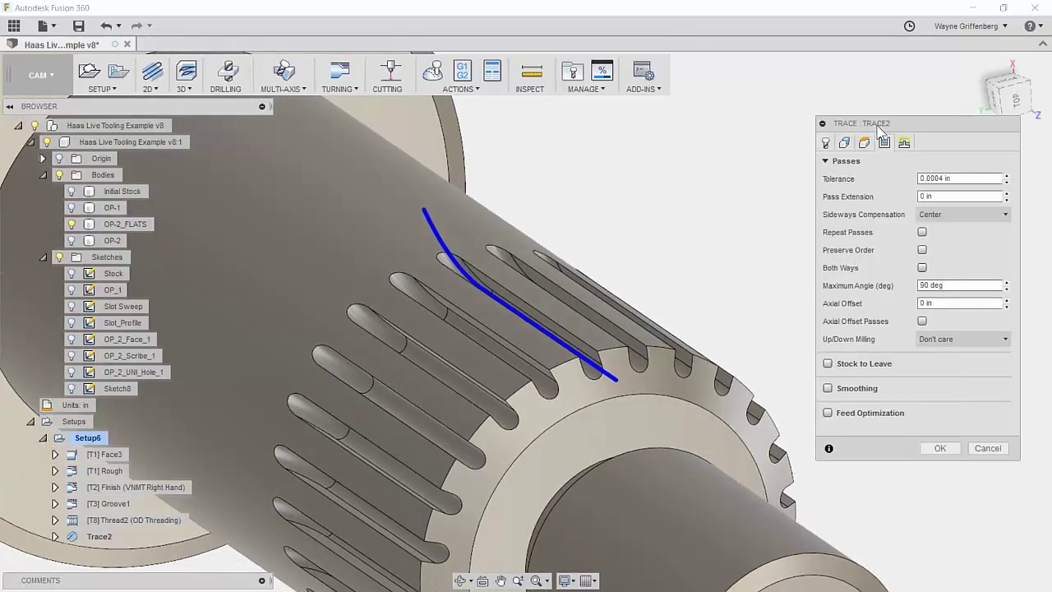
- Assign the 1/8" Ball Endmill from the Haas ST20Y library to the trace, filtering for ball and bull mills, and generate the toolpath
left_click(940, 449)
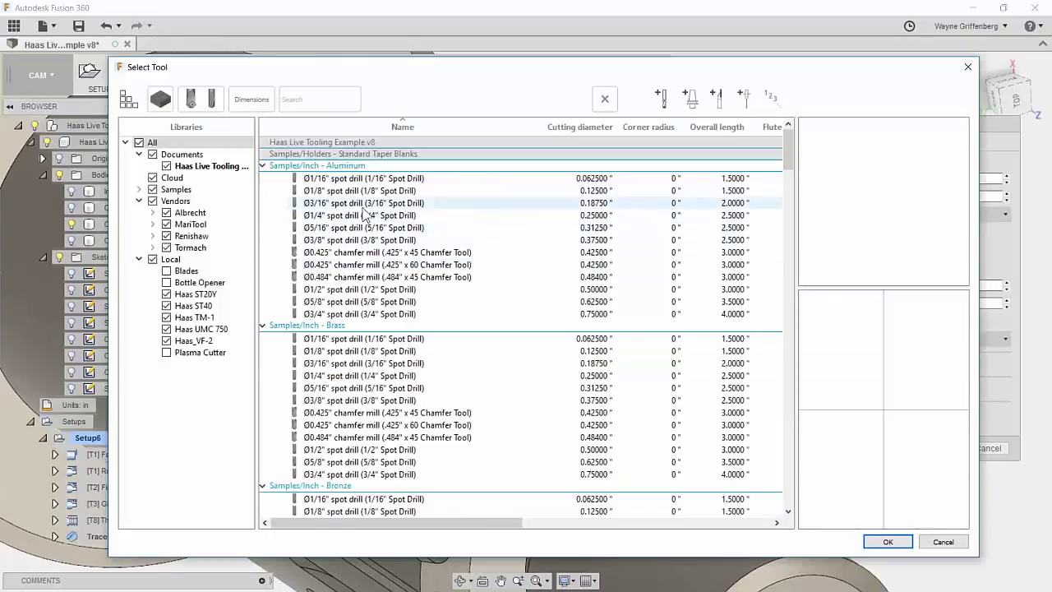
left_click(197, 292)
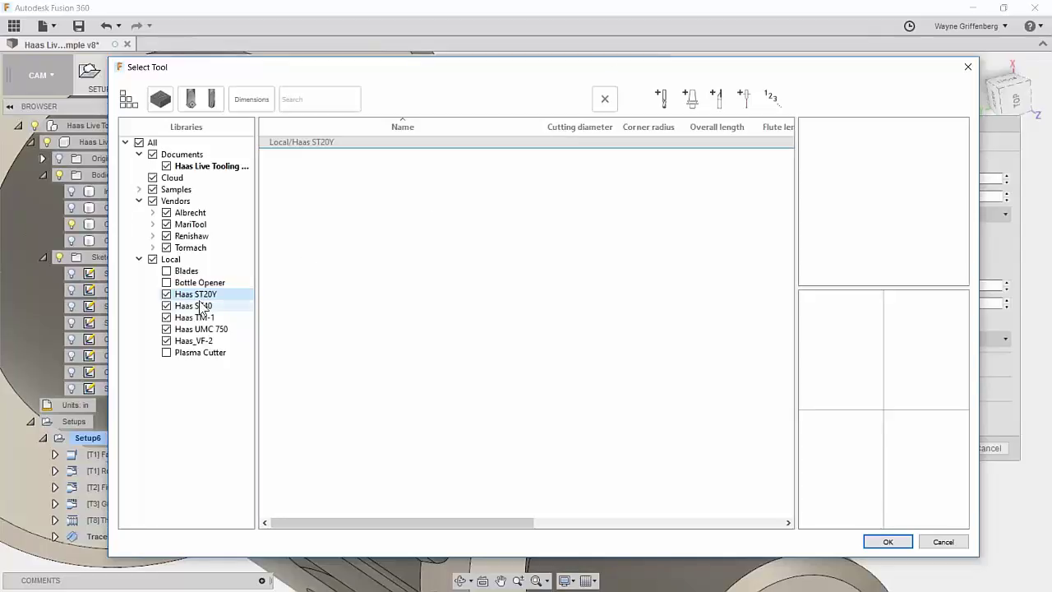
left_click(198, 103)
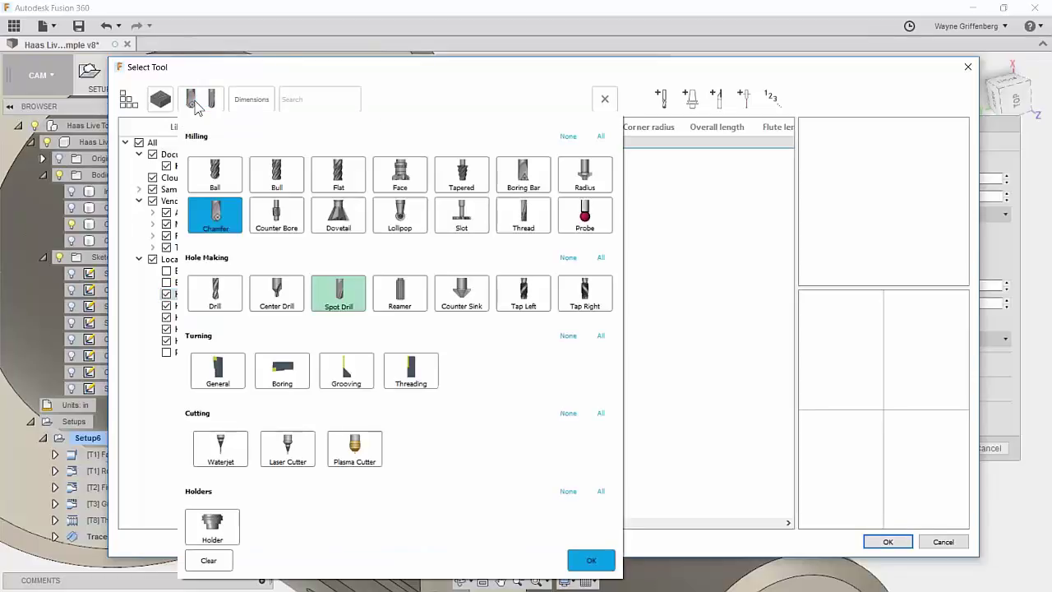
left_click(215, 173)
left_click(286, 177)
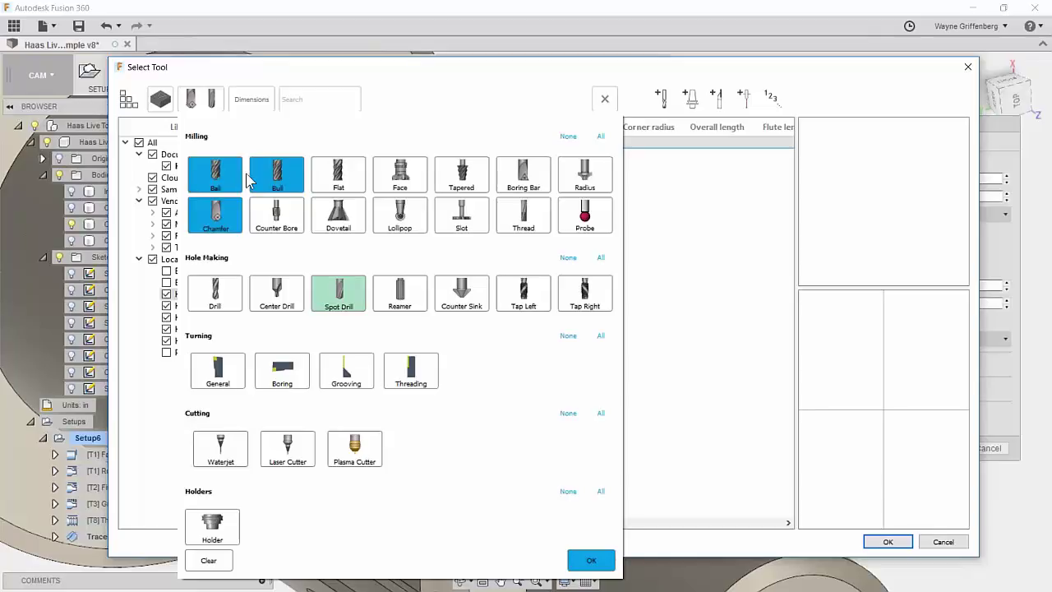
left_click(588, 556)
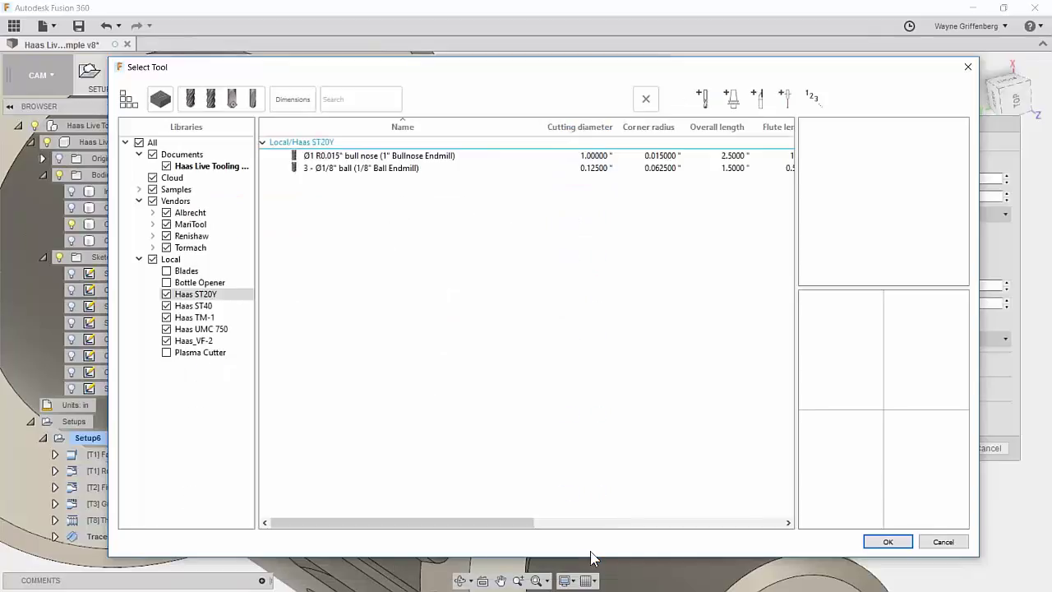
left_click(322, 168)
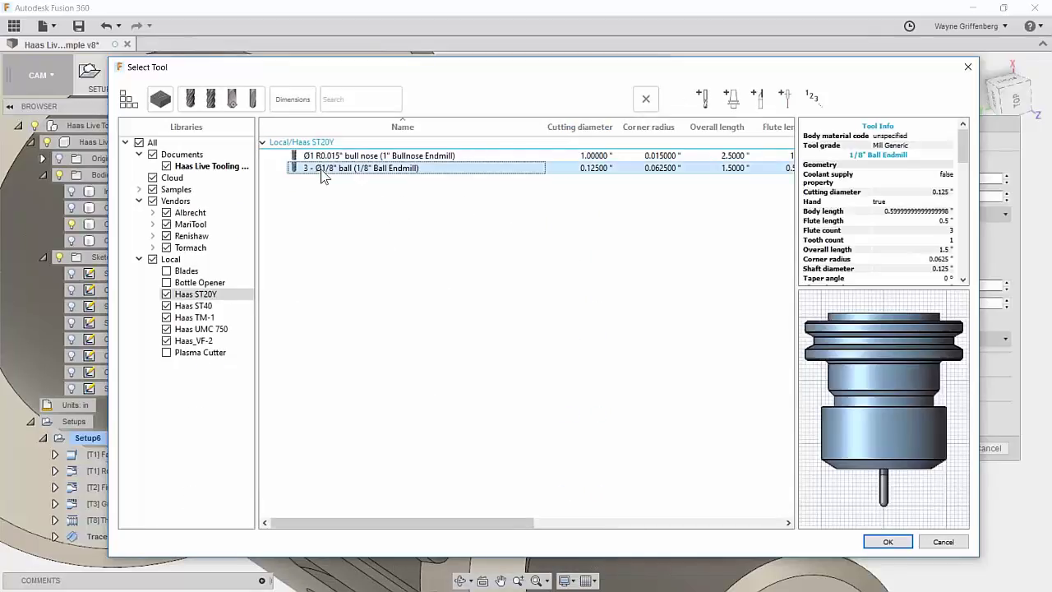
left_click(887, 544)
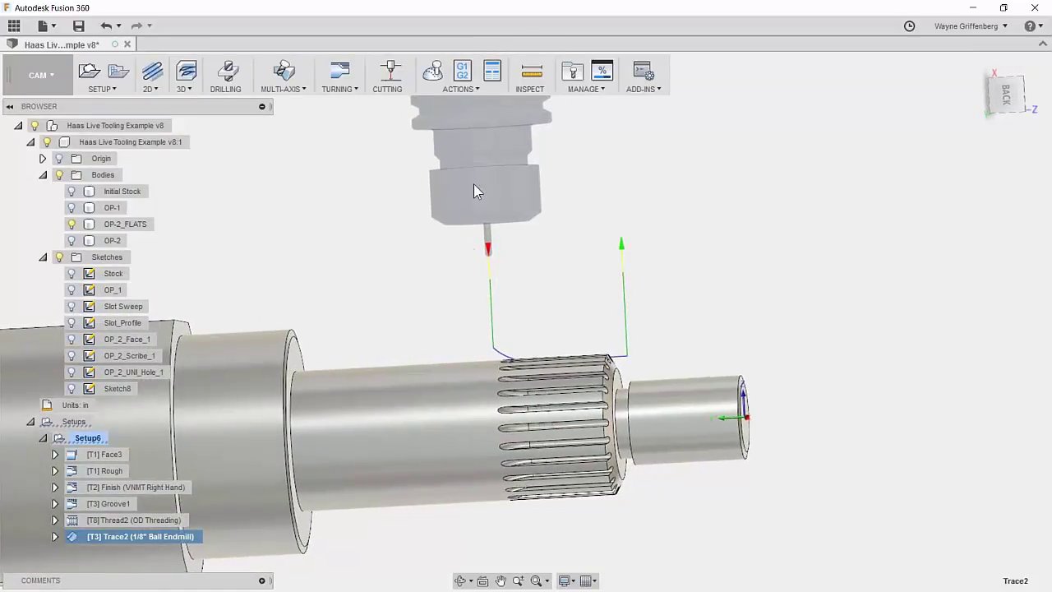
- Examine the generated Trace2 toolpath from several angles, checking its entry, cut along the spline slot and retract
scroll(495, 255, "up", 3)
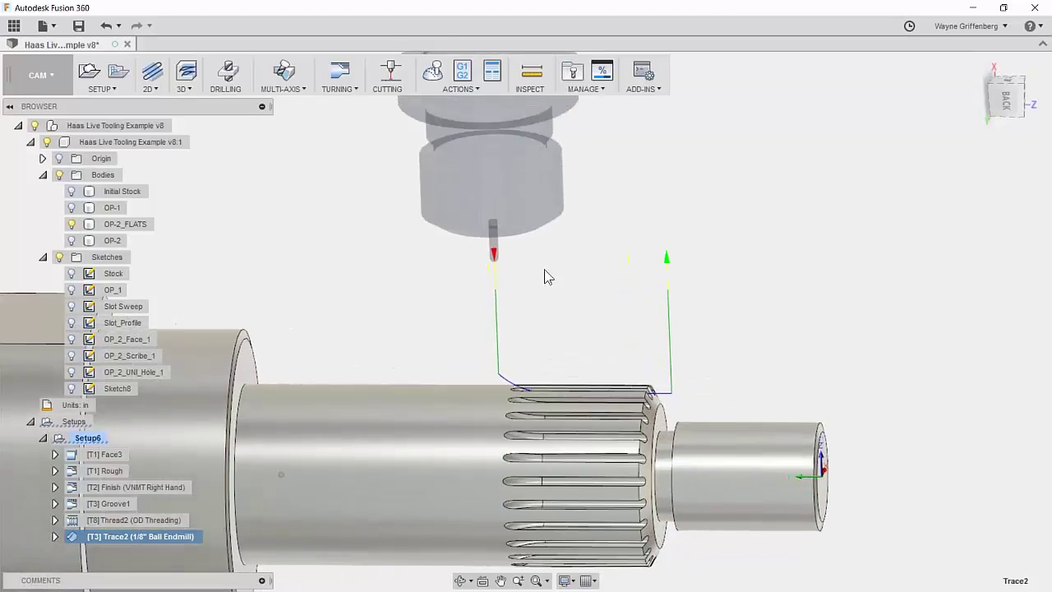
middle_click_drag(672, 370, 463, 403, "shift")
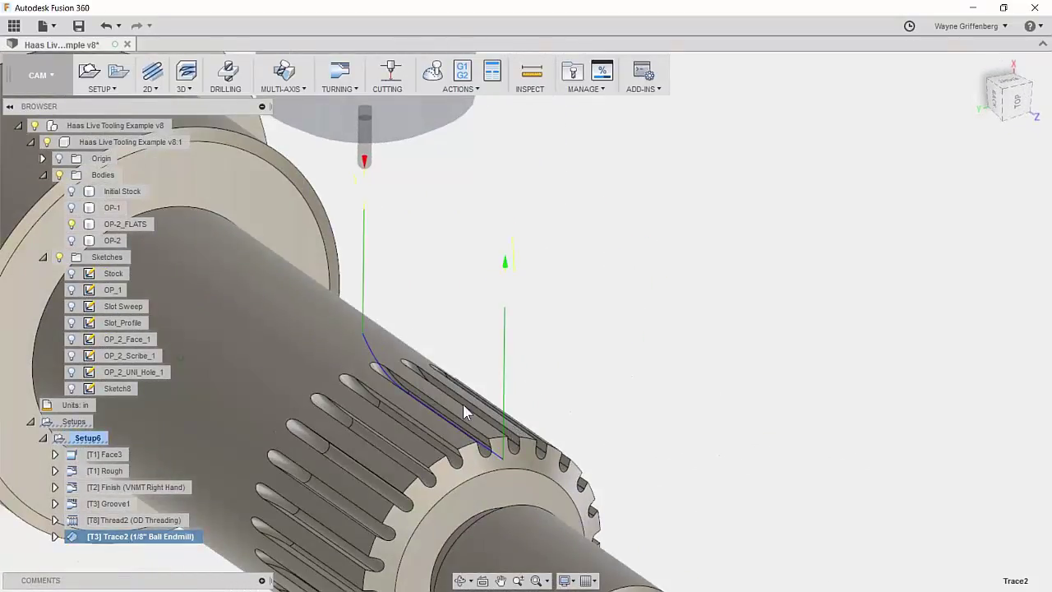
middle_click_drag(548, 305, 689, 317, "shift")
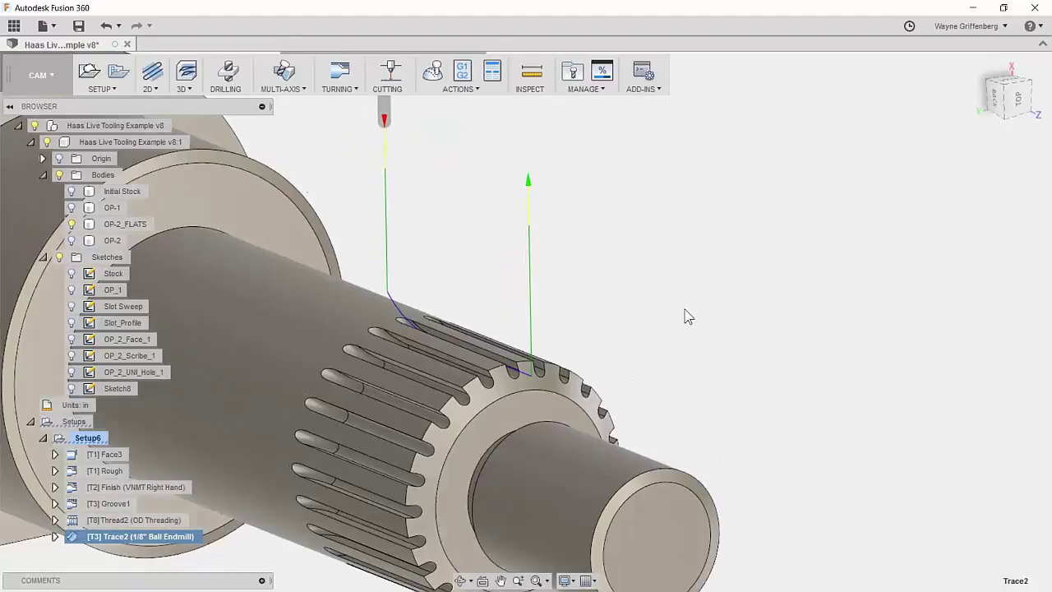
scroll(684, 310, "down", 2)
scroll(696, 319, "down", 2)
middle_click_drag(698, 302, 712, 299, "shift")
left_click(712, 299)
left_click(147, 535)
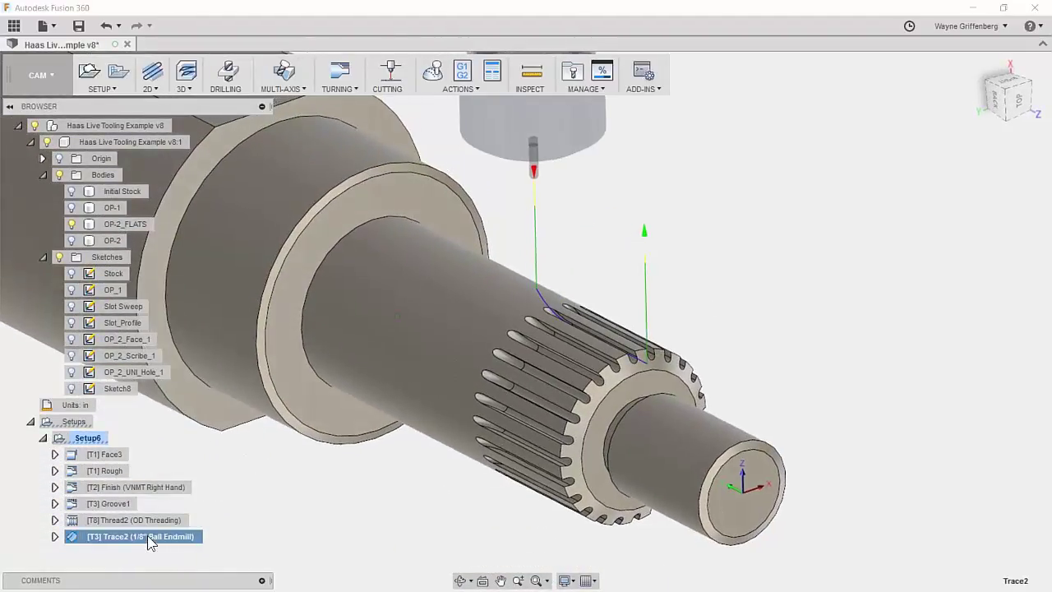
- Simulate all of Setup6 with the toolpath mode set to Tail and play the ball endmill's slot cut
left_click(78, 437)
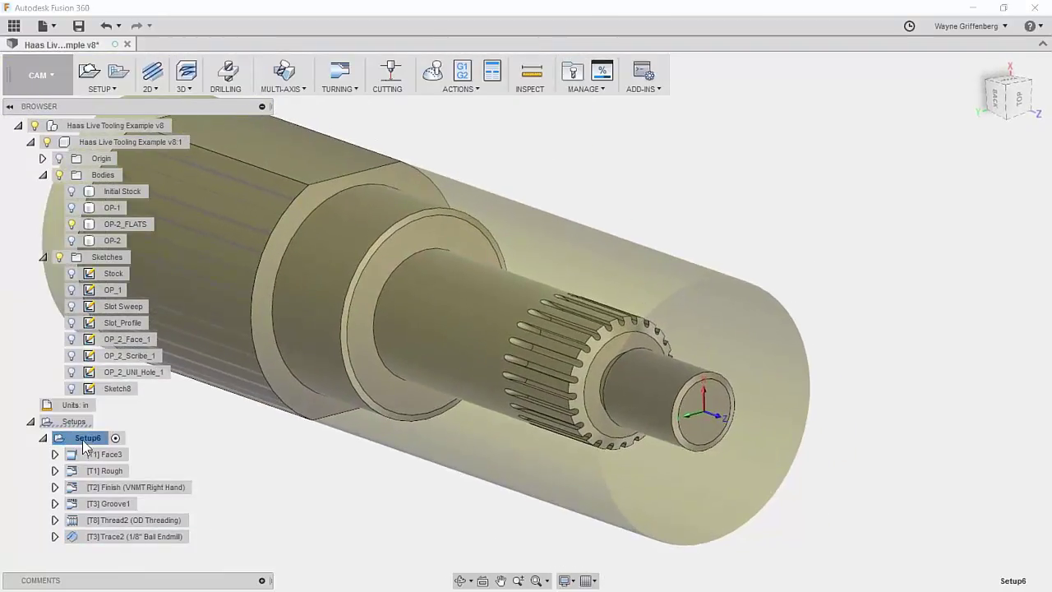
left_click(433, 72)
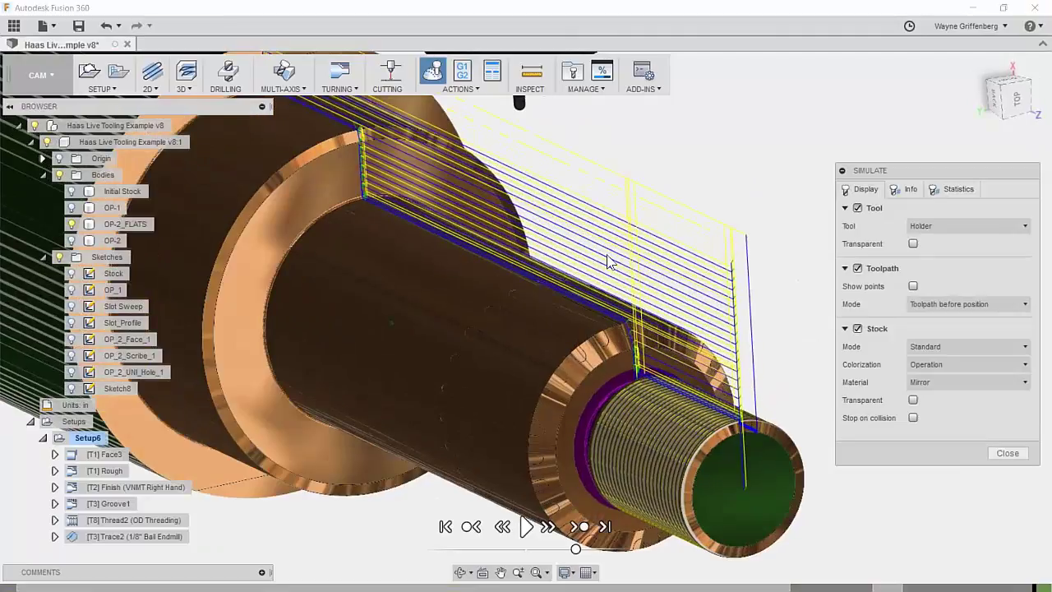
left_click(946, 305)
left_click(939, 382)
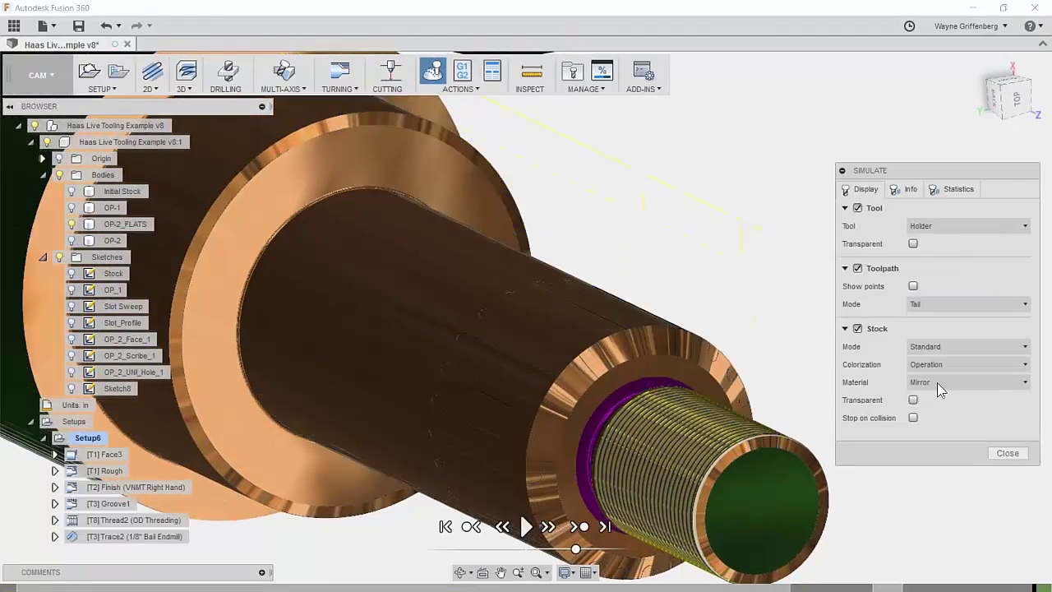
left_click(526, 526)
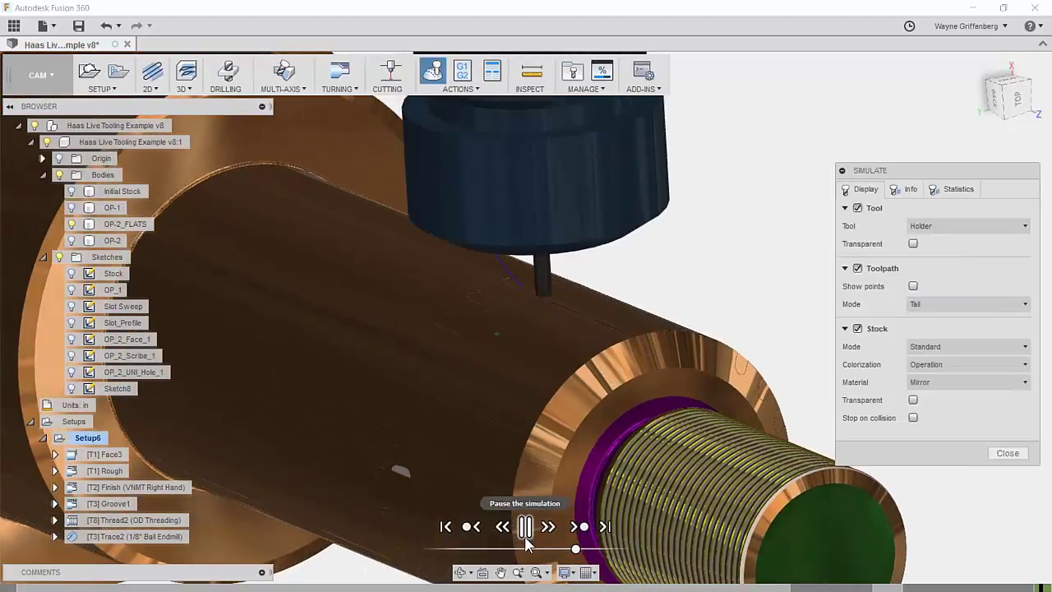
left_click(527, 538)
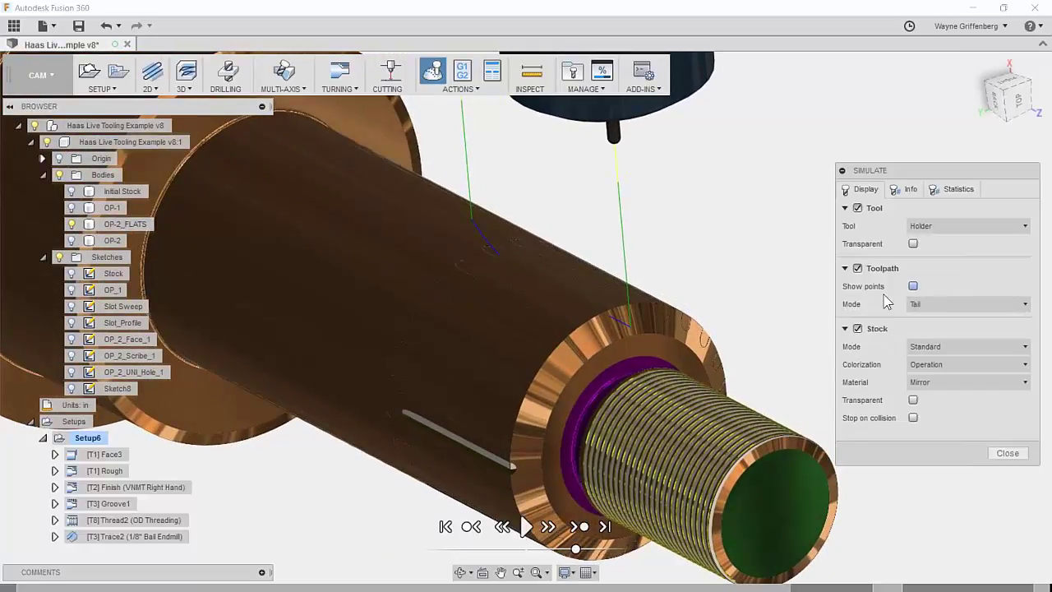
- Collapse the Sketches and Bodies folders, and inspect Groove1, Face3 and Thread2 in the simulation before closing it
left_click(45, 257)
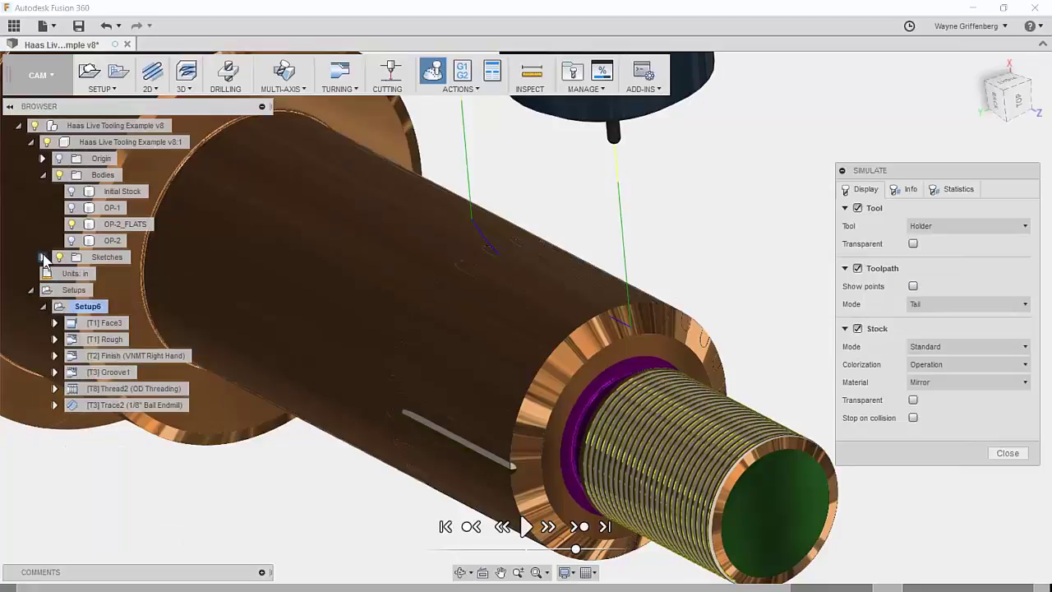
left_click(43, 176)
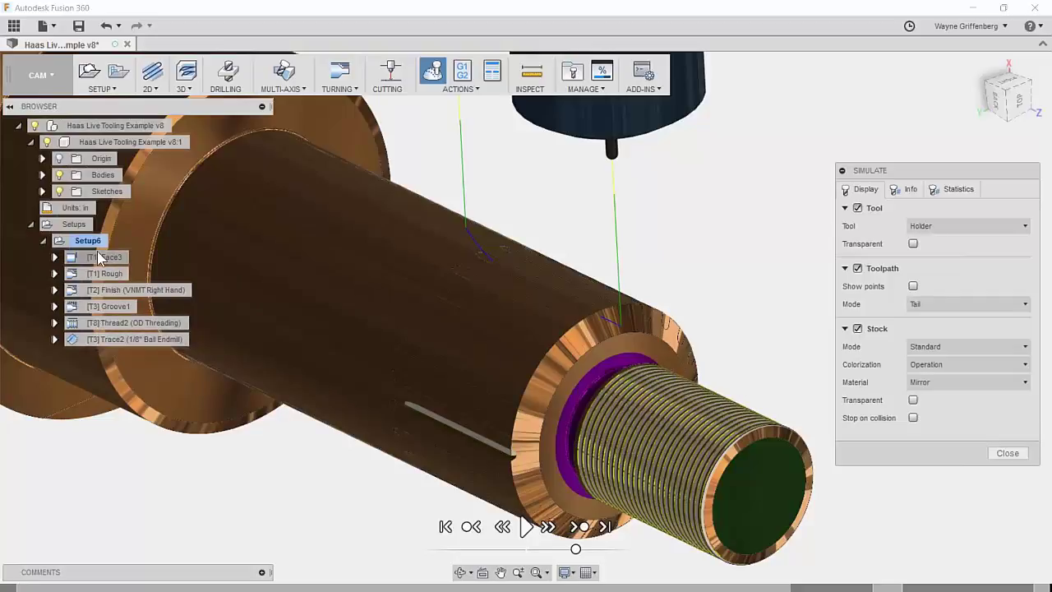
left_click(104, 304)
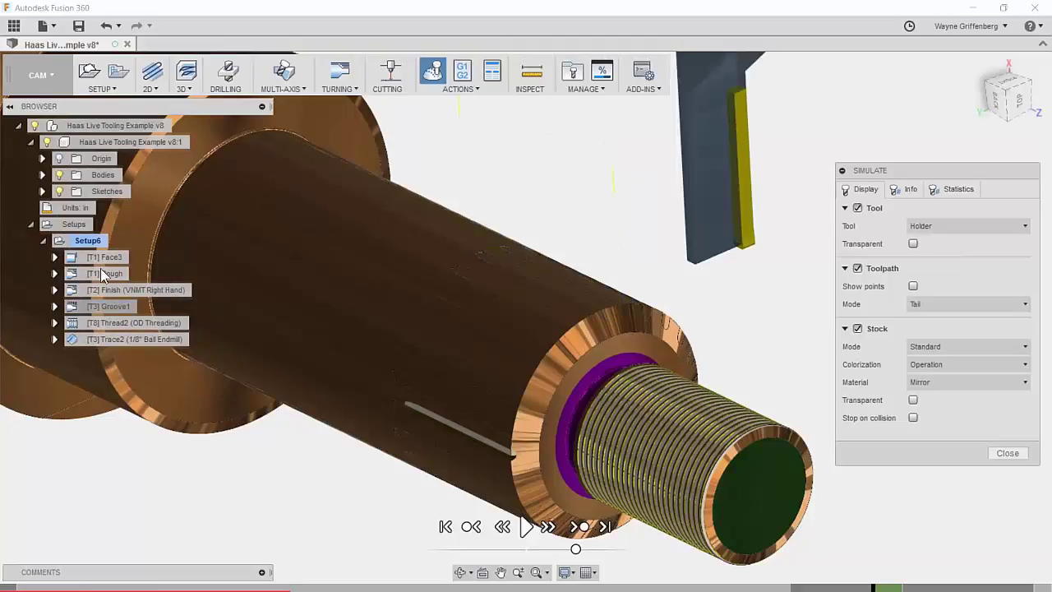
left_click(101, 254)
left_click(100, 324)
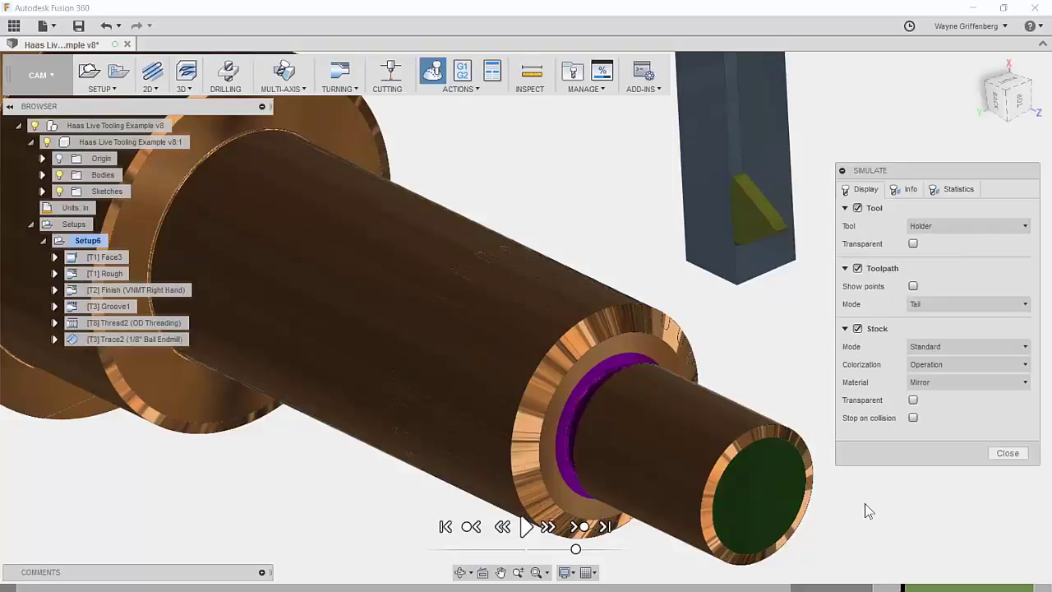
left_click(1009, 453)
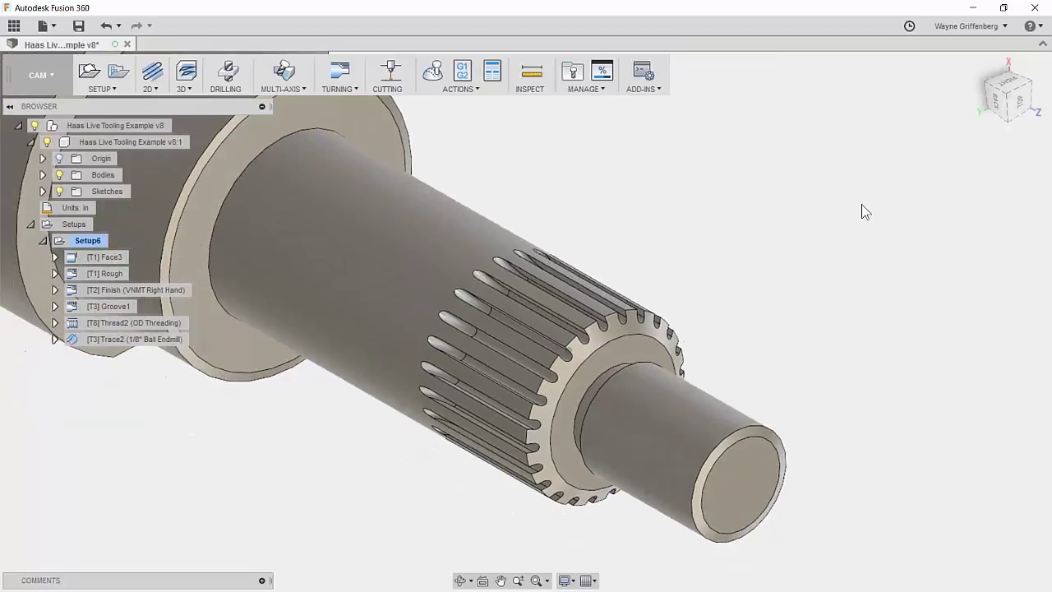
- Reopen the Trace2 operation, review its curve chain and tool orientation along the spline slot, and accept the settings
left_click(132, 338)
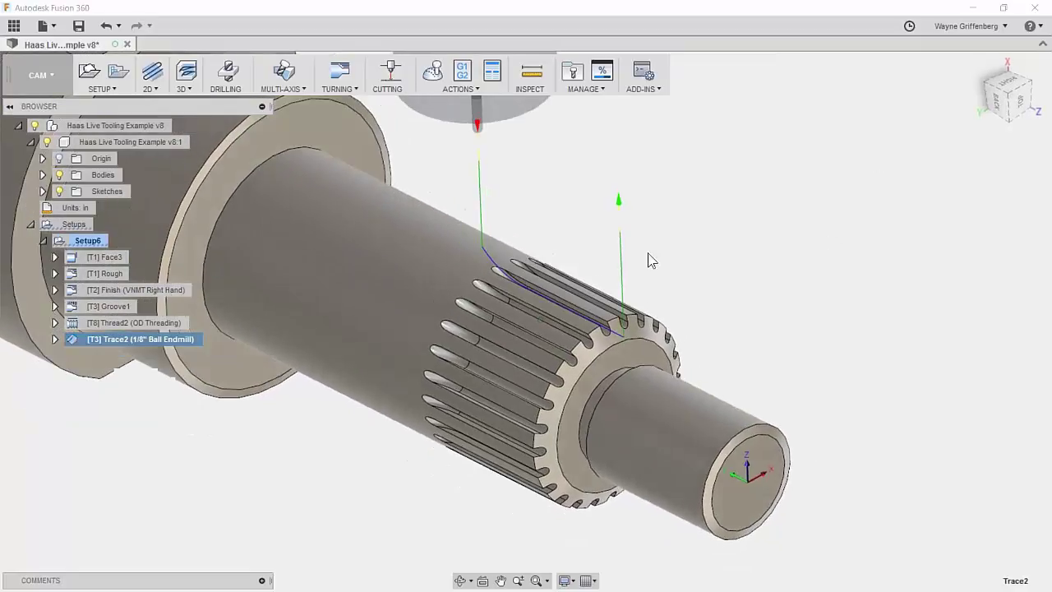
middle_click_drag(702, 340, 770, 462, "shift")
middle_click_drag(808, 425, 735, 315, "shift")
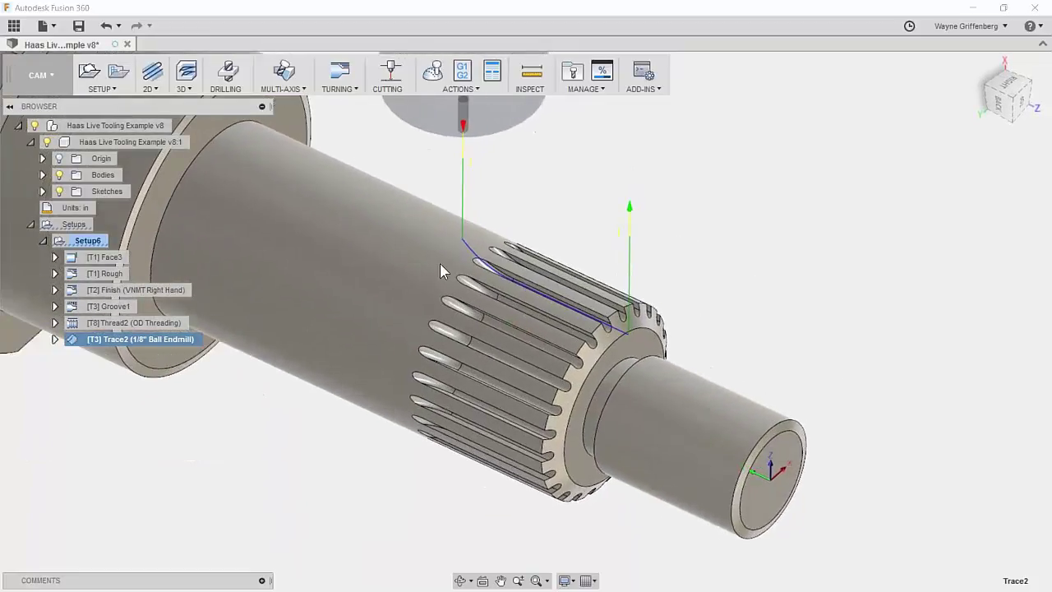
right_click(123, 345)
left_click(144, 301)
left_click(844, 143)
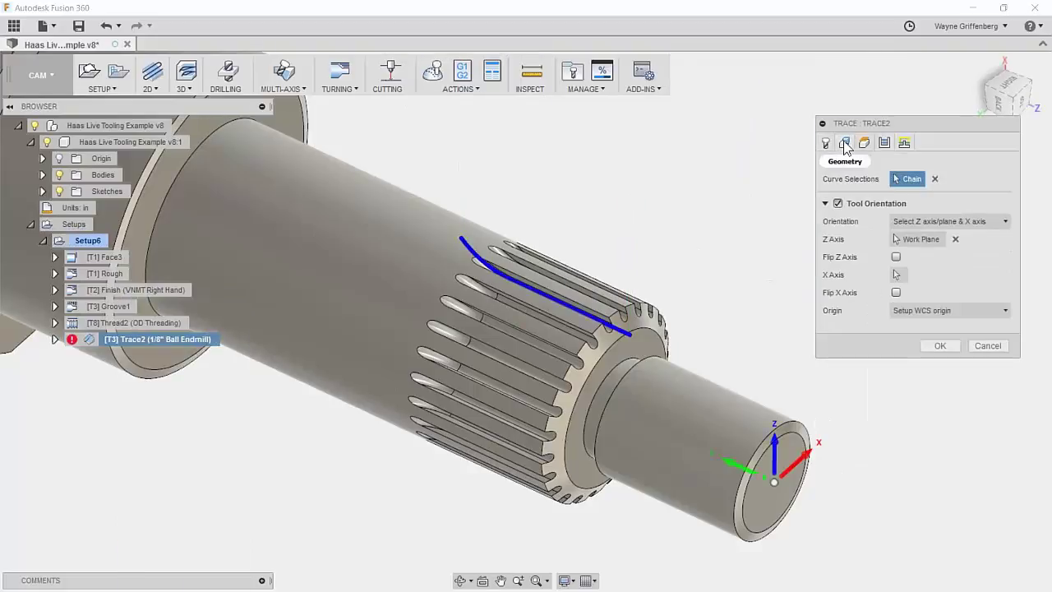
scroll(732, 243, "up", 3)
left_click(622, 337)
scroll(623, 337, "down", 2)
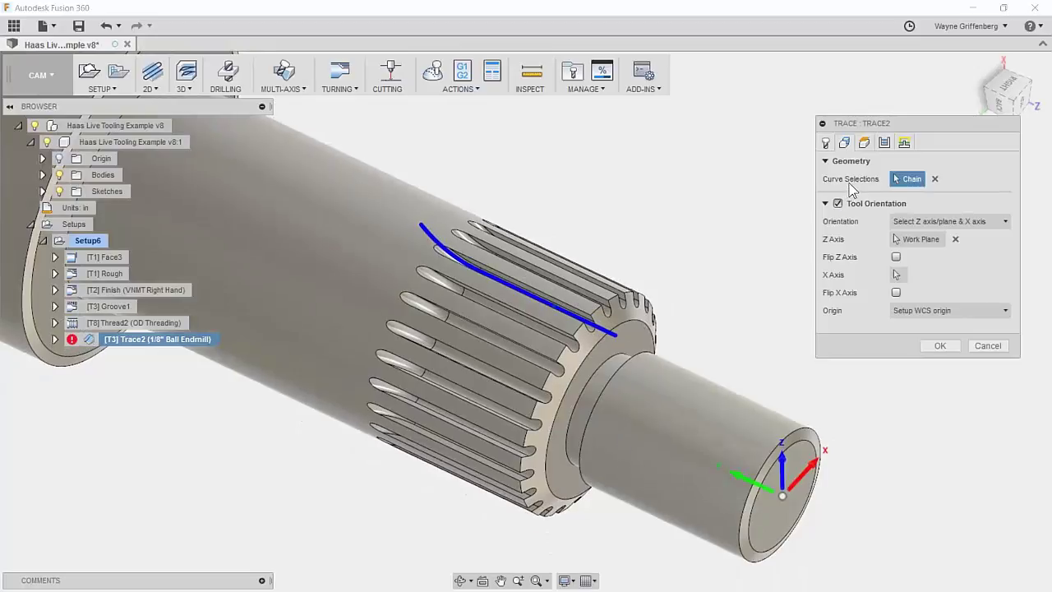
left_click(939, 346)
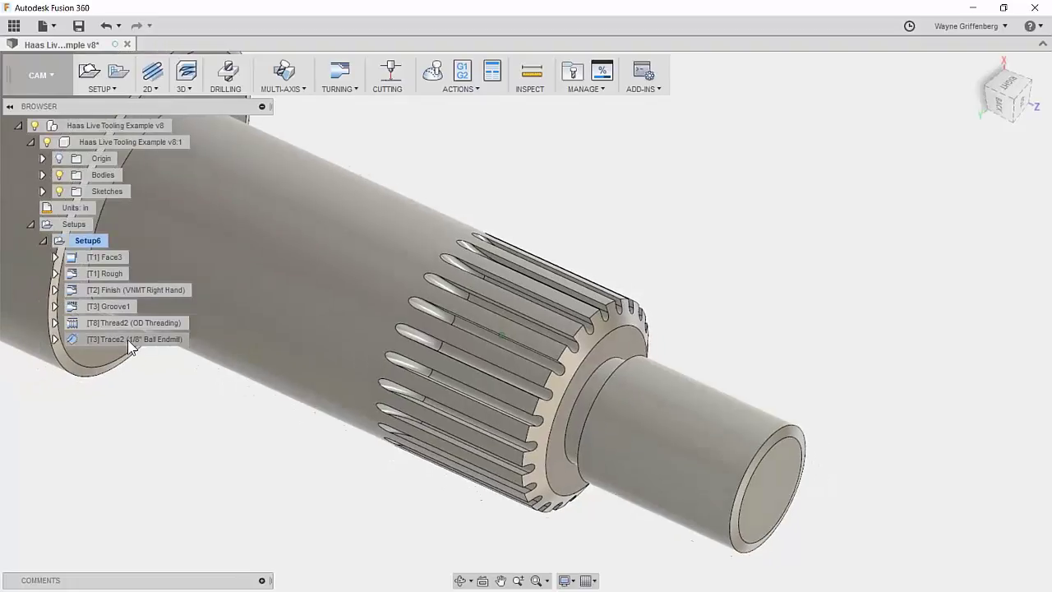
- Compare the tool orientations of Trace2, Setup6, Groove1 and Rough, and display the Rough and Trace2 toolpaths together
left_click(129, 339)
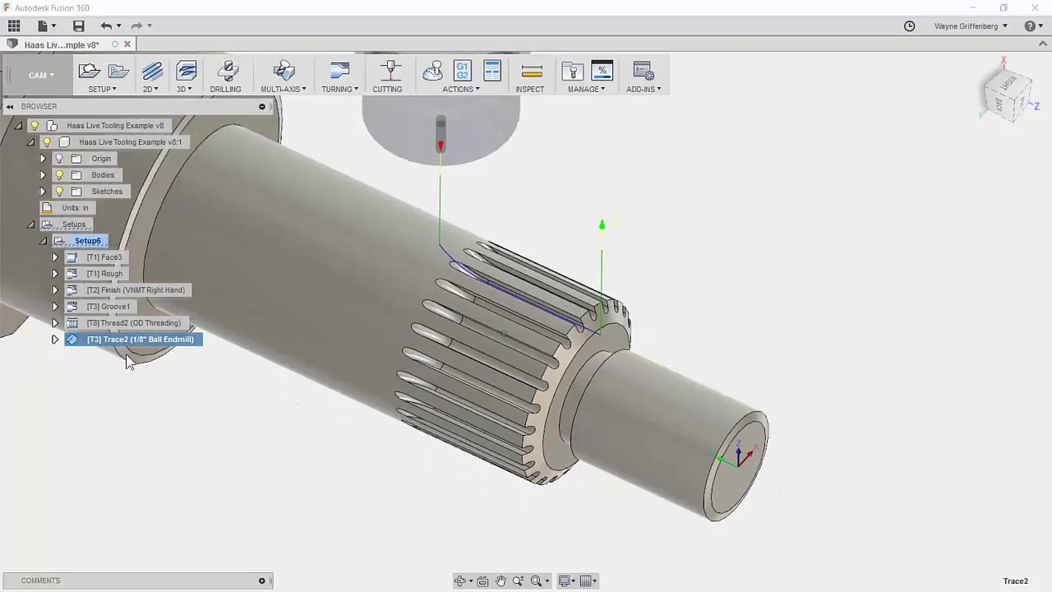
left_click(88, 242)
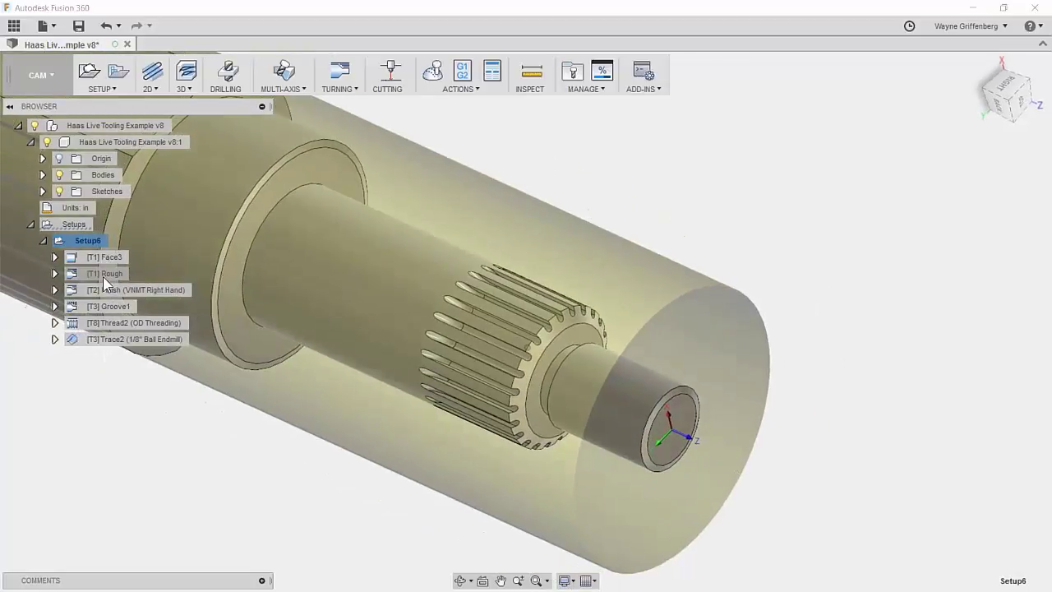
left_click(89, 397)
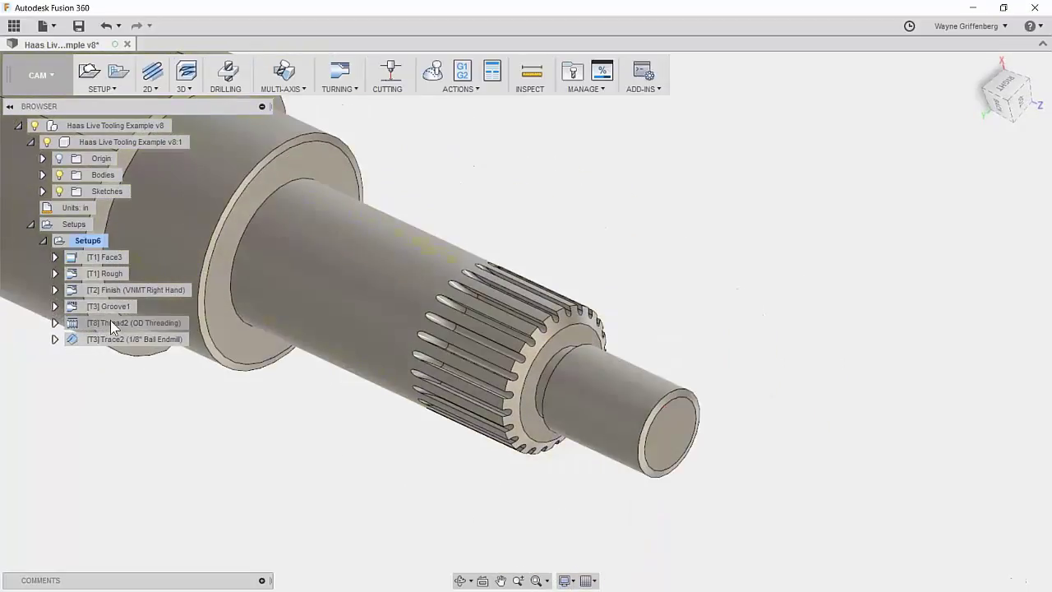
left_click(109, 306)
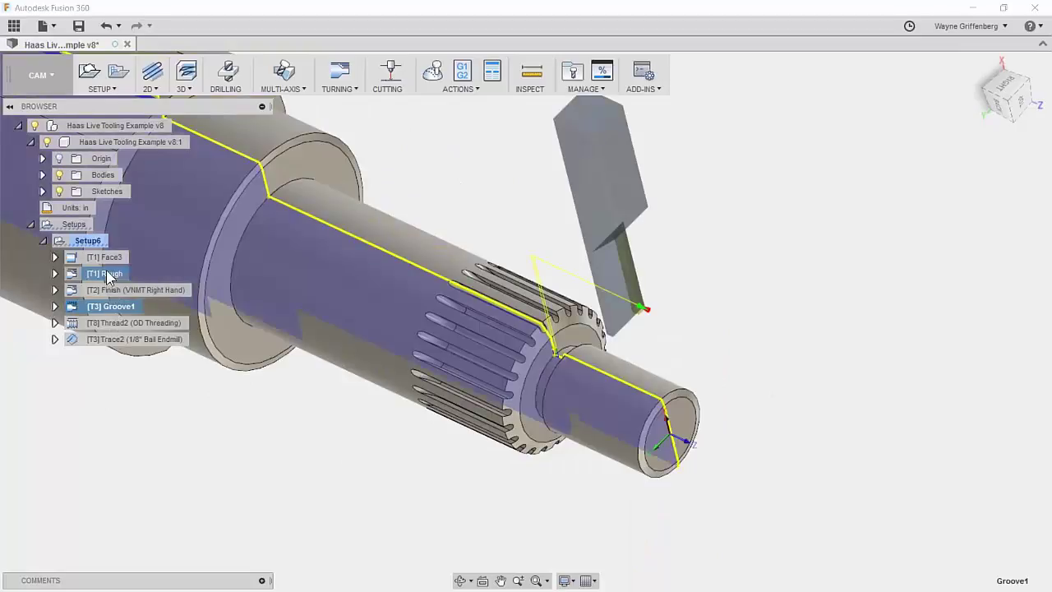
left_click(107, 274)
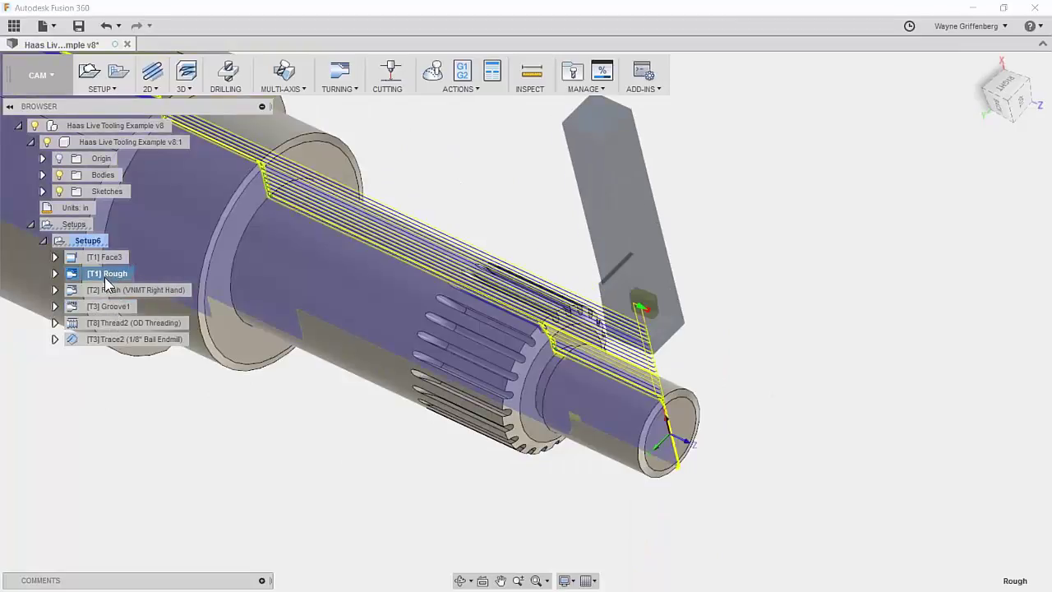
left_click(124, 340, "ctrl")
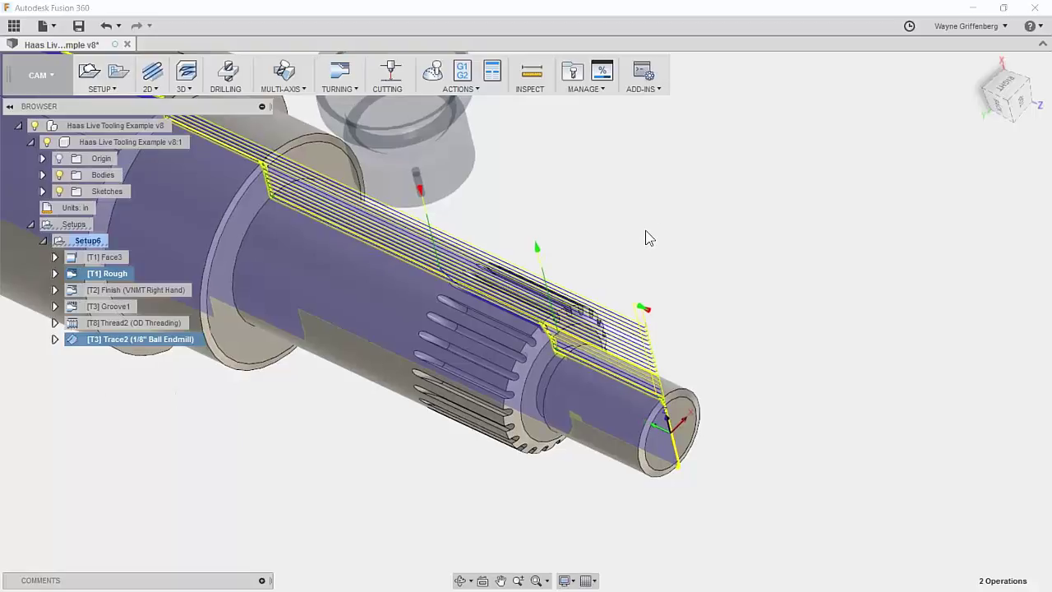
scroll(646, 236, "down", 3)
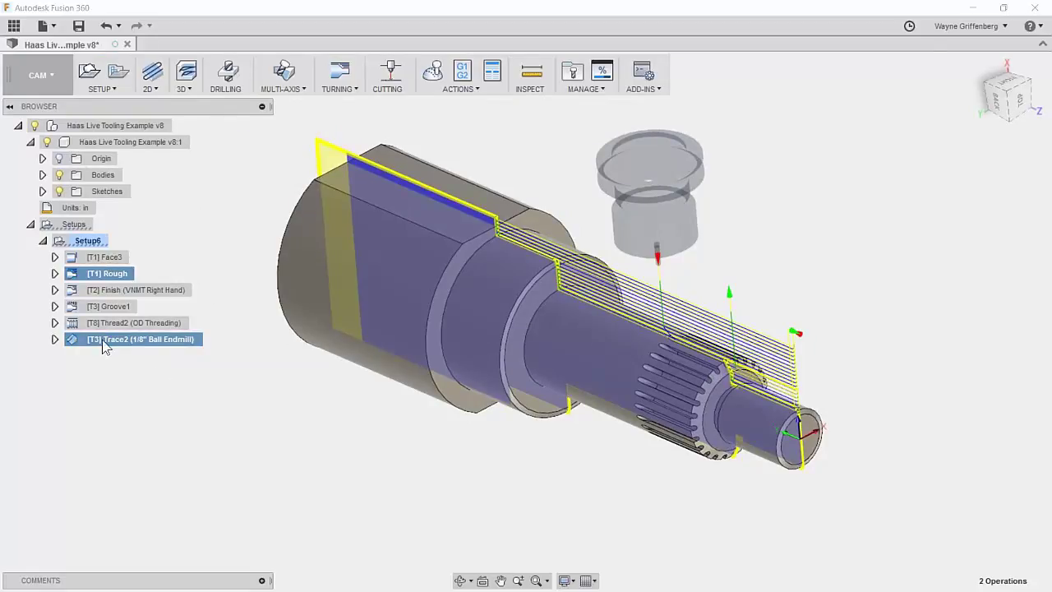
- Select the Face3 and Trace2 operations together and start Post Process for them
left_click(116, 258)
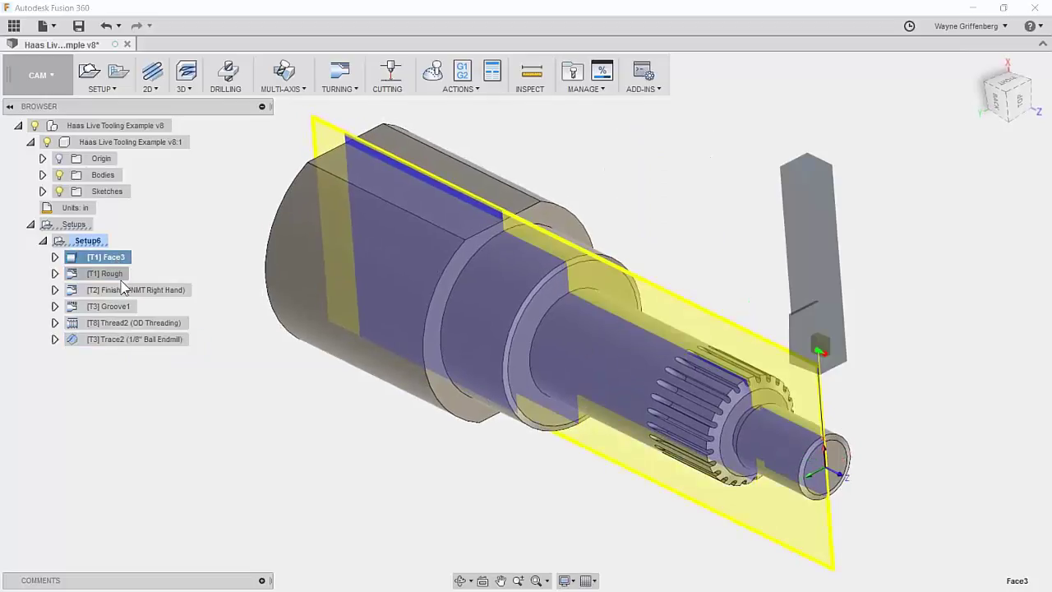
left_click(108, 342, "ctrl")
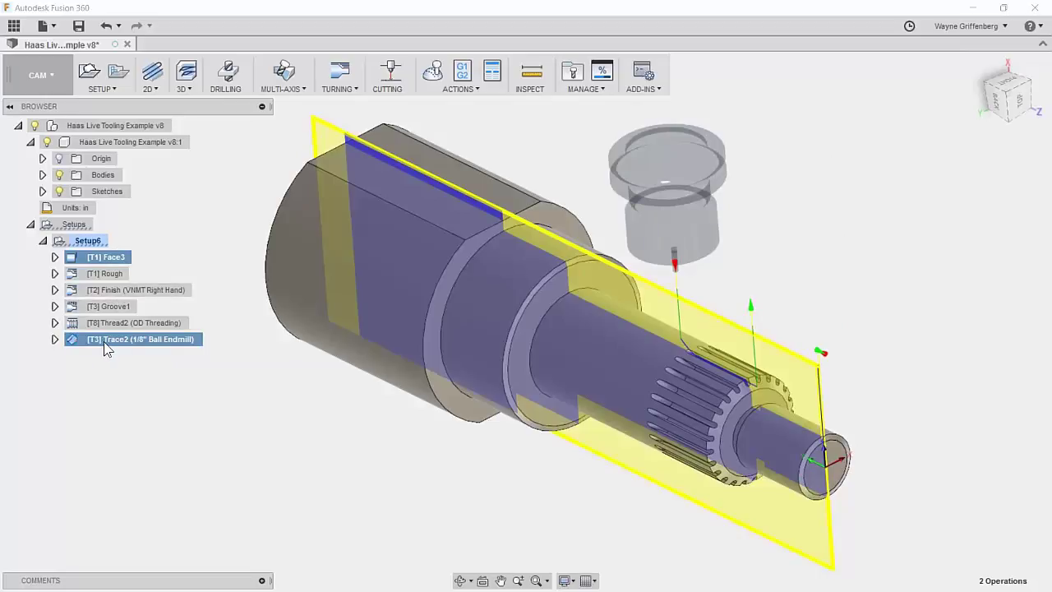
left_click(465, 73)
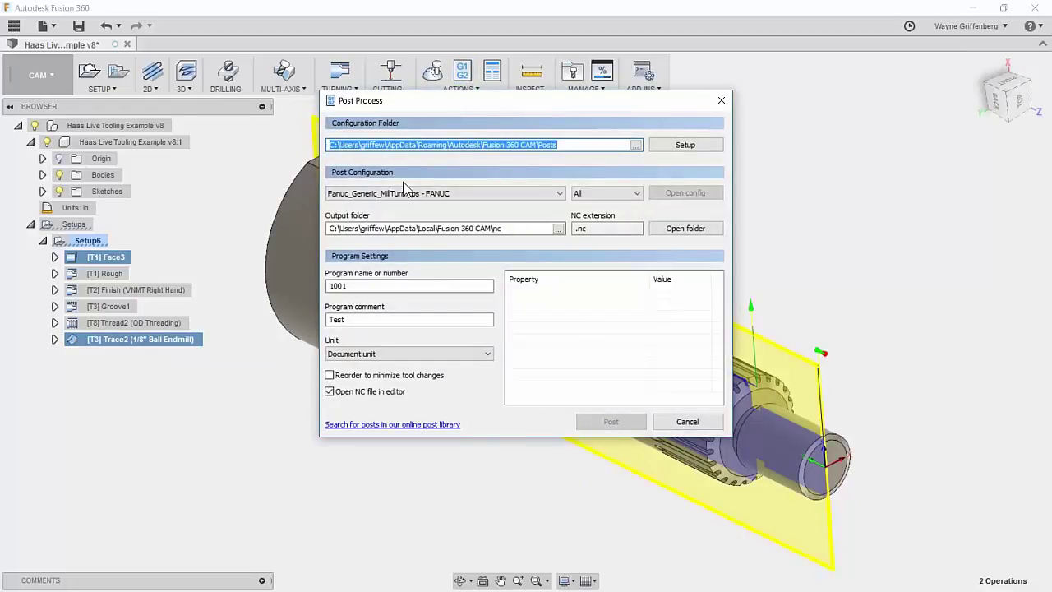
left_click_drag(458, 107, 473, 143)
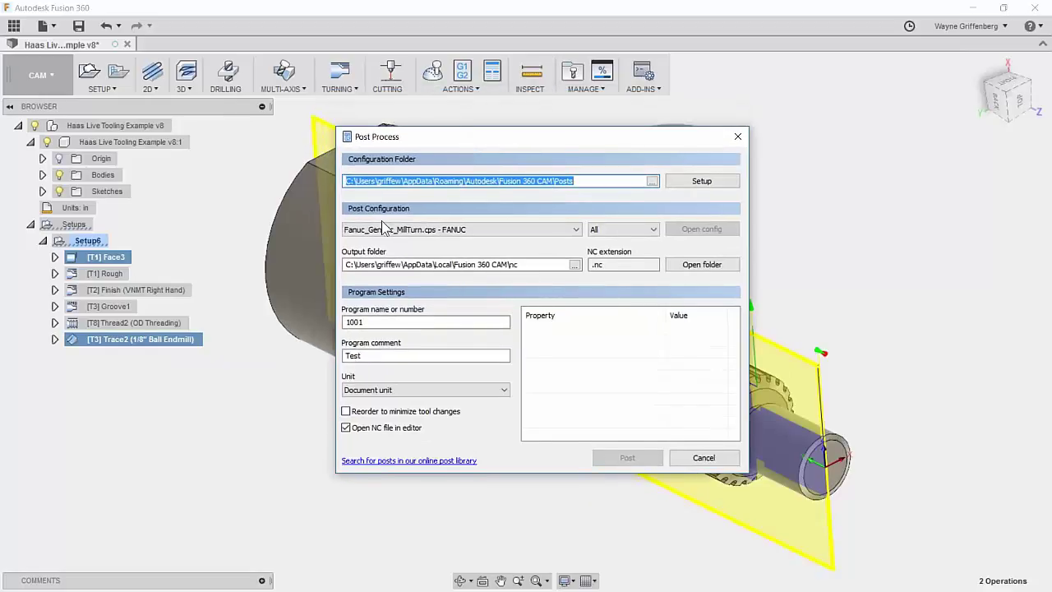
- Switch the configuration folder to the generic posts and look through the Haas post configurations
left_click(556, 230)
left_click(556, 228)
left_click(700, 181)
left_click(699, 211)
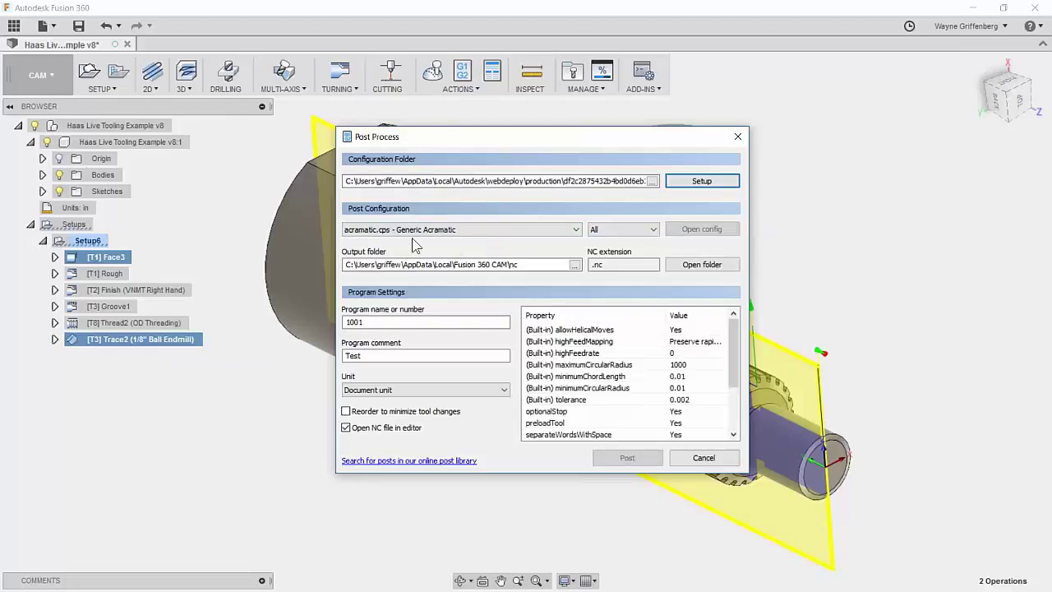
left_click(413, 231)
scroll(491, 383, "down", 1)
scroll(491, 383, "down", 7)
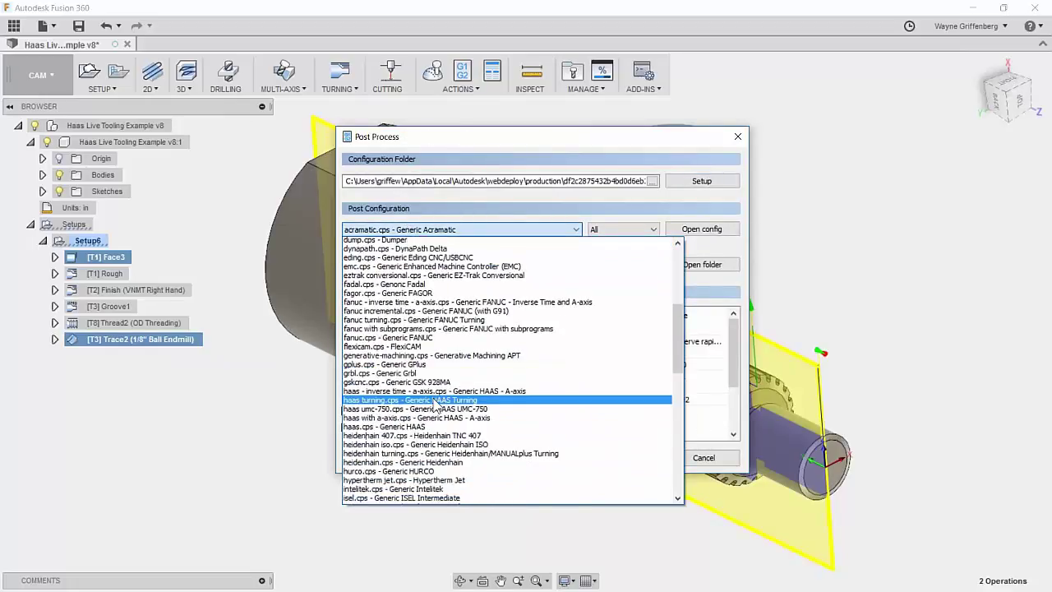
scroll(436, 403, "down", 1)
scroll(436, 403, "down", 1)
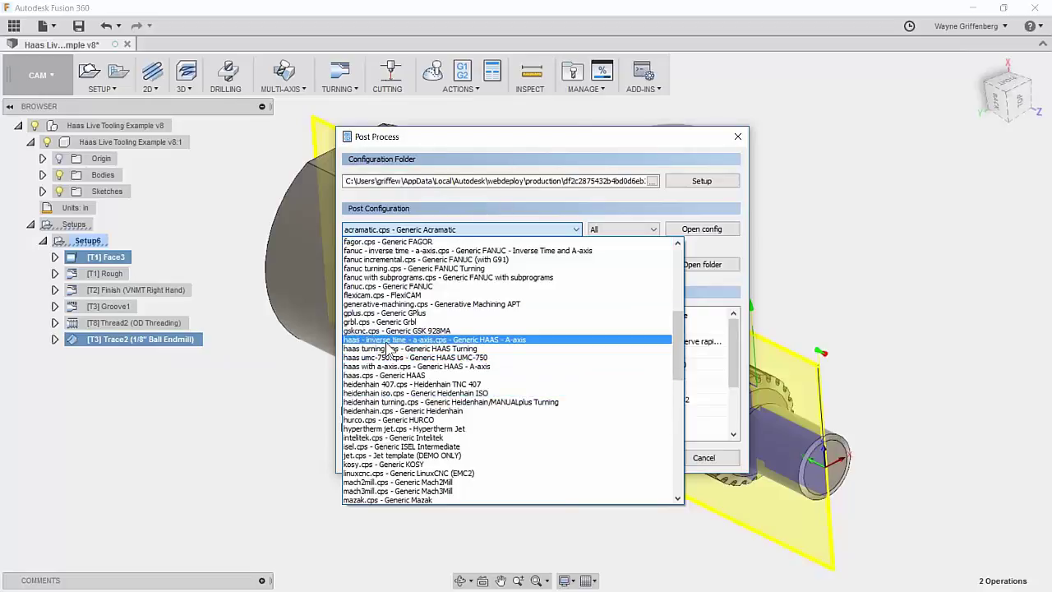
left_click(501, 145)
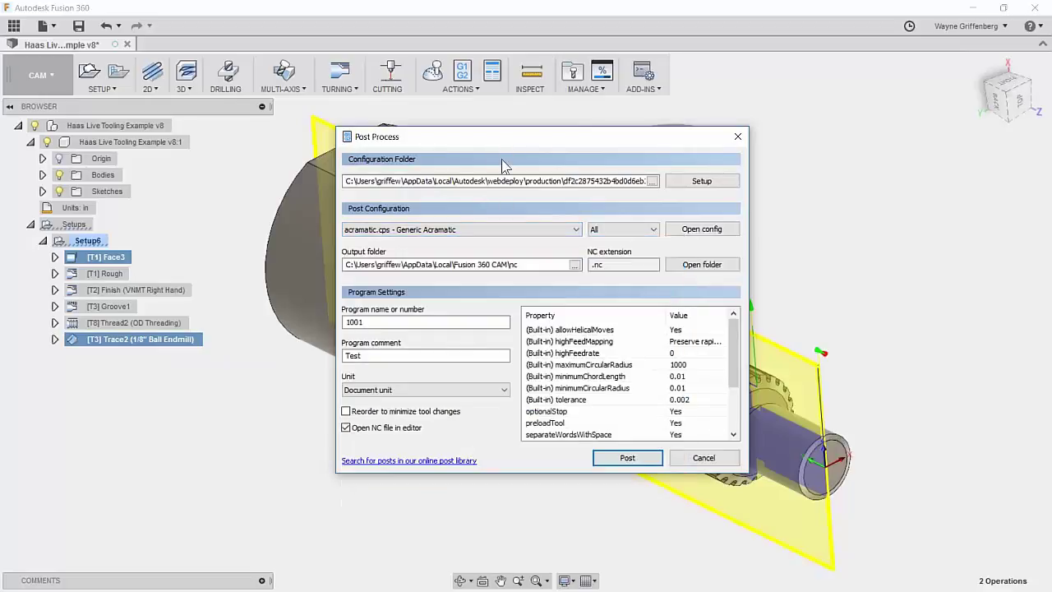
- Open the online post library, filter it to Mill / Turn posts, and download the HAAS ST-20Y post
left_click(444, 462)
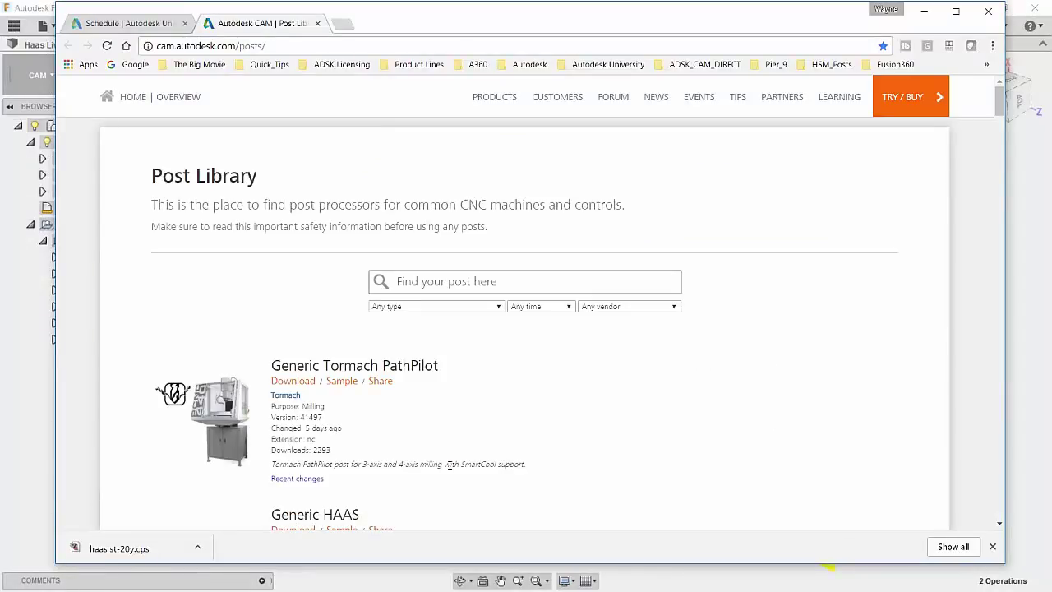
left_click(464, 307)
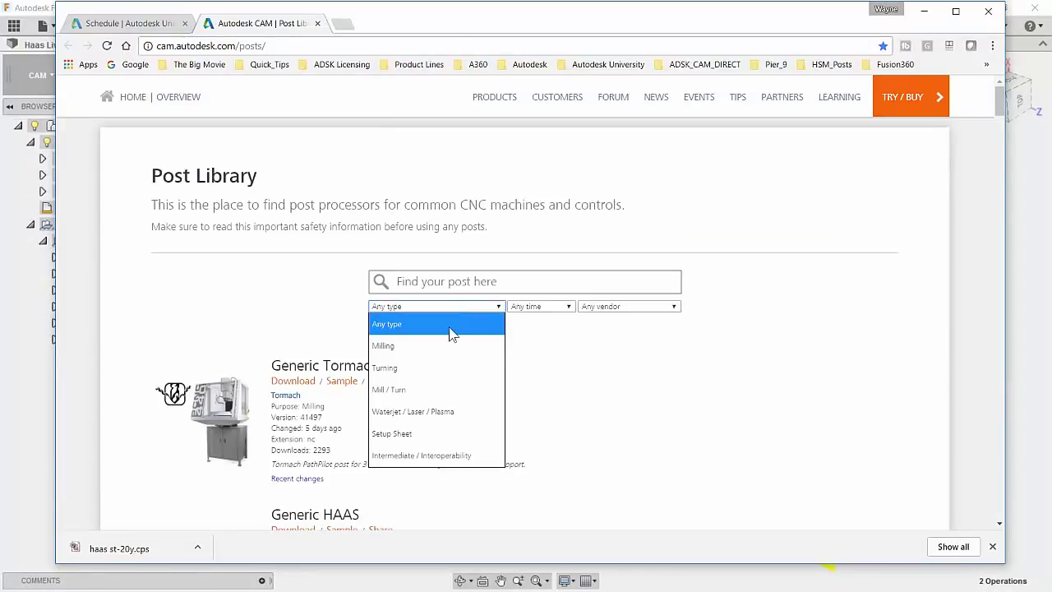
left_click(398, 390)
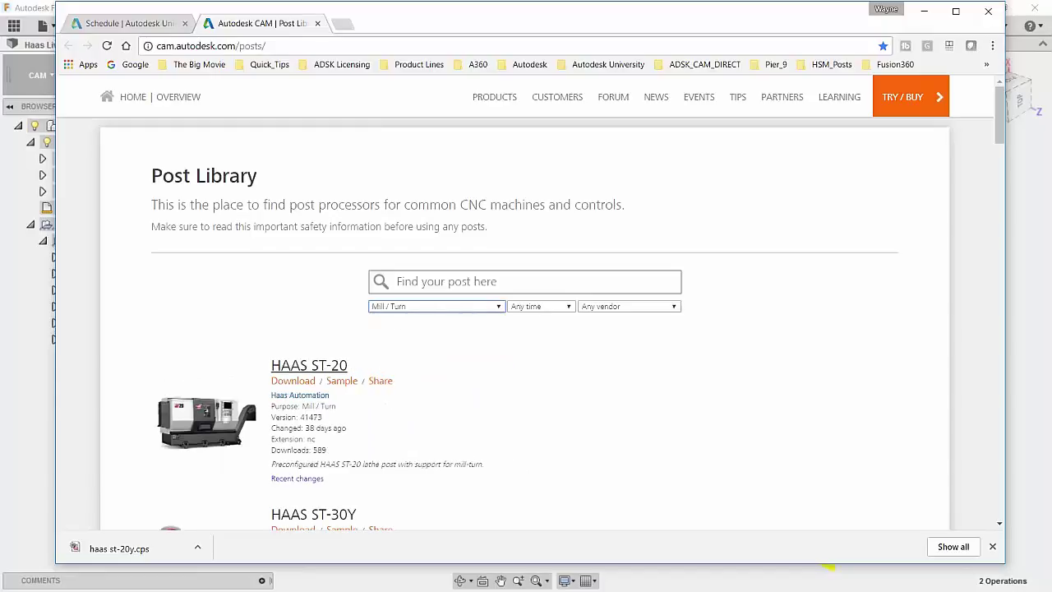
scroll(359, 448, "down", 6)
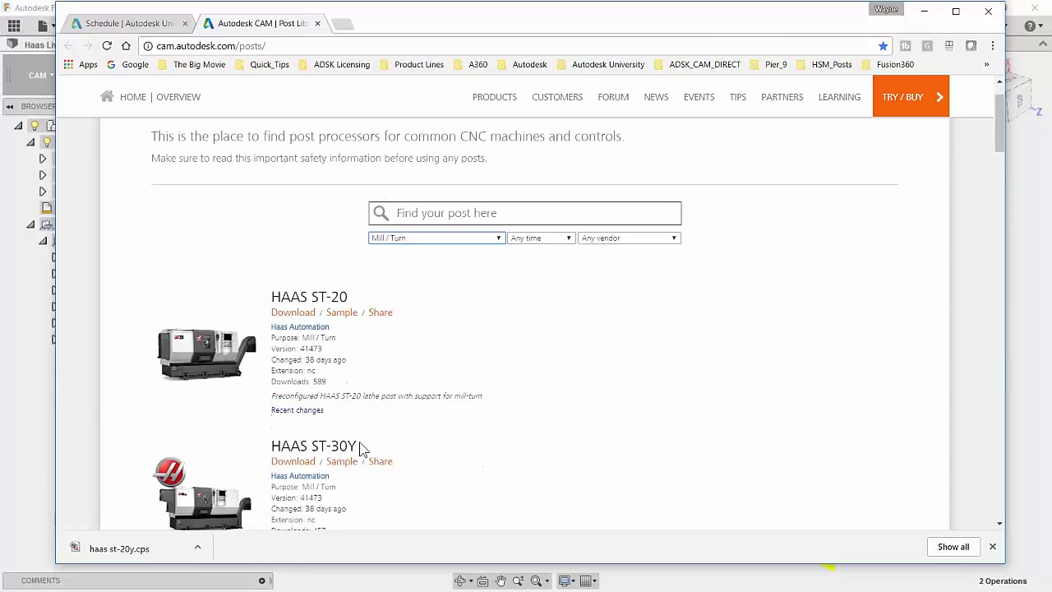
scroll(309, 378, "down", 4)
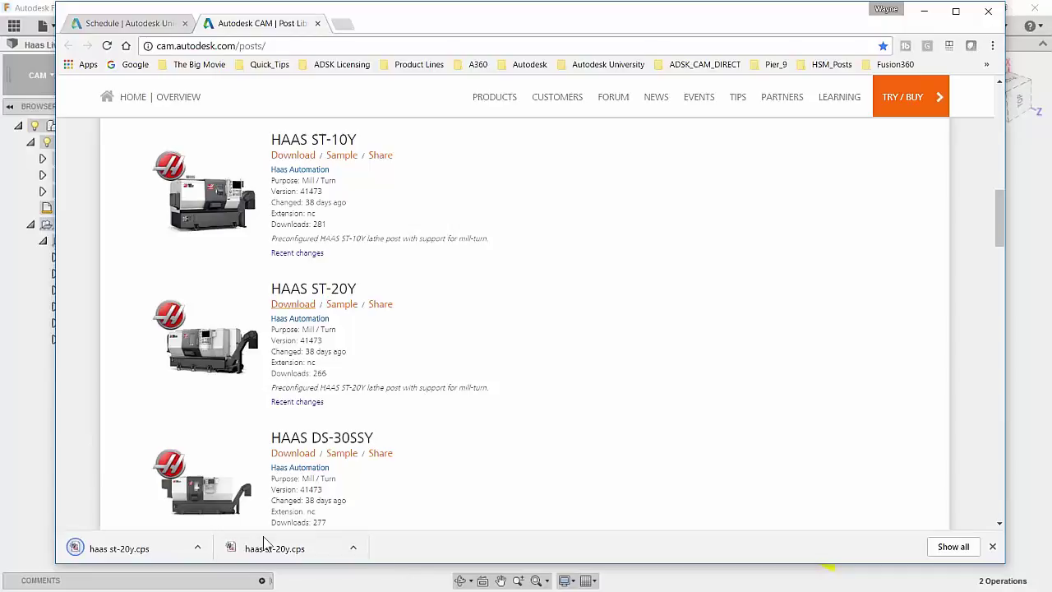
- Show the downloaded haas st-20y.cps in the Downloads folder and move that window aside
left_click(198, 548)
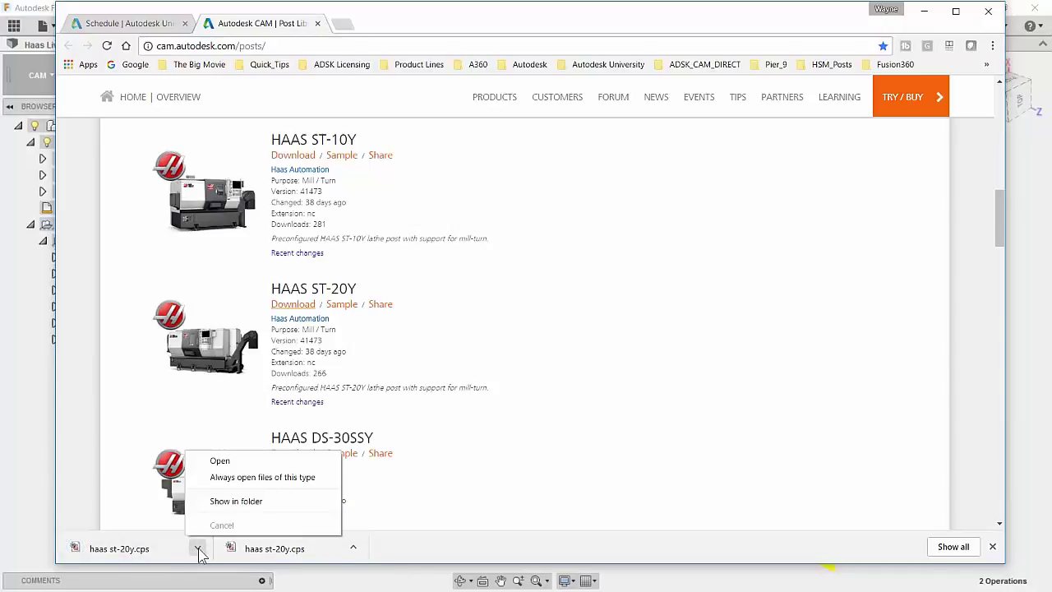
left_click(238, 501)
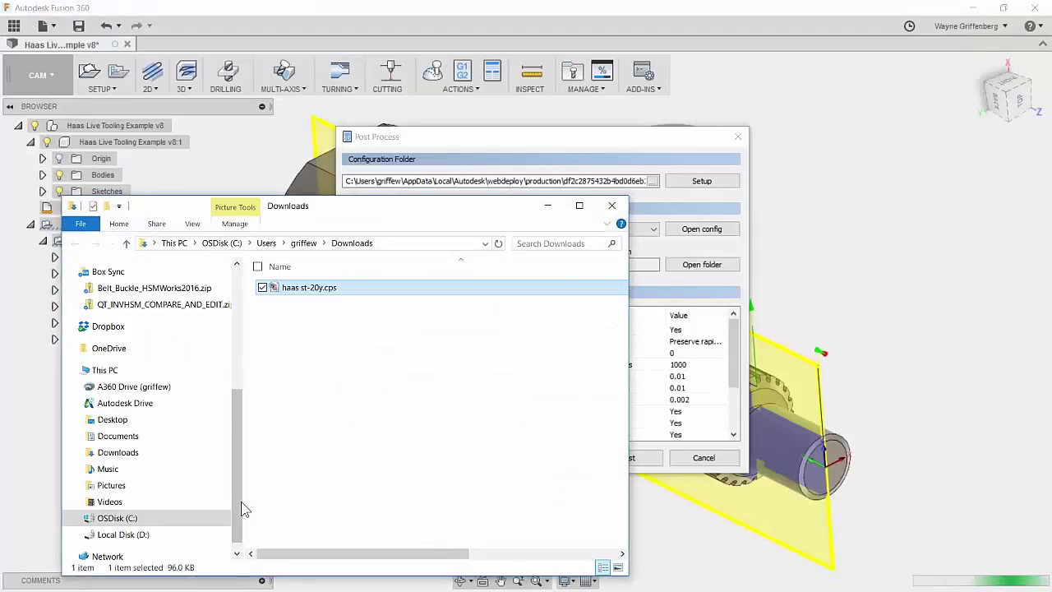
left_click_drag(467, 207, 852, 191)
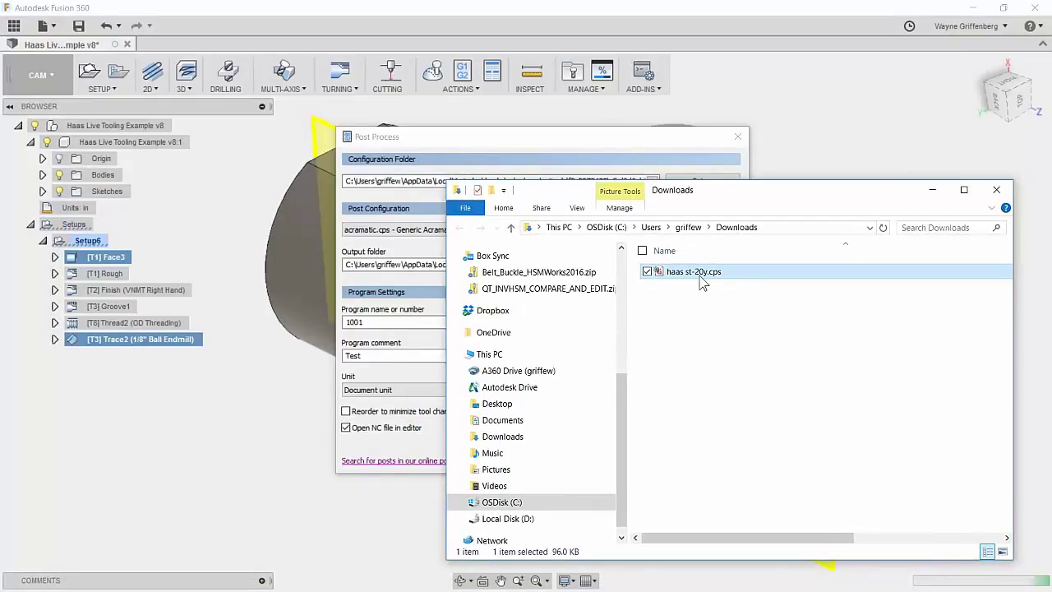
- Switch the Post Process configuration folder to the personal posts and review the available post configurations
left_click_drag(527, 141, 328, 122)
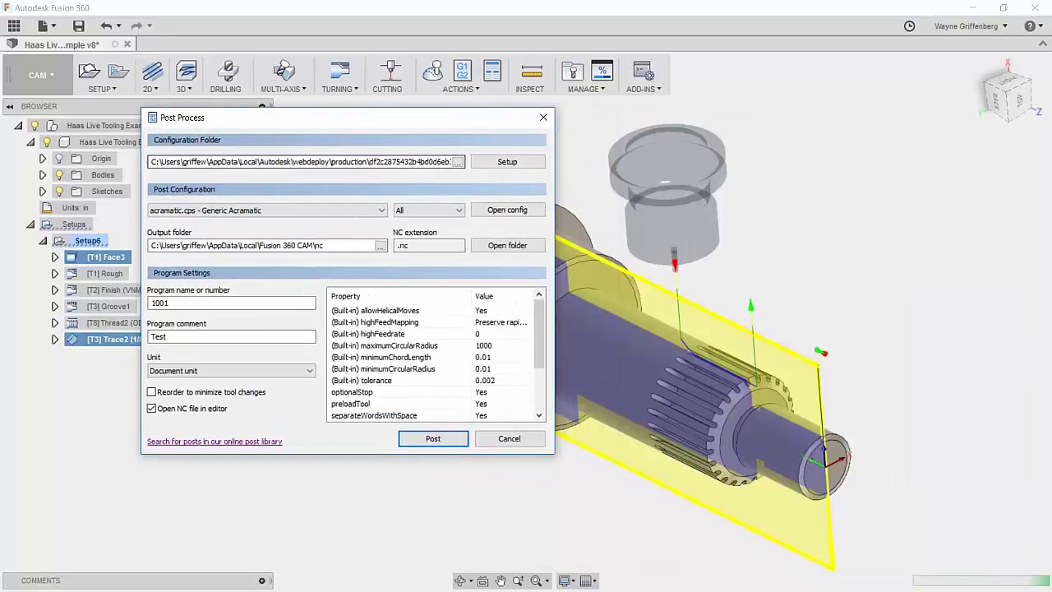
left_click(517, 163)
left_click(519, 179)
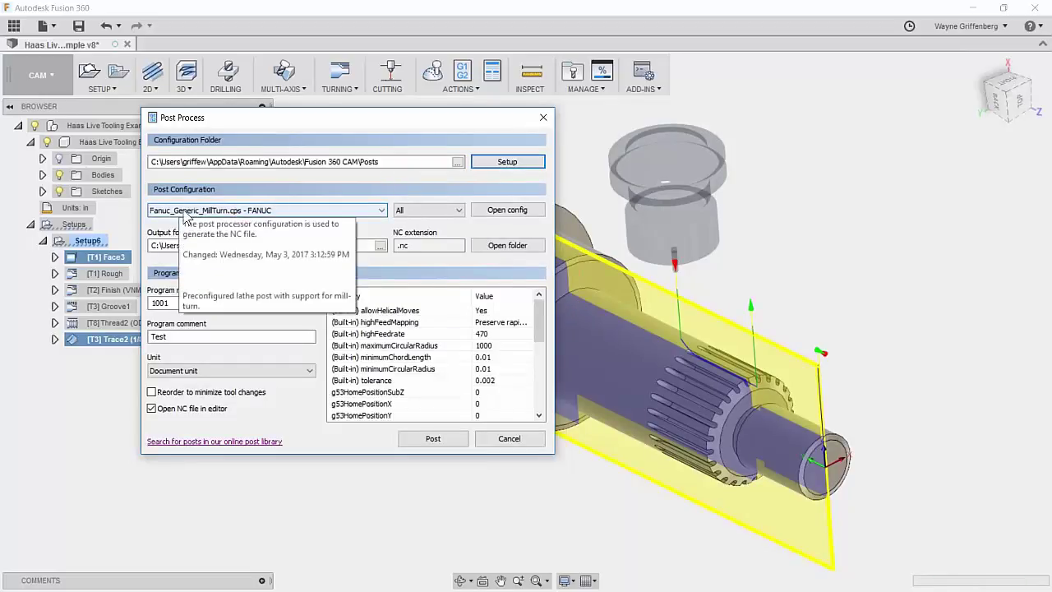
left_click(319, 212)
left_click(319, 212)
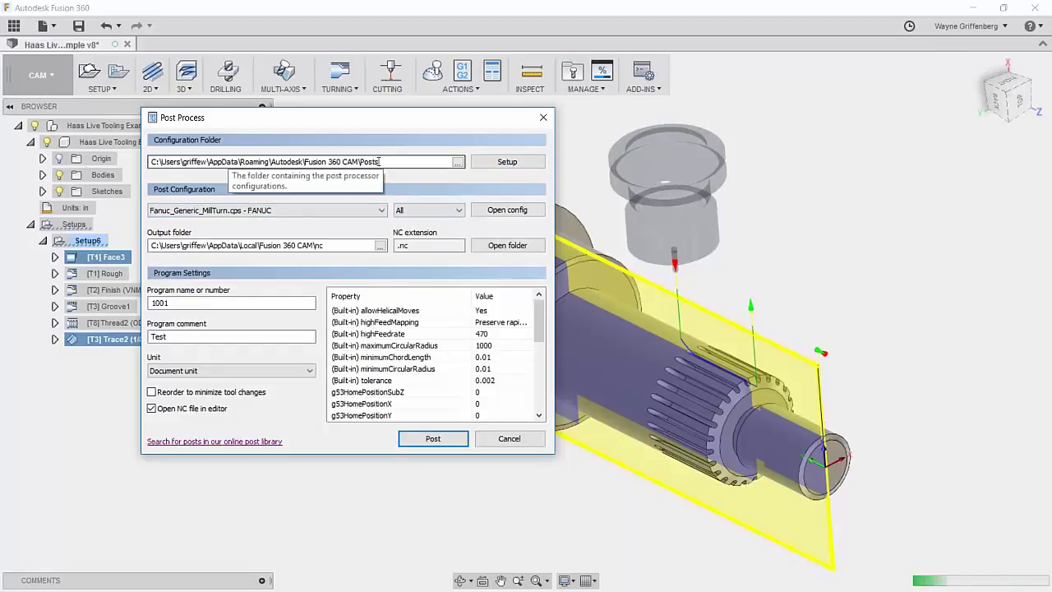
left_click(511, 247)
left_click_drag(535, 213, 210, 131)
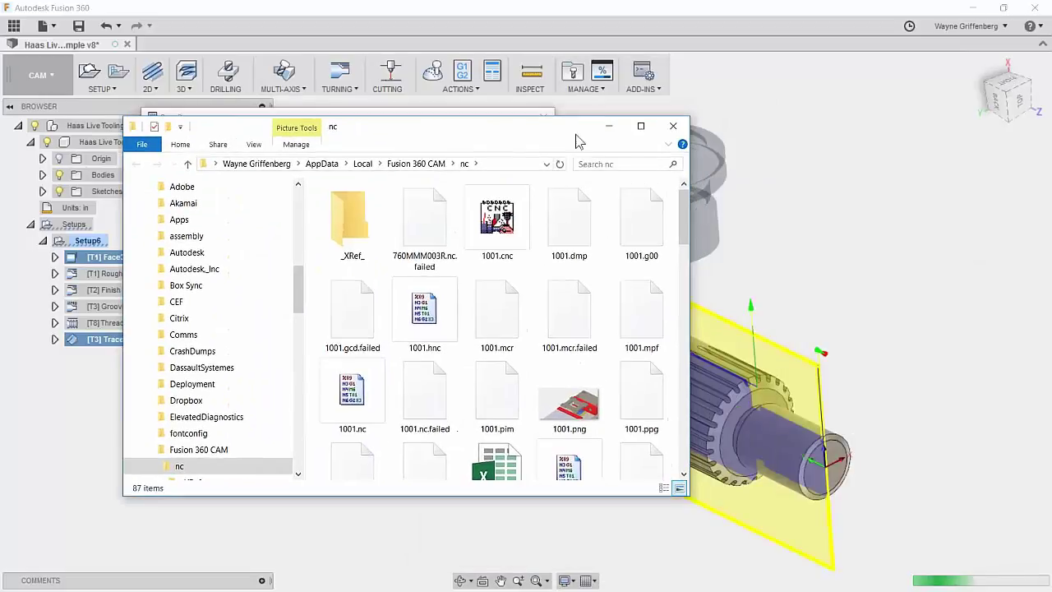
left_click(673, 126)
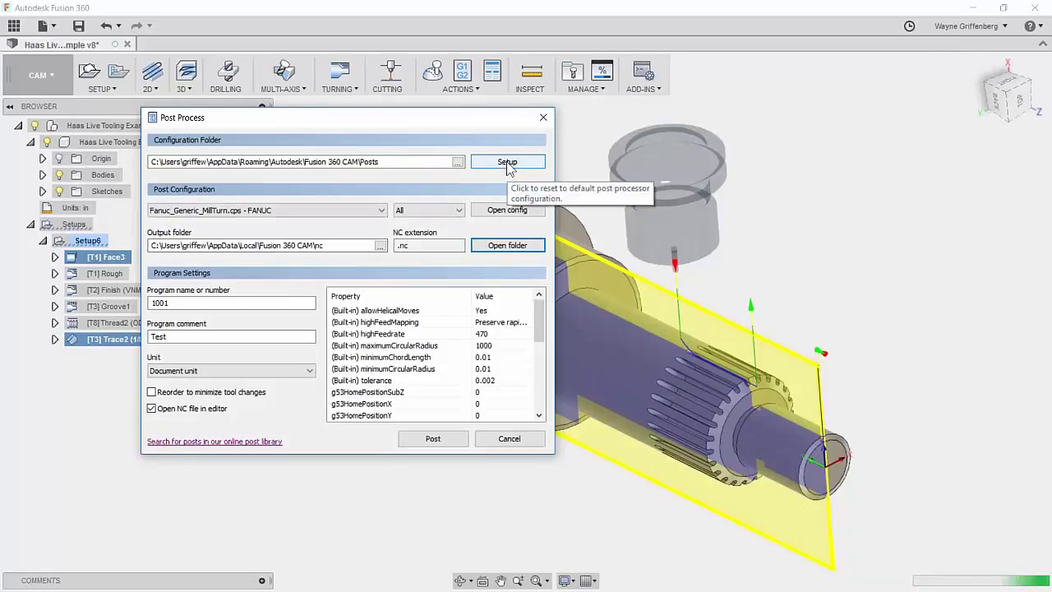
- Open the personal Posts folder, move haas st-20y.cps from Downloads into it, and close both folder windows
left_click(507, 162)
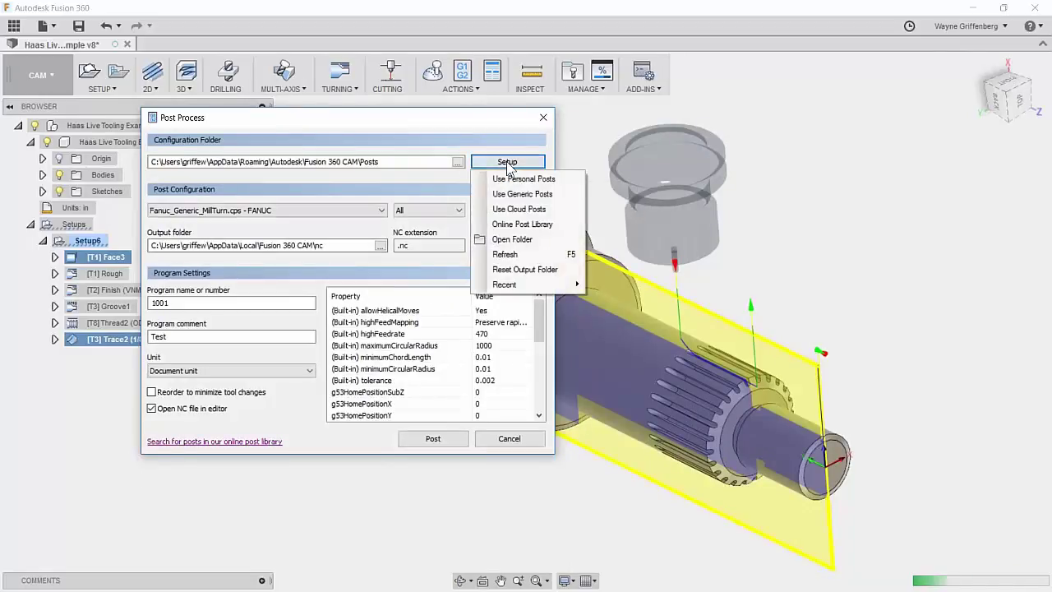
left_click(506, 239)
left_click_drag(337, 179, 315, 48)
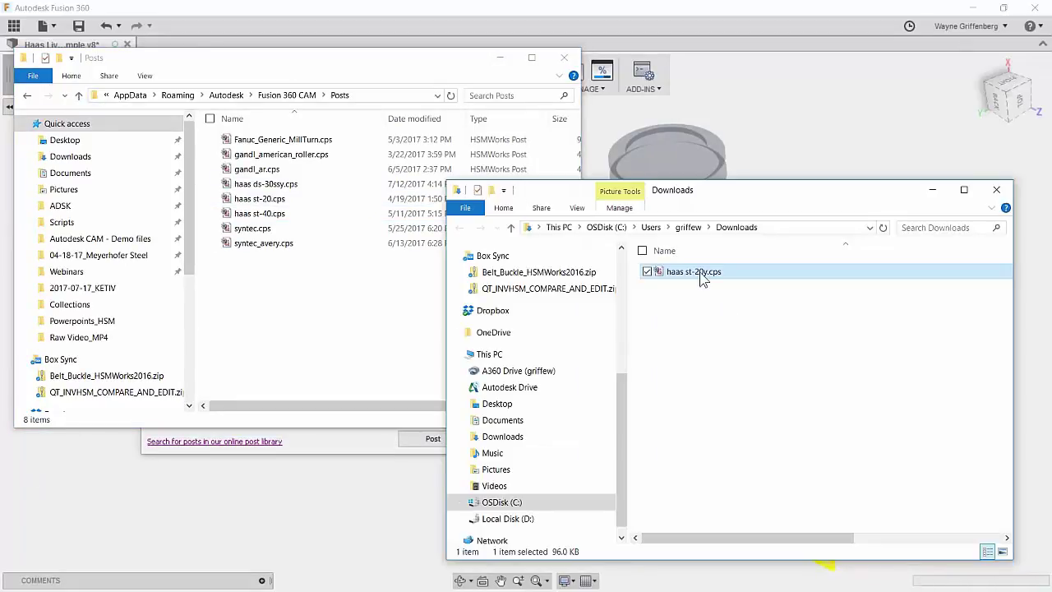
right_click_drag(703, 279, 263, 304)
left_click(304, 324)
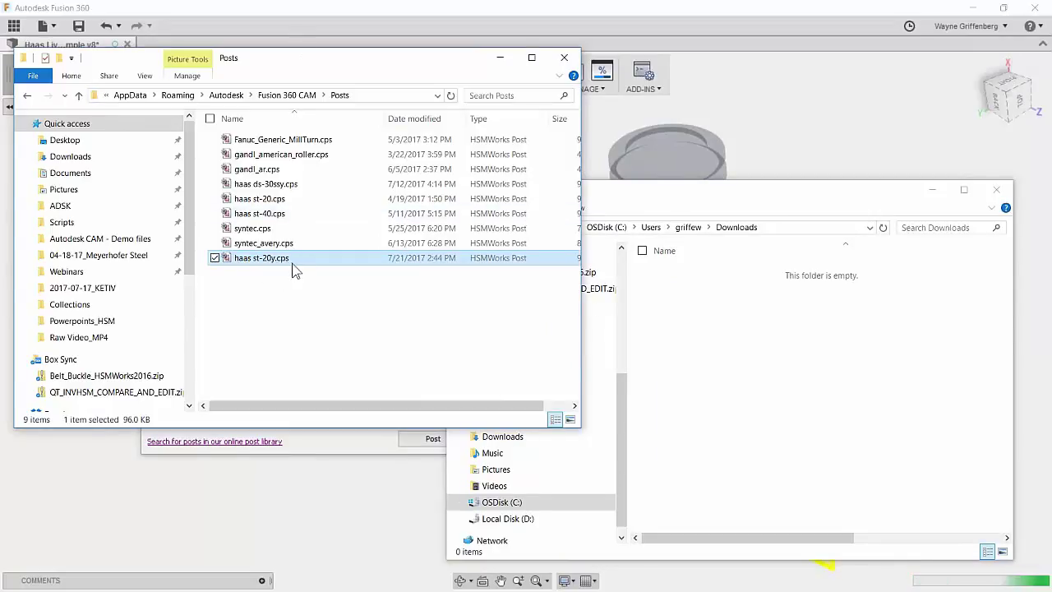
left_click(996, 190)
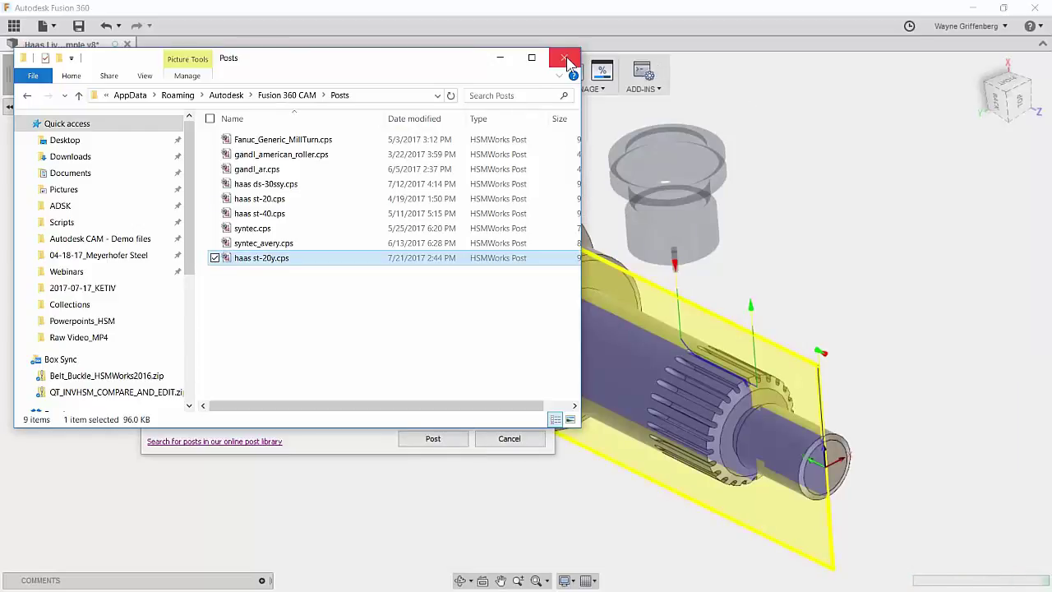
left_click(564, 58)
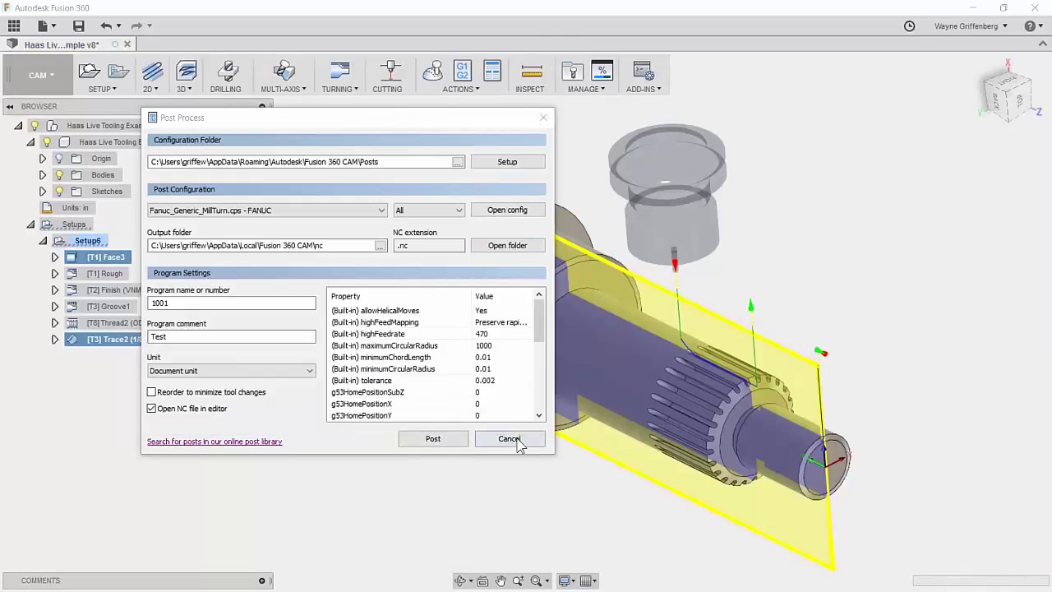
- Restart Post Process to reload the personal posts and choose haas st-20y.cps - HAAS ST-20Y as the post configuration
left_click(407, 442)
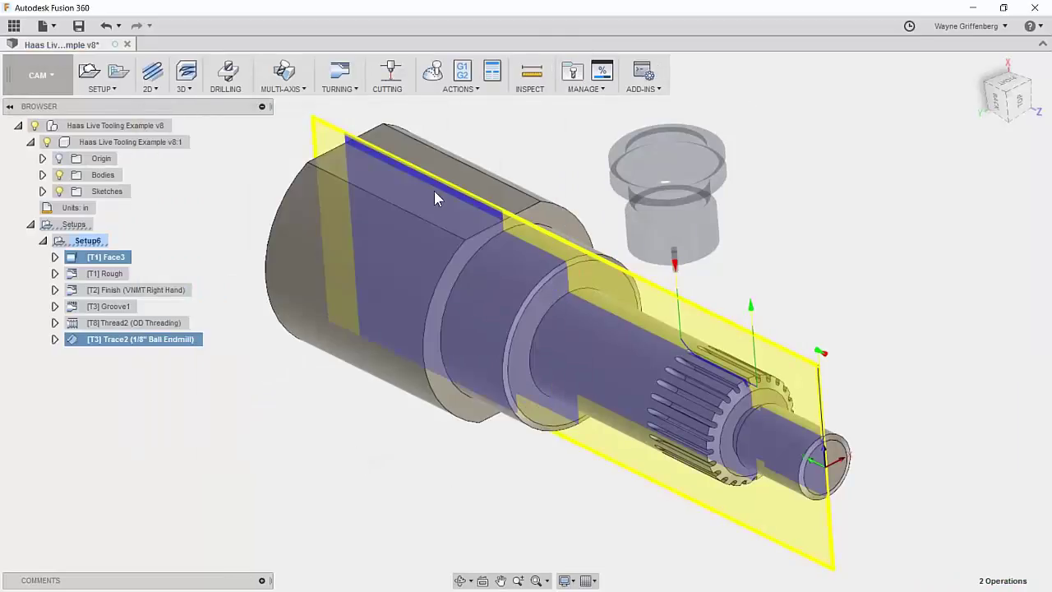
left_click(462, 73)
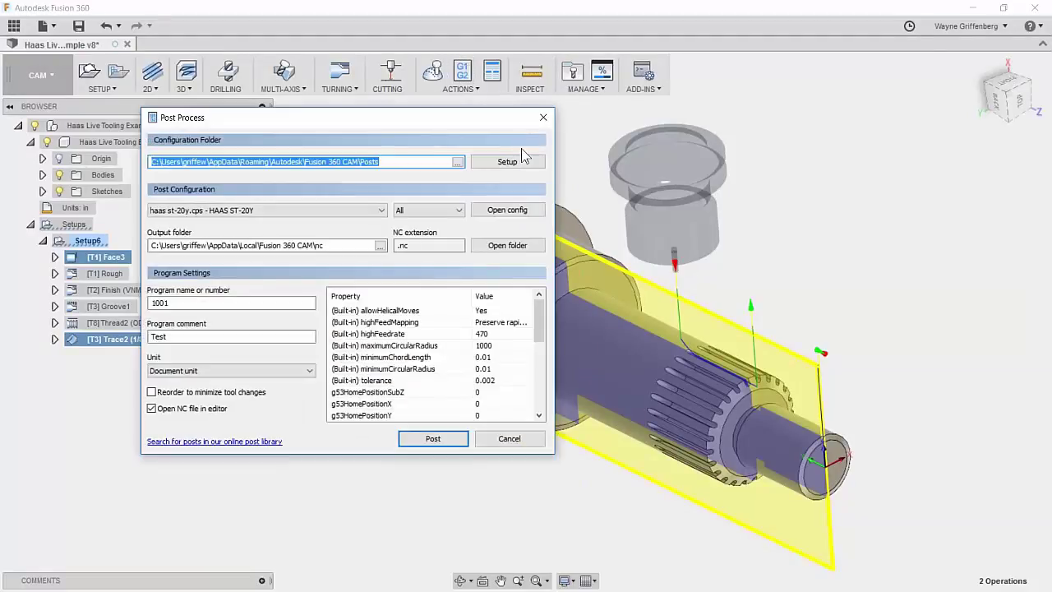
left_click(206, 211)
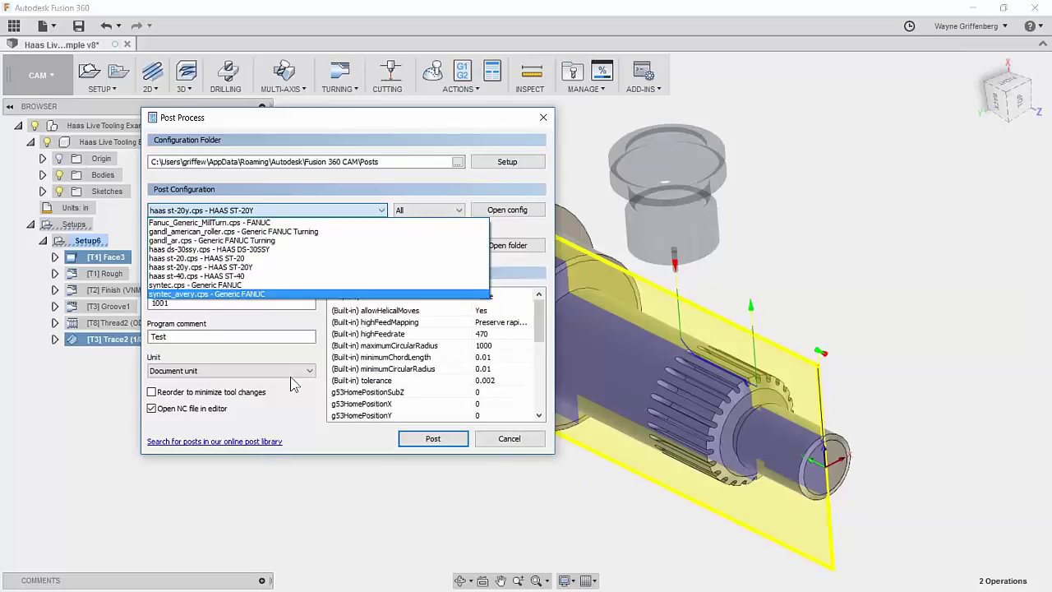
left_click(222, 271)
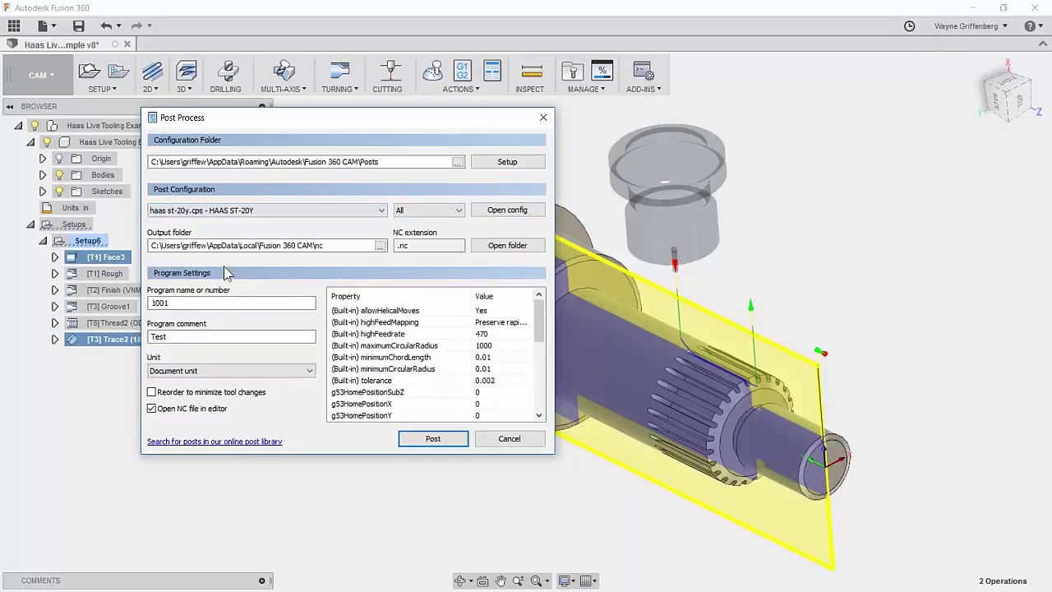
- Post the Face3 and Trace2 operations and save the program as 1001.nc in the nc output folder
left_click(425, 441)
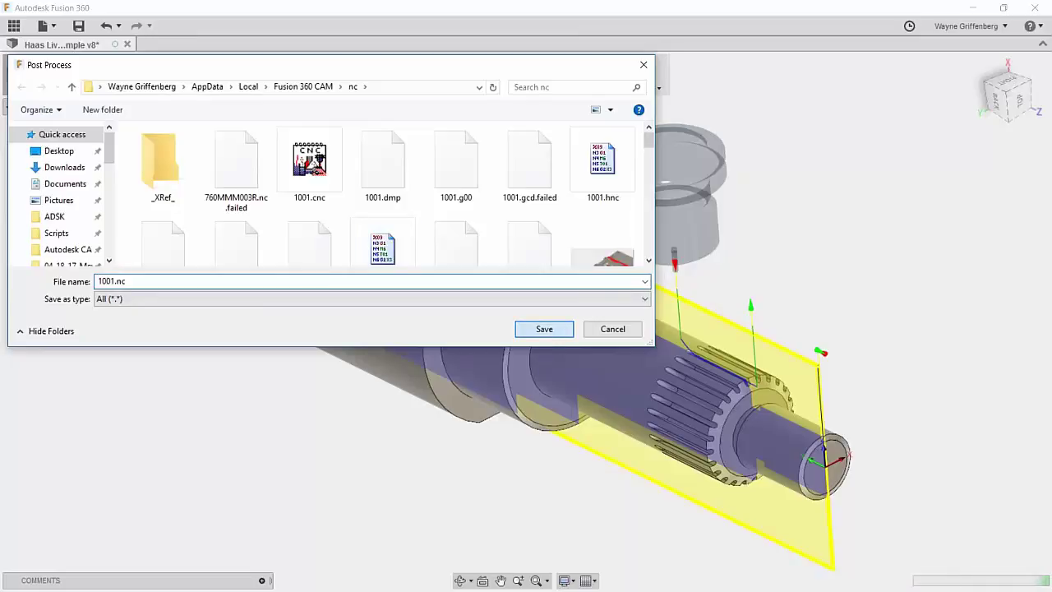
left_click(545, 330)
left_click(556, 303)
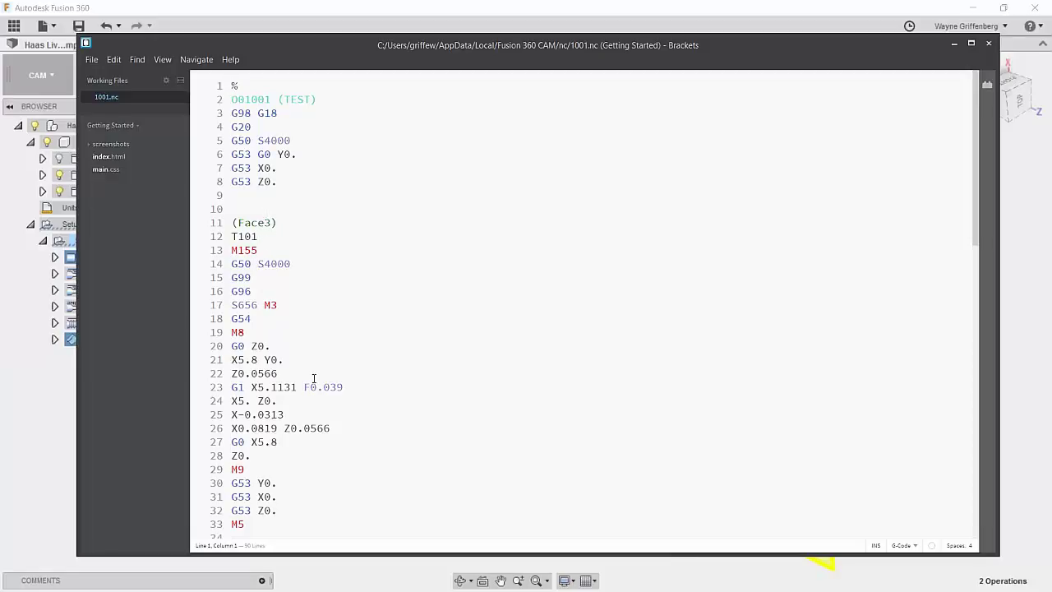
- Examine the Trace2 section of the posted G-code, highlighting M133, G19 and the G0 C0. move
scroll(340, 421, "down", 5)
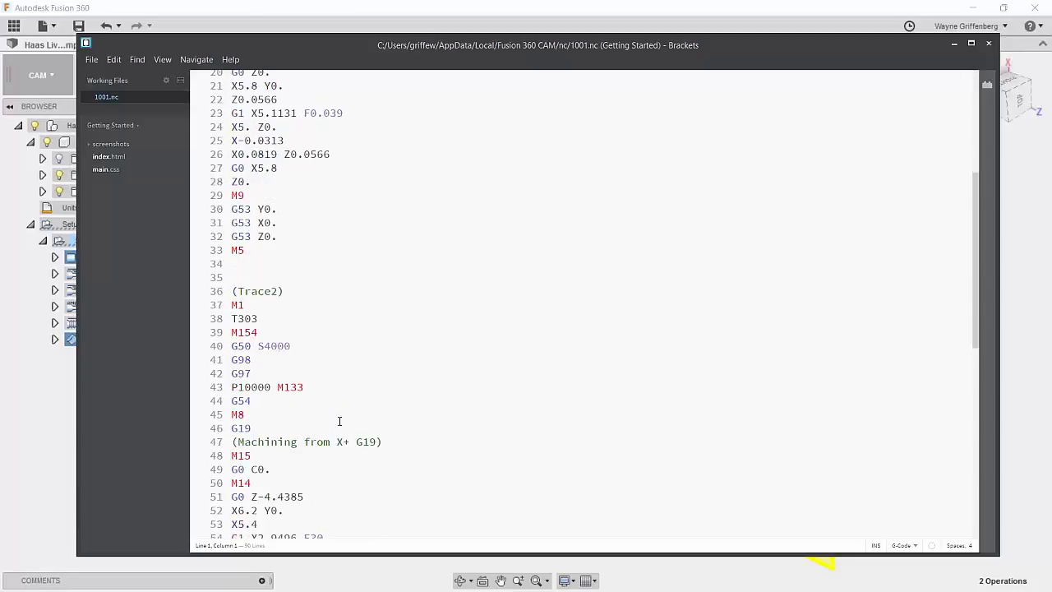
scroll(340, 421, "down", 4)
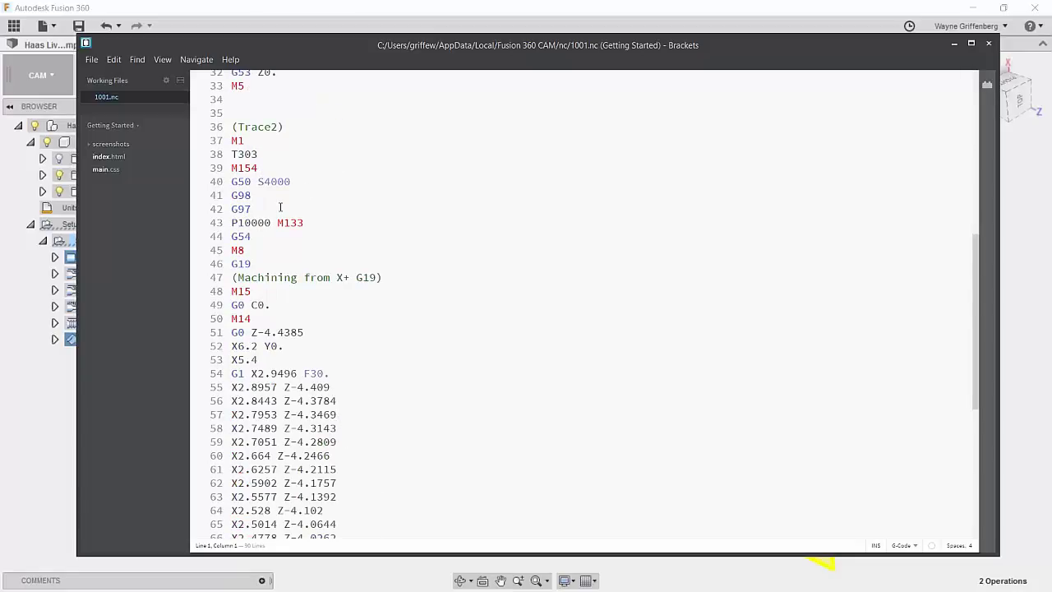
left_click_drag(309, 221, 280, 221)
left_click_drag(254, 263, 237, 264)
left_click_drag(270, 305, 232, 305)
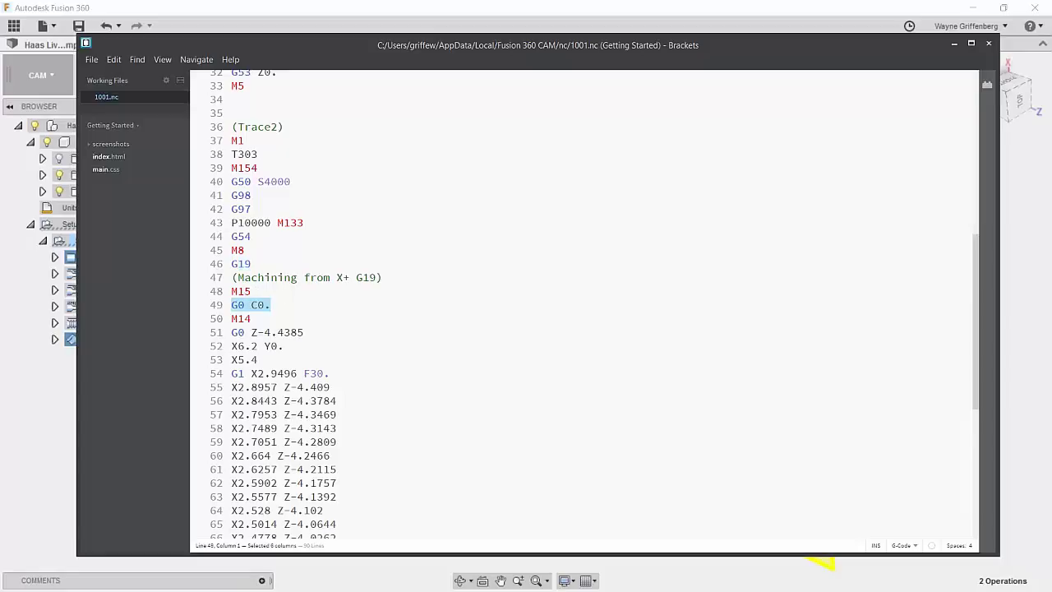
- Examine the rest of the posted Trace2 code from M14 through M135, M155 and the program end, and minimize the code editor
left_click(251, 319)
scroll(324, 360, "down", 5)
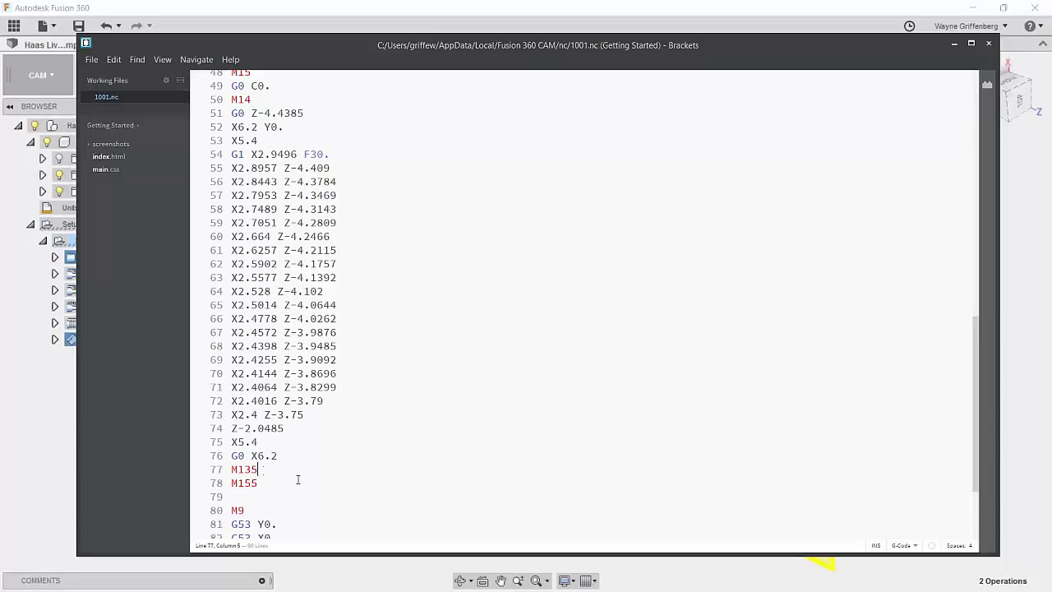
scroll(299, 475, "down", 3)
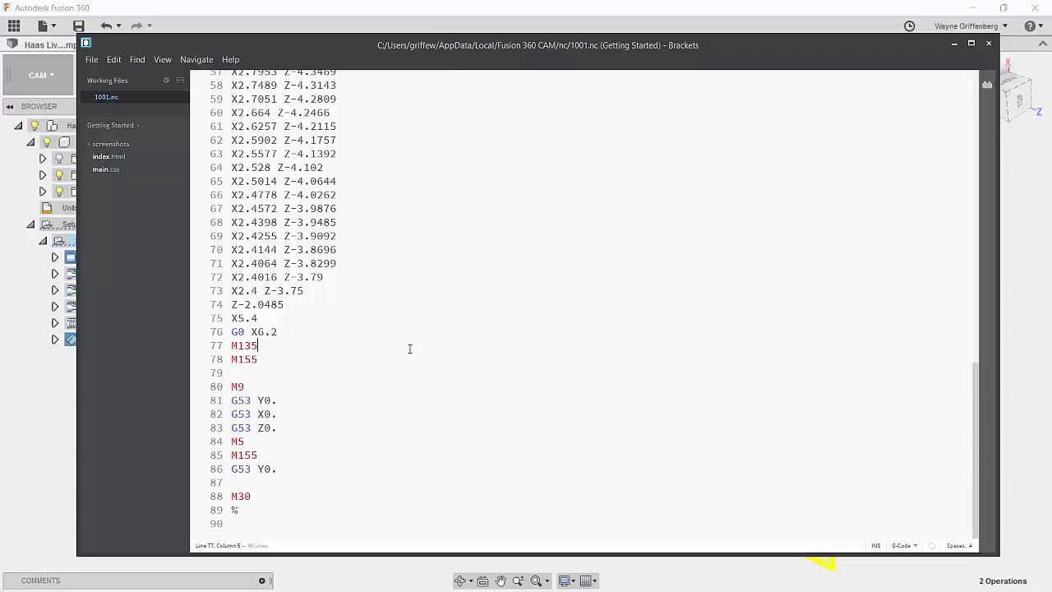
scroll(371, 306, "up", 10)
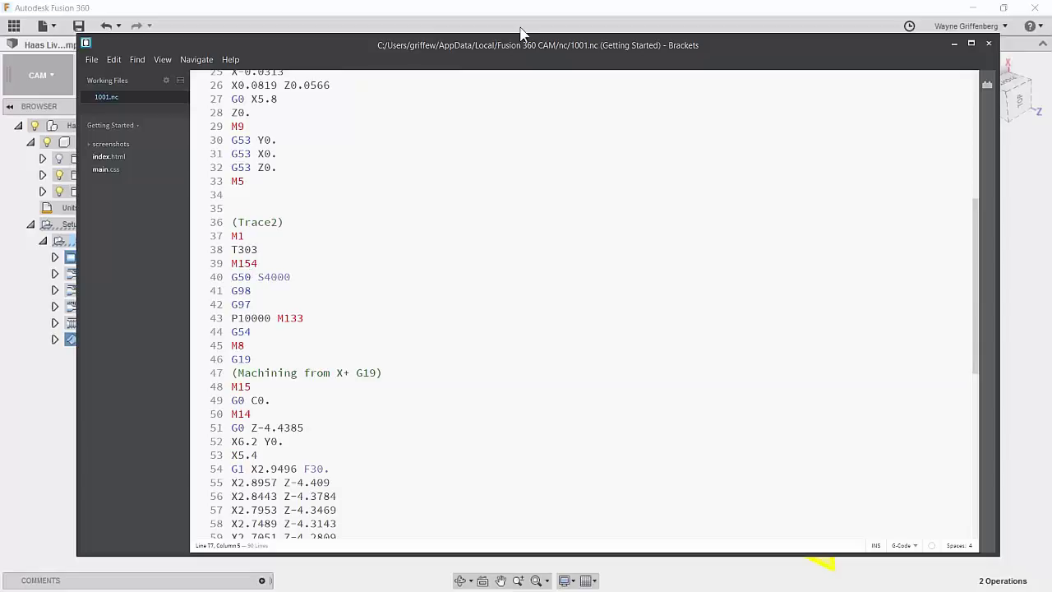
left_click_drag(502, 35, 494, 25)
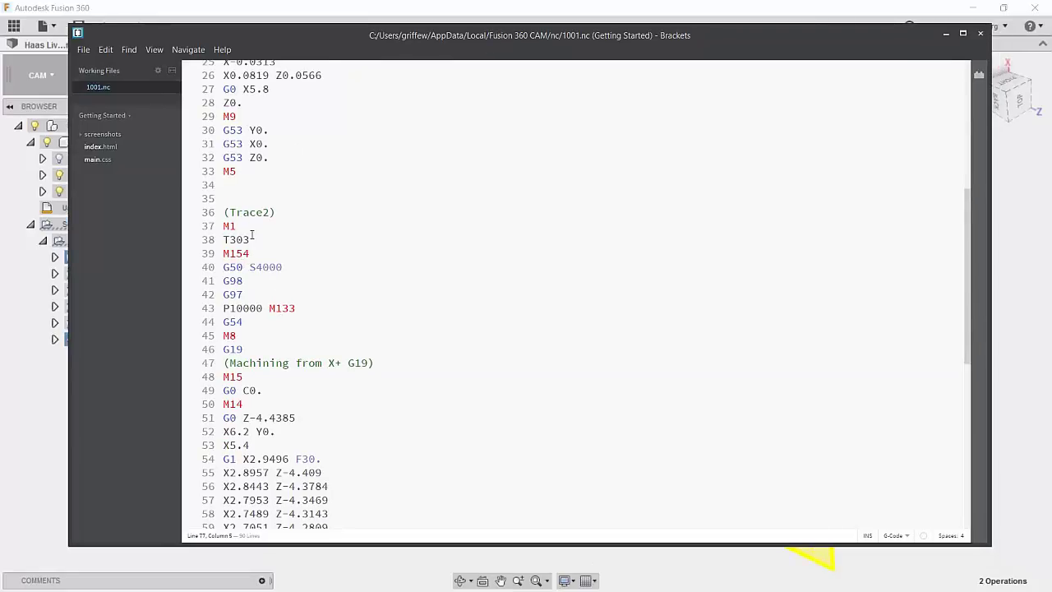
left_click(945, 34)
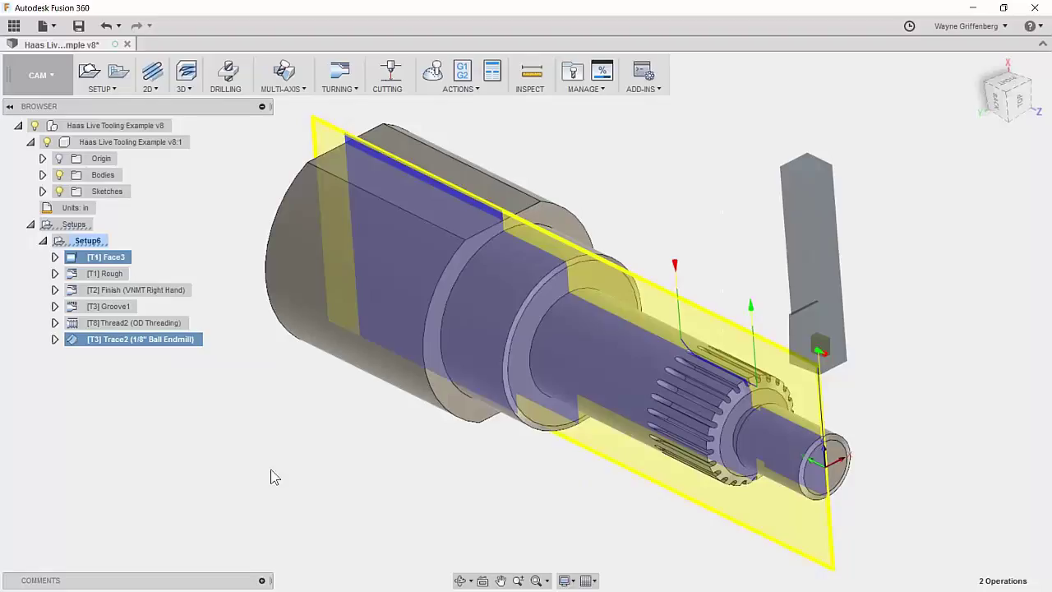
- Set up a circular pattern of the Trace2 operation about the shaft's small end cylinder and open the number of instances for editing
left_click(249, 435)
scroll(722, 255, "up", 3)
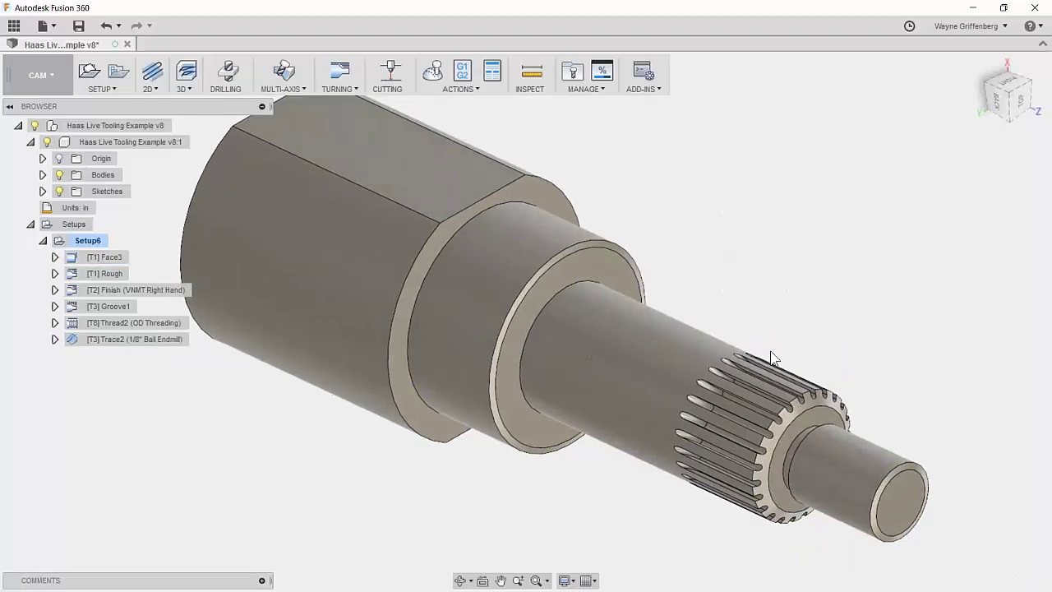
left_click(104, 339)
middle_click_drag(759, 361, 714, 372, "shift")
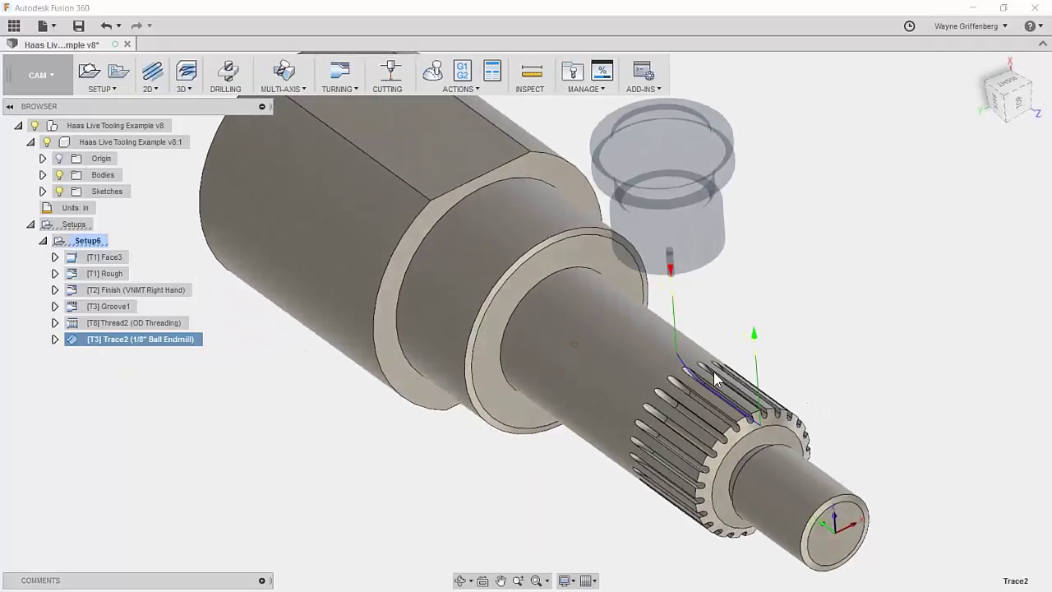
scroll(713, 372, "up", 3)
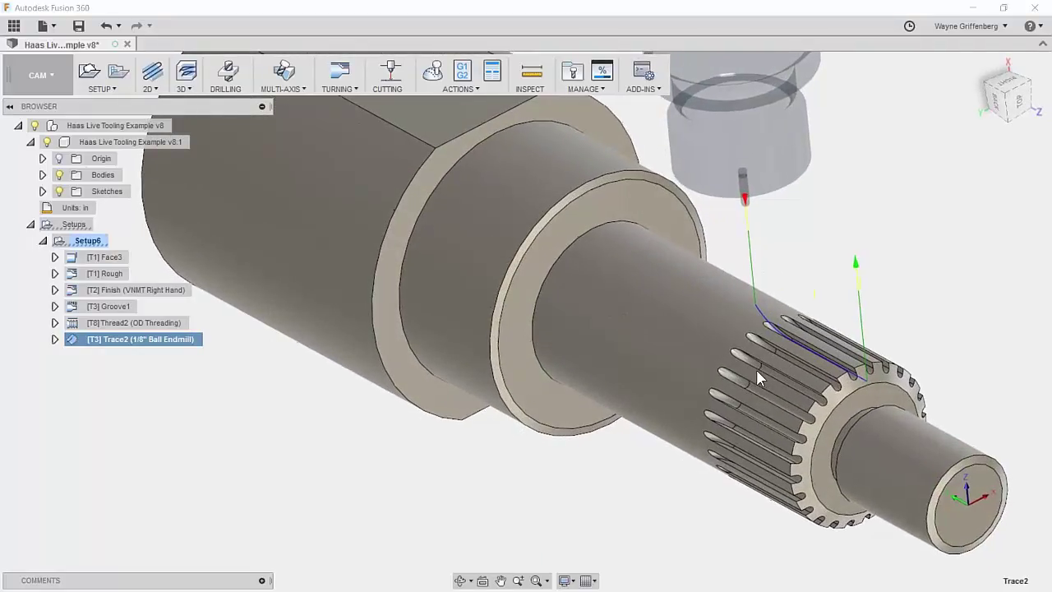
scroll(753, 363, "down", 4)
middle_click_drag(746, 355, 665, 354, "shift")
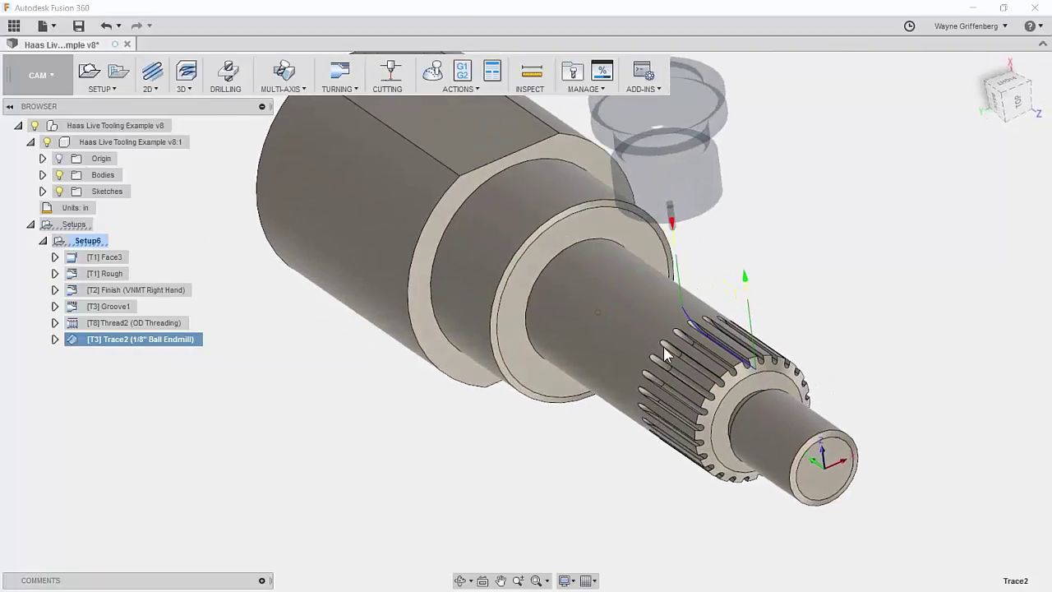
left_click(117, 72)
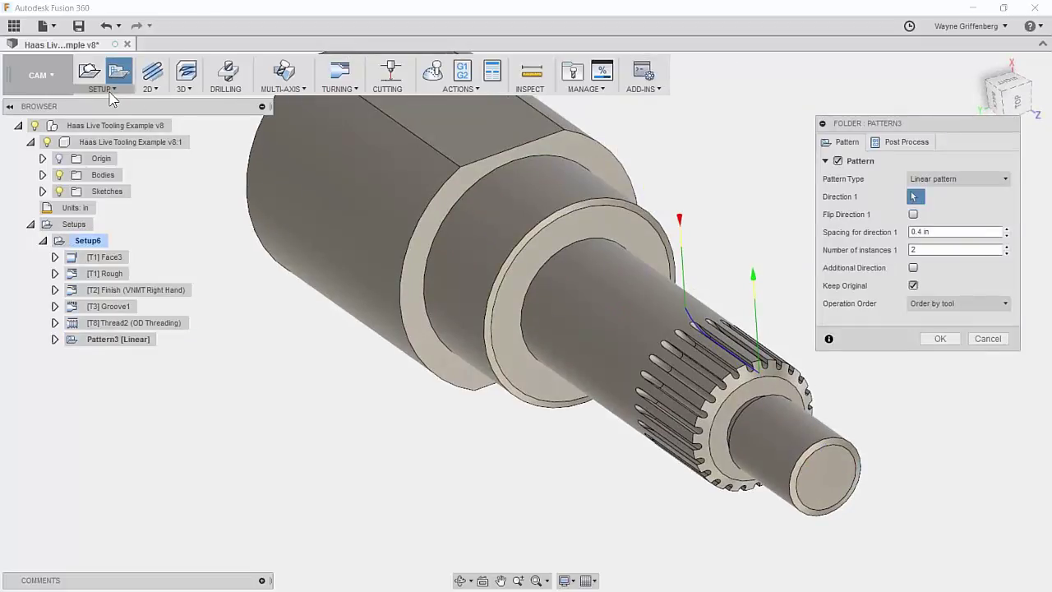
left_click(953, 179)
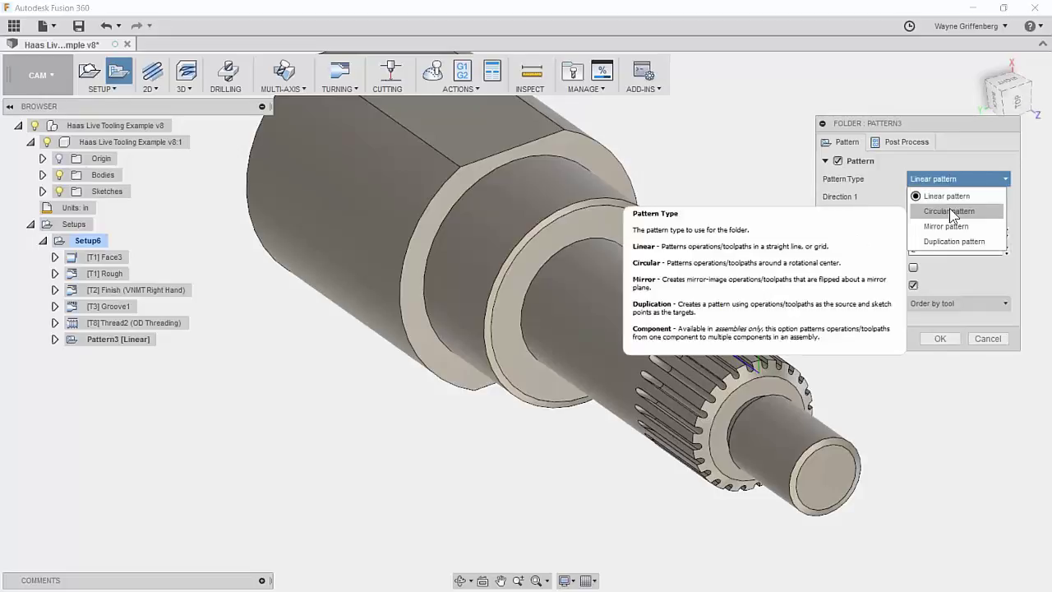
left_click(949, 210)
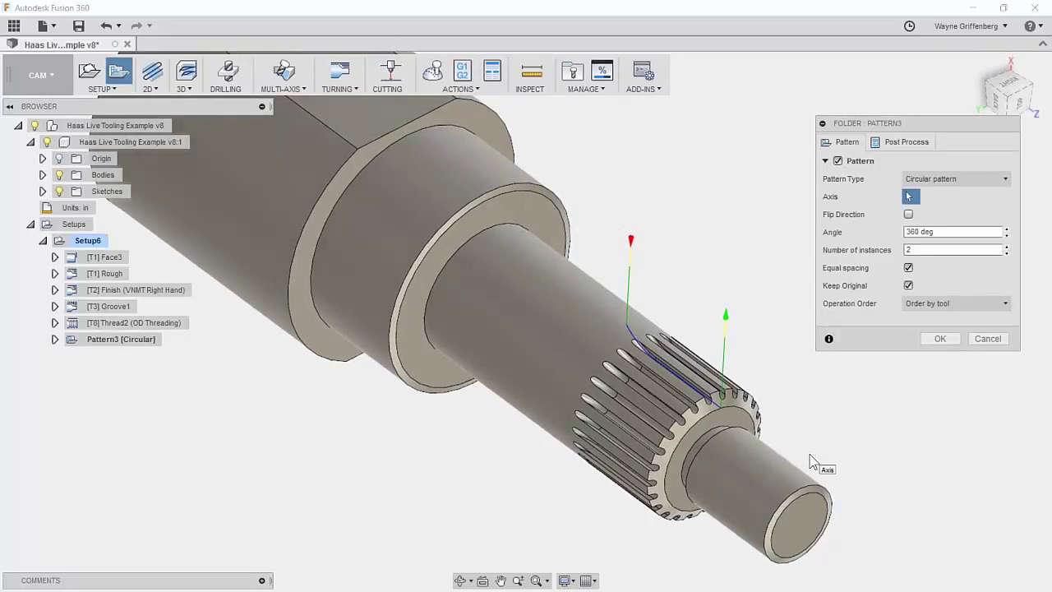
left_click(748, 472)
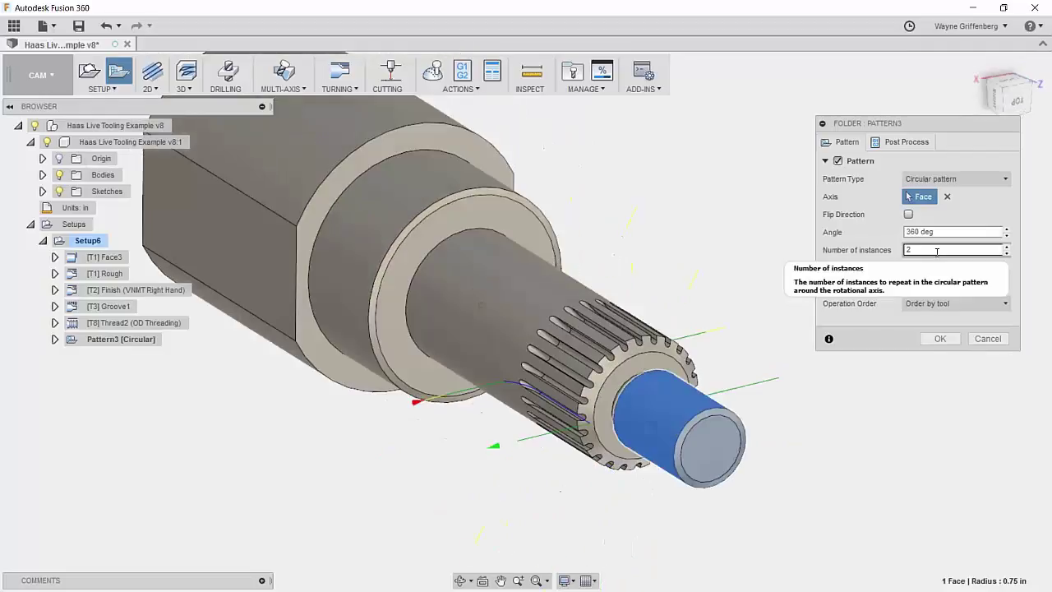
type("4")
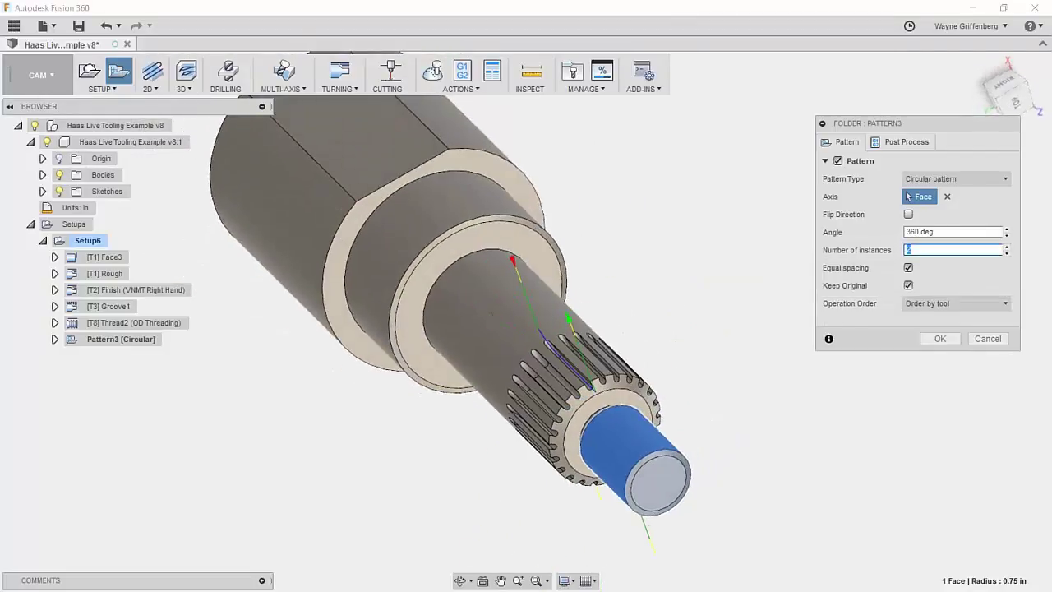
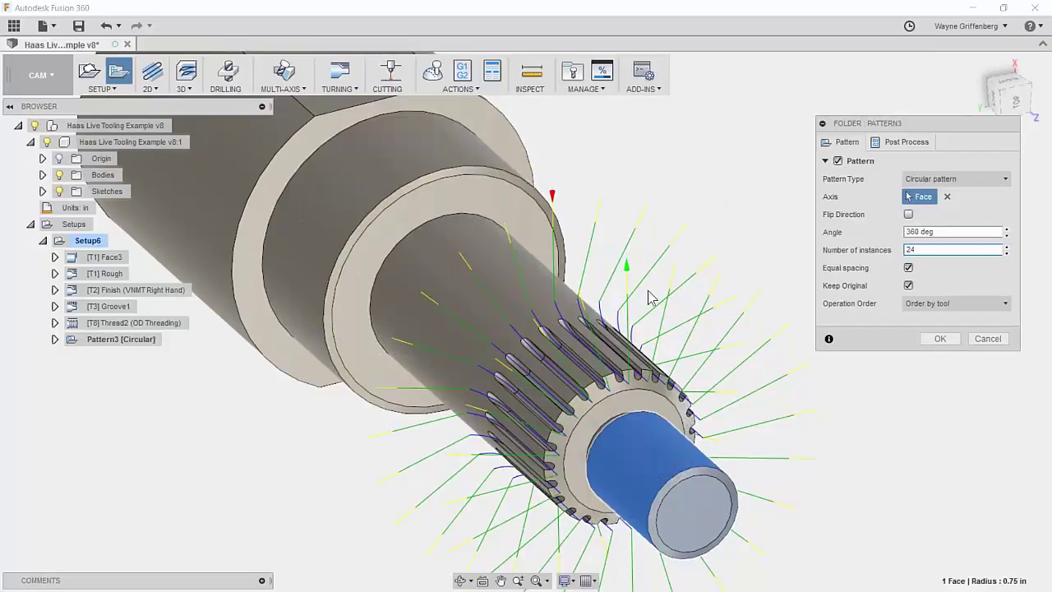
- Finish the circular Trace2 pattern with 24 instances, post it with the HAAS ST-20Y post, and overwrite 1001.nc in the nc folder
left_click(940, 338)
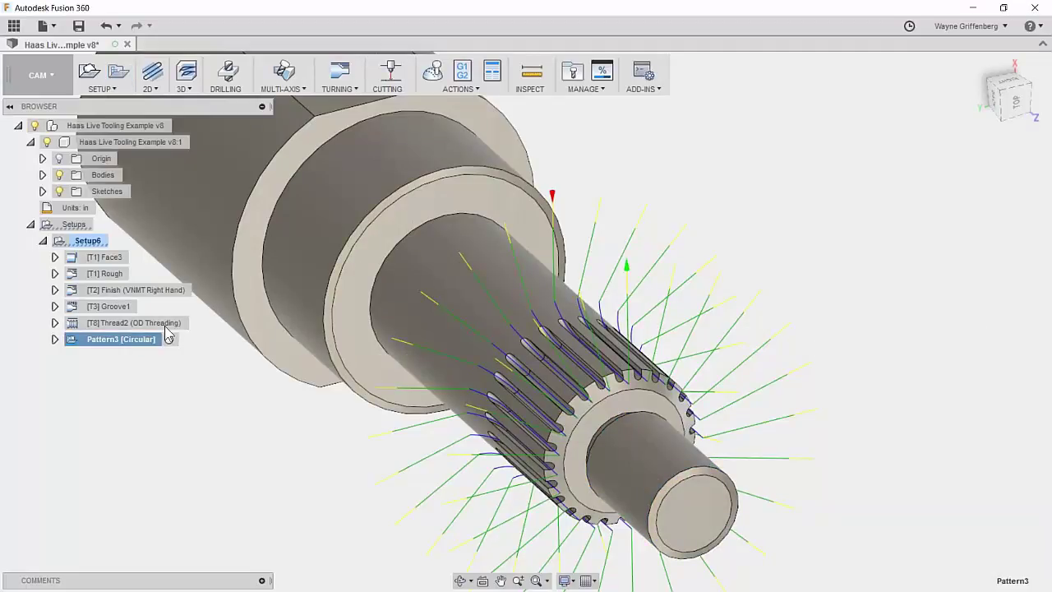
left_click(462, 72)
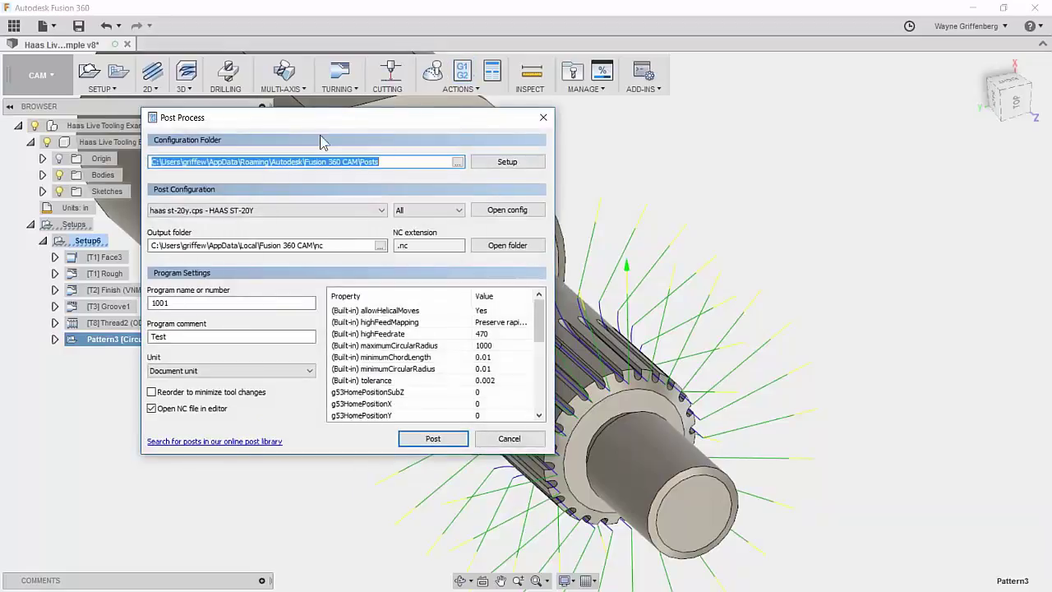
left_click(431, 440)
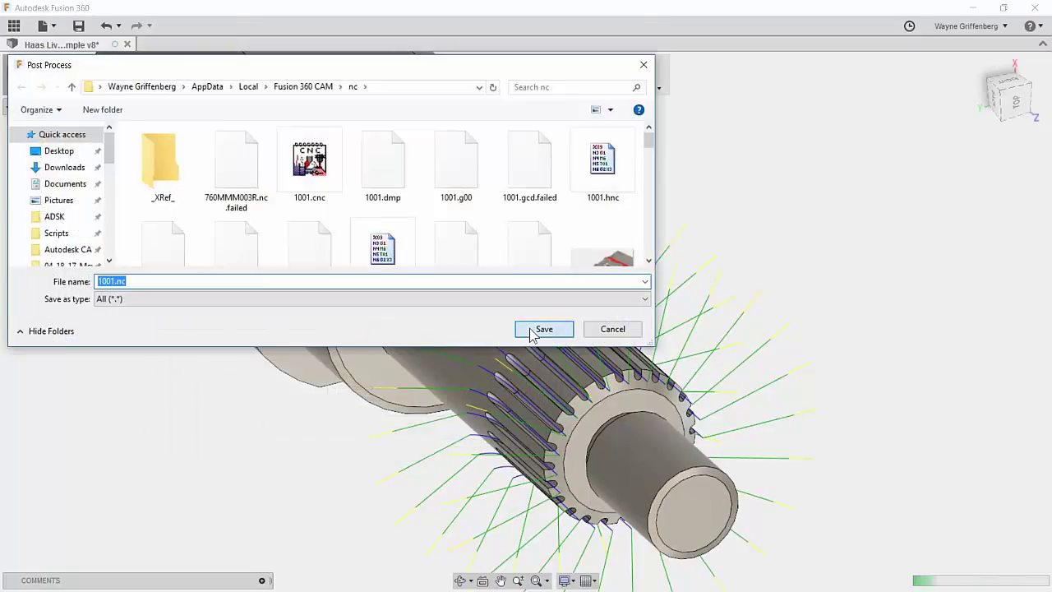
left_click(543, 329)
left_click(556, 306)
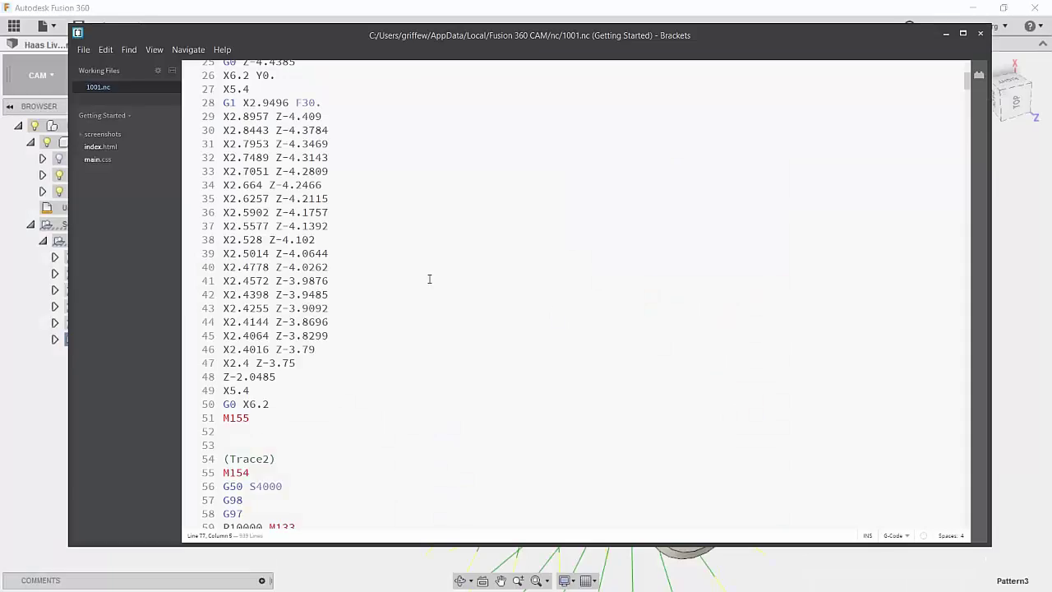
- Examine the first three Trace2 sections of the posted G-code, highlighting the G0 C0., G0 C15. and C30. indexing moves
scroll(421, 316, "up", 8)
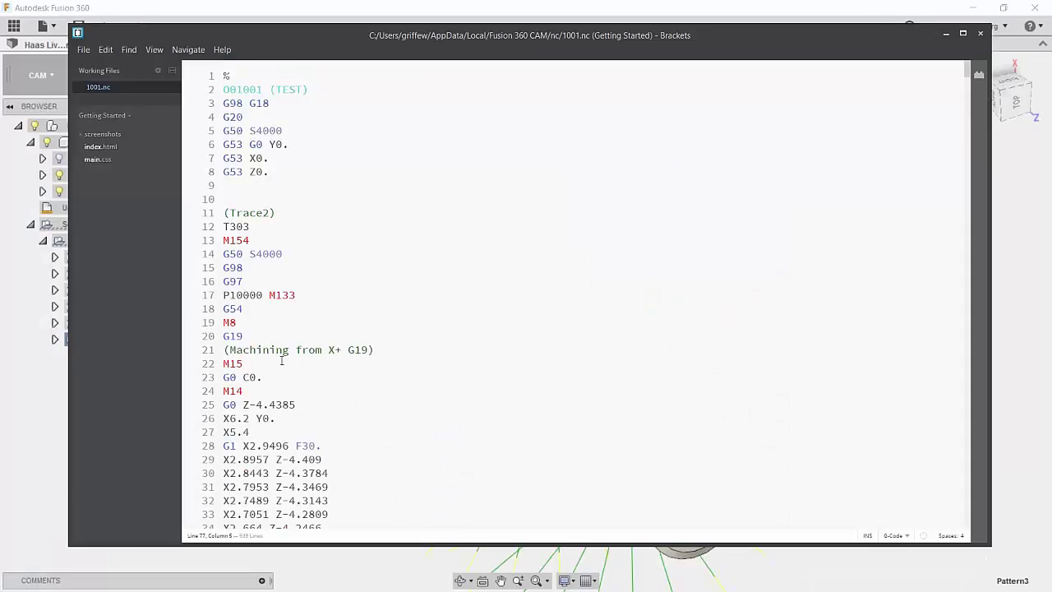
left_click_drag(265, 377, 224, 376)
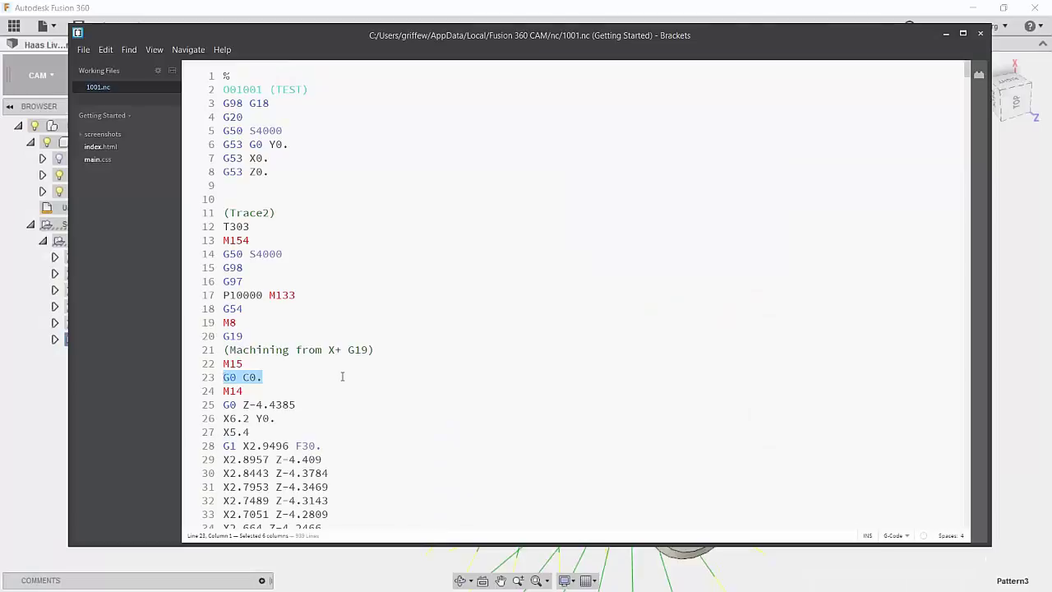
scroll(342, 376, "down", 16)
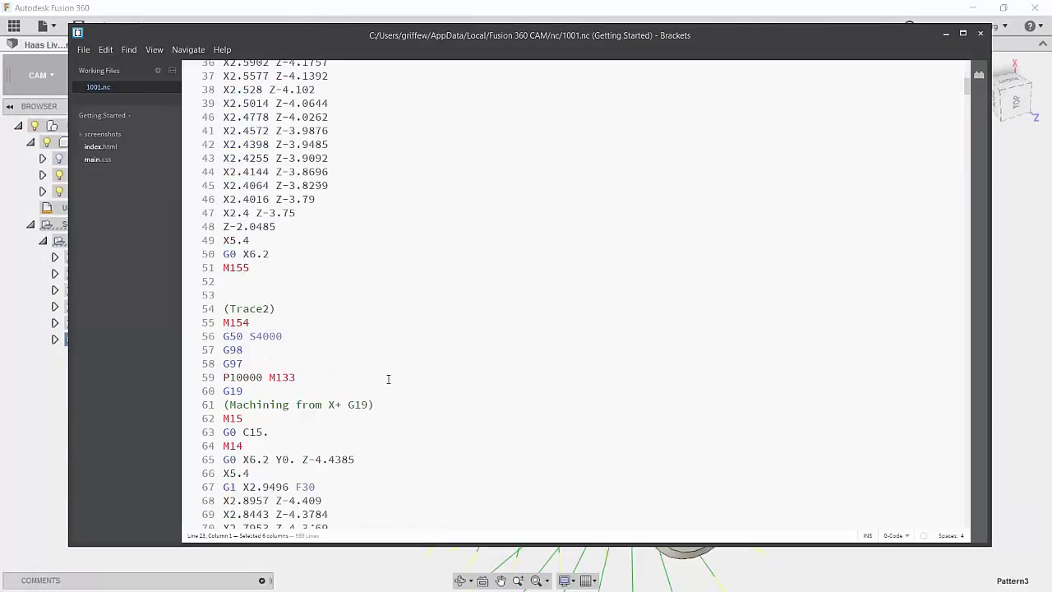
left_click_drag(283, 270, 223, 269)
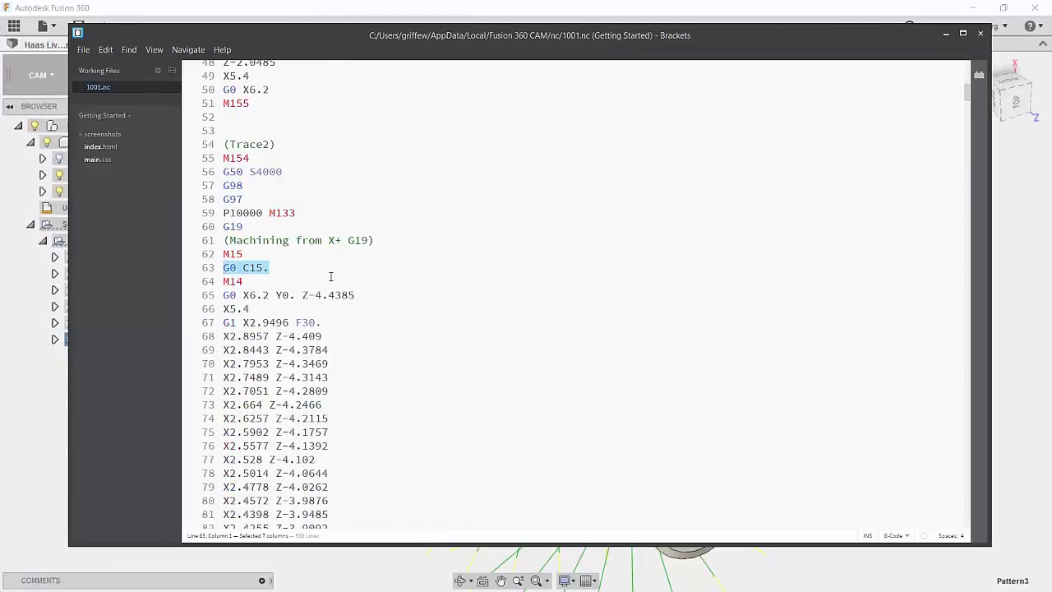
left_click(239, 254)
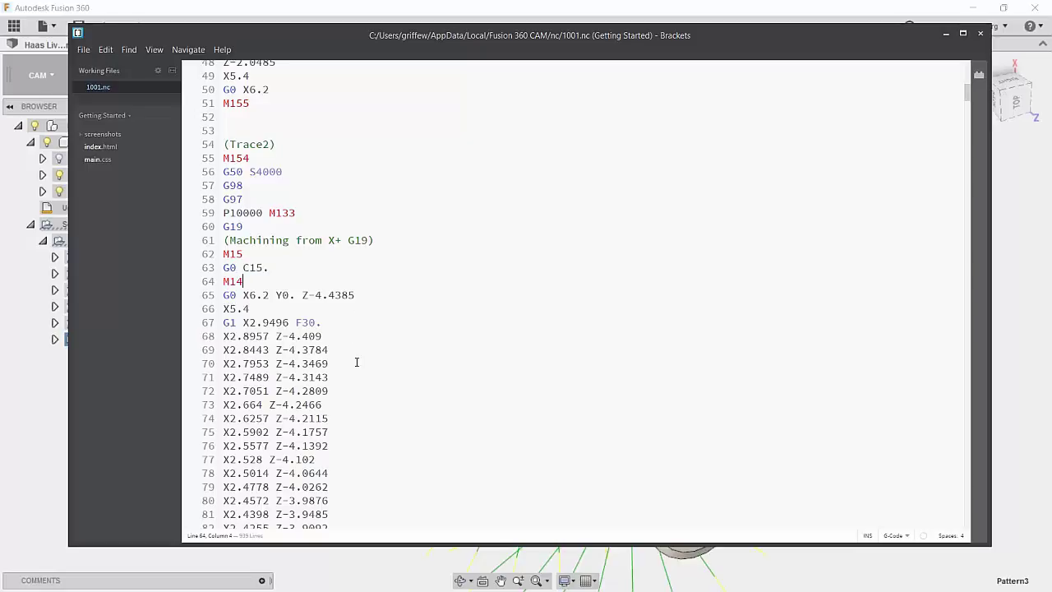
scroll(357, 363, "down", 5)
scroll(423, 362, "down", 5)
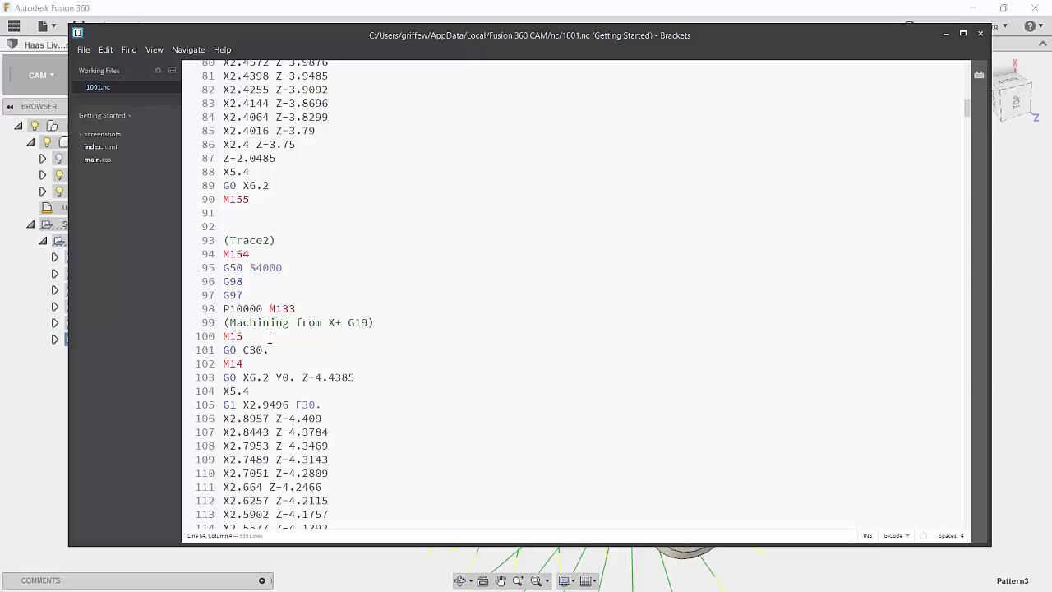
left_click_drag(266, 351, 243, 350)
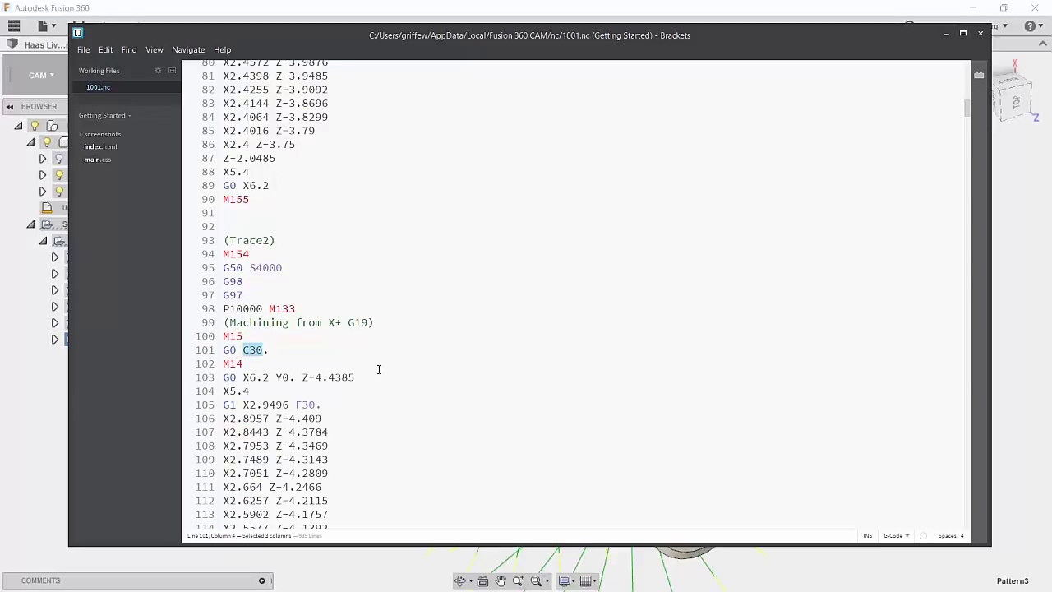
- Examine the C-axis indexing moves in the following Trace2 sections up to C165. and minimize the code editor
scroll(379, 369, "down", 20)
scroll(379, 371, "down", 10)
scroll(379, 372, "down", 5)
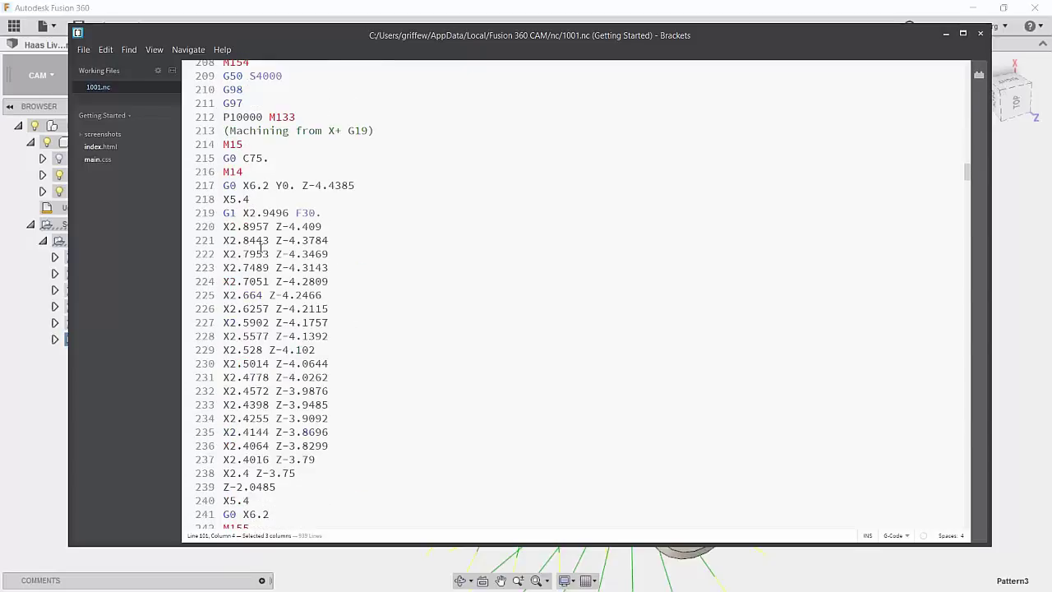
scroll(295, 370, "down", 5)
scroll(294, 369, "down", 15)
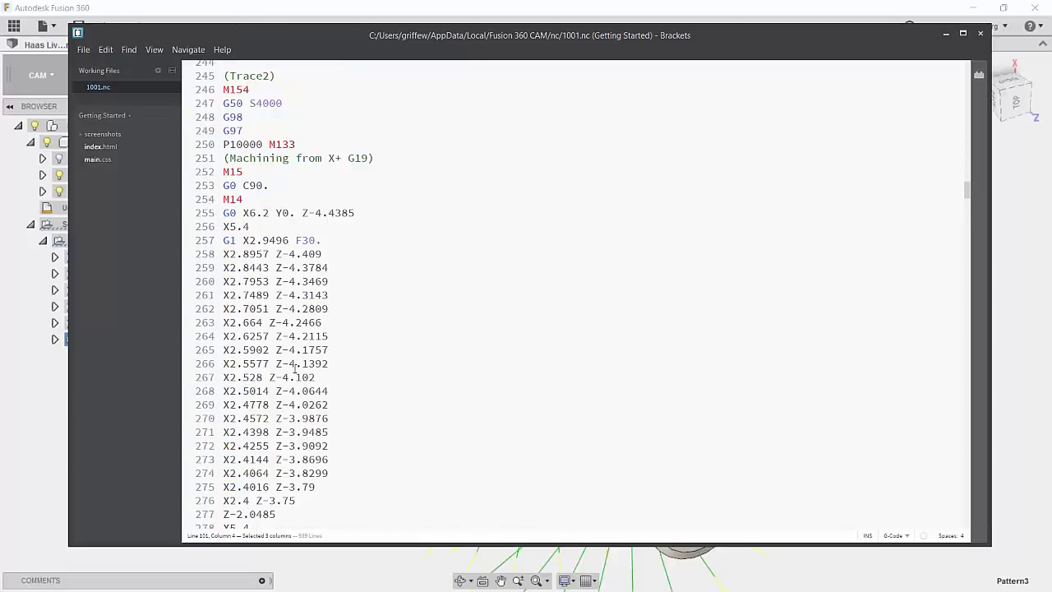
scroll(294, 370, "down", 20)
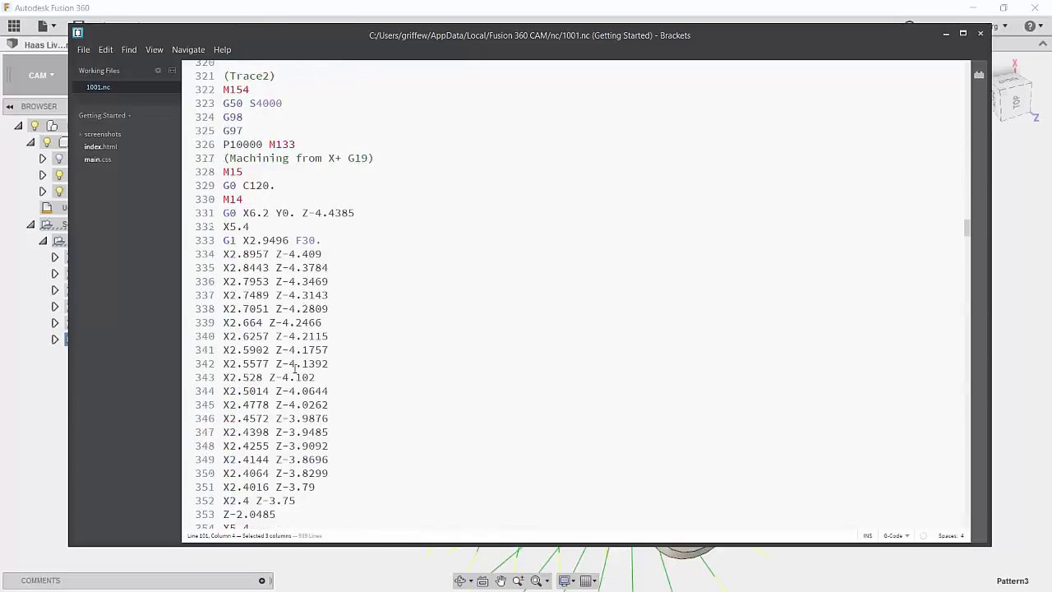
scroll(295, 368, "down", 19)
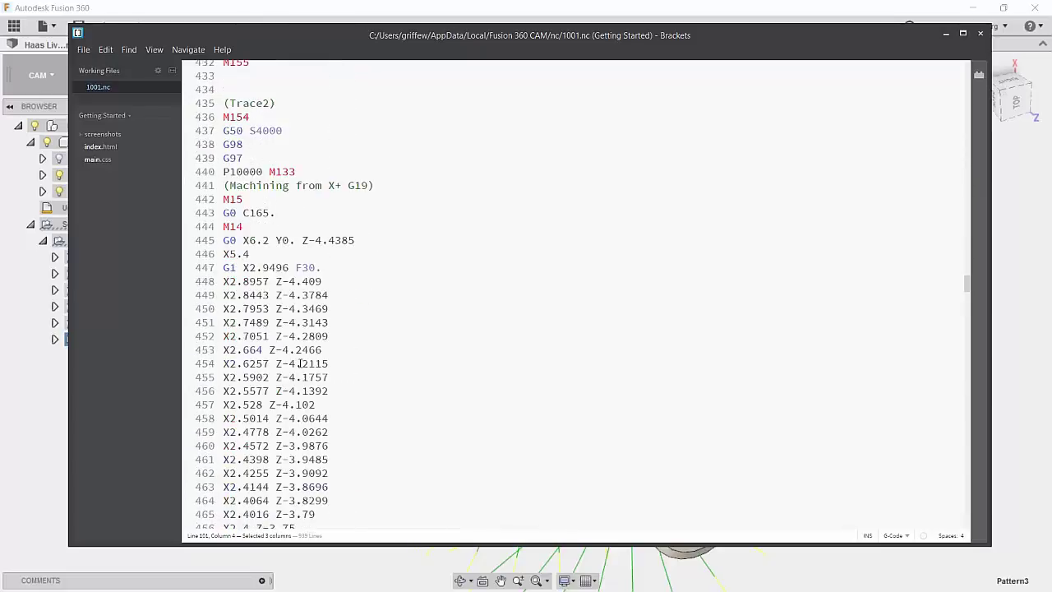
left_click(945, 33)
left_click(826, 348)
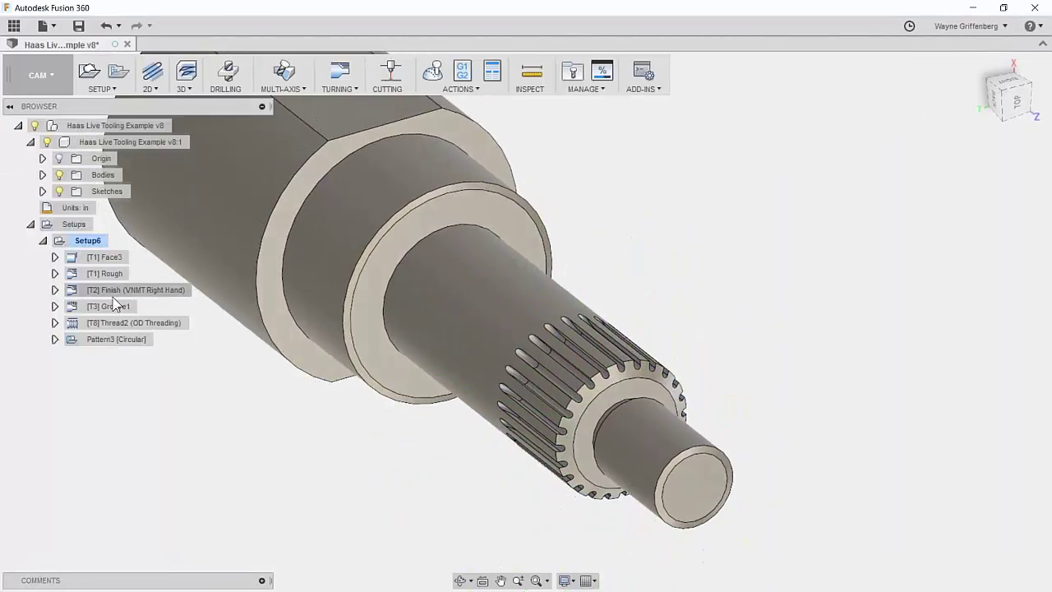
- Inspect the circular pattern's toolpaths and the single Trace2 operation inside it, and collapse the pattern folder again
left_click(145, 340)
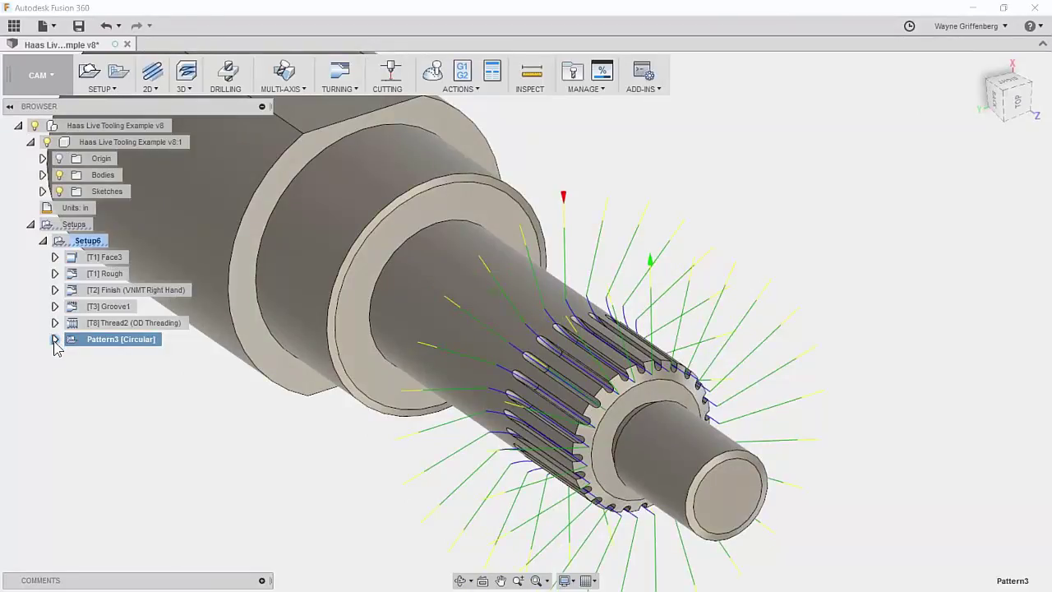
left_click(56, 339)
left_click(137, 357)
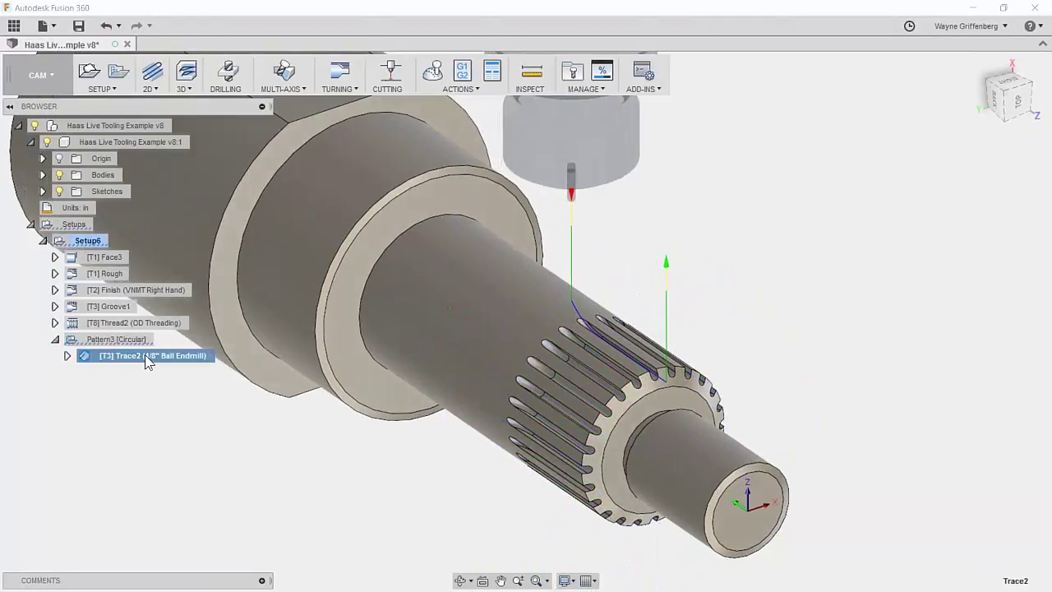
right_click(146, 363)
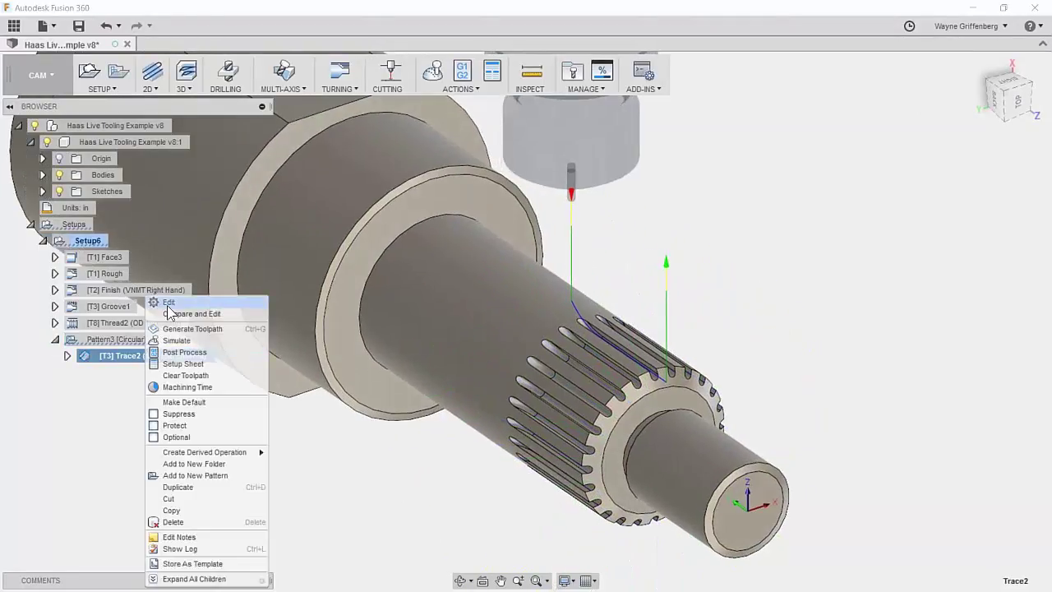
left_click(203, 351)
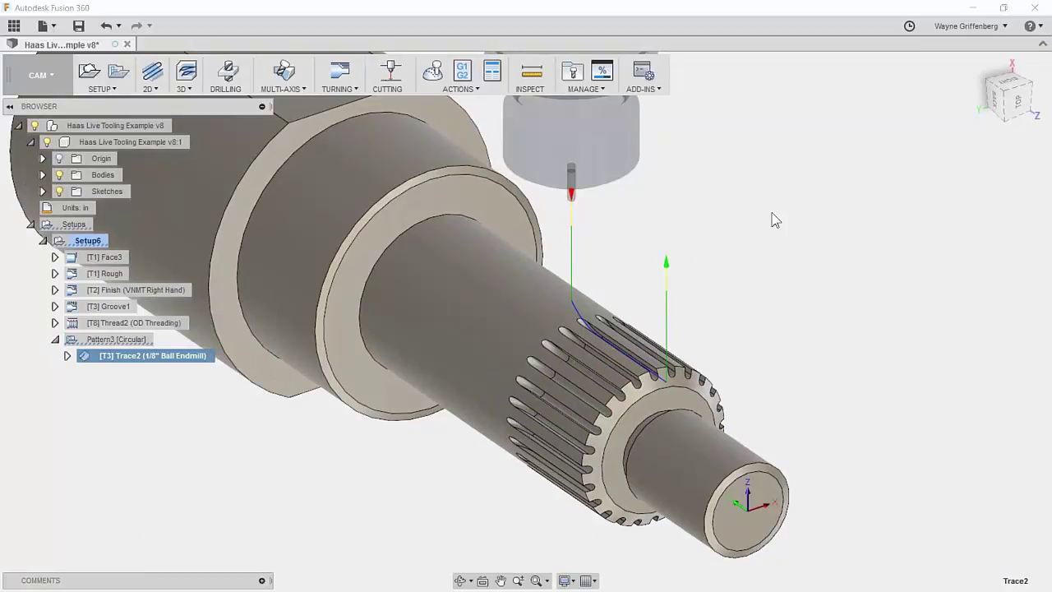
left_click(54, 339)
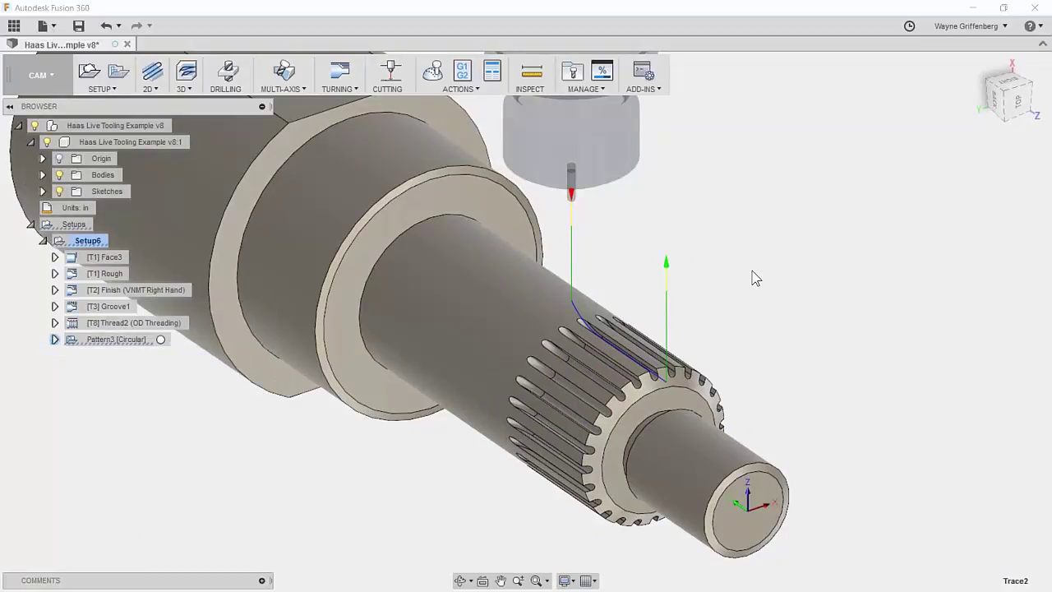
scroll(458, 308, "down", 1)
left_click(385, 472)
scroll(385, 472, "up", 1)
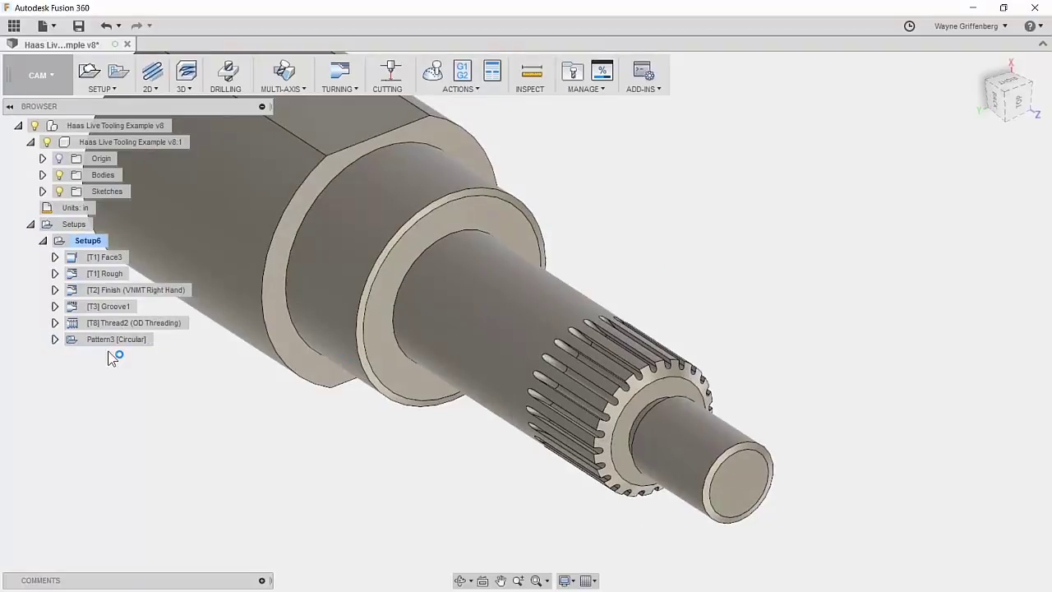
scroll(435, 453, "down", 1)
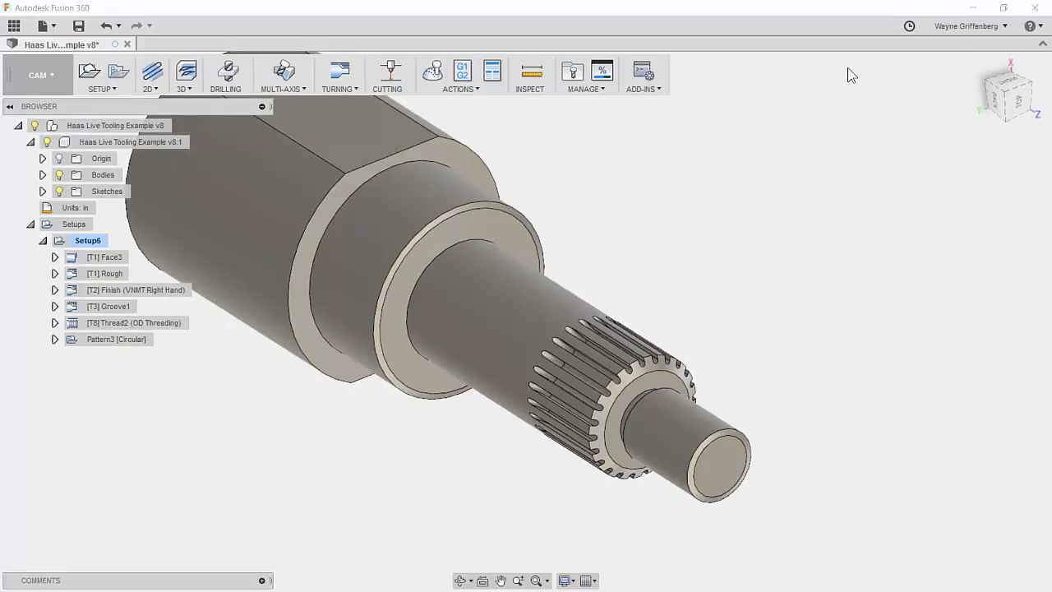
key("F6")
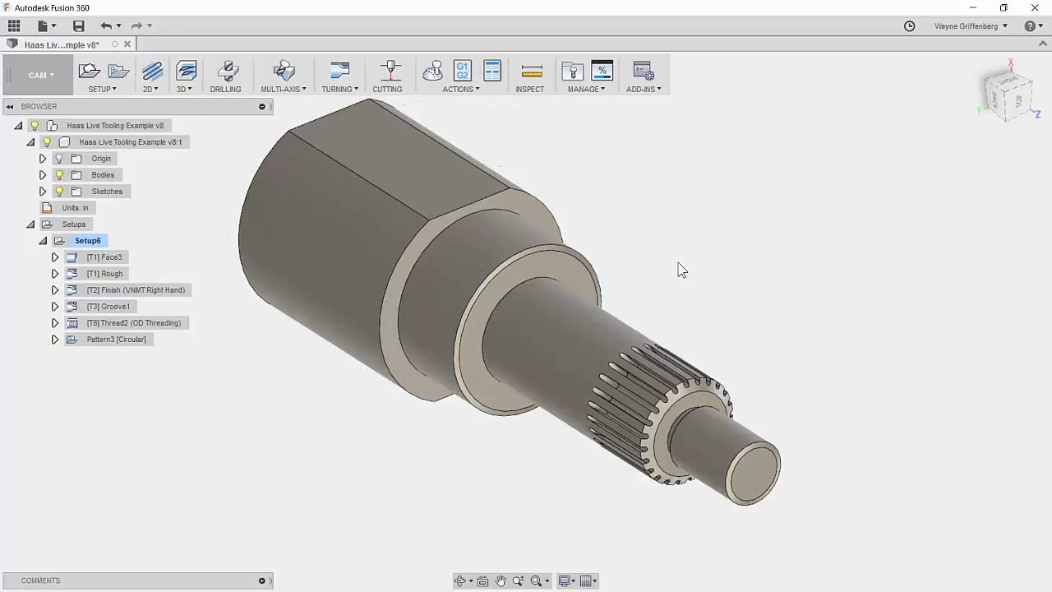
scroll(674, 240, "down", 1)
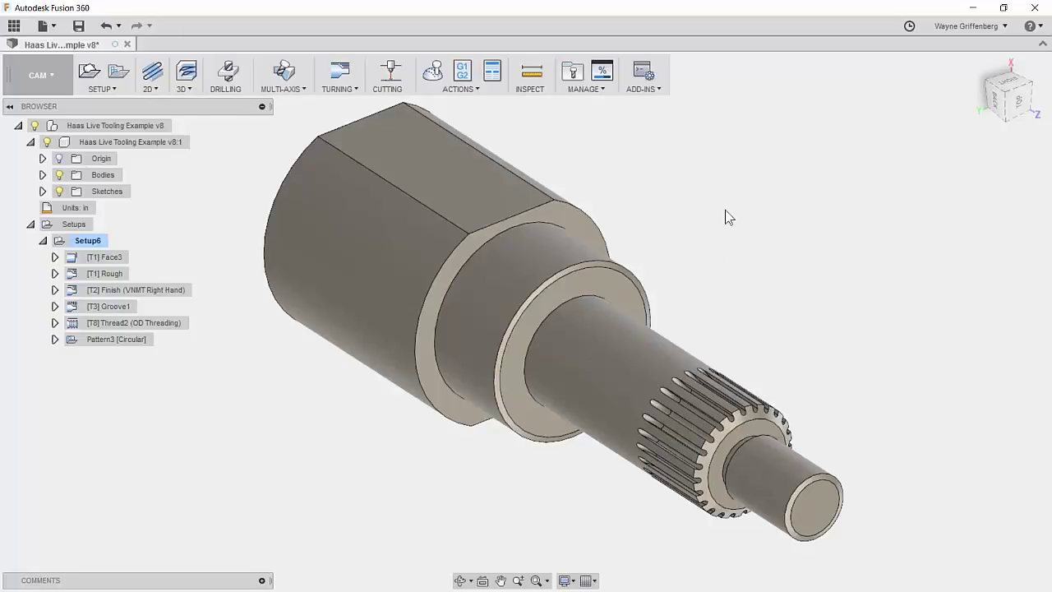
scroll(729, 215, "down", 1)
scroll(655, 218, "up", 1)
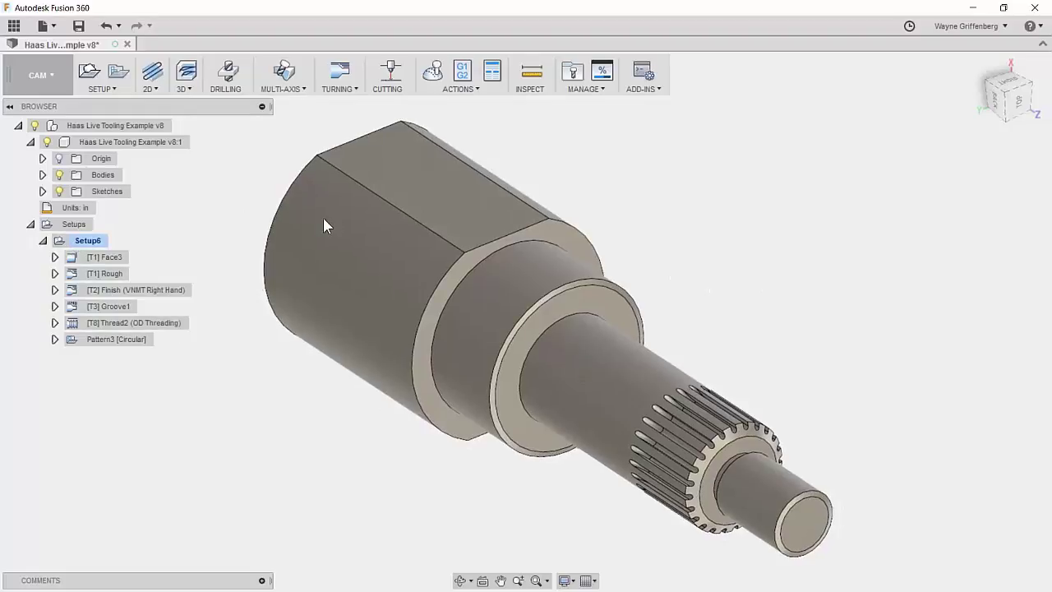
scroll(323, 218, "down", 2)
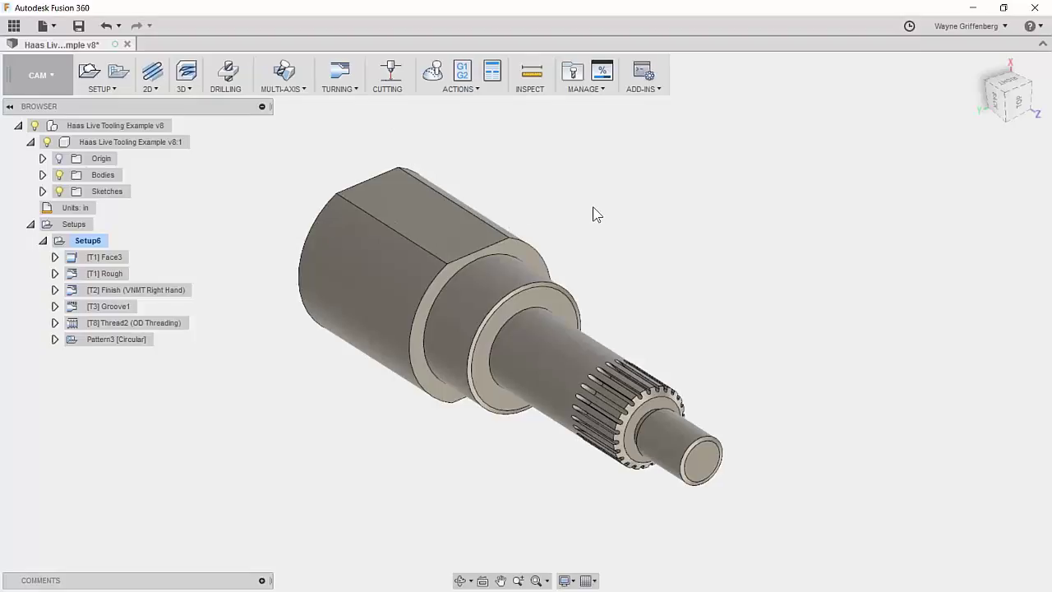
scroll(587, 204, "down", 1)
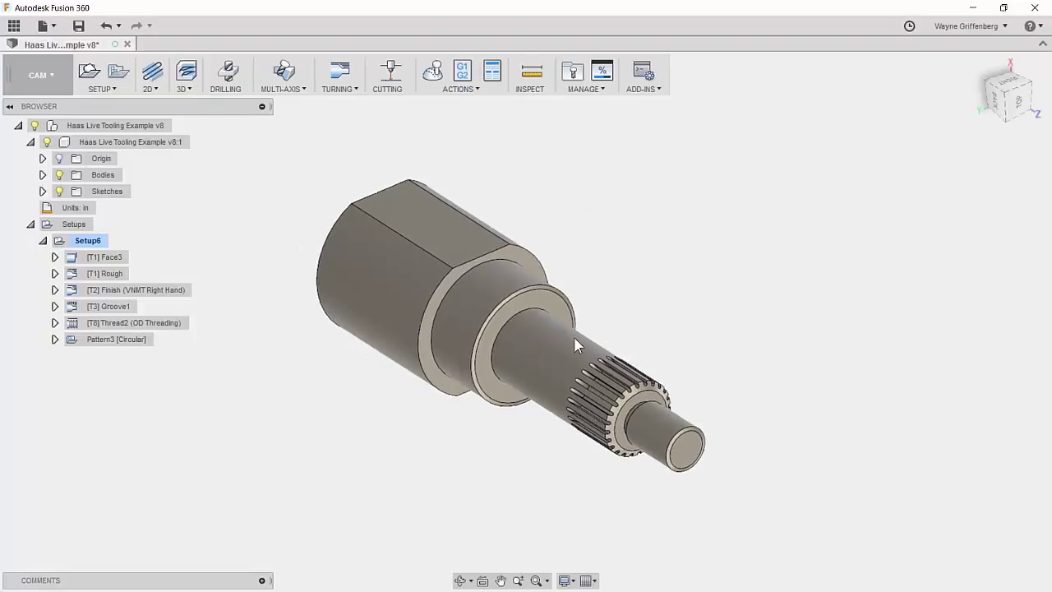
scroll(575, 336, "up", 1)
middle_click_drag(582, 329, 580, 337)
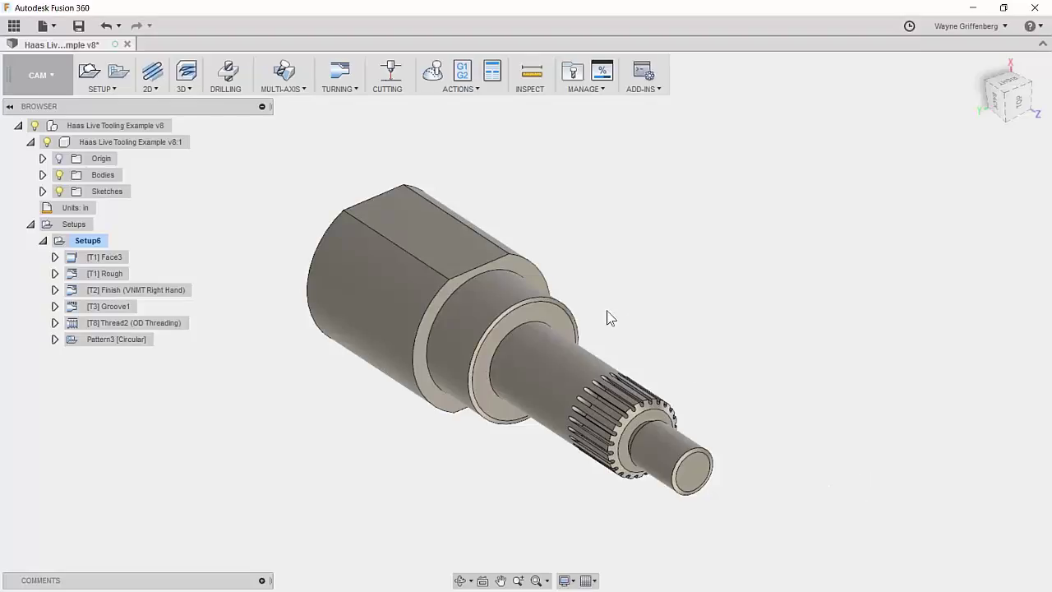
middle_click_drag(567, 311, 845, 465, "shift")
scroll(517, 300, "up", 2)
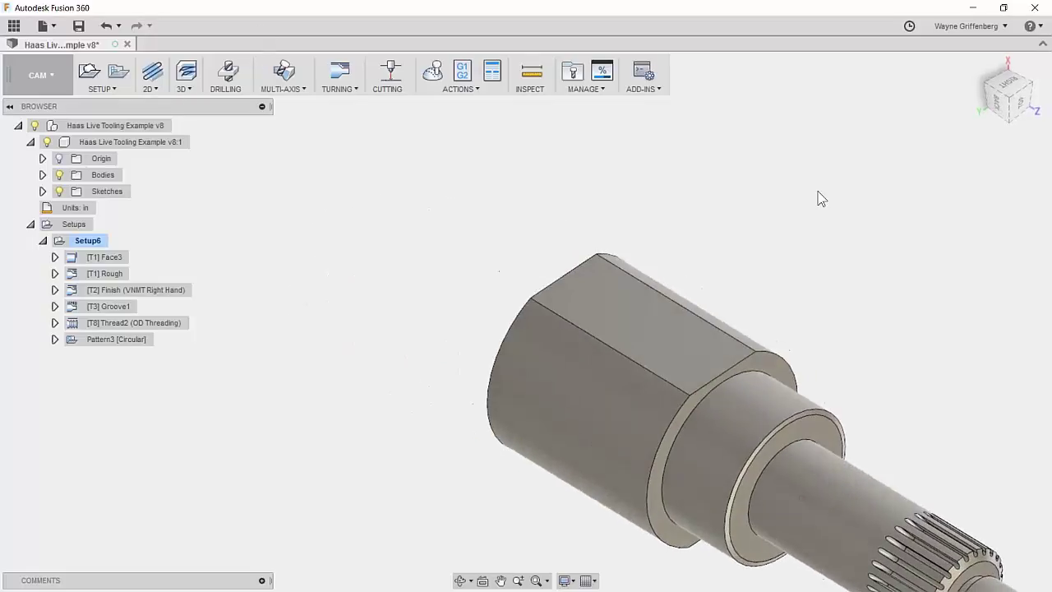
scroll(619, 298, "down", 5)
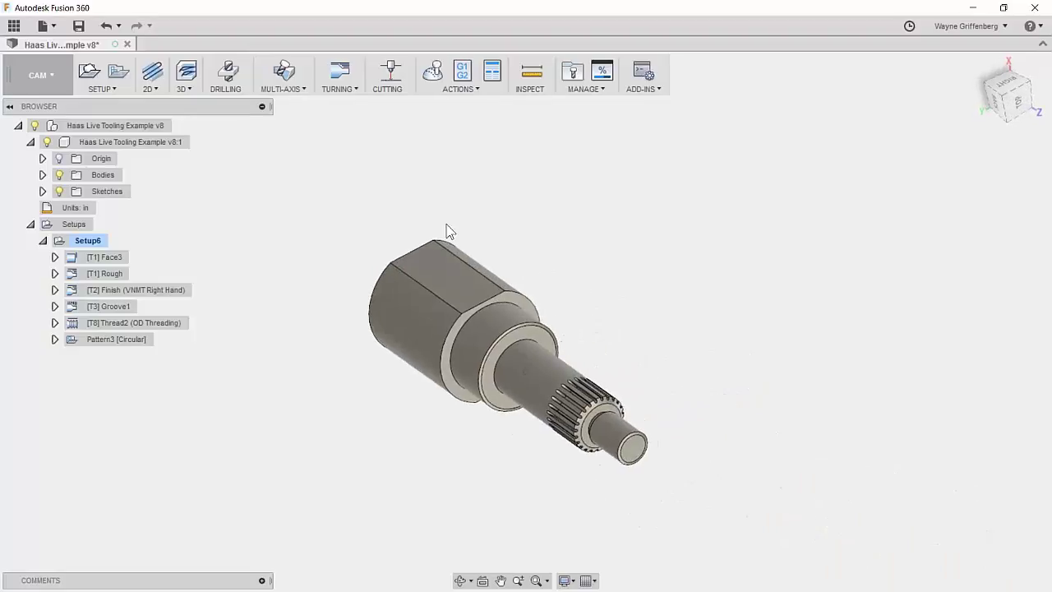
scroll(540, 243, "up", 5)
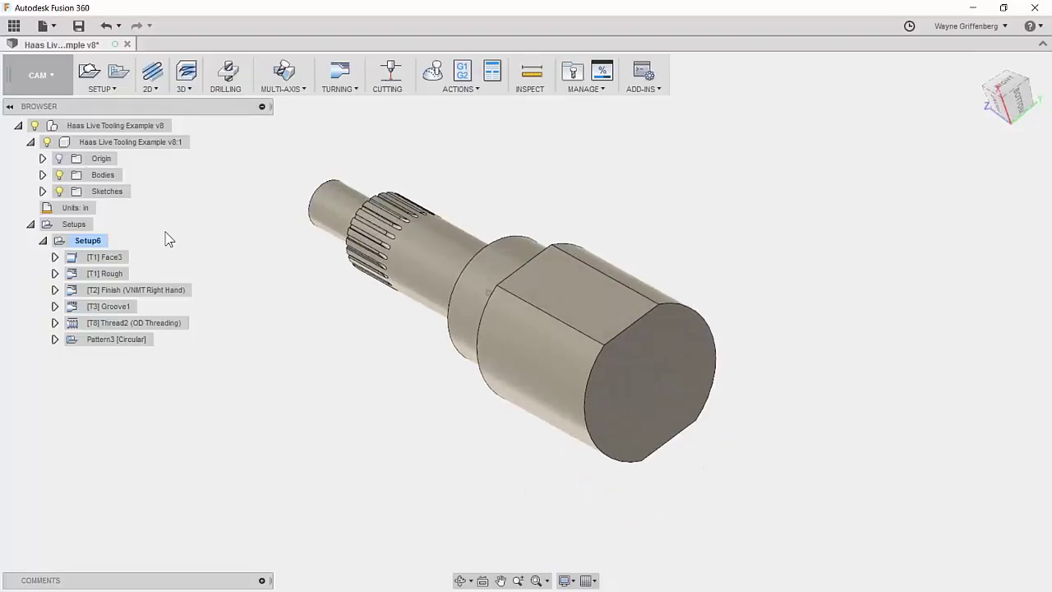
- Rename Setup6 as OP_1 and collapse its list of operations
left_click(92, 239)
left_click(92, 239)
type("OP_1")
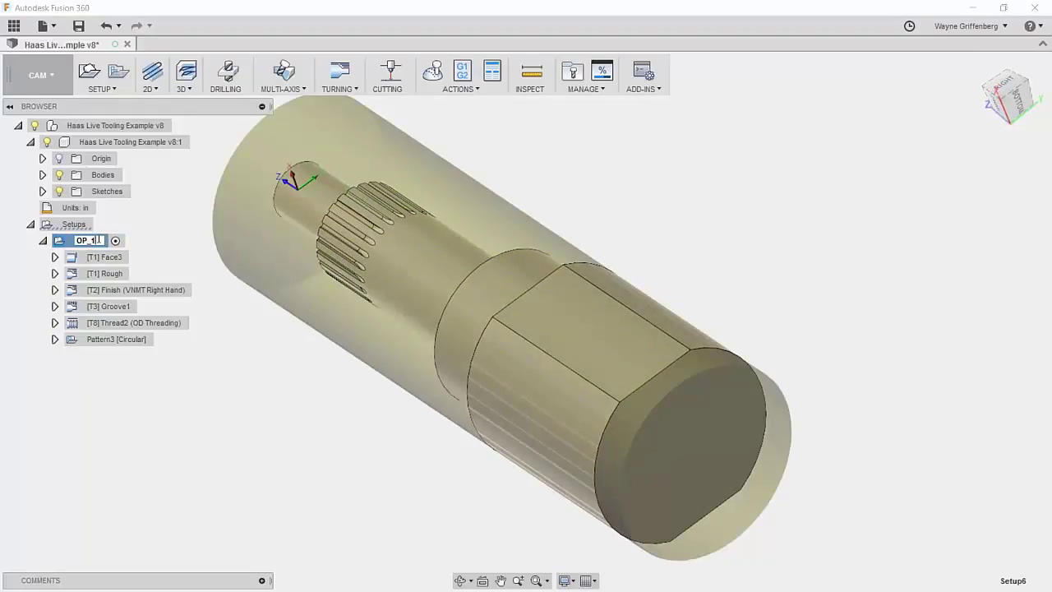
key("Return")
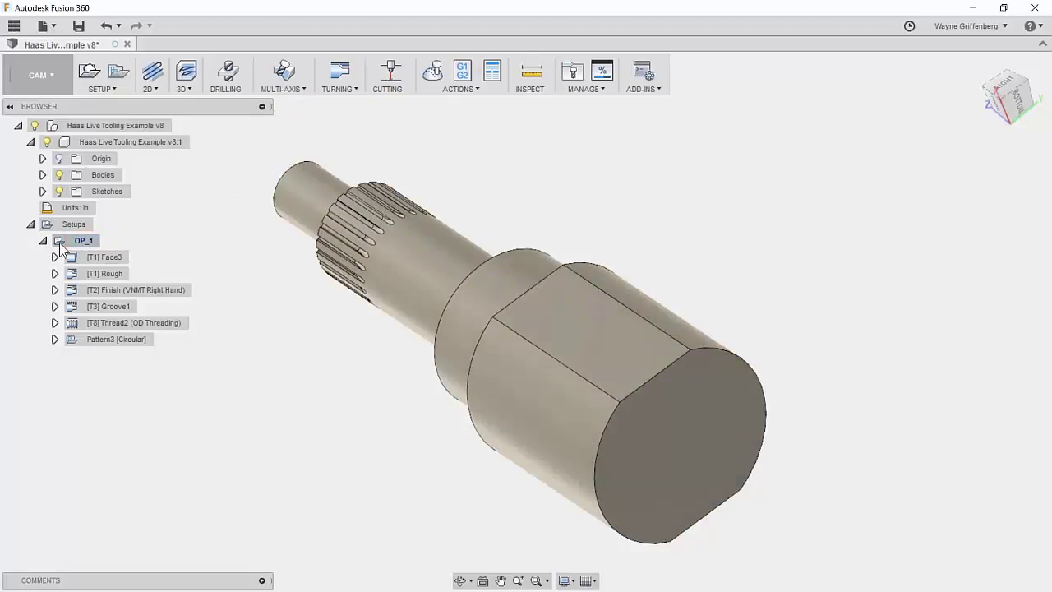
left_click(43, 240)
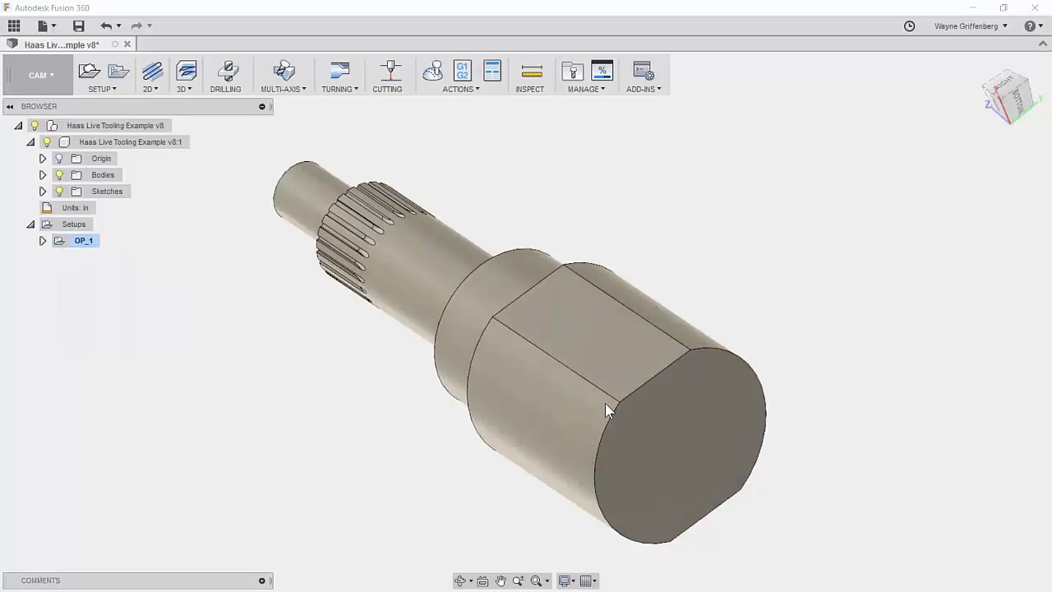
- Create a new milling setup with its Z axis along the shaft's cylindrical face, flipped to point out of the large flatted end
left_click(88, 72)
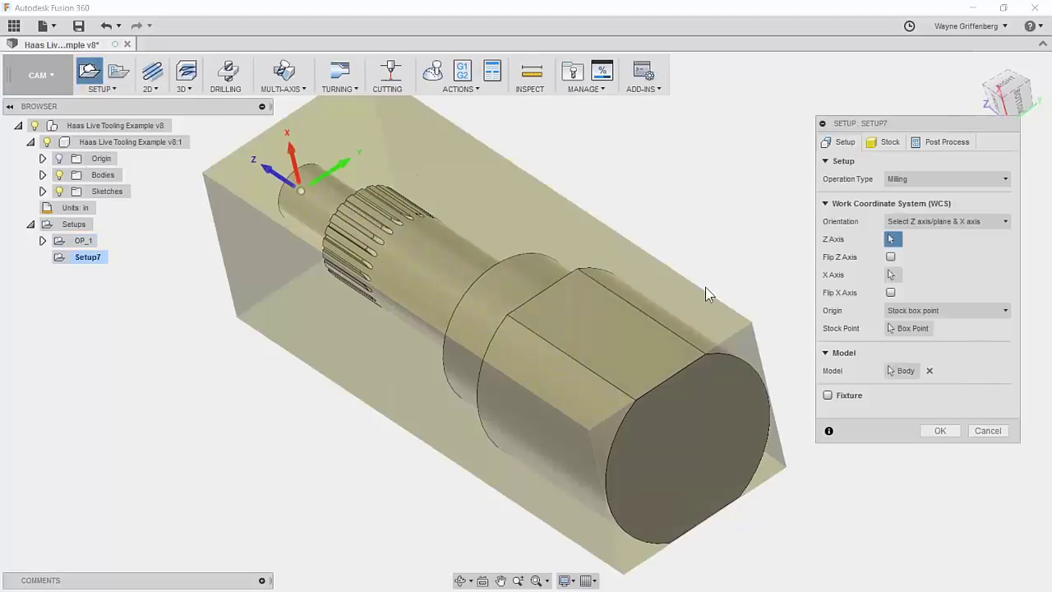
left_click(891, 257)
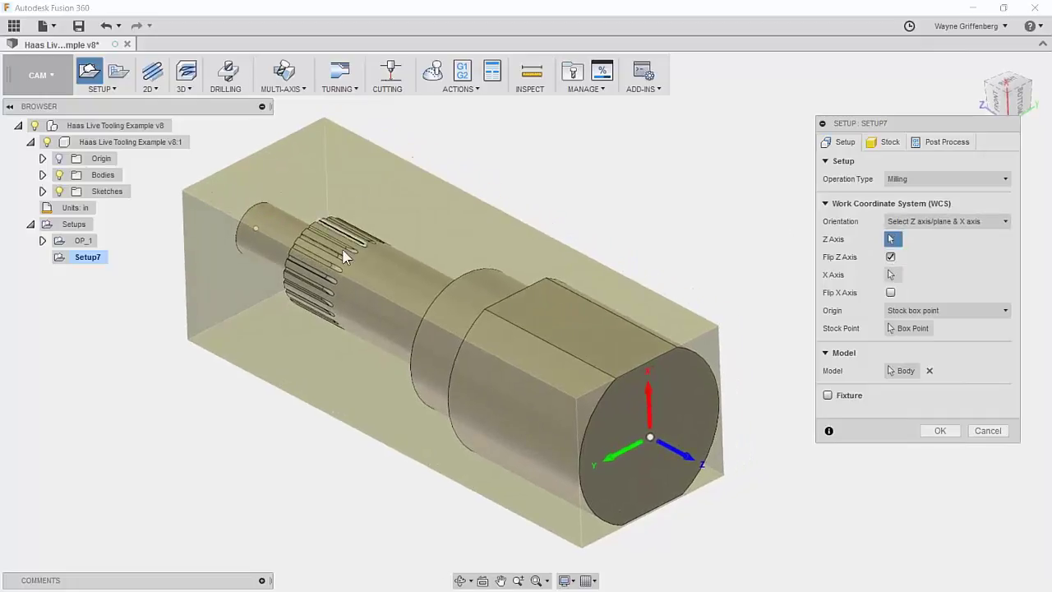
left_click(374, 289)
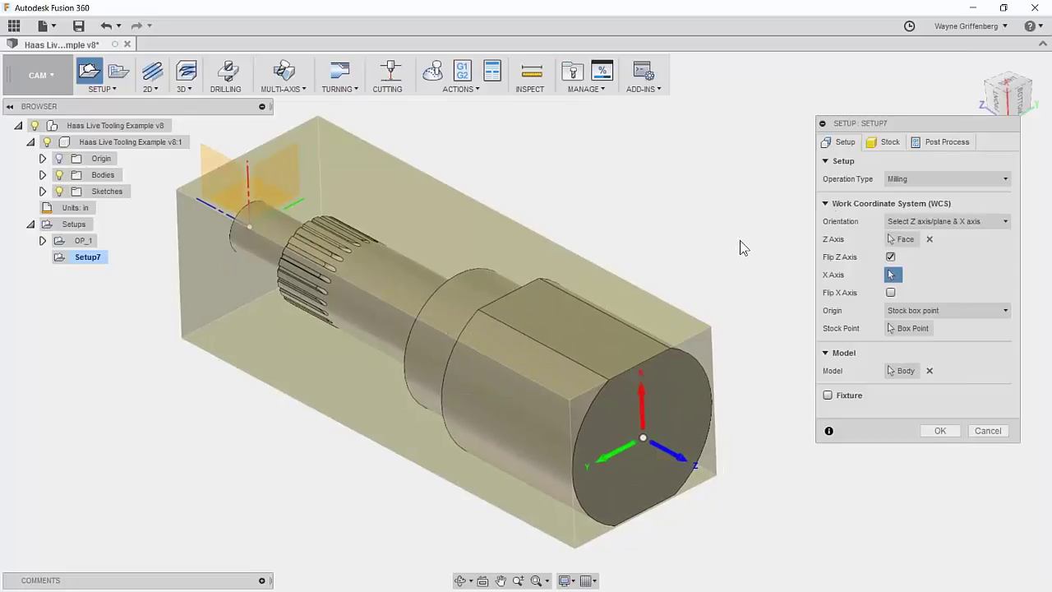
- Define the new setup's stock from a solid, using the Initial Stock body, and accept the setup
left_click(889, 142)
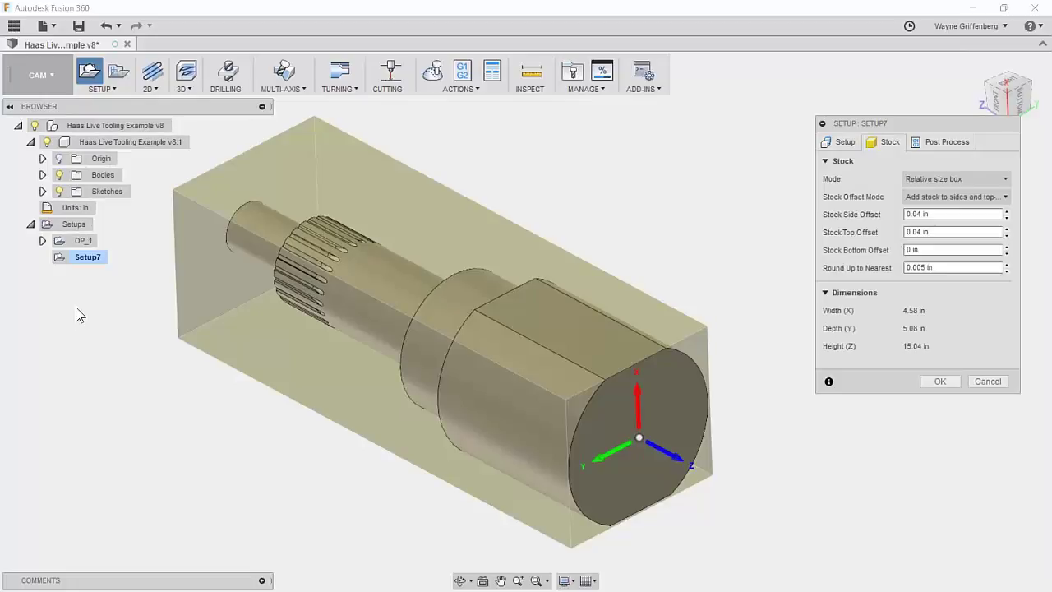
left_click(86, 257)
left_click(954, 178)
left_click(927, 285)
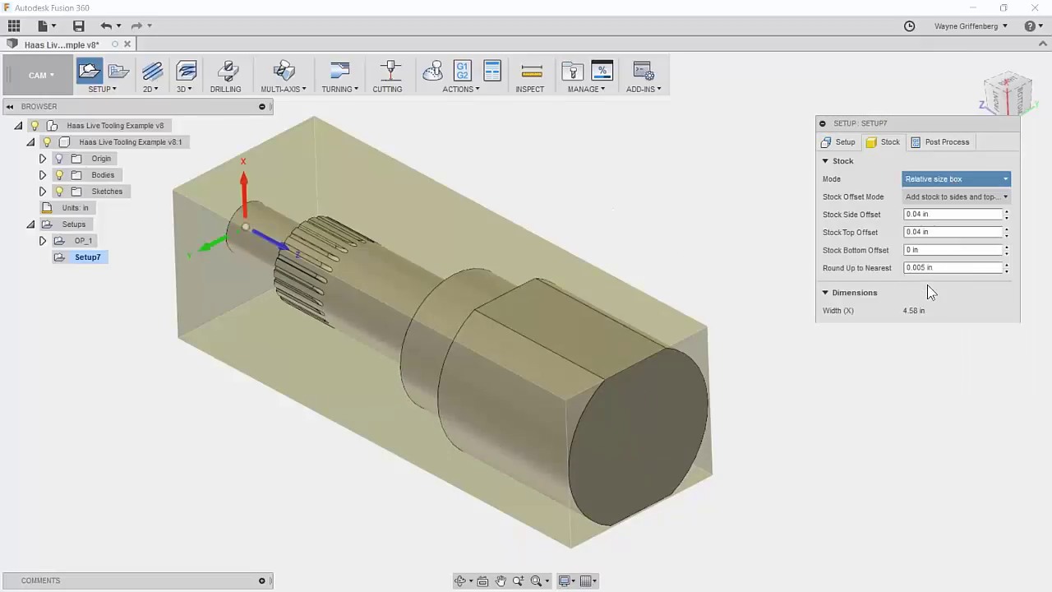
left_click(43, 174)
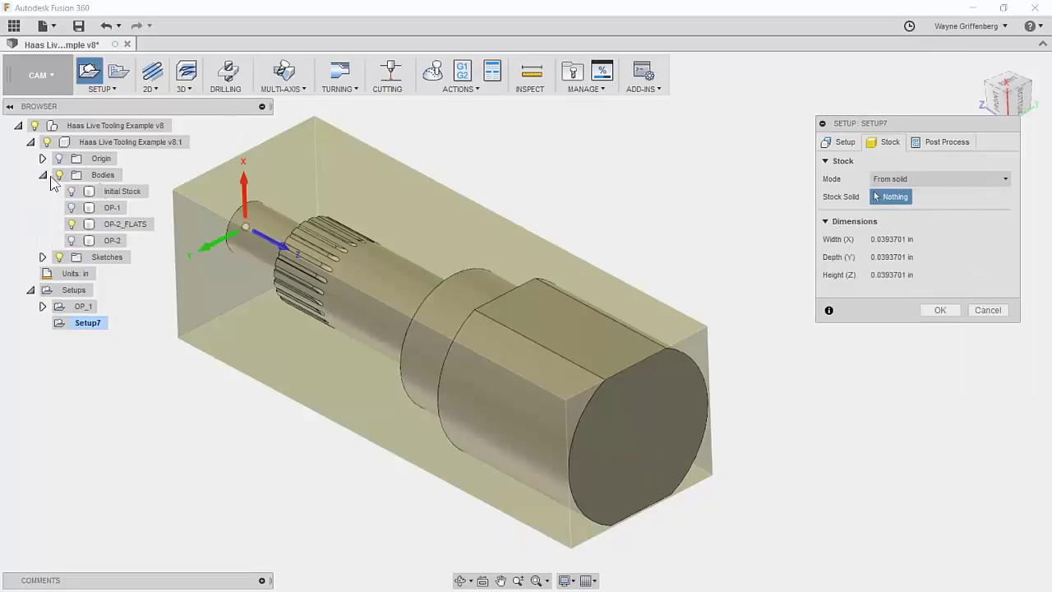
left_click(120, 191)
middle_click_drag(633, 396, 696, 289, "shift")
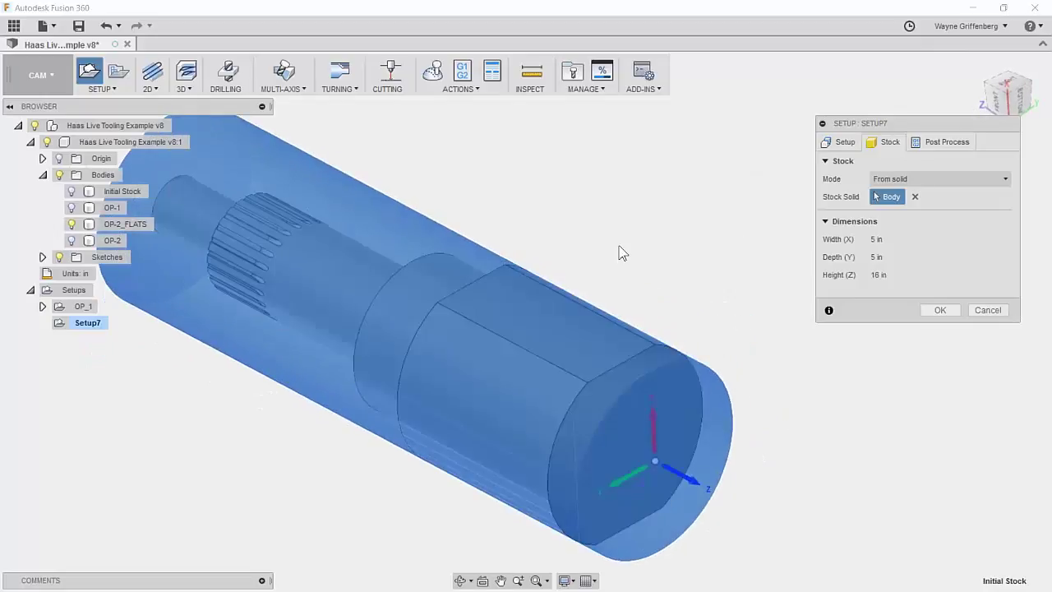
middle_click_drag(651, 238, 708, 337, "shift")
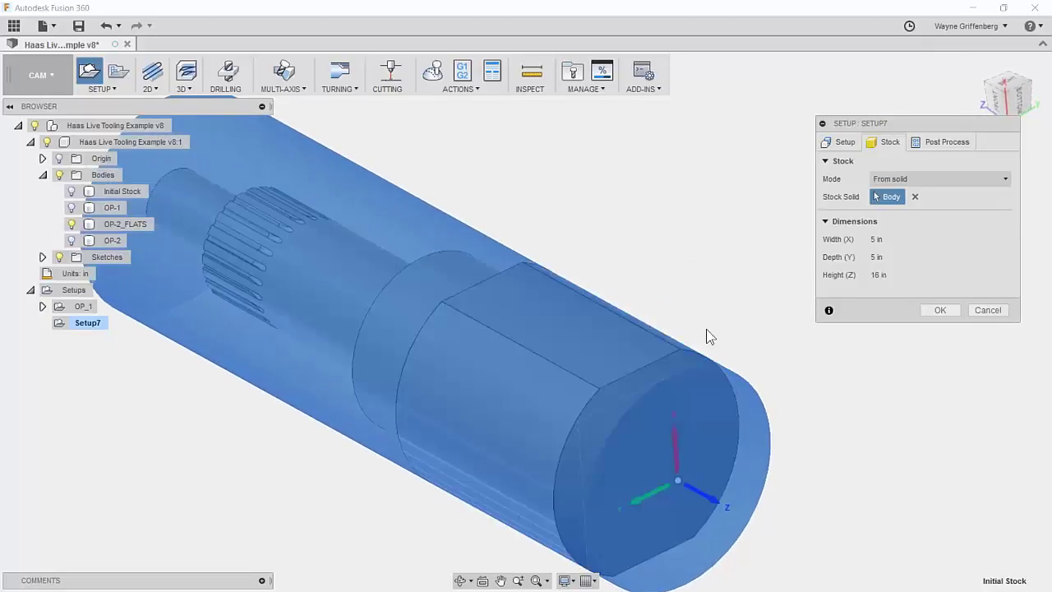
scroll(734, 333, "down", 2)
middle_click_drag(709, 373, 960, 390, "shift")
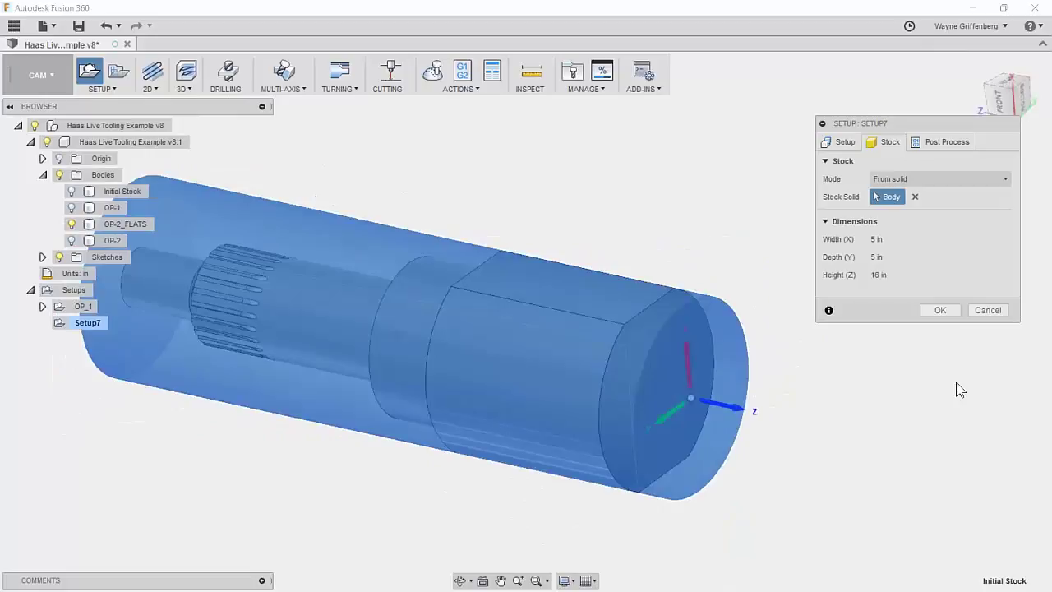
left_click(840, 142)
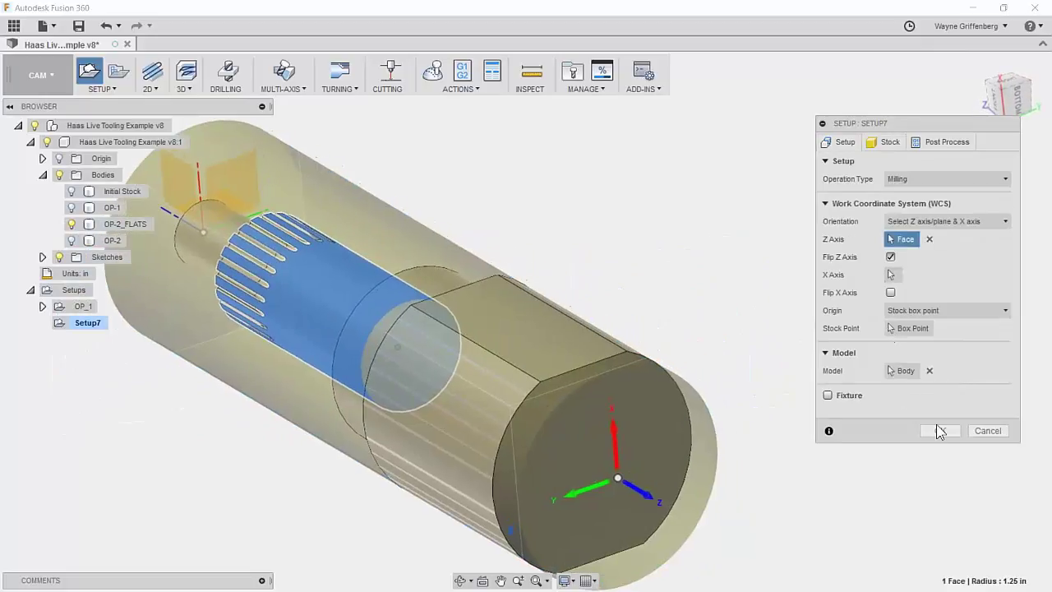
left_click(940, 431)
- Rename Setup7 as OP_2
scroll(502, 296, "up", 3)
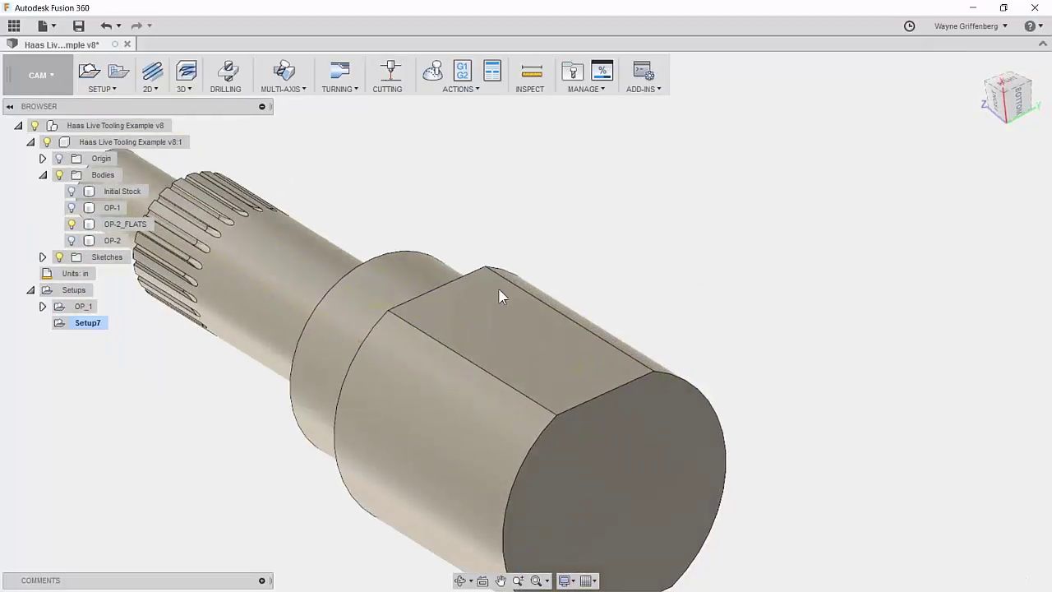
scroll(499, 290, "down", 1)
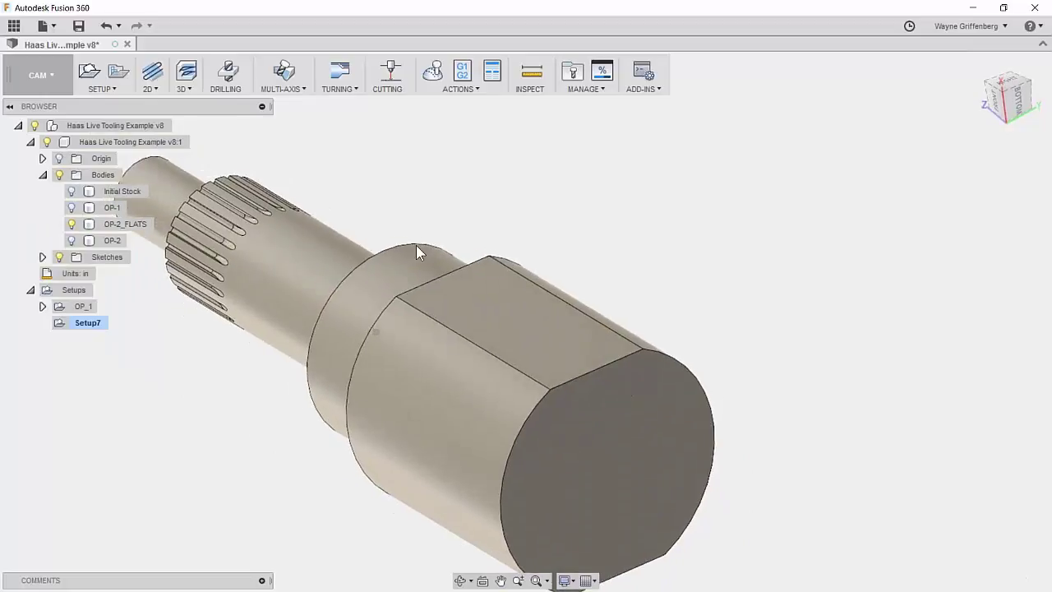
scroll(141, 348, "down", 1)
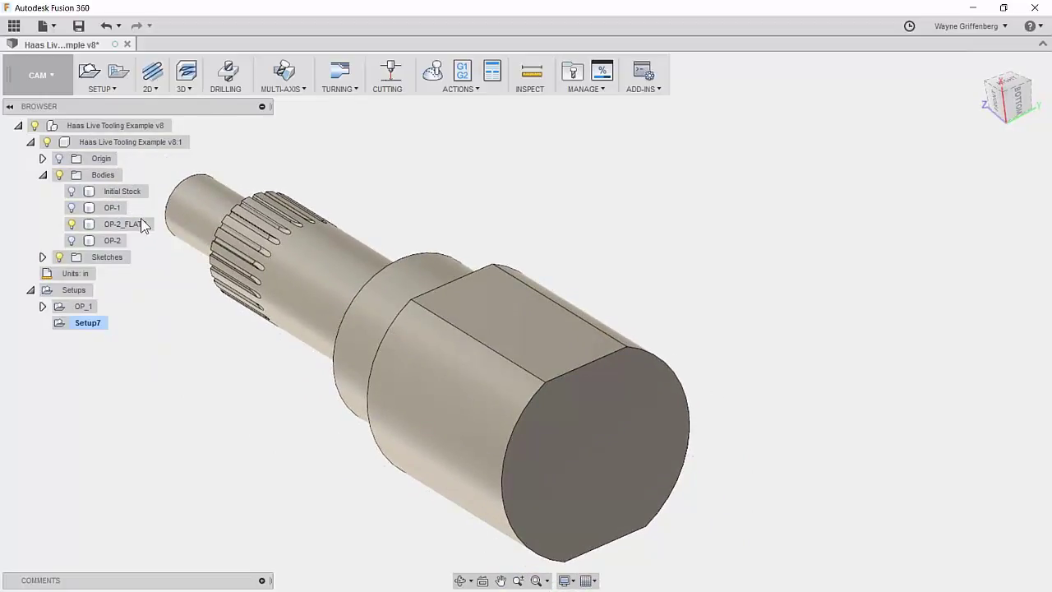
left_click(79, 324)
type("OP_2")
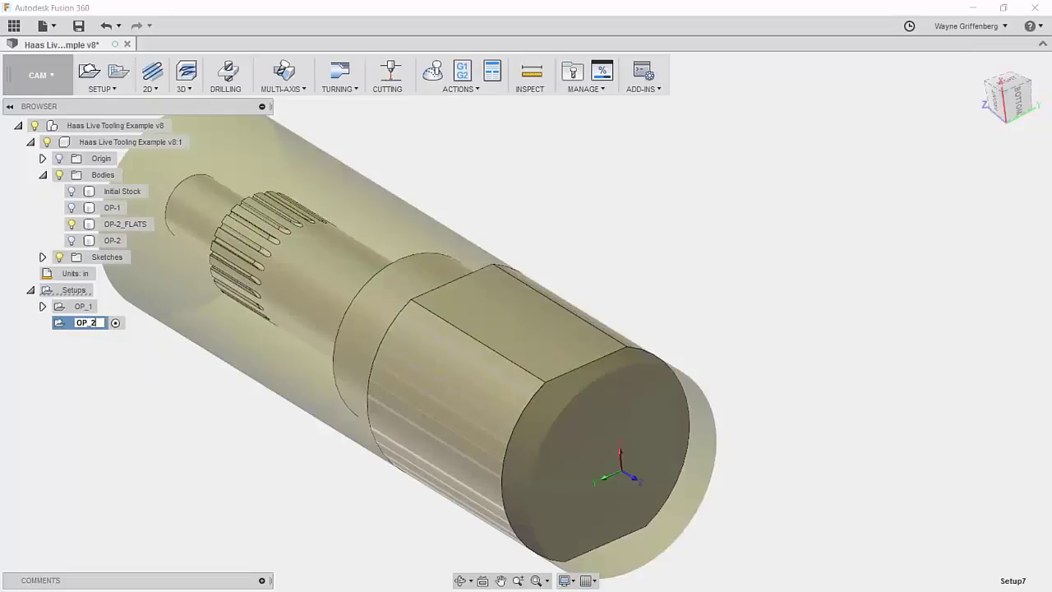
key("Return")
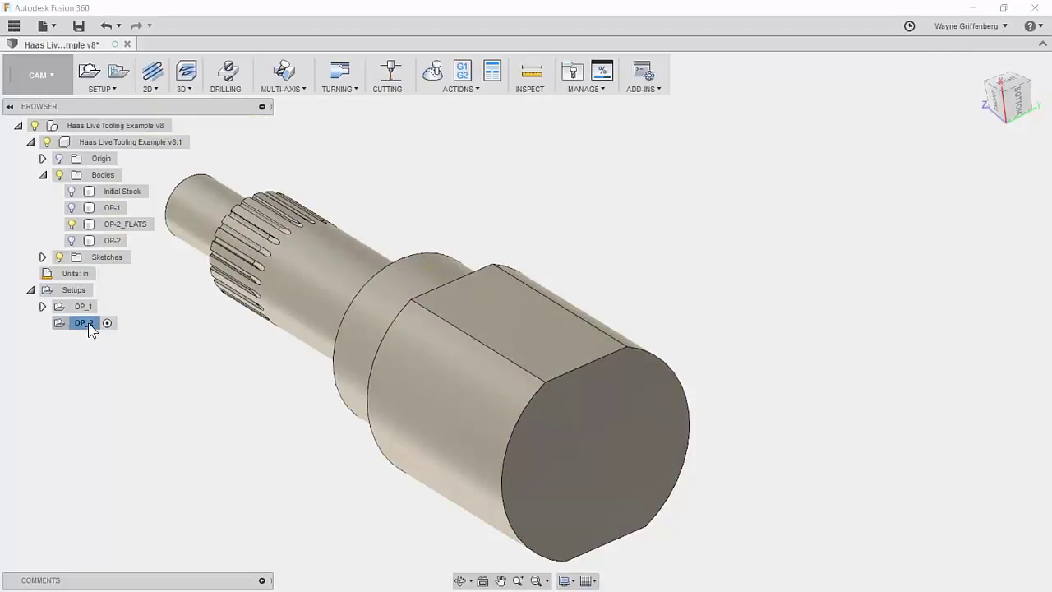
left_click(88, 322)
left_click(717, 319)
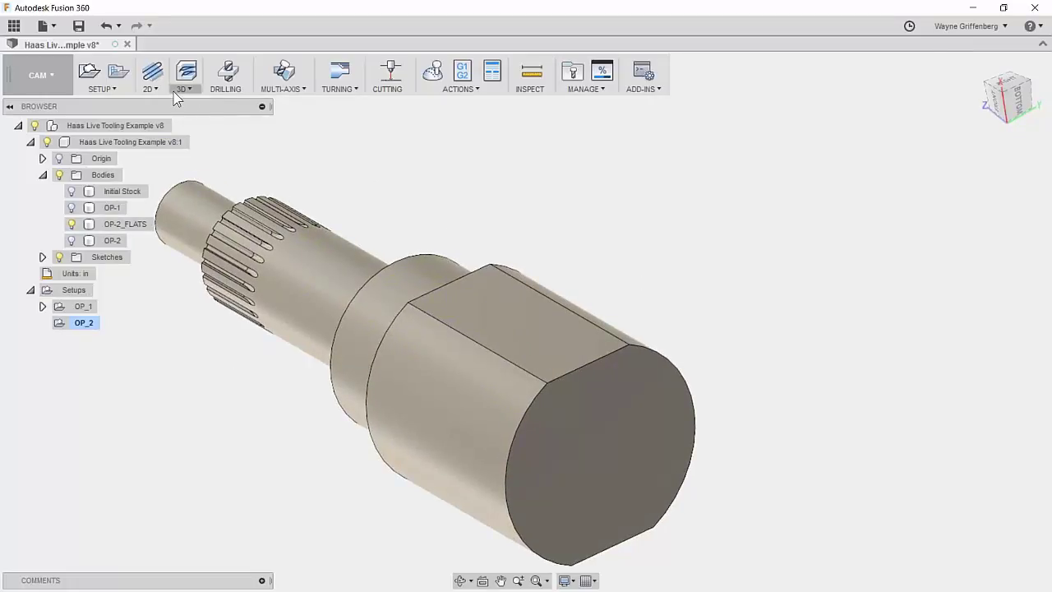
- Start a 2D Face operation in OP_2 and examine the tool's direction relative to the flats on the shaft
left_click(149, 88)
left_click(152, 139)
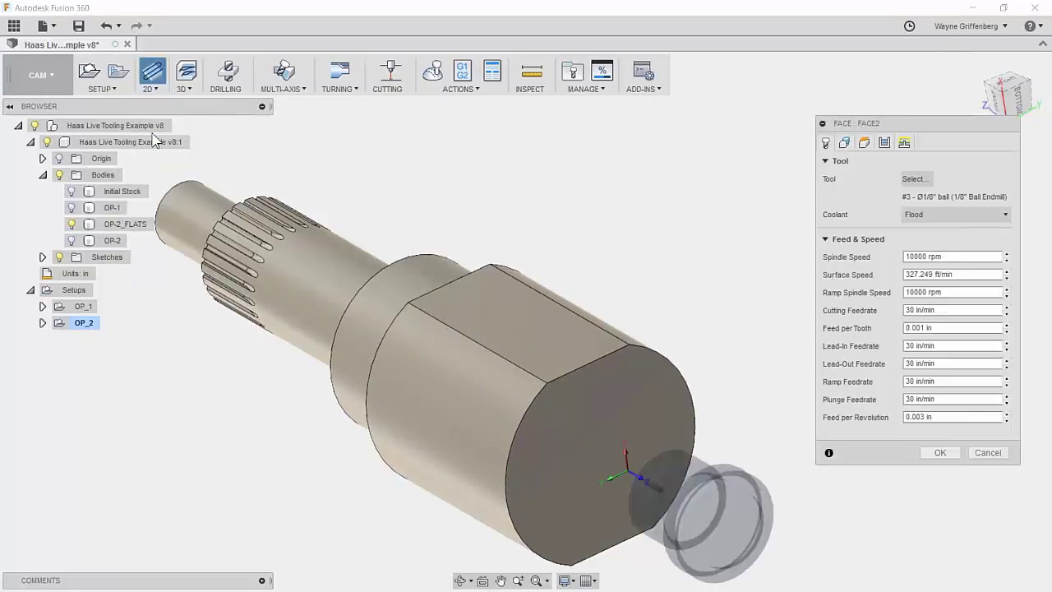
middle_click_drag(769, 492, 713, 380)
scroll(697, 423, "down", 1)
middle_click_drag(698, 417, 543, 313, "shift")
scroll(702, 425, "up", 4)
scroll(542, 314, "down", 2)
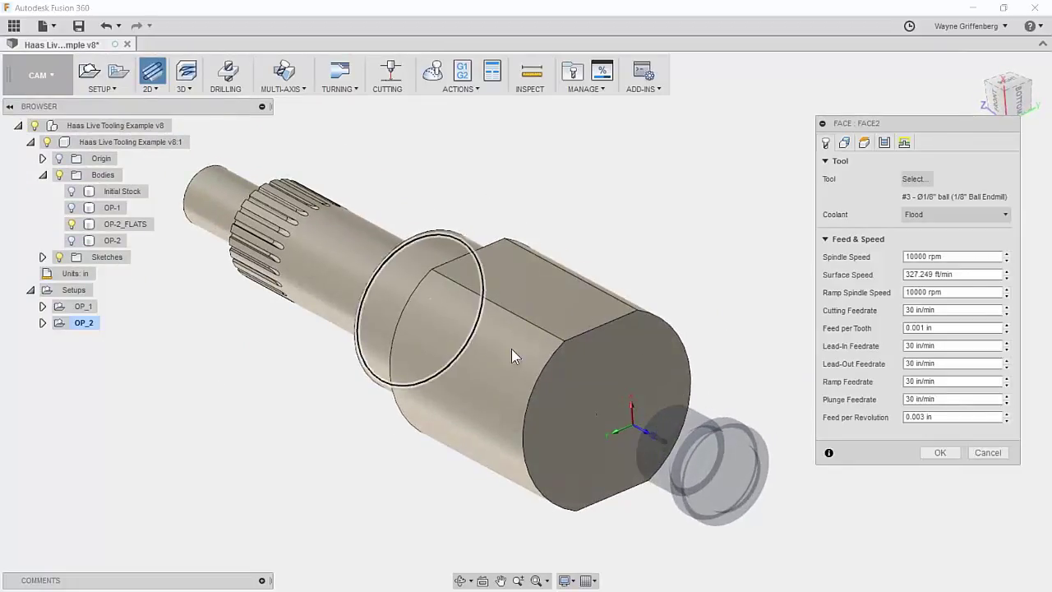
middle_click_drag(671, 432, 631, 429, "shift")
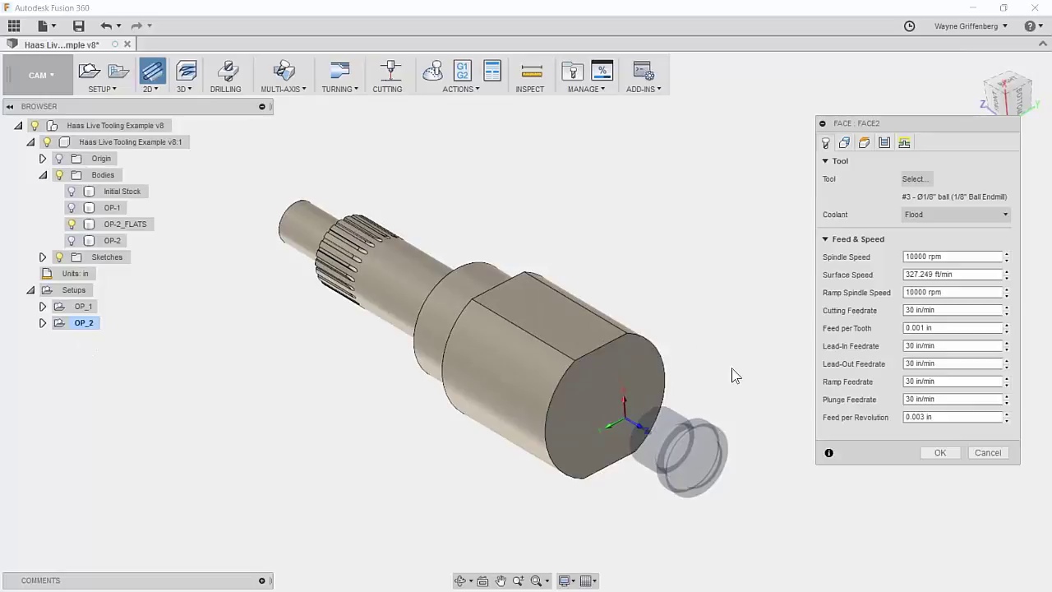
left_click(84, 323)
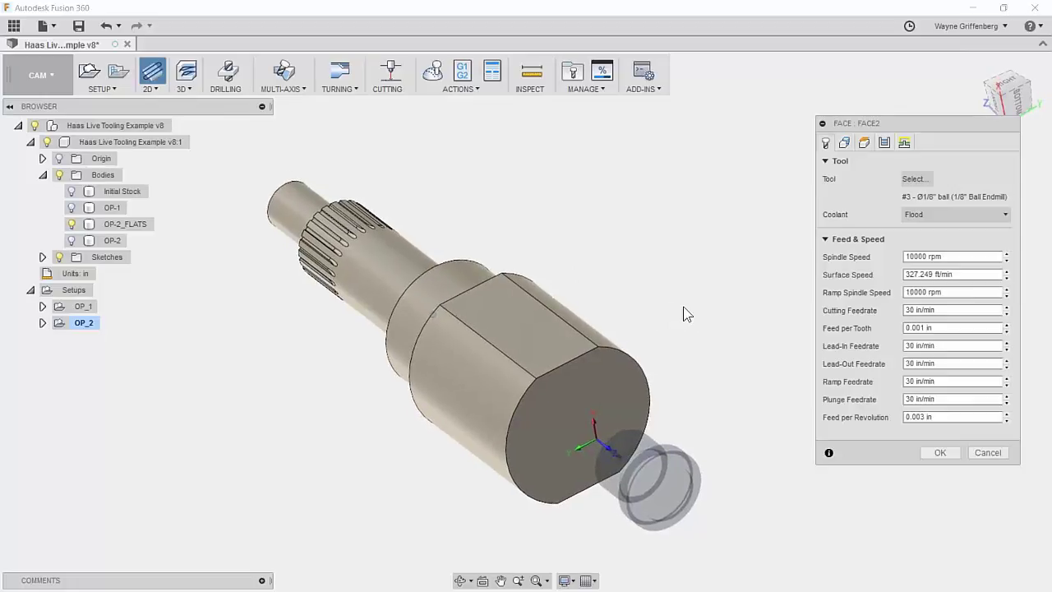
- Enable tool orientation with the Z axis normal to the shaft's upper flat, and select that flat's outline as the stock contour
left_click(843, 144)
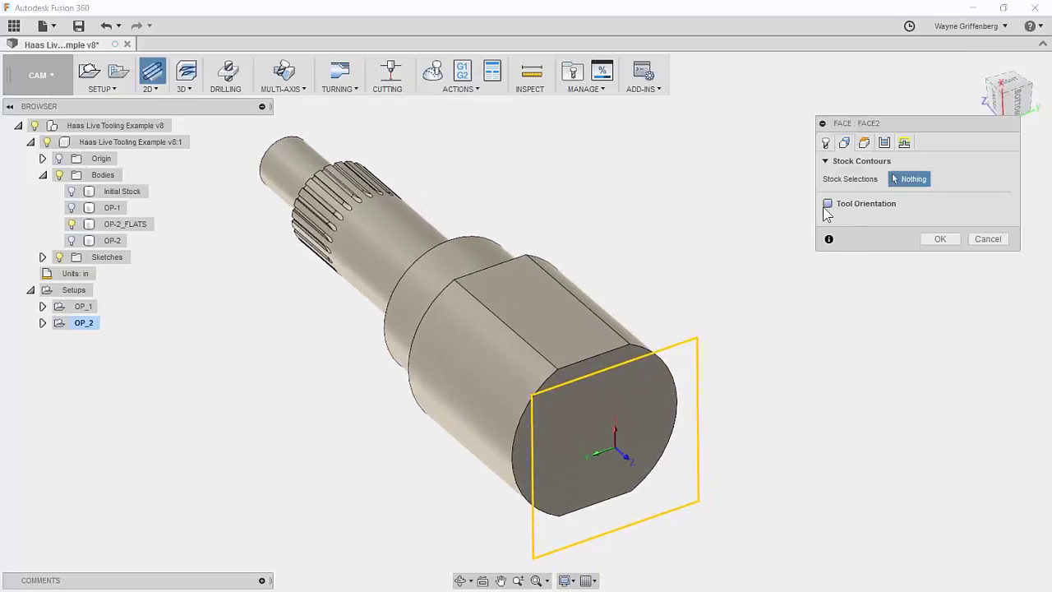
left_click(828, 204)
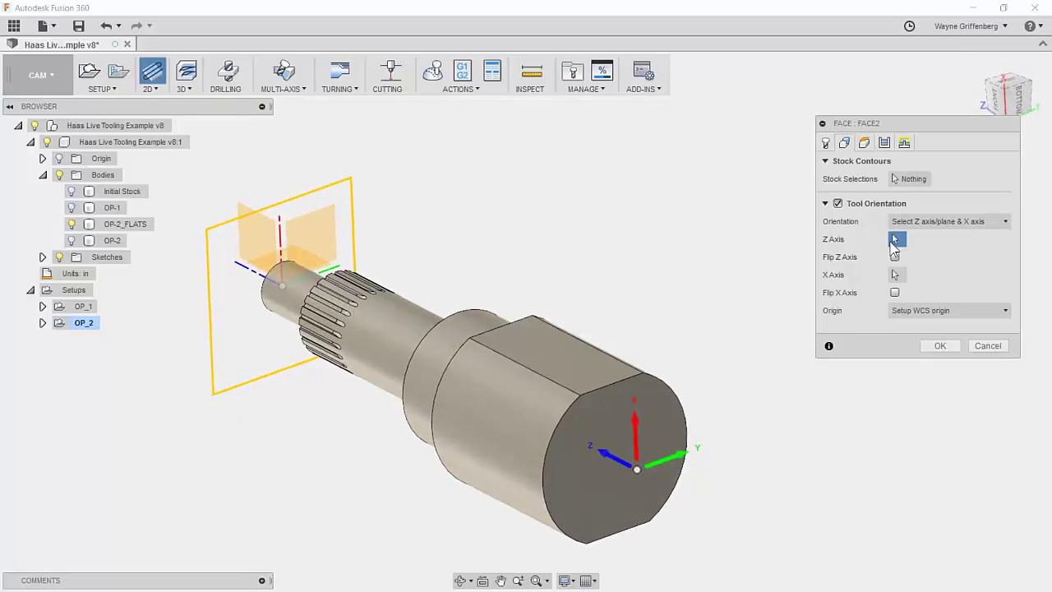
mouse_move(899, 246)
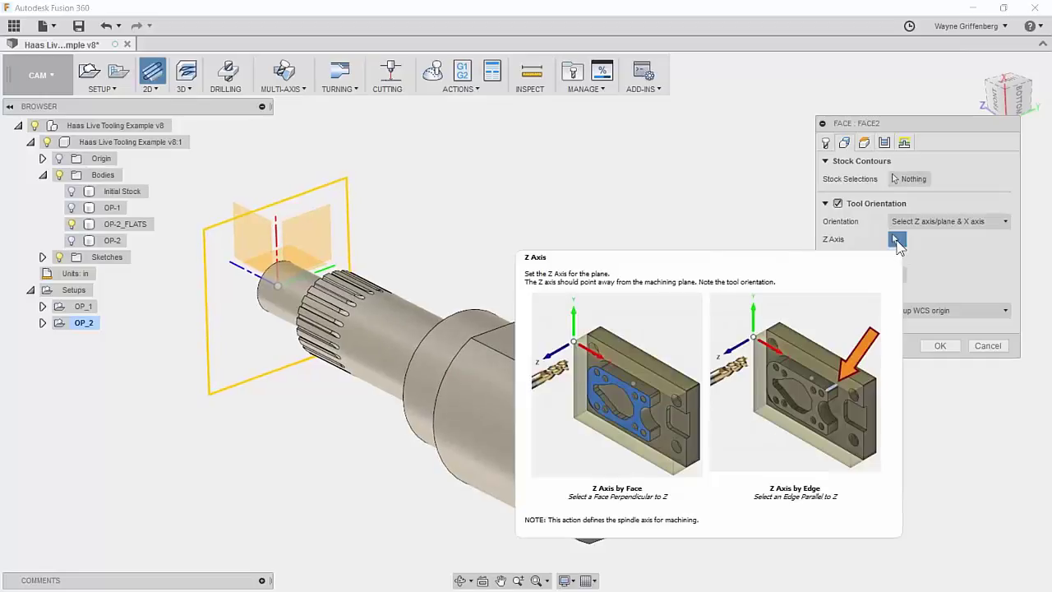
left_click(582, 361)
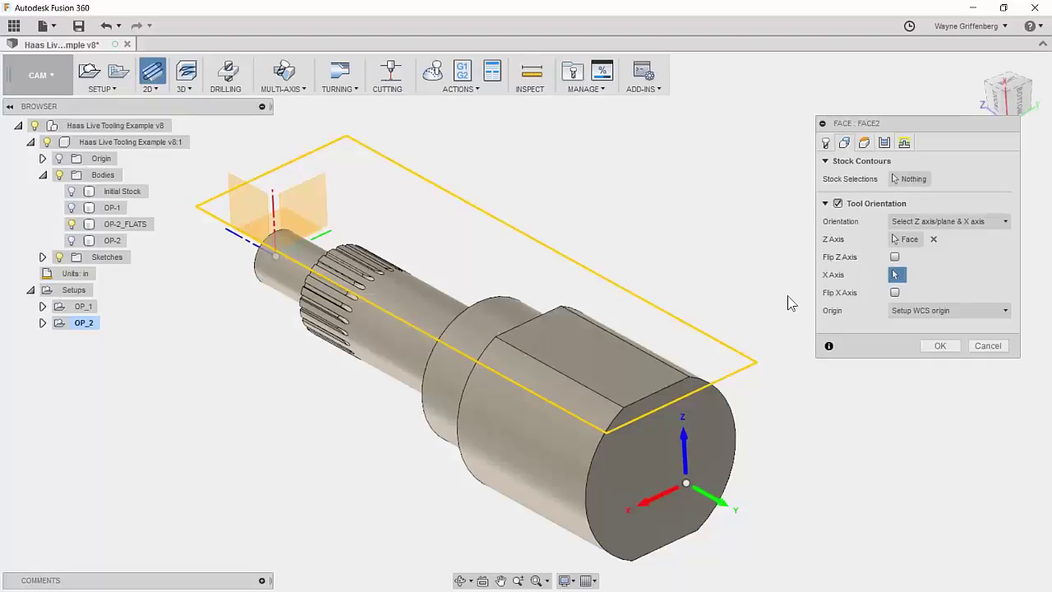
left_click(687, 344)
left_click(934, 179)
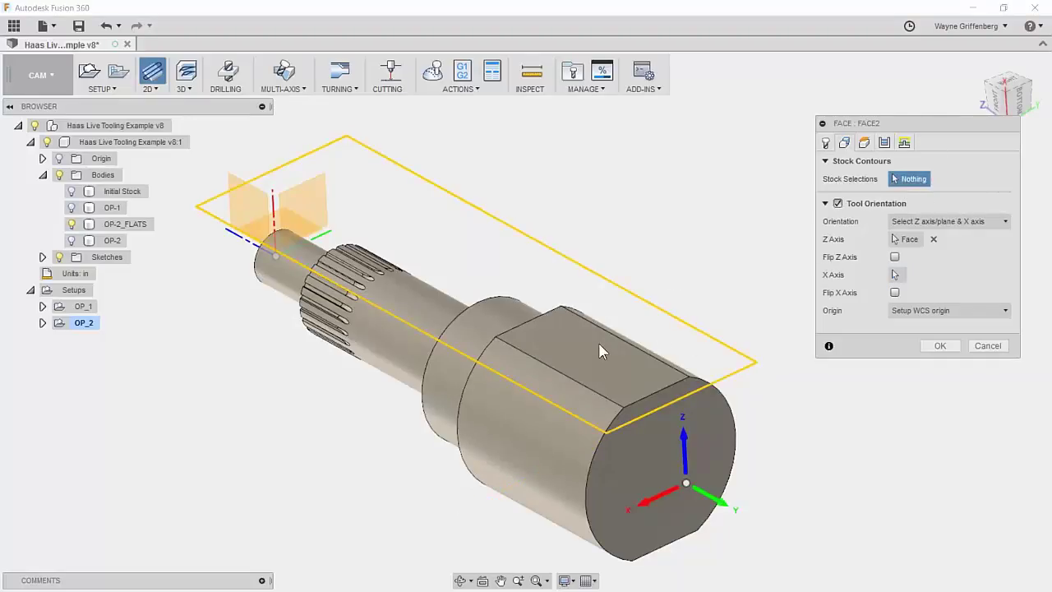
left_click(629, 352)
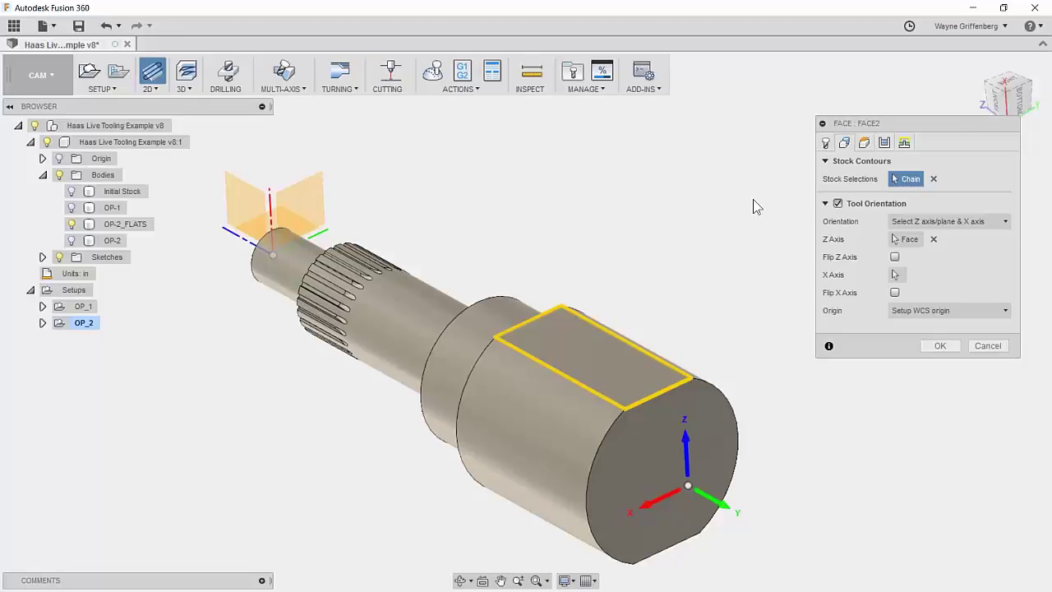
- Assign the 1-3/4" face mill from the Haas ST20Y library to the Face operation
left_click(826, 143)
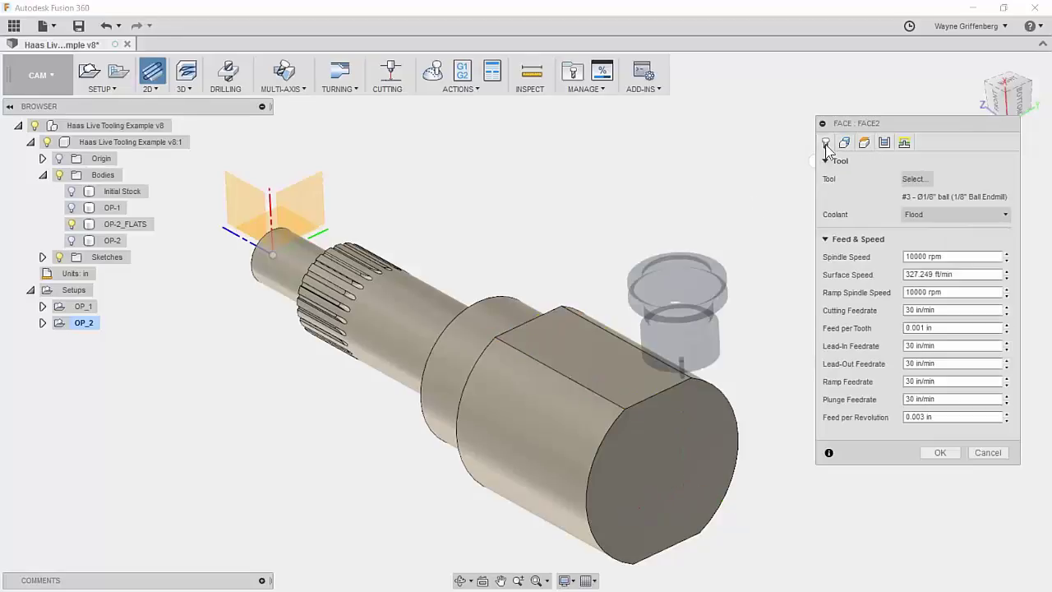
left_click(916, 179)
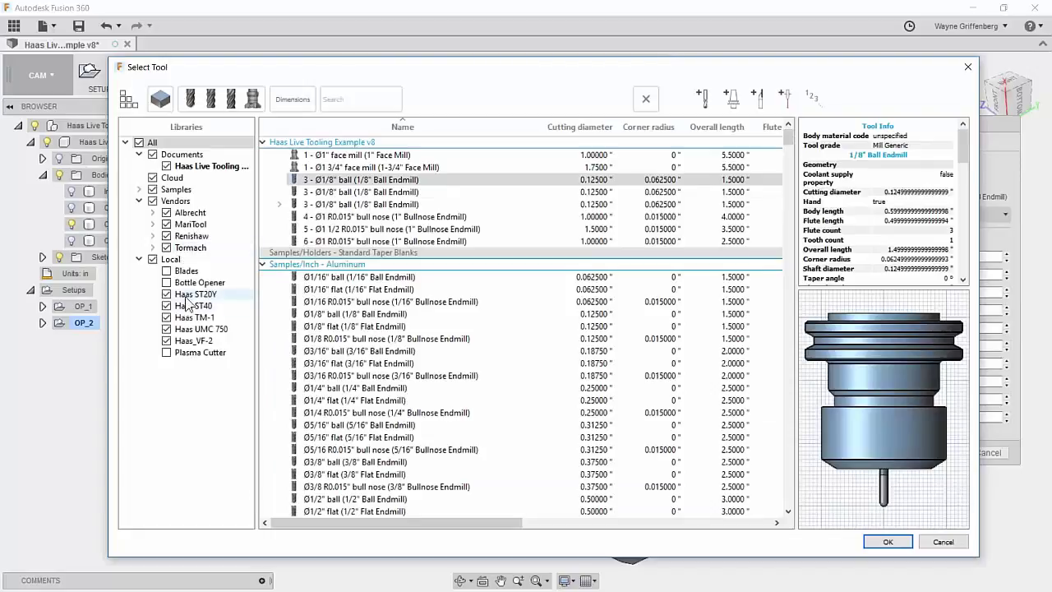
left_click(194, 294)
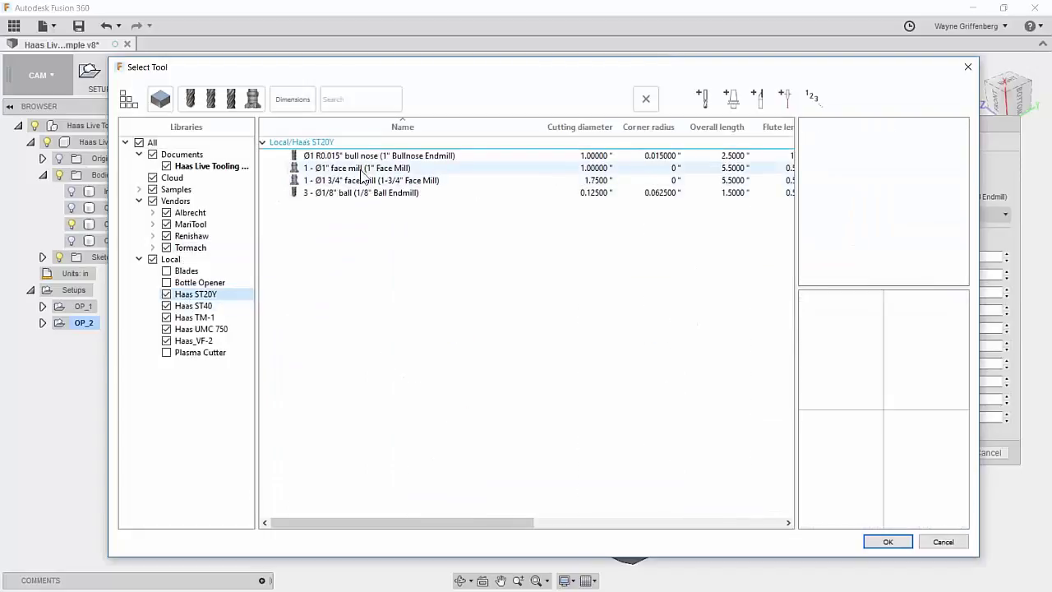
left_click(366, 180)
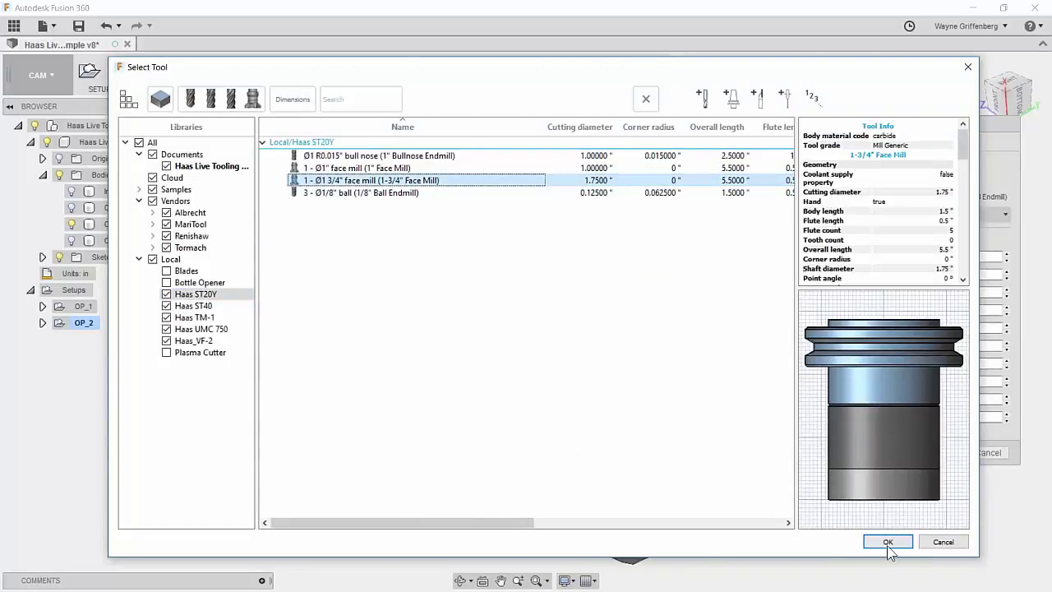
left_click(887, 543)
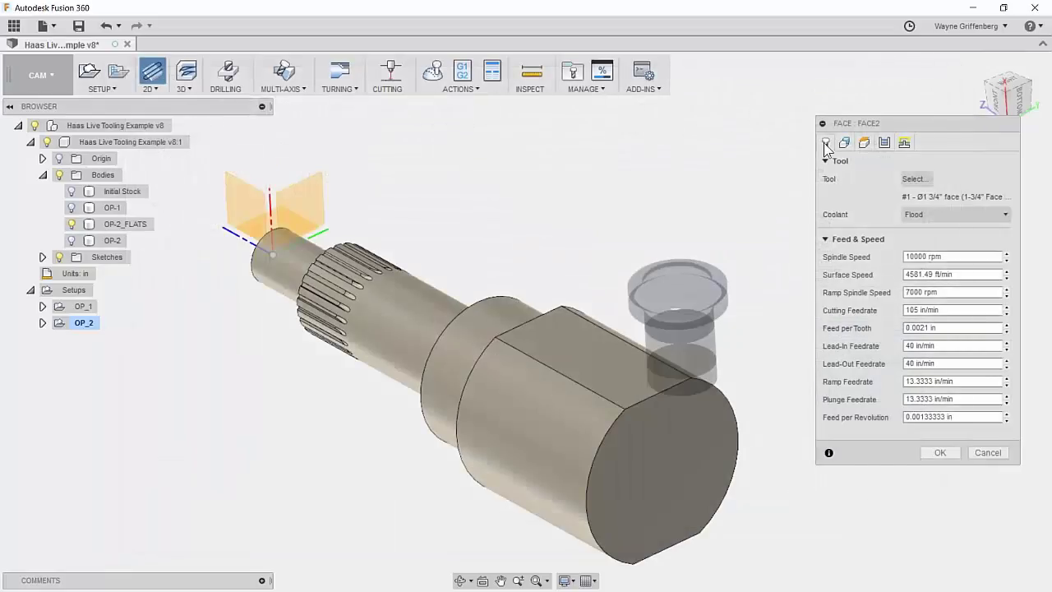
- Set the pass direction to 90 deg and the pass extension to 1 in, and generate the facing toolpath
left_click(885, 143)
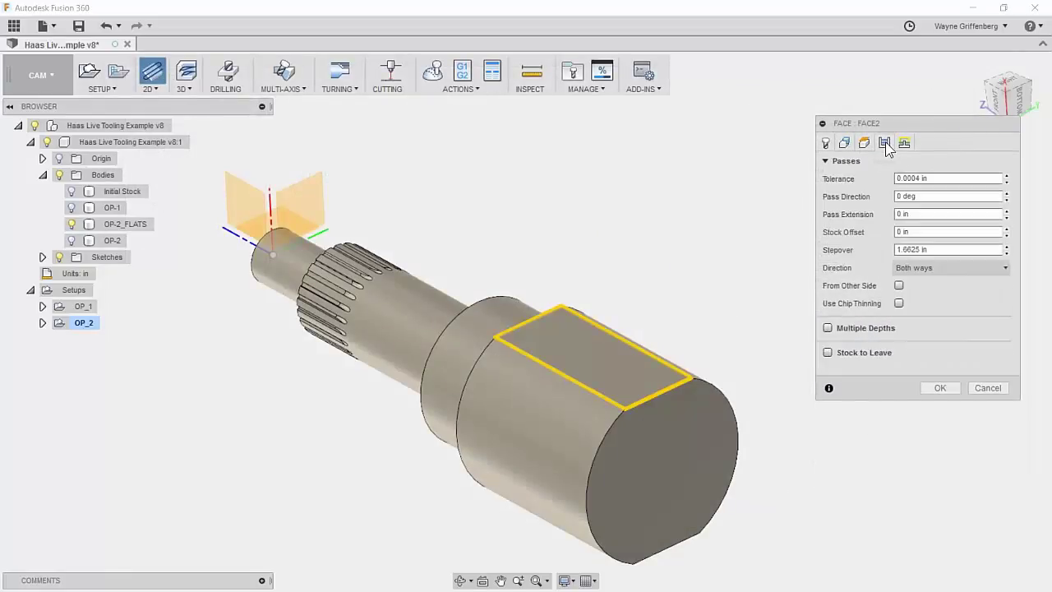
left_click(898, 214)
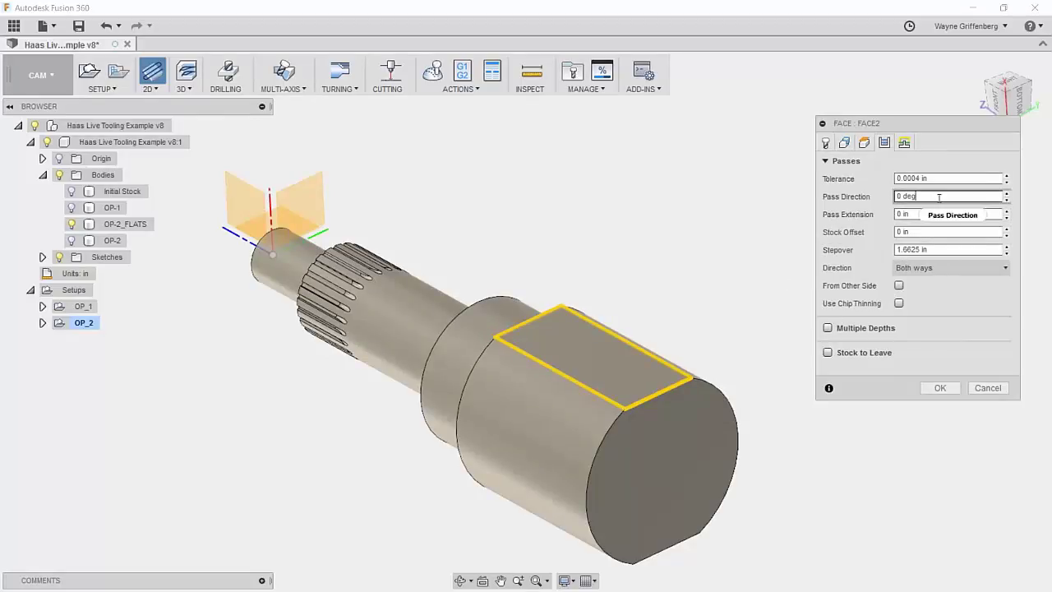
left_click_drag(920, 196, 860, 199)
key("Tab")
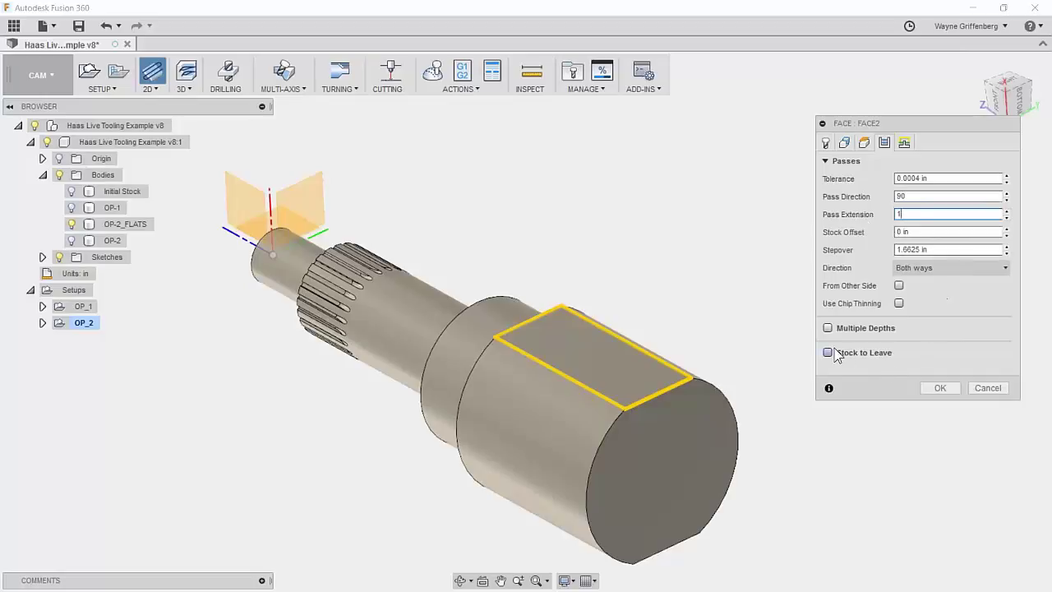
left_click(941, 390)
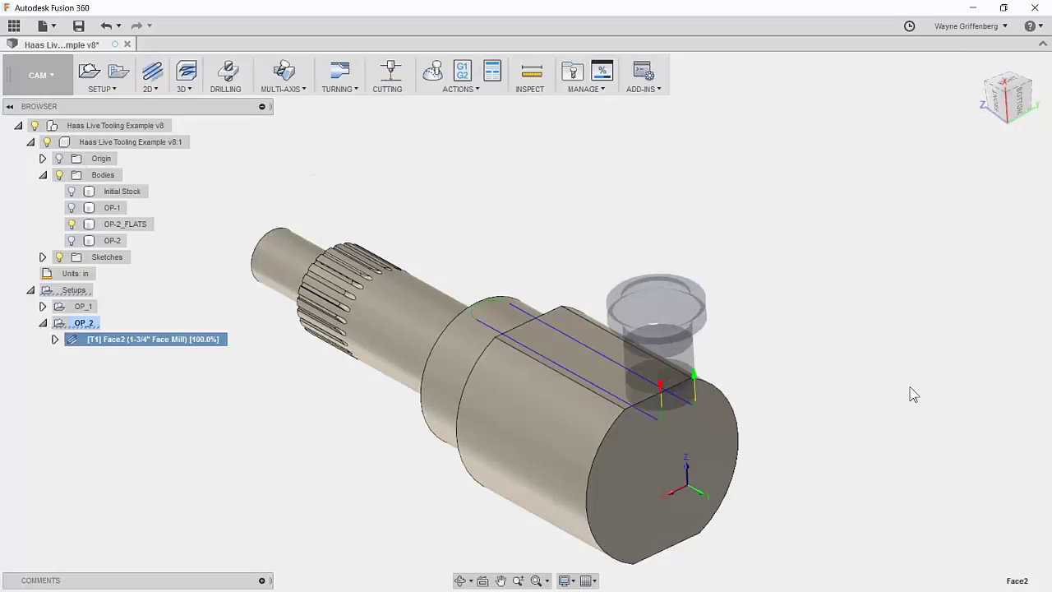
- Simulate OP_2 to check how the face mill cuts the flat from the stock
scroll(826, 410, "up", 5)
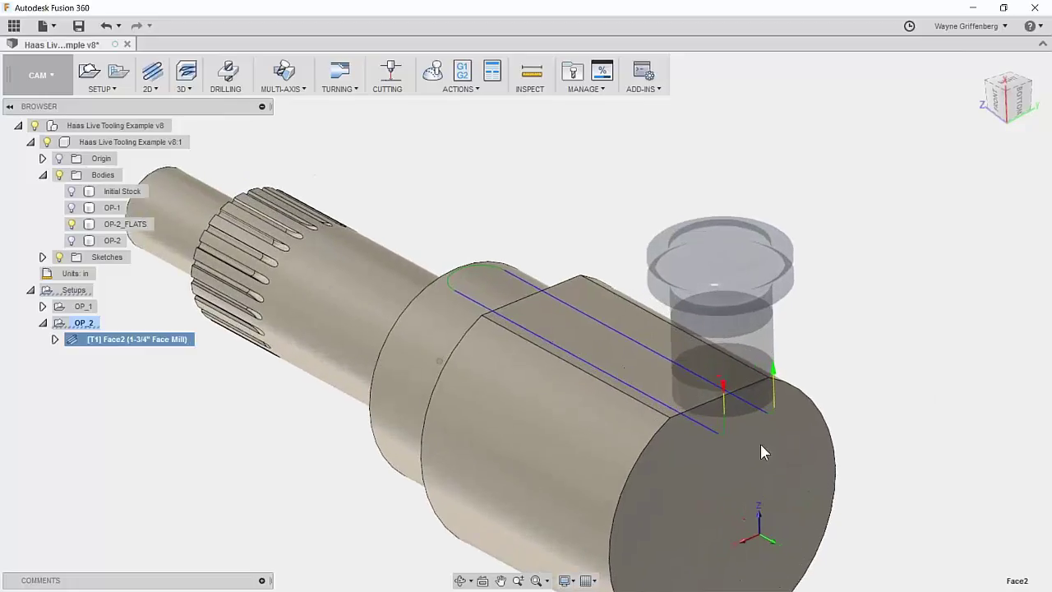
scroll(952, 447, "down", 3)
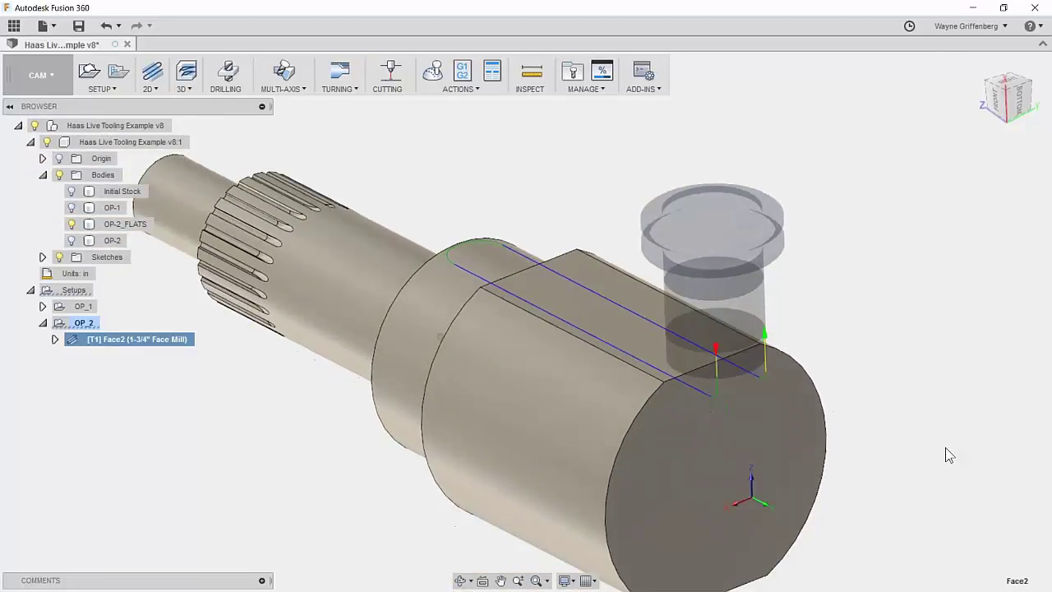
middle_click_drag(934, 448, 873, 258, "shift")
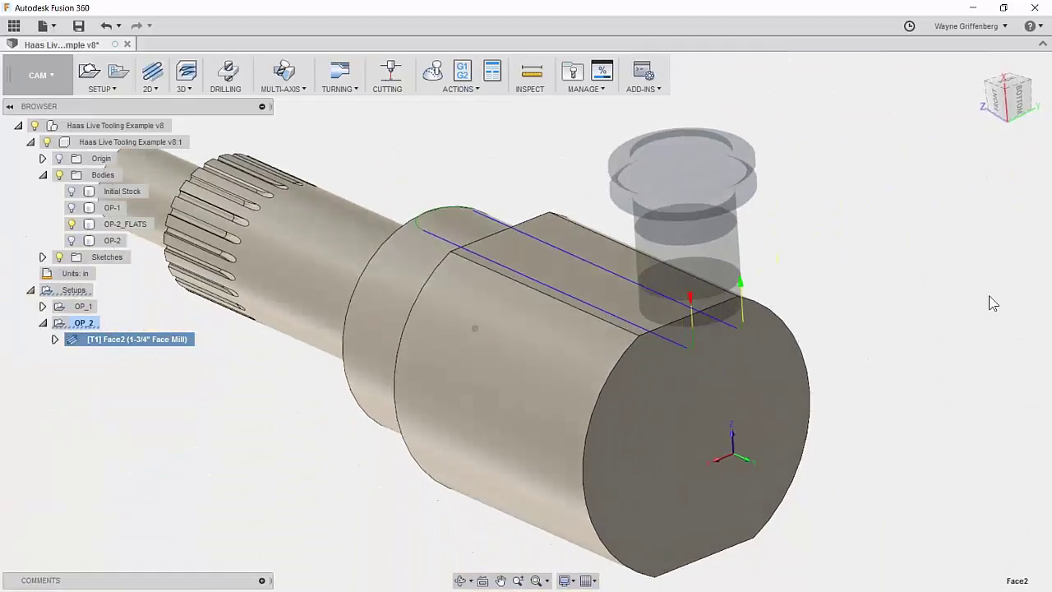
middle_click_drag(985, 307, 911, 291, "shift")
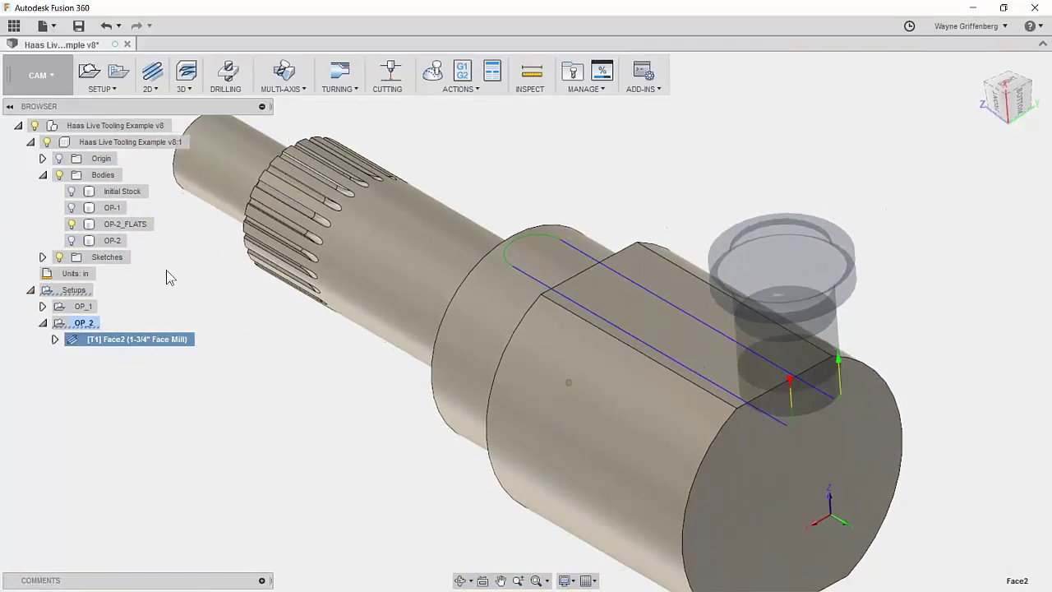
left_click(83, 323)
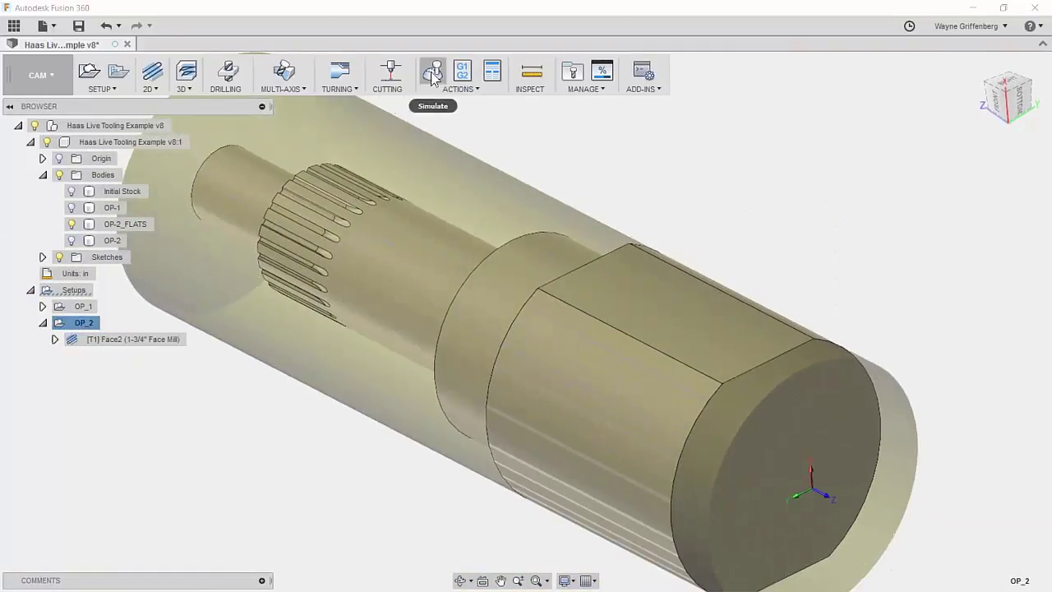
left_click(432, 72)
left_click(526, 527)
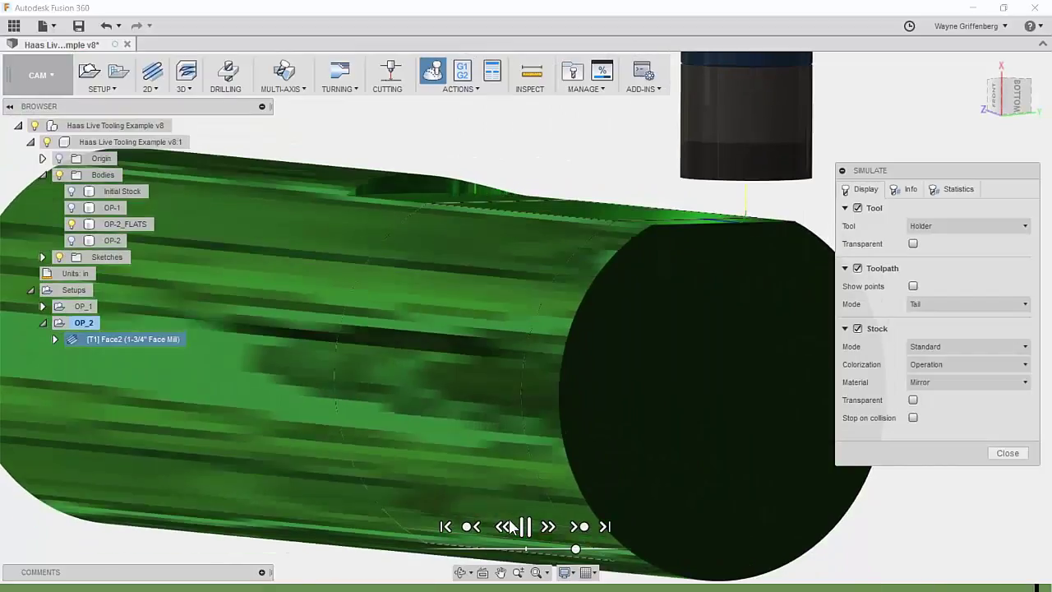
left_click(513, 527)
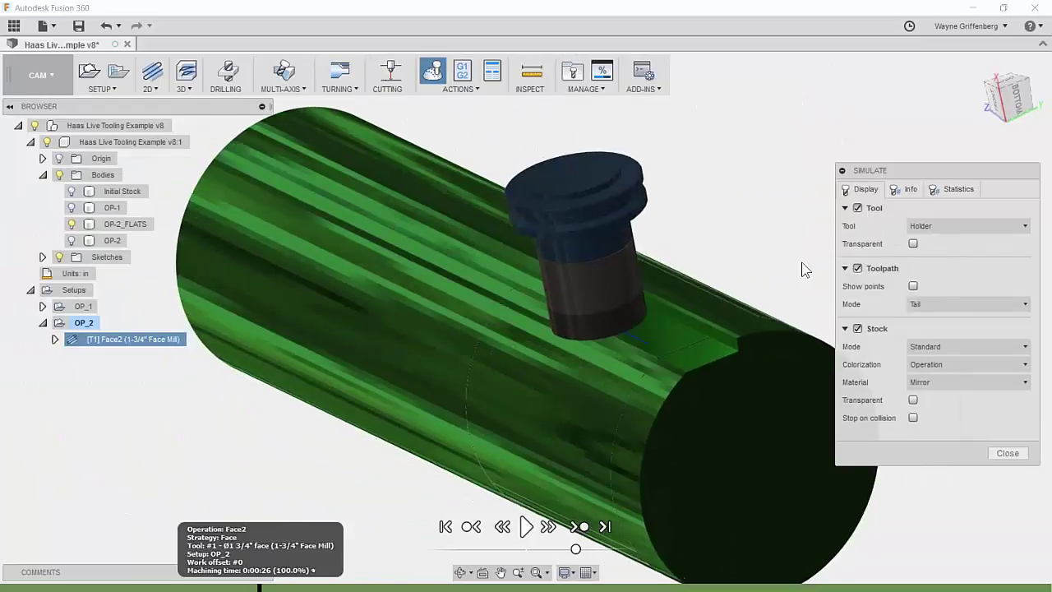
left_click(1005, 453)
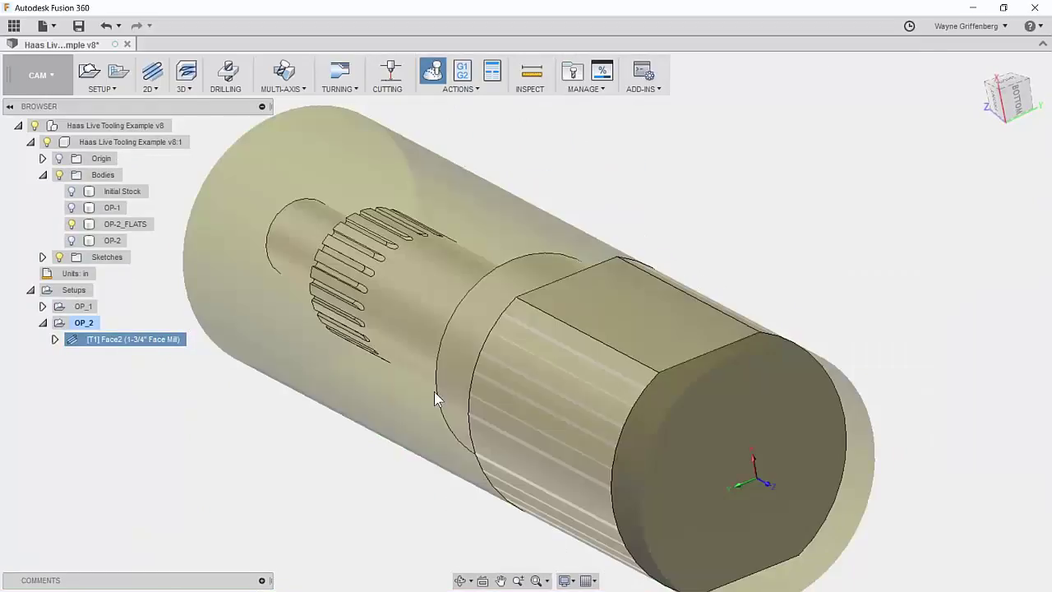
- Enable multiple depths on the Face operation with a maximum stepdown of 0.05 in and regenerate the toolpath
right_click(156, 339)
left_click(169, 302)
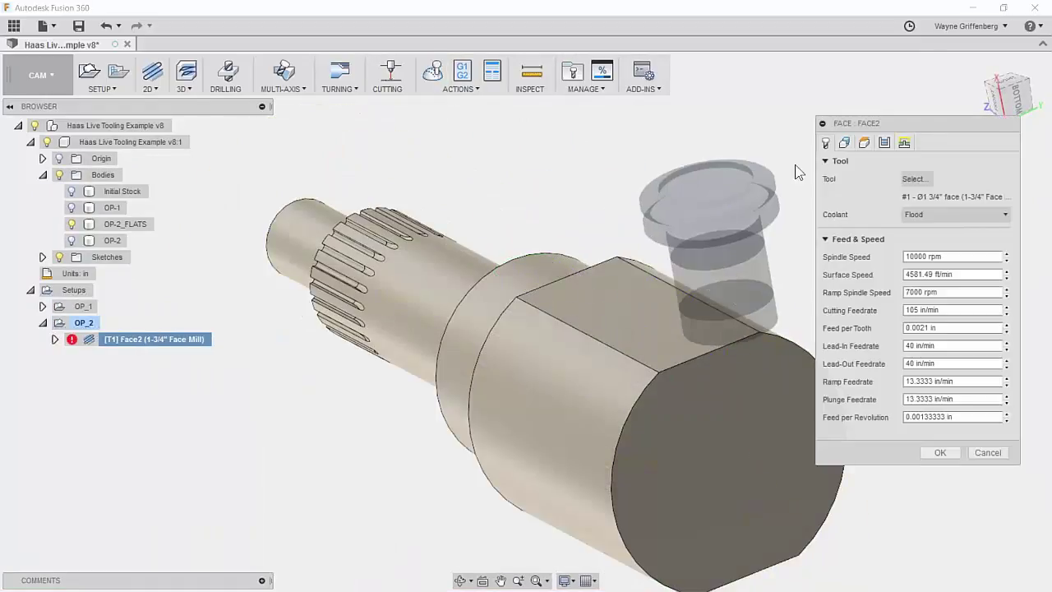
left_click(885, 143)
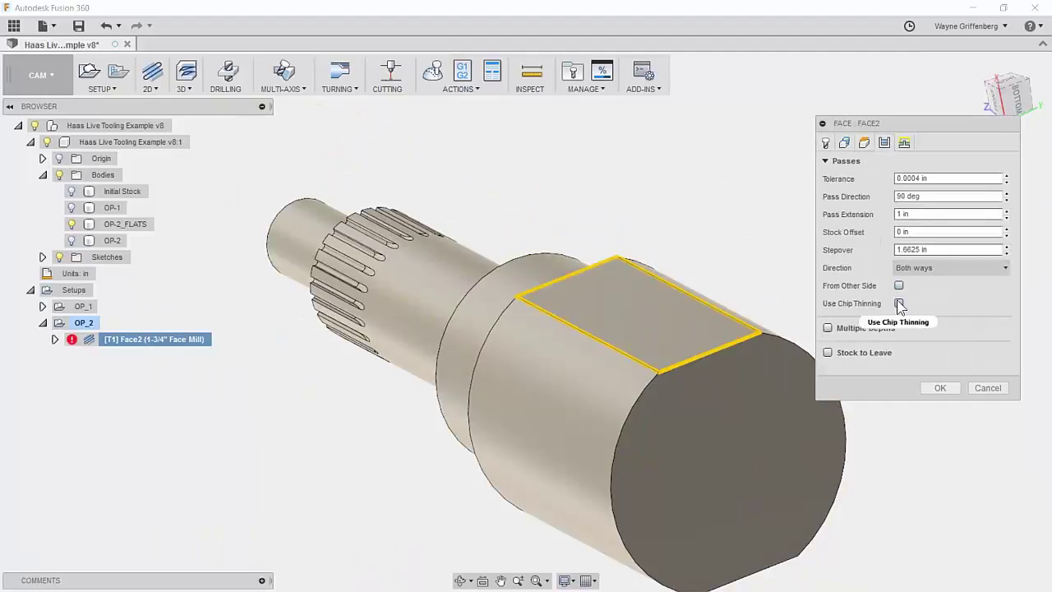
left_click(828, 328)
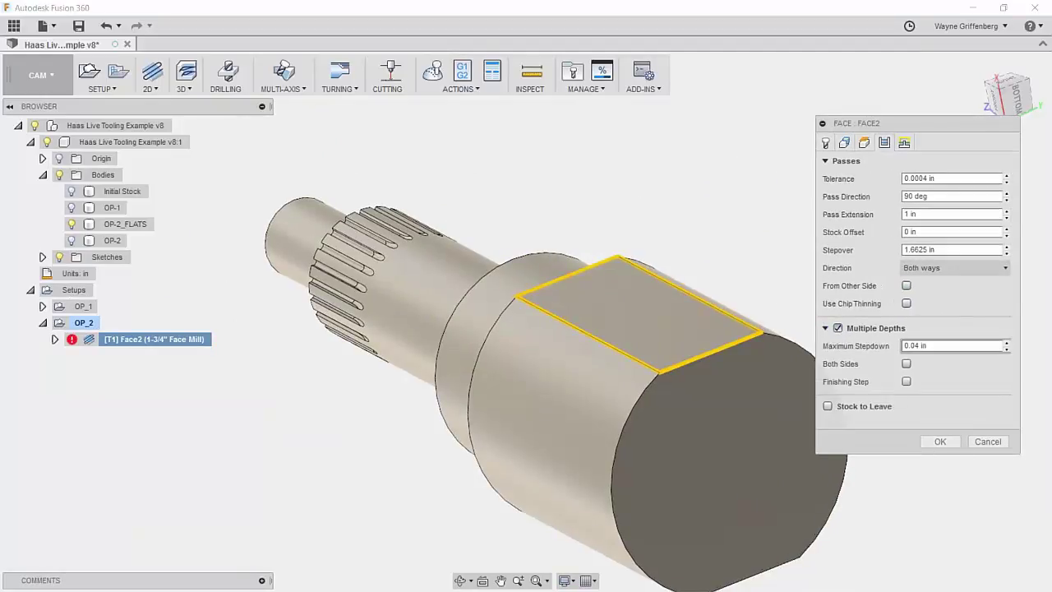
type(".05")
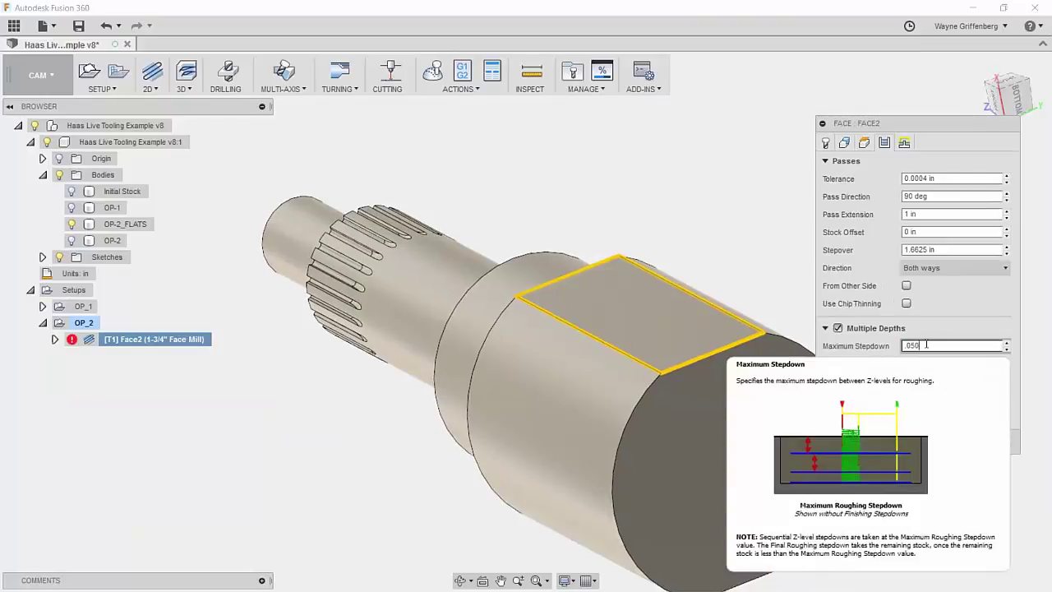
left_click(940, 442)
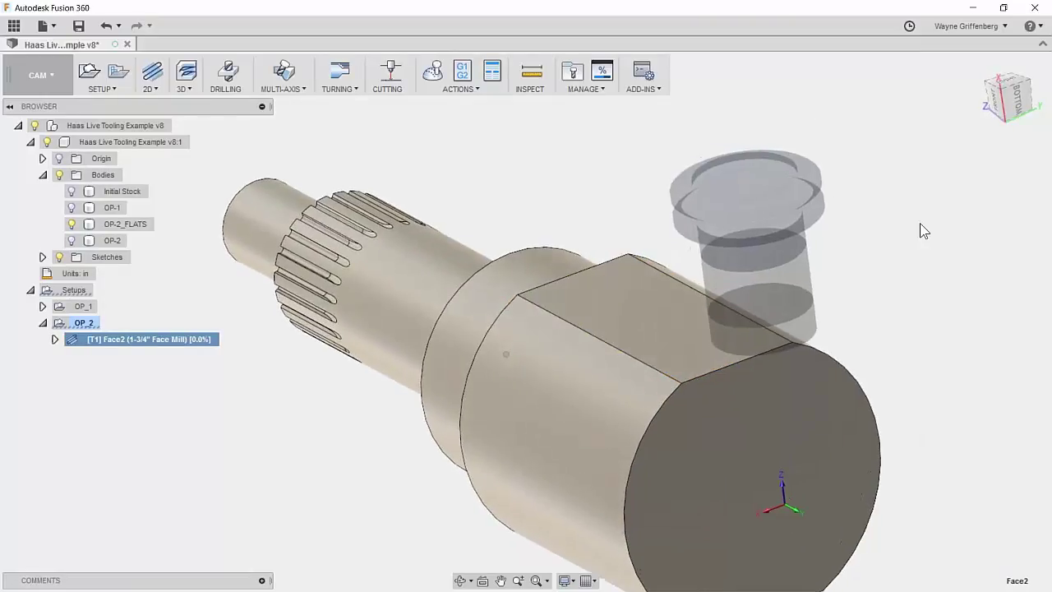
middle_click_drag(921, 228, 851, 236, "shift")
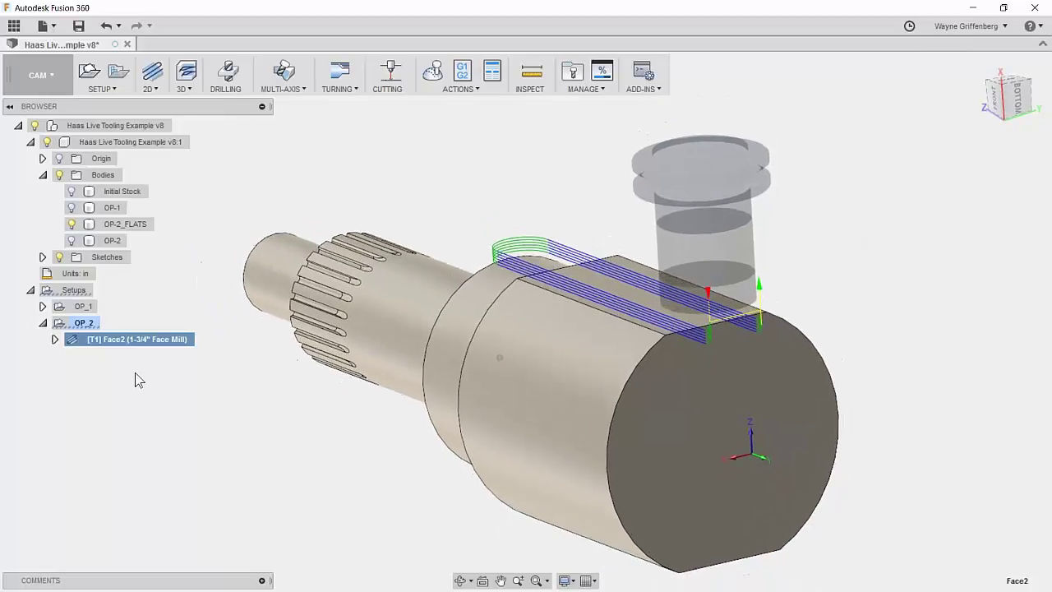
- Simulate the multi-depth Face operation through to its end to check the stepped cuts on the flat
left_click(131, 343)
left_click(104, 352)
left_click(84, 343)
left_click(432, 72)
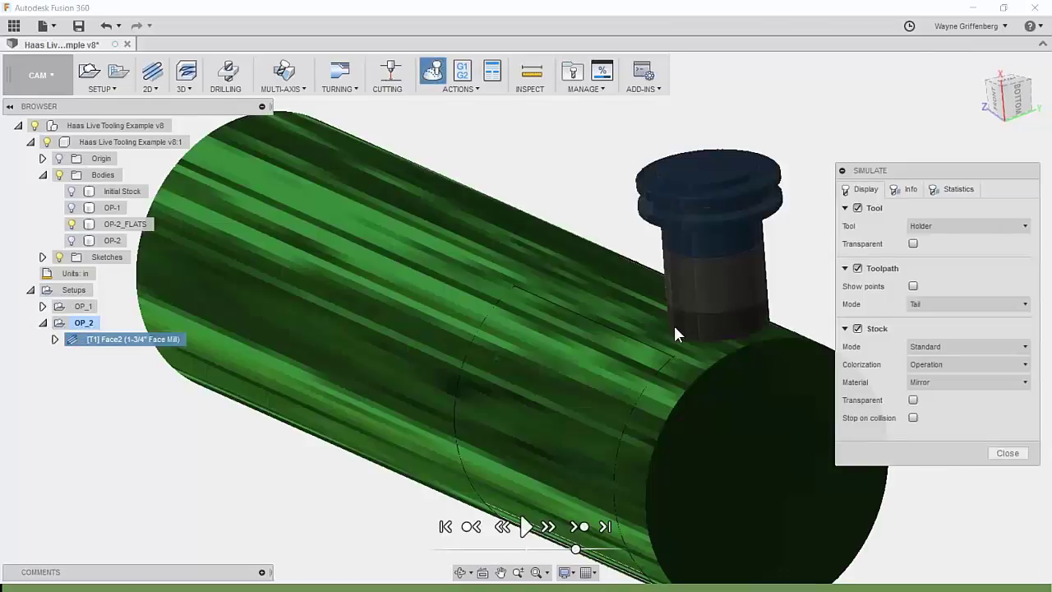
left_click(530, 533)
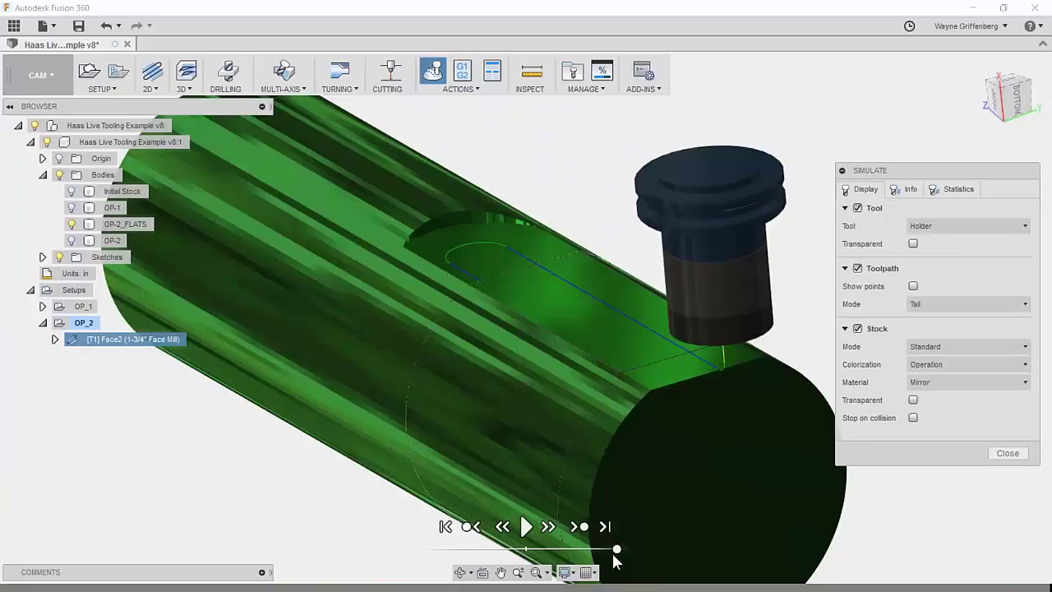
scroll(639, 366, "down", 3)
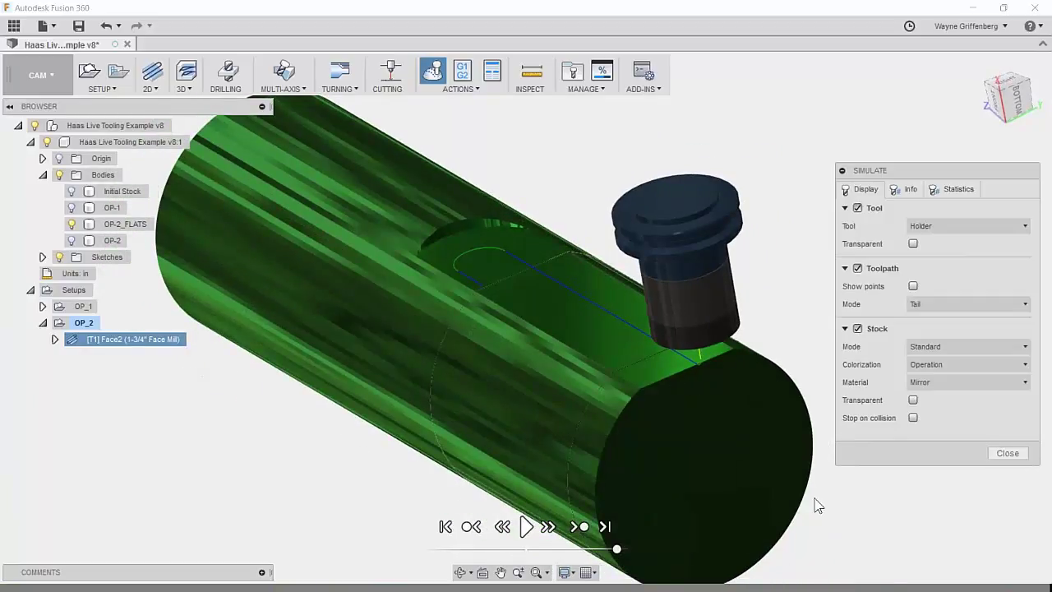
left_click(1005, 455)
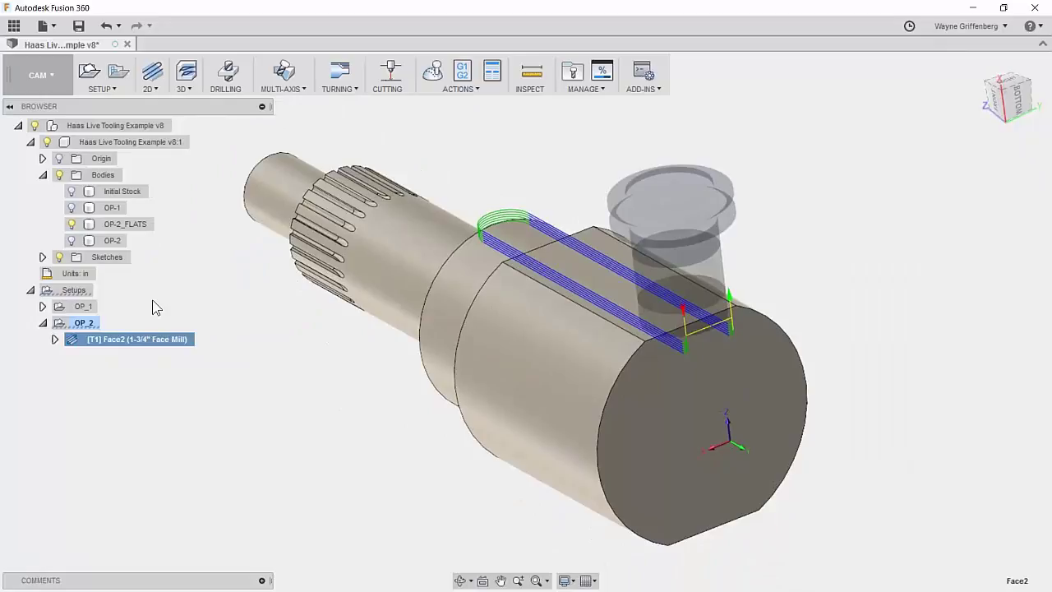
- Pattern the Face operation circularly around the shaft's cylindrical face with 2 equally spaced instances over 360 deg
left_click(117, 73)
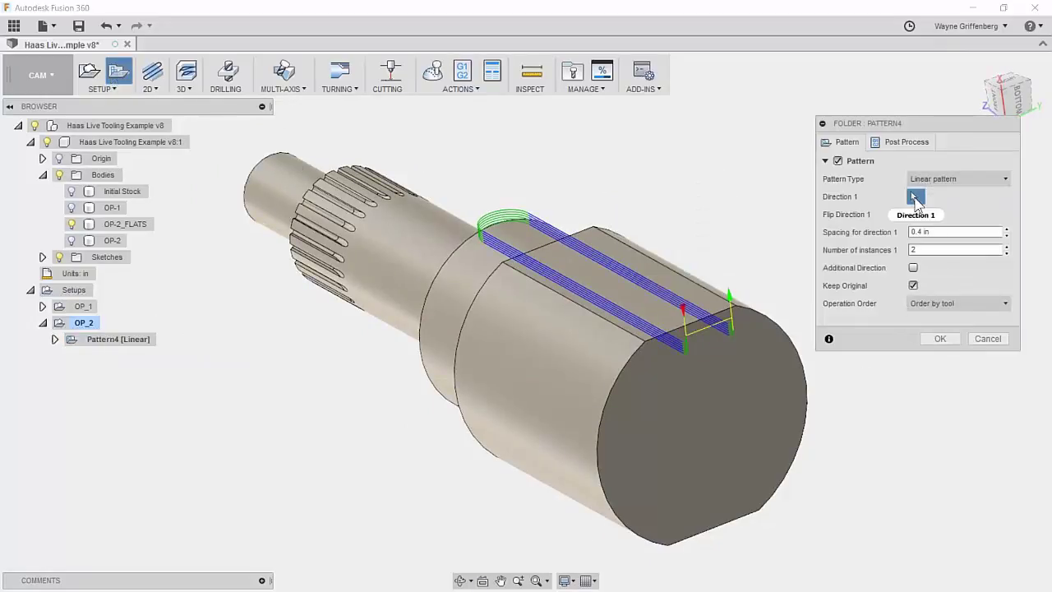
left_click(943, 178)
left_click(935, 210)
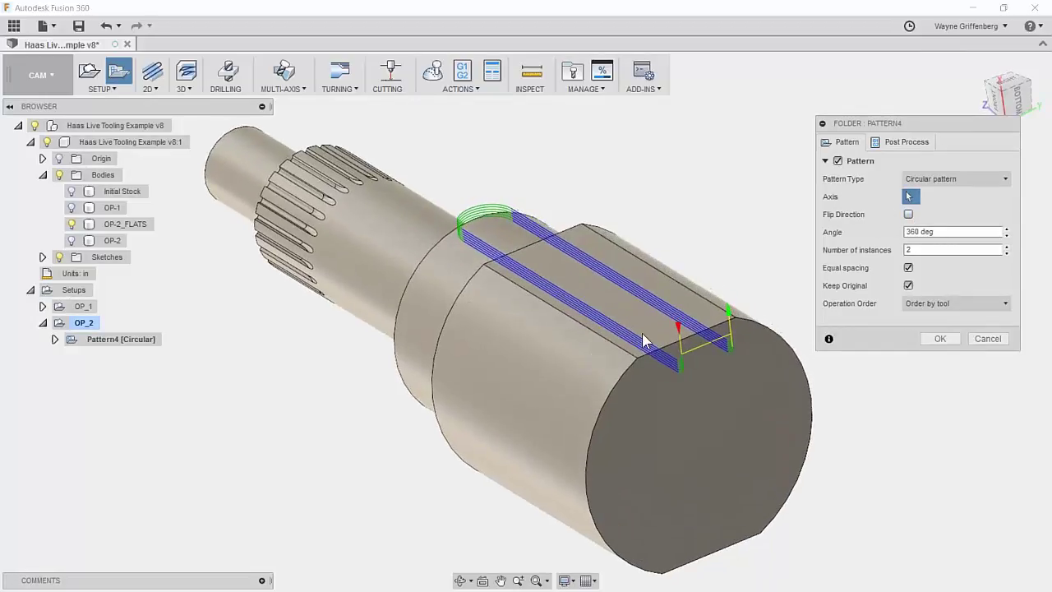
left_click(443, 274)
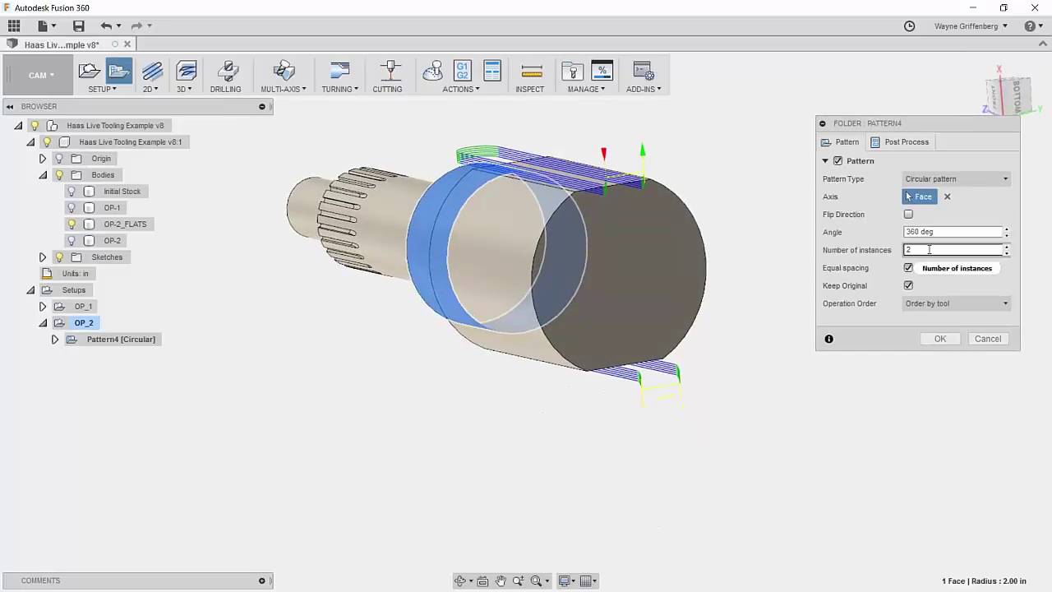
left_click(941, 338)
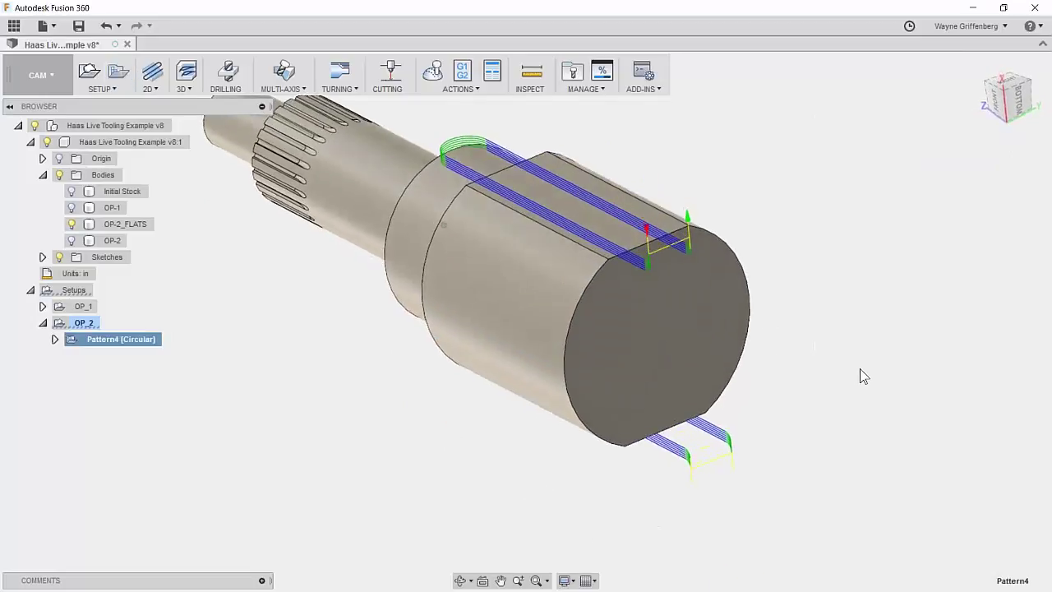
left_click(121, 339)
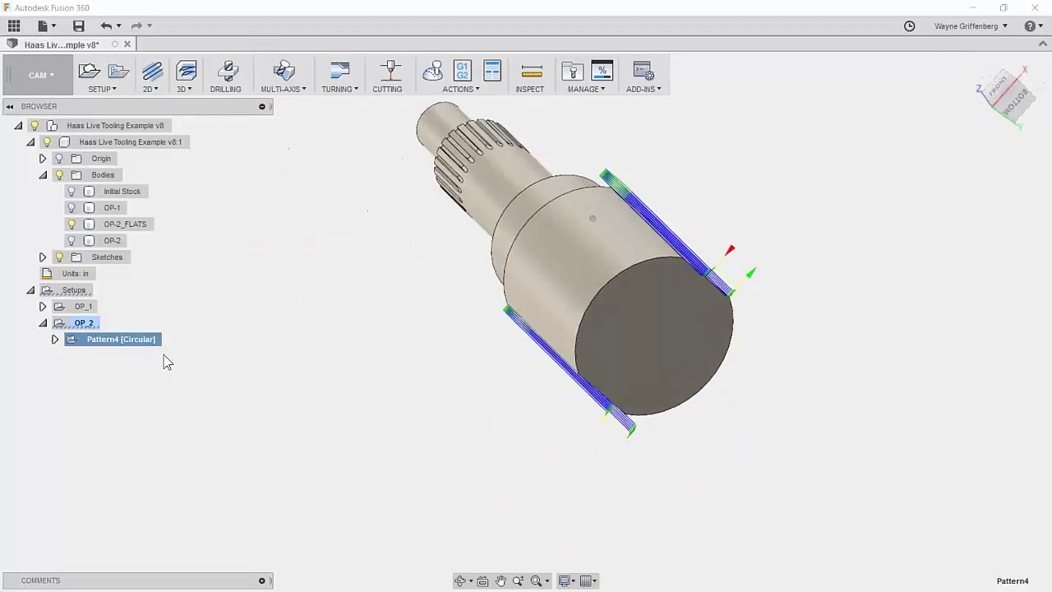
- Post-process OP_2 with the haas st-20y.cps configuration and save the NC program as 1001.nc
left_click(83, 322)
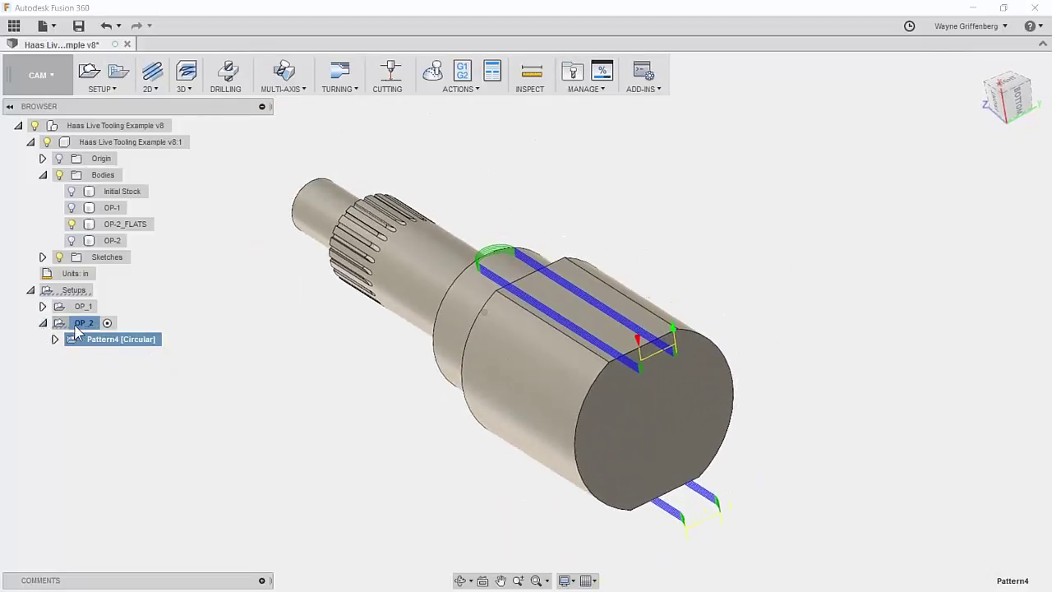
left_click(464, 72)
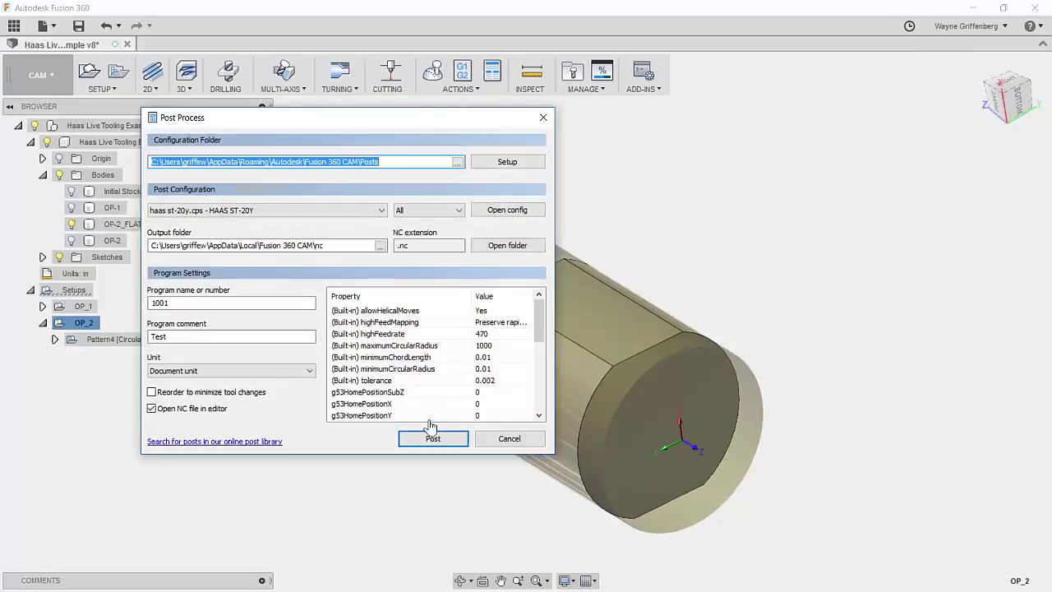
left_click(431, 437)
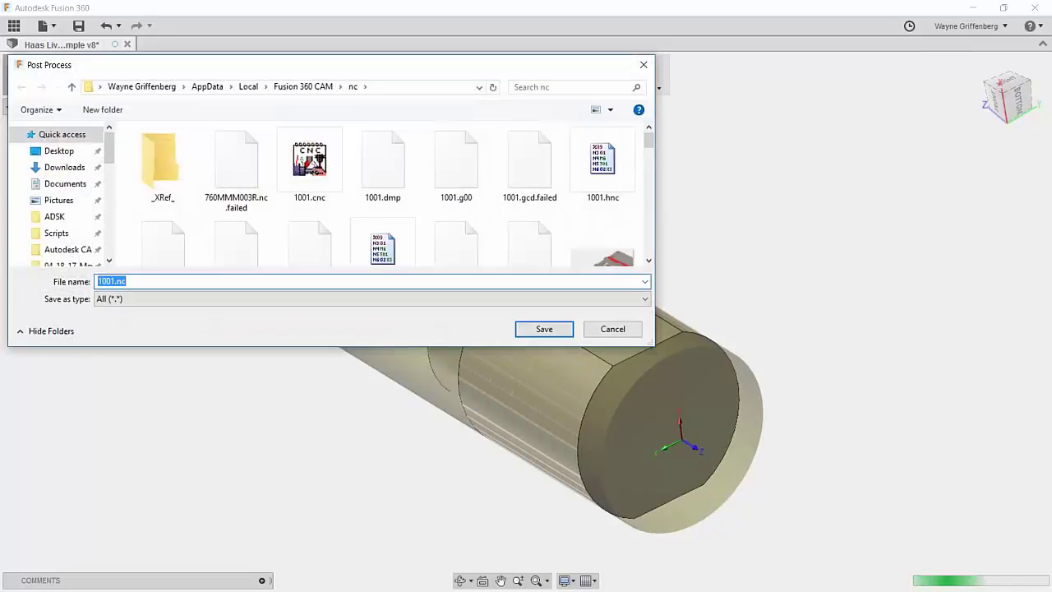
left_click(541, 327)
left_click(551, 303)
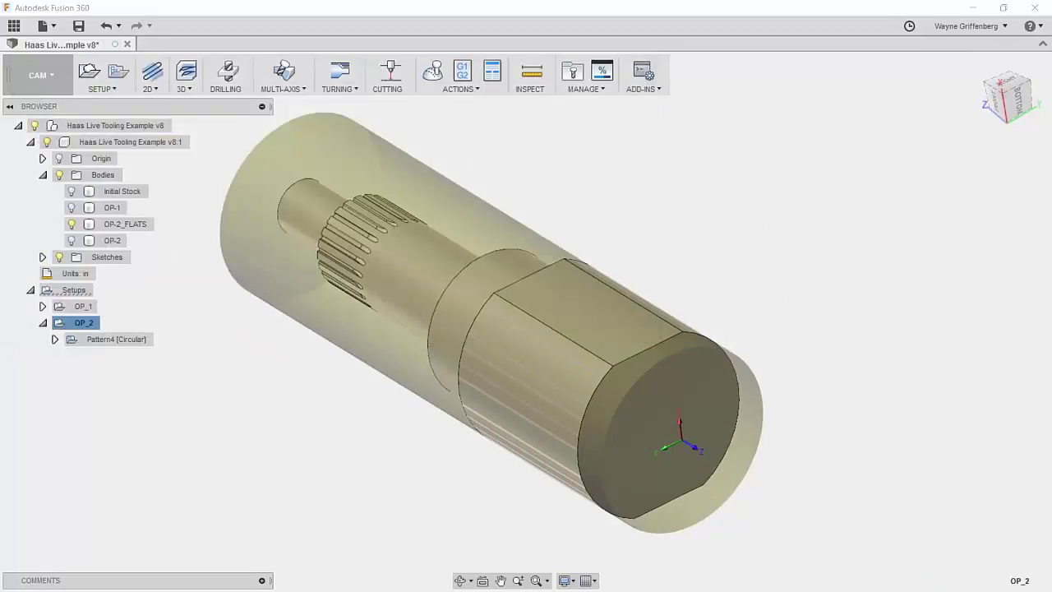
- Review the posted 1001.nc code in Brackets, checking the C-axis positions of both Face2 passes through to the program end
scroll(462, 383, "up", 20)
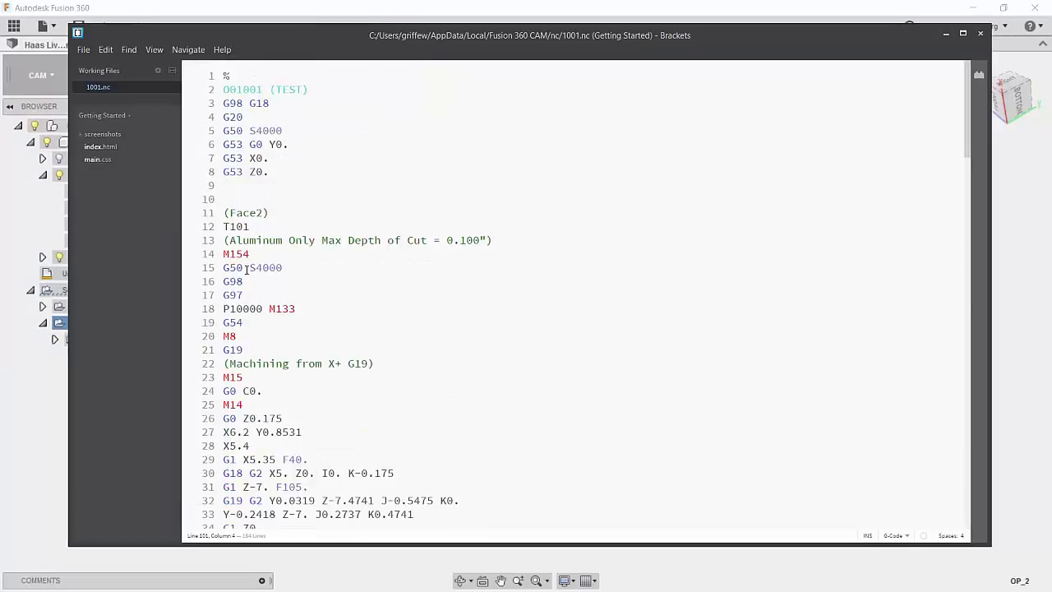
scroll(380, 356, "down", 5)
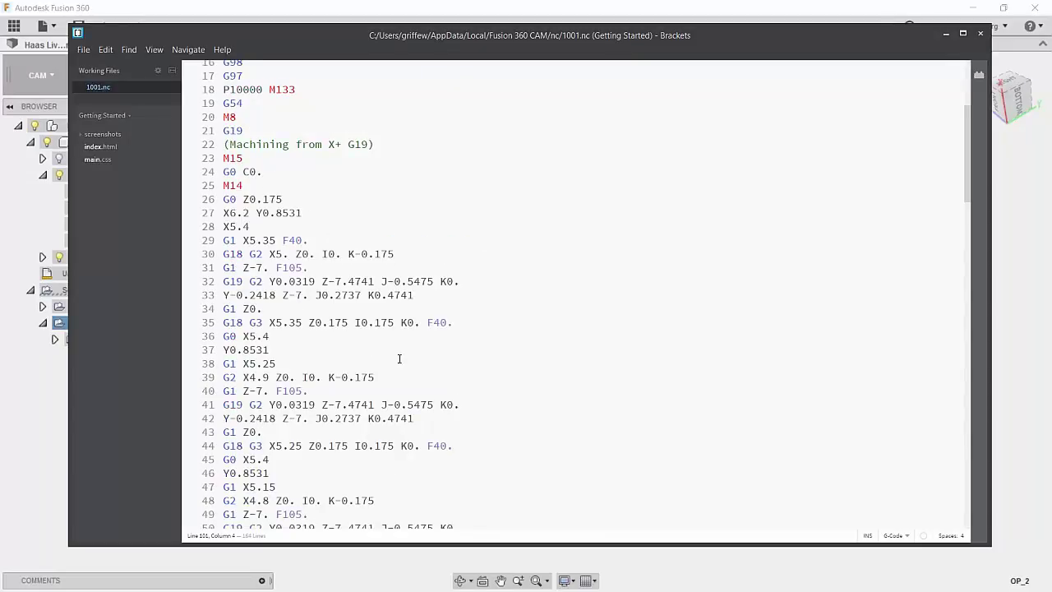
left_click(261, 171)
scroll(437, 305, "down", 20)
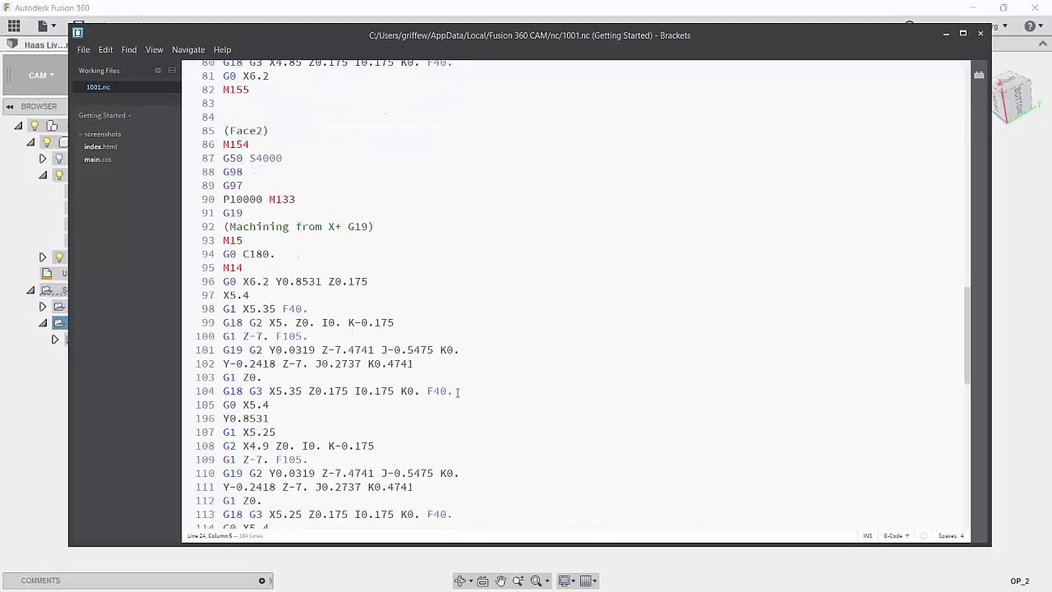
left_click_drag(271, 253, 242, 254)
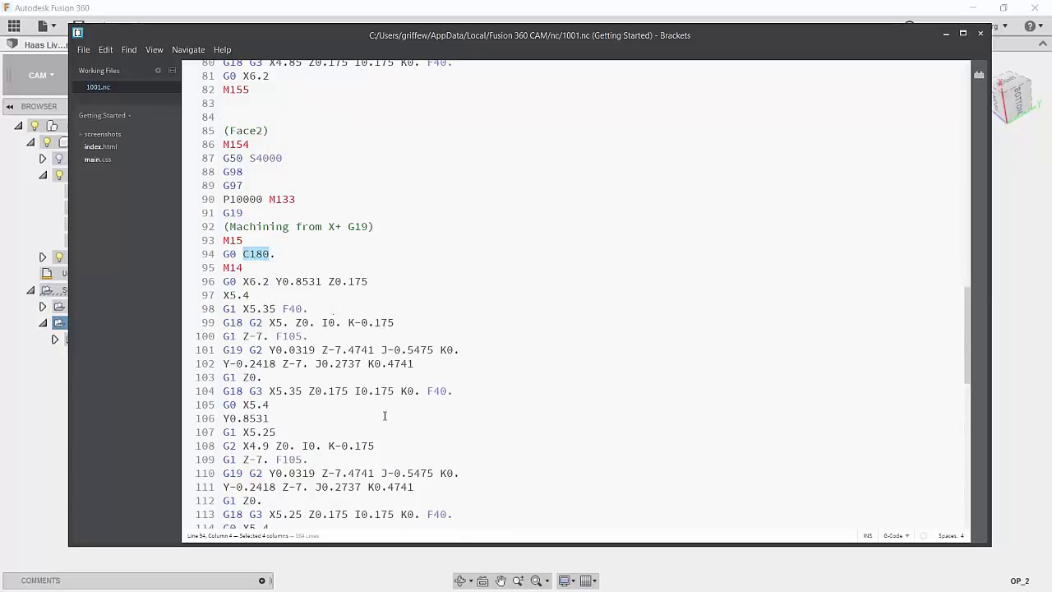
scroll(384, 416, "down", 17)
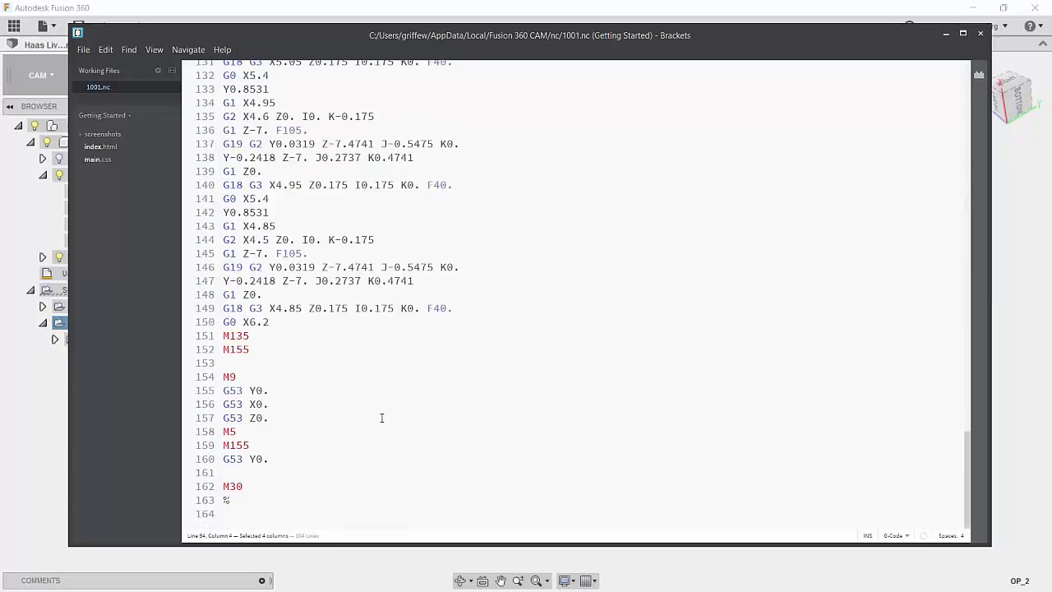
left_click(944, 34)
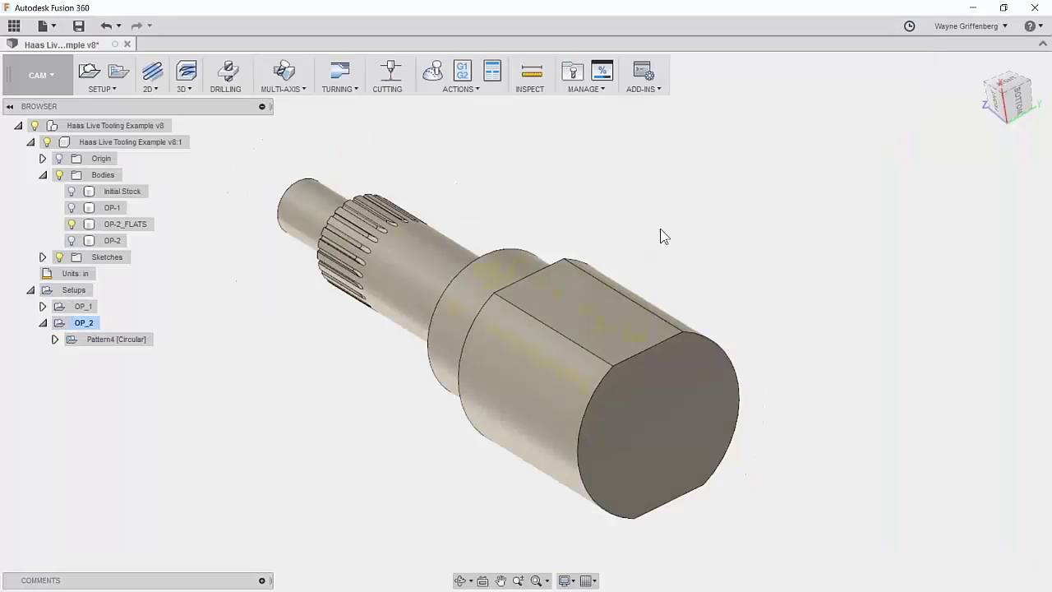
scroll(188, 301, "up", 2)
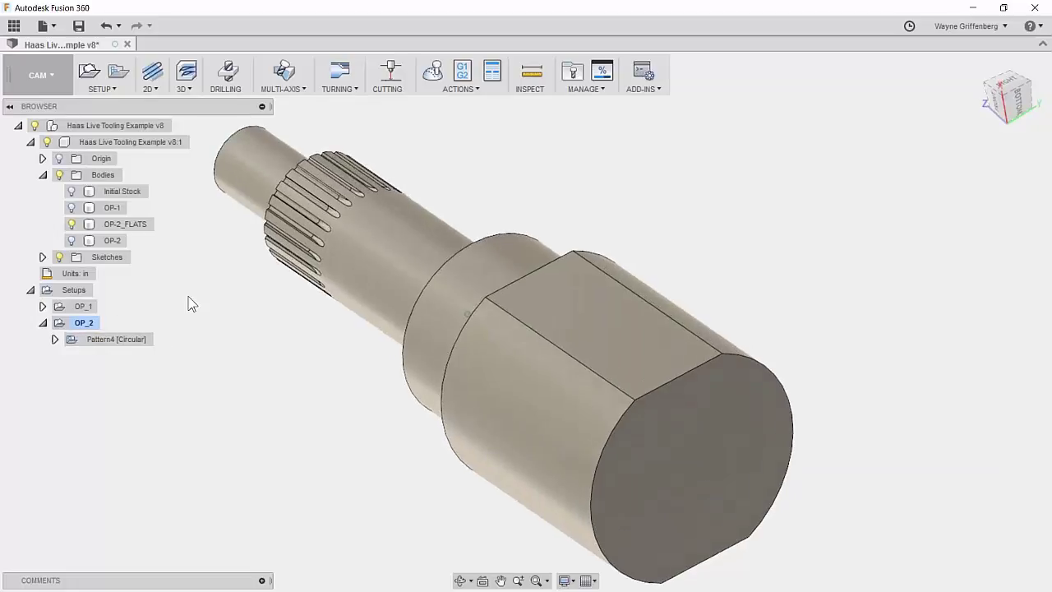
middle_click_drag(880, 444, 885, 461, "shift")
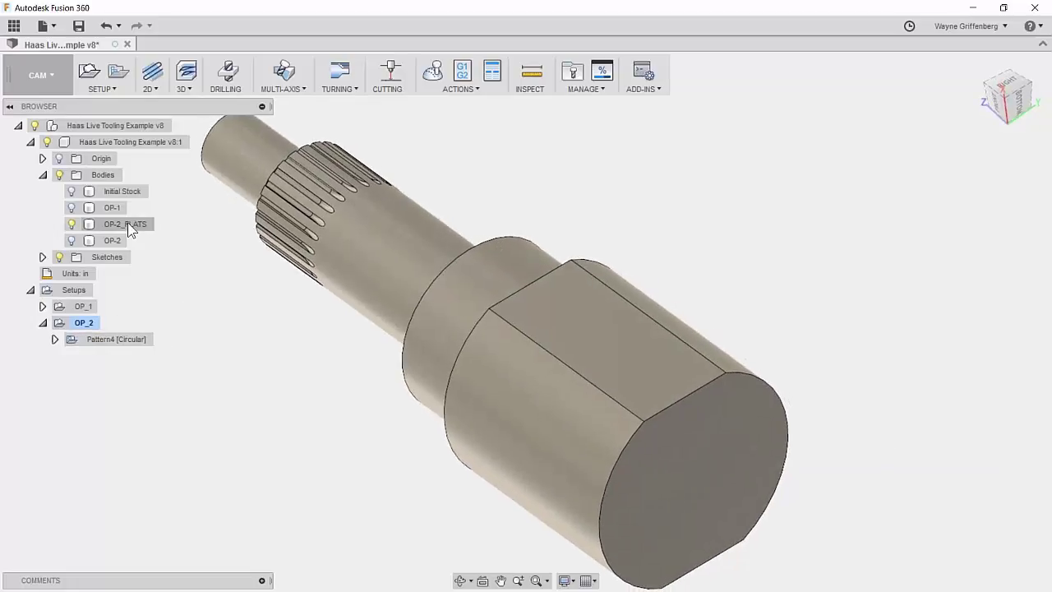
- Display the toolpaths of the circular Face pattern in OP_2 to check the passes on both flats
scroll(705, 341, "down", 2)
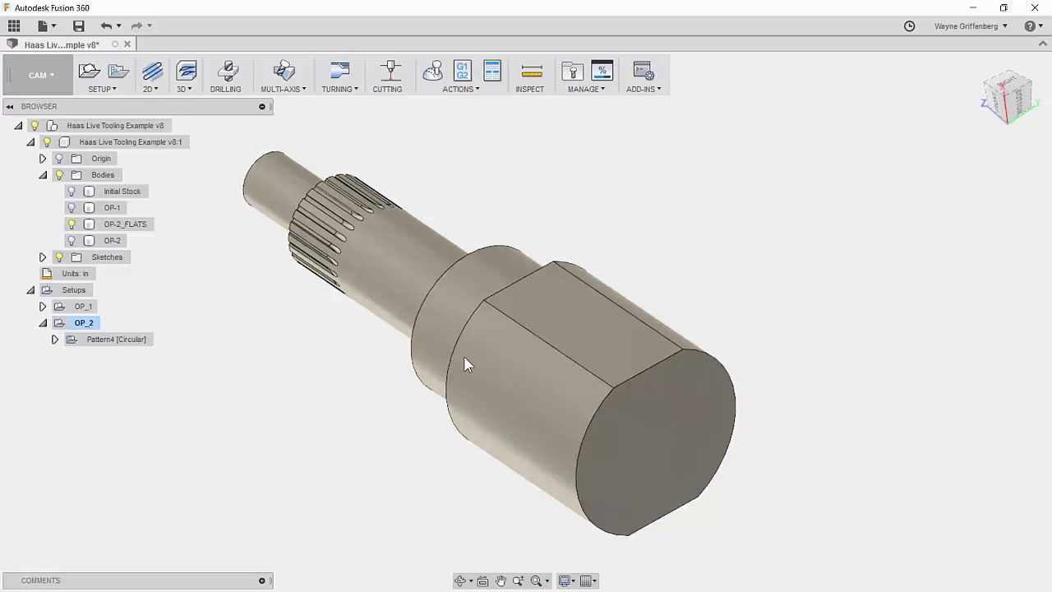
left_click(121, 340)
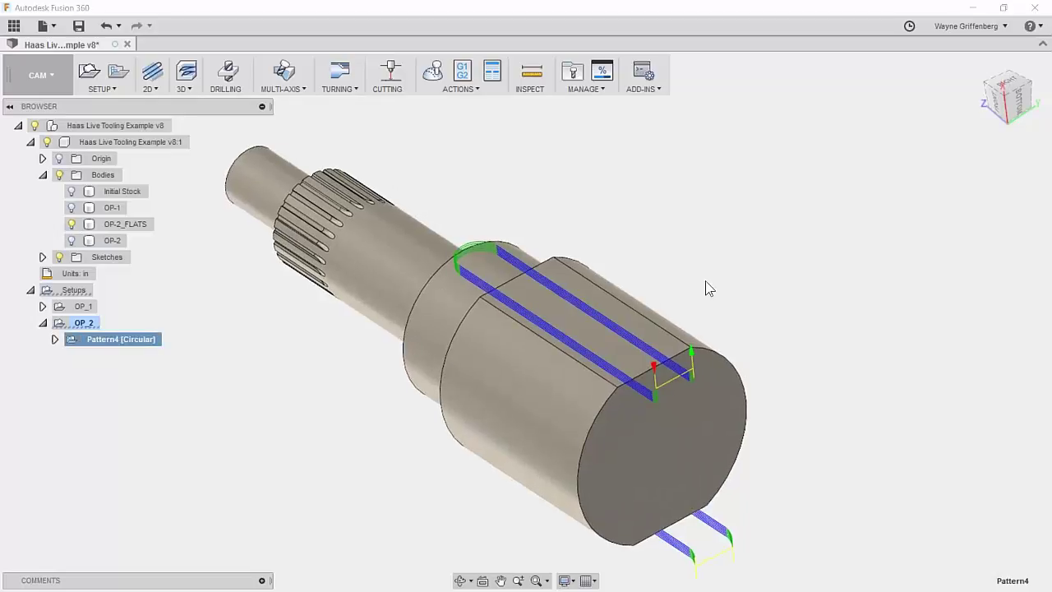
scroll(752, 272, "up", 2)
left_click(194, 381)
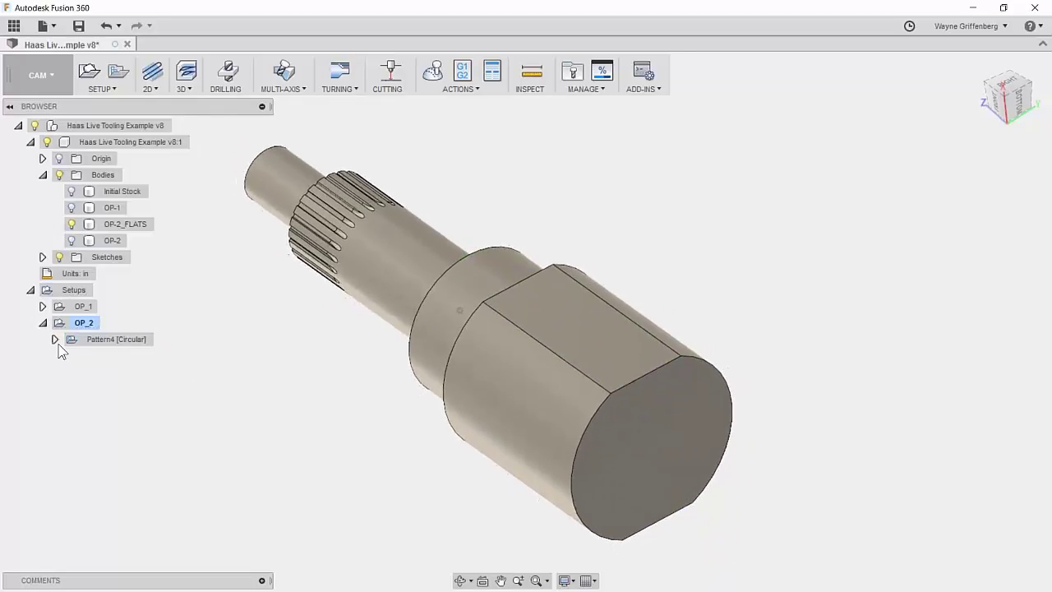
scroll(586, 239, "down", 1)
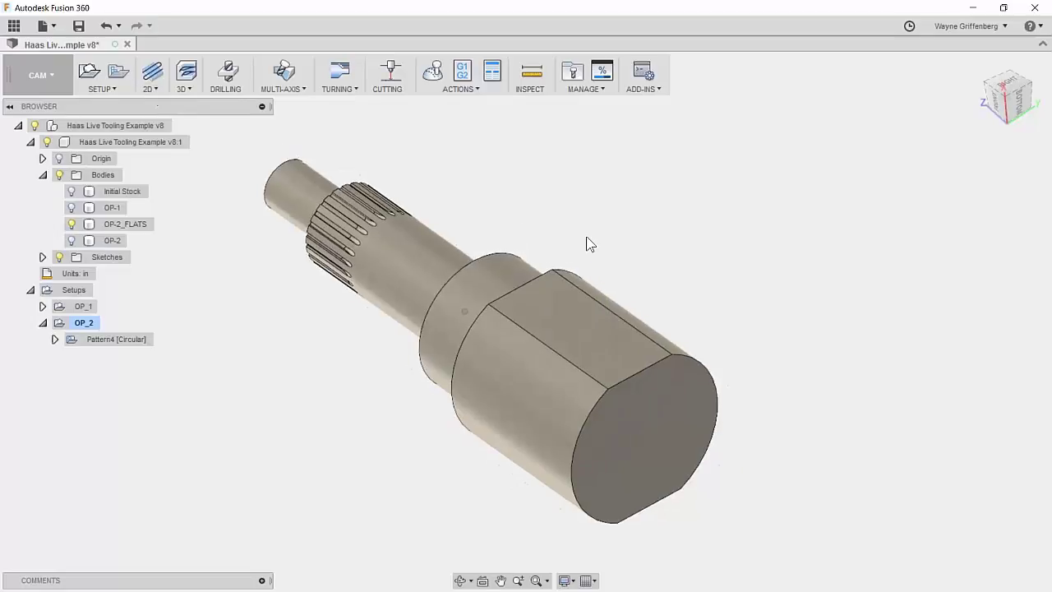
left_click(184, 87)
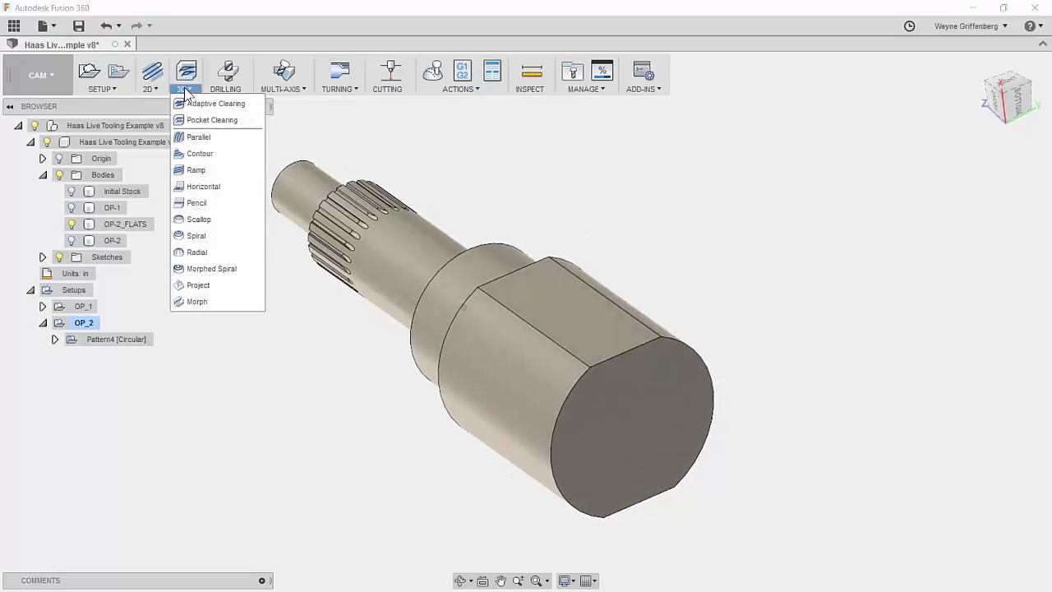
left_click(496, 156)
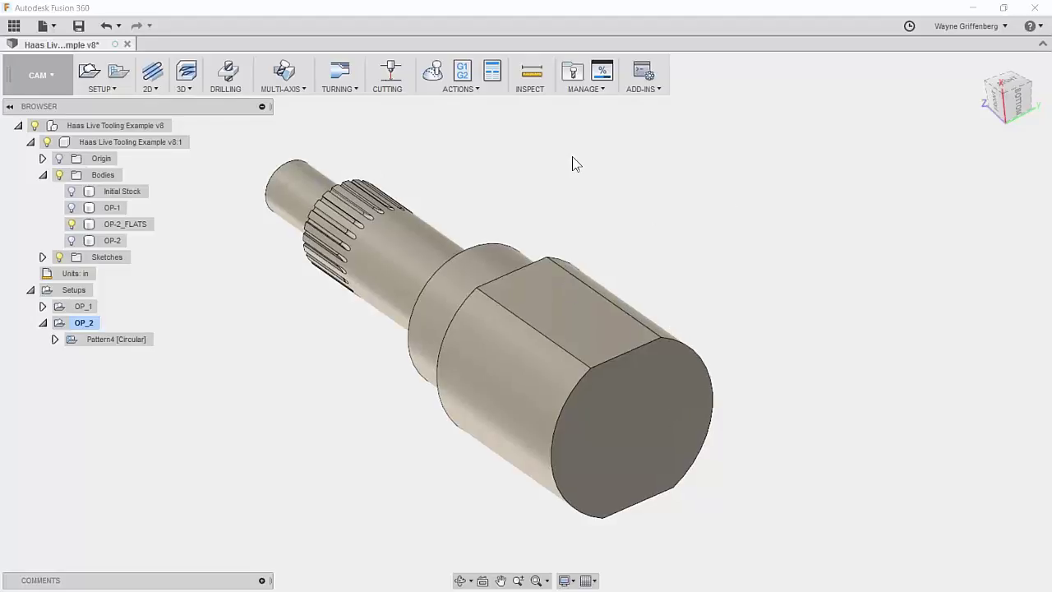
middle_click_drag(631, 217, 598, 283, "shift")
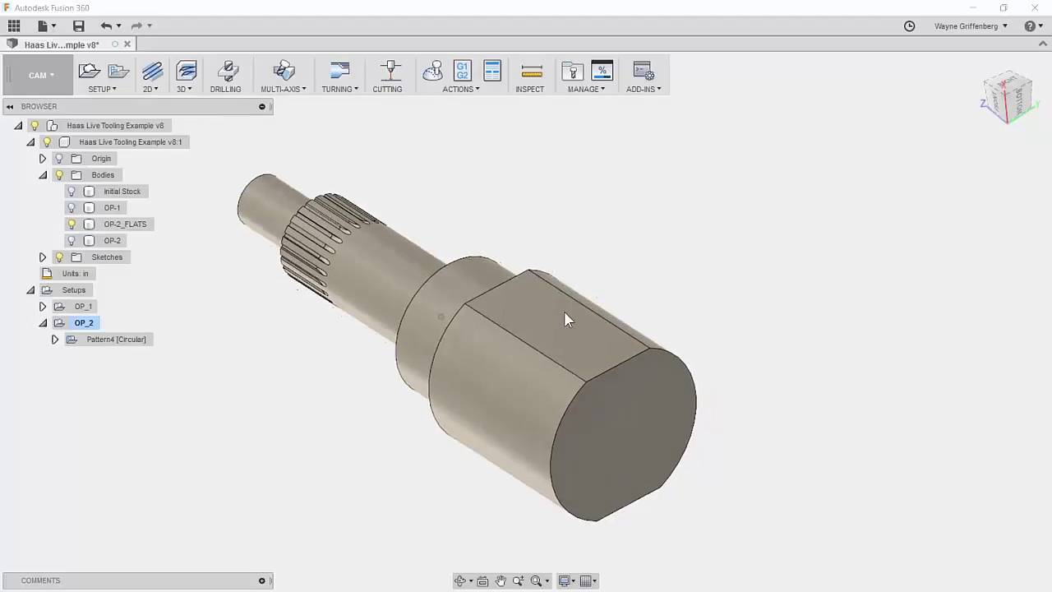
- Show the OP-2 body in place of OP-2_FLATS and examine its open slot, cross hole and small hole from several sides
left_click(71, 240)
left_click(72, 223)
middle_click_drag(766, 250, 651, 260, "shift")
scroll(735, 313, "down", 5)
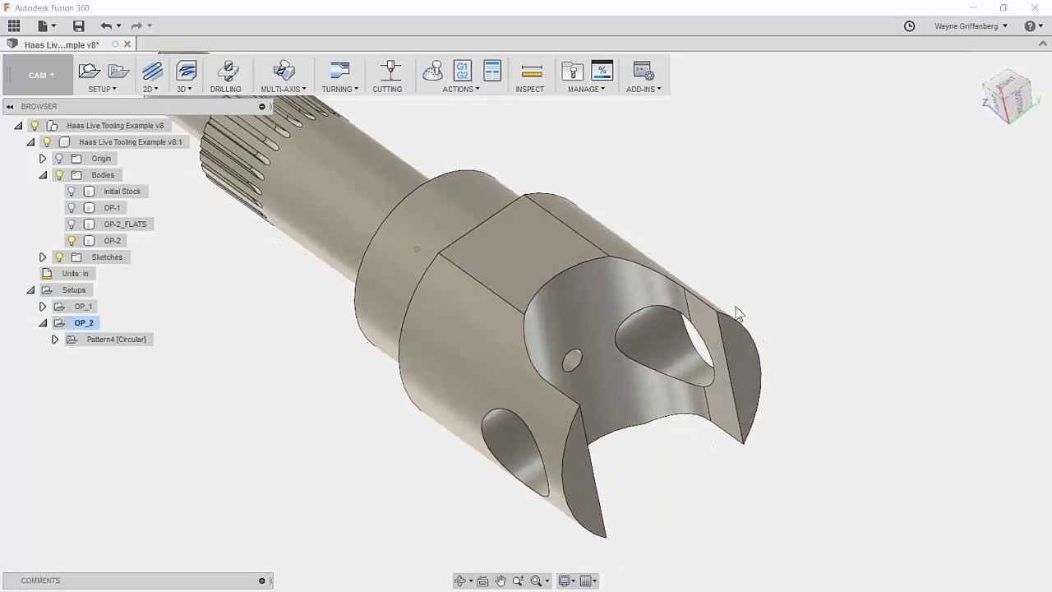
scroll(740, 370, "up", 3)
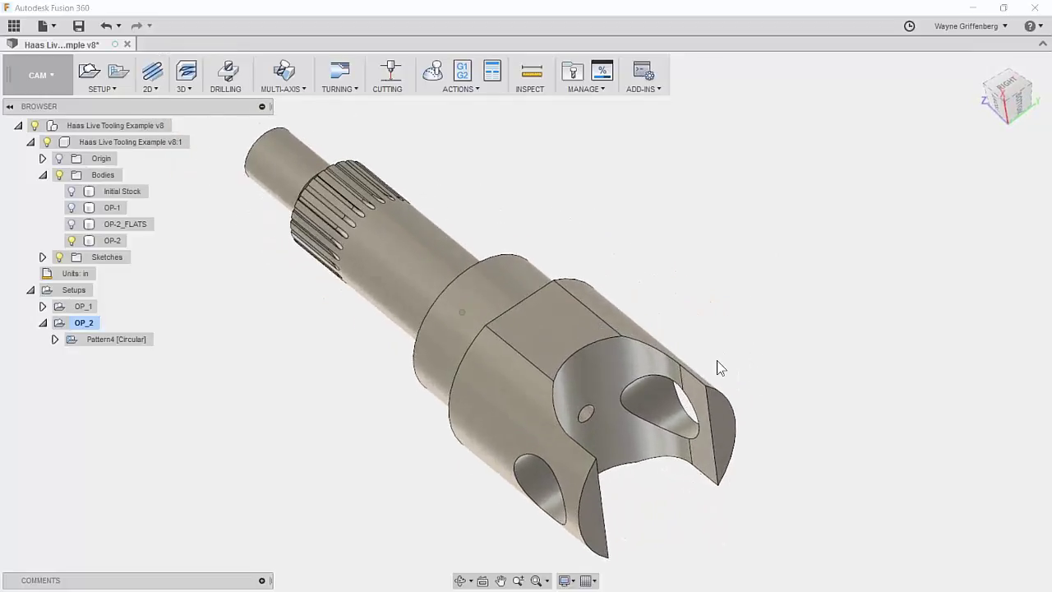
middle_click_drag(683, 418, 709, 393, "shift")
middle_click_drag(655, 372, 604, 350, "shift")
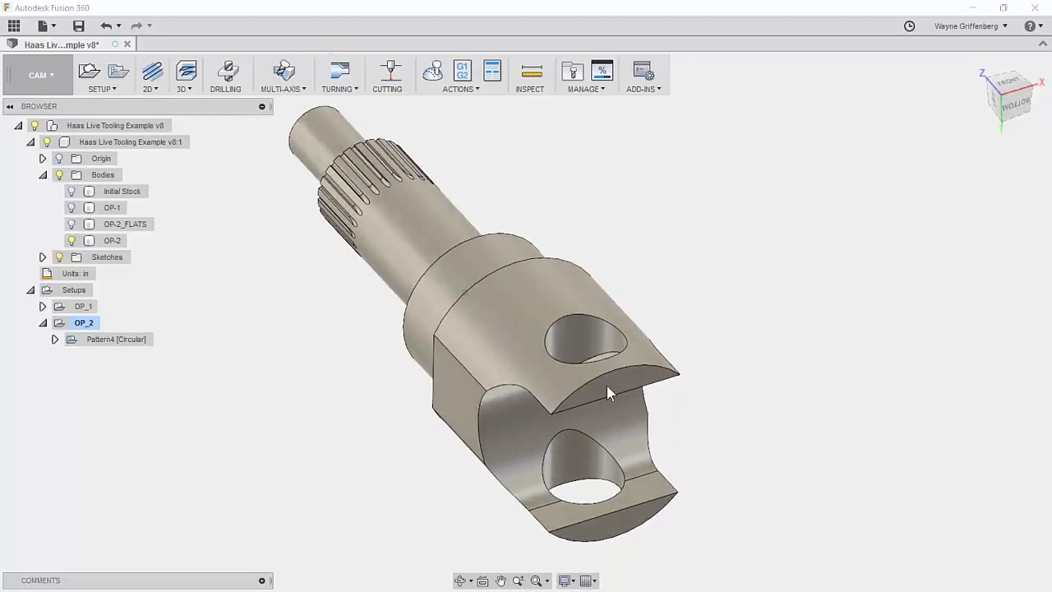
middle_click_drag(928, 444, 624, 414, "shift")
middle_click_drag(585, 340, 635, 367, "shift")
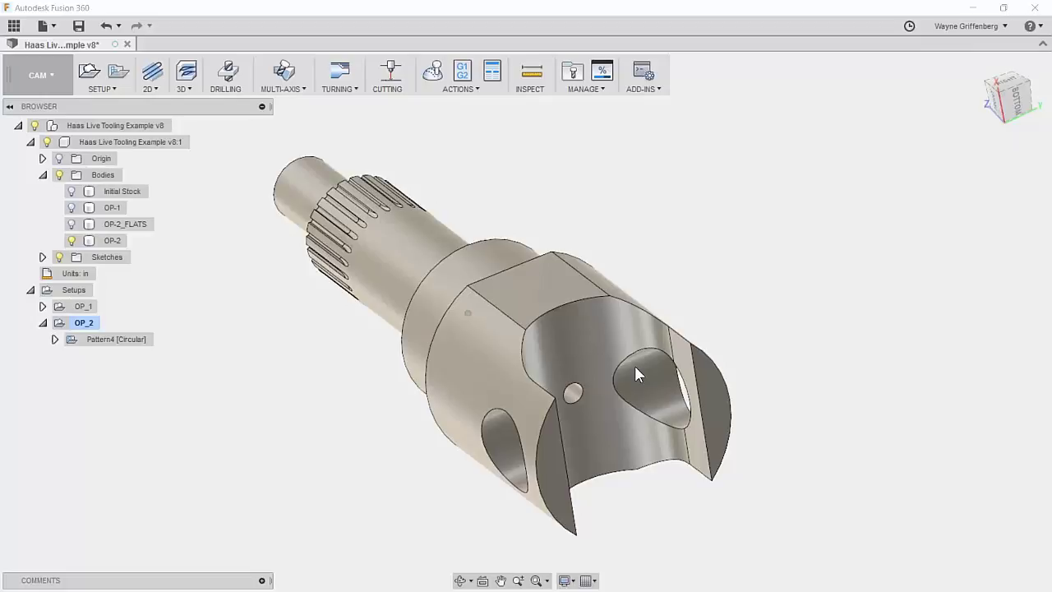
middle_click_drag(635, 366, 330, 398, "shift")
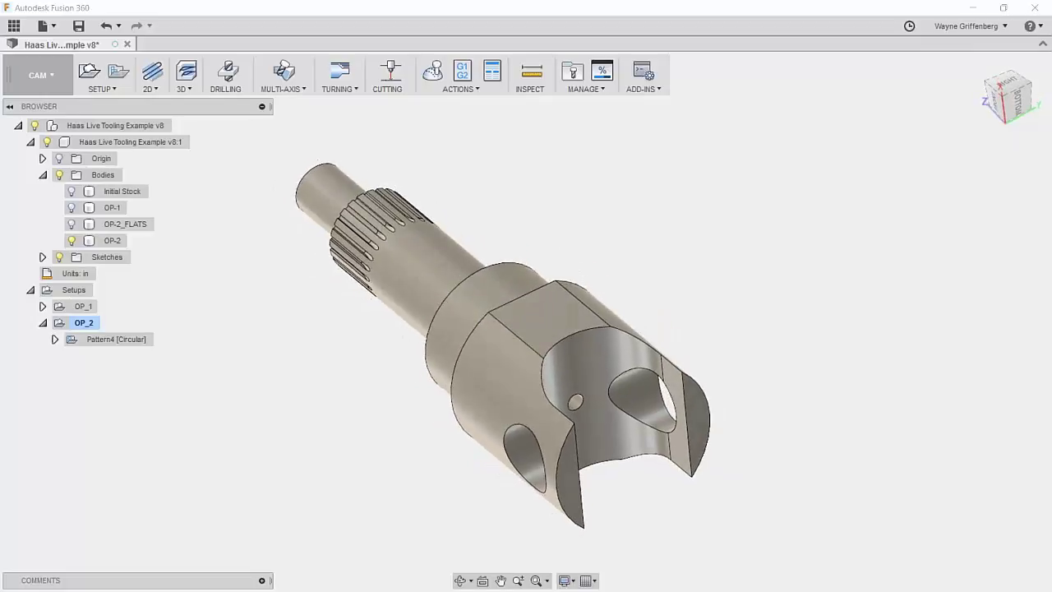